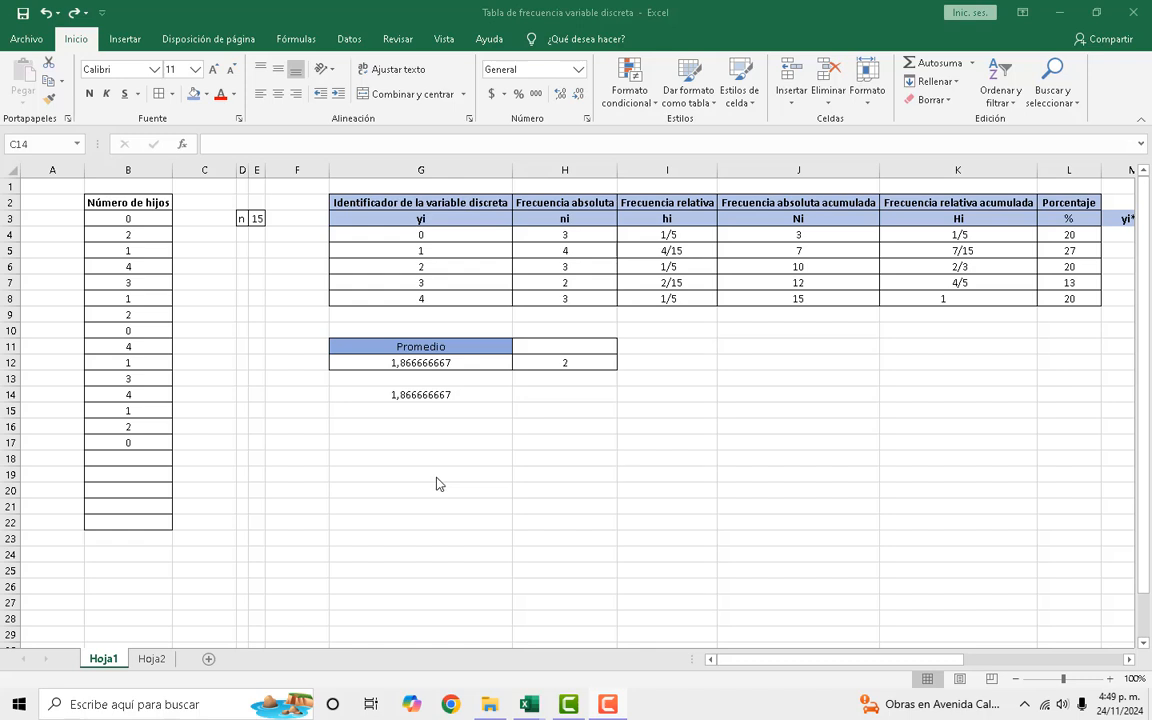
Enter the heading "Mediana" in cell G16 and apply the same blue fill as the Promedio heading.
click(359, 430)
text(Me)
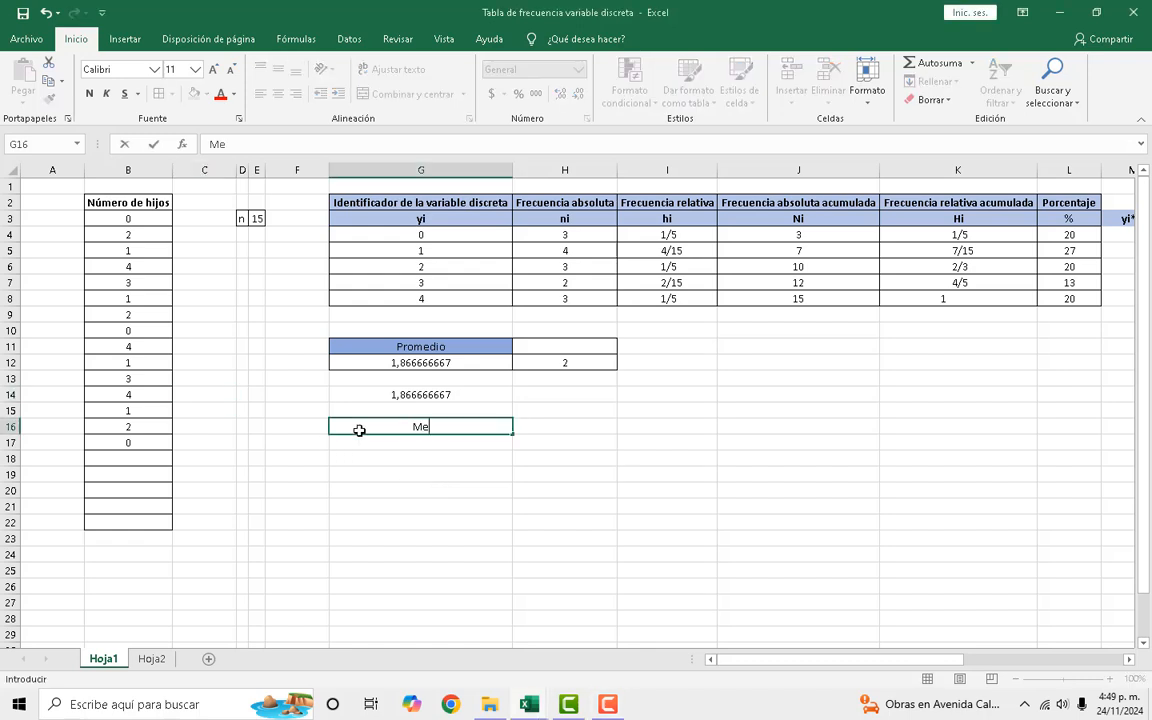
text(diana)
key(ctrl+Return)
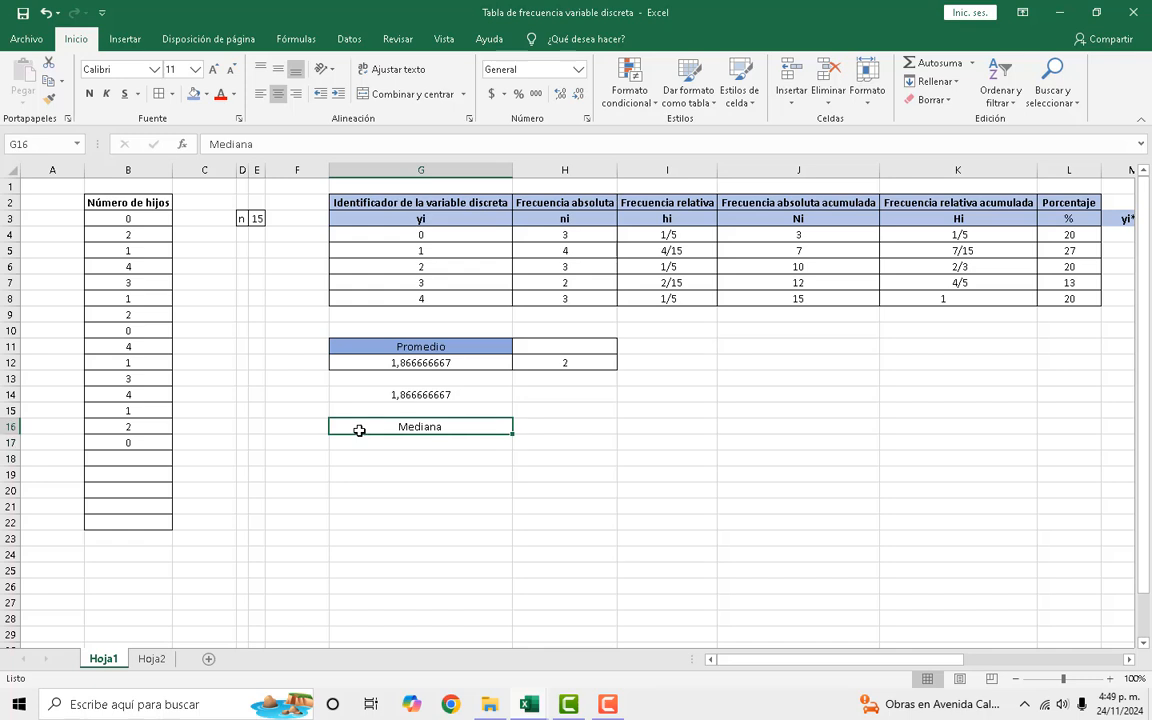
click(192, 93)
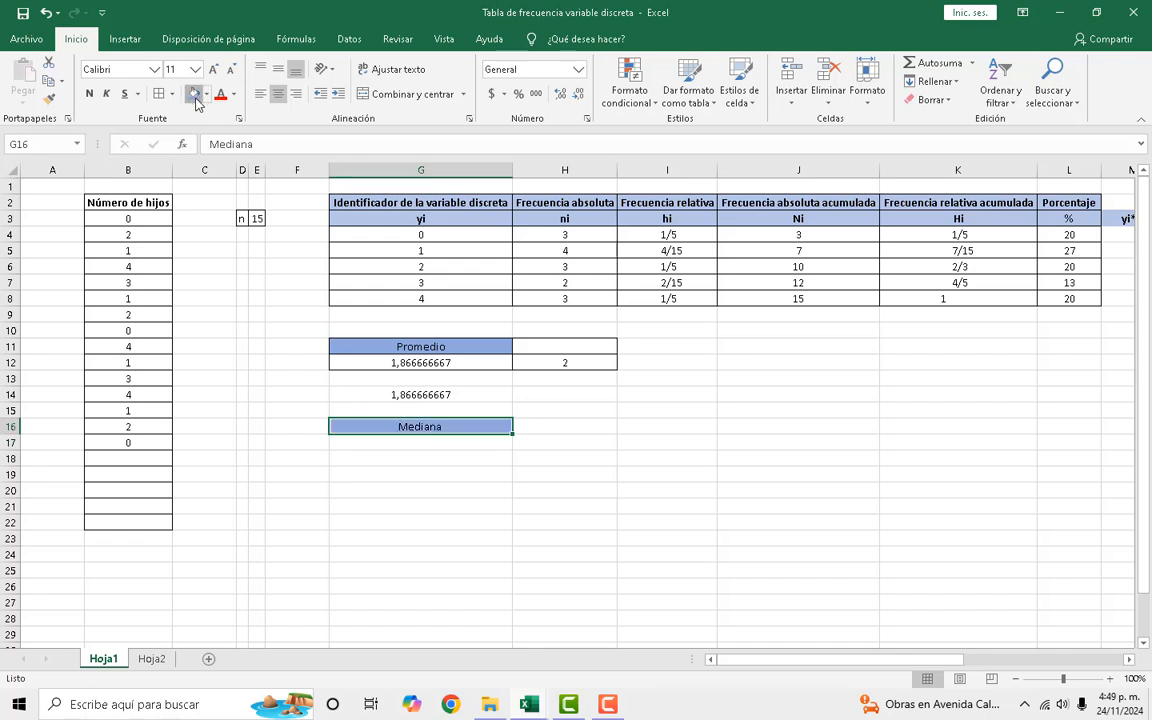
Check the sample size n and the data column, and enter the label "Impar" in cell F16 beside the Mediana heading.
click(531, 427)
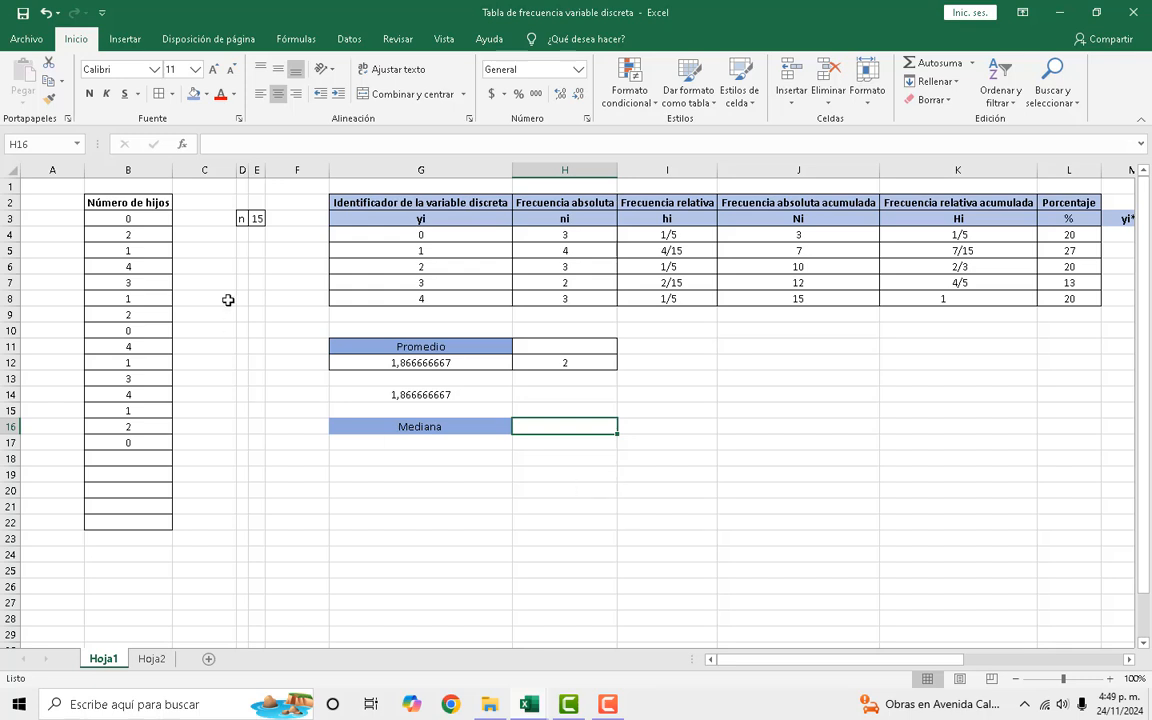
click(258, 218)
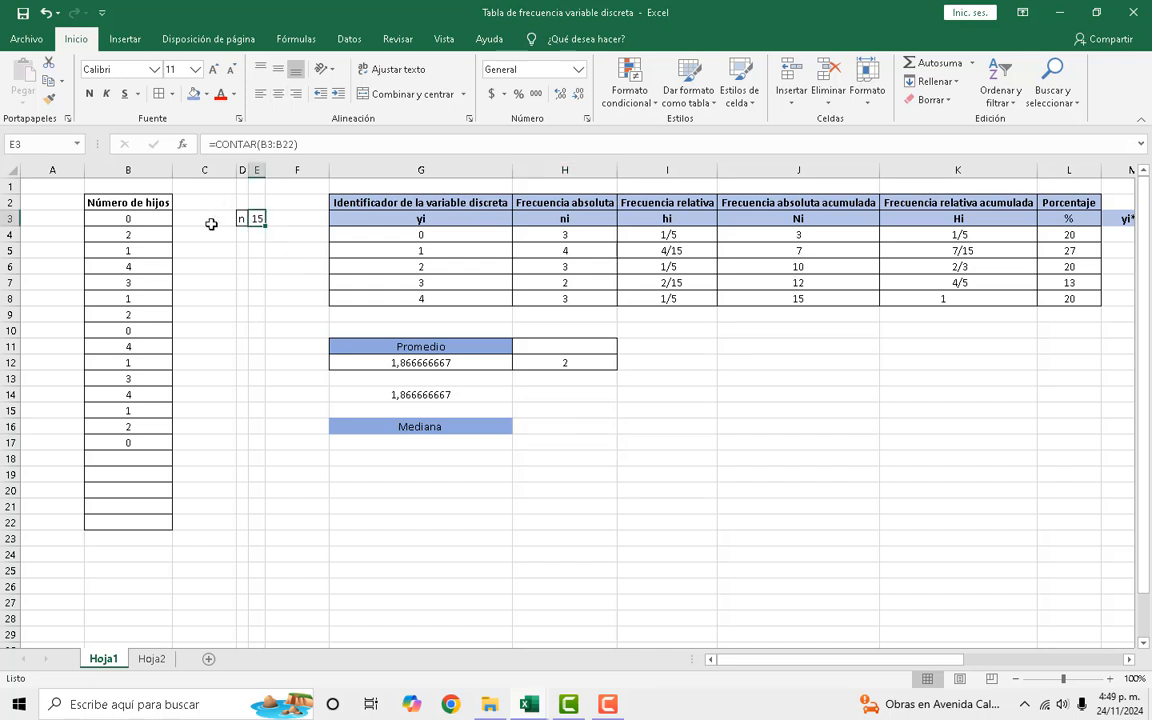
click(152, 346)
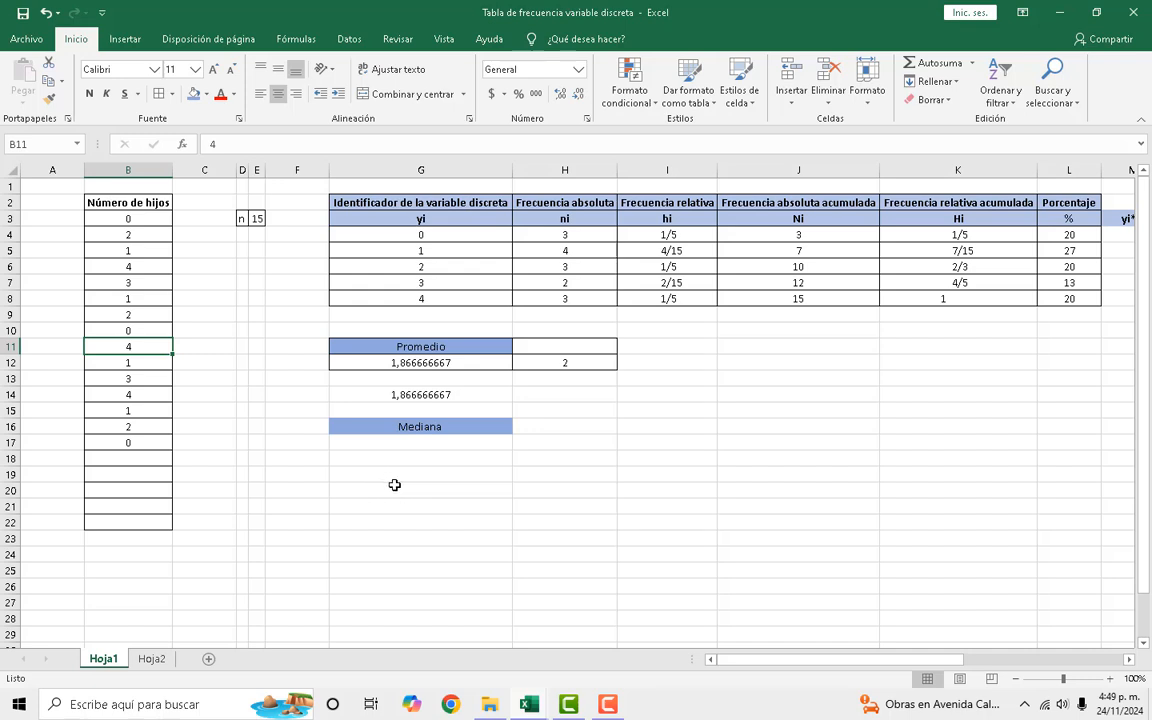
click(570, 428)
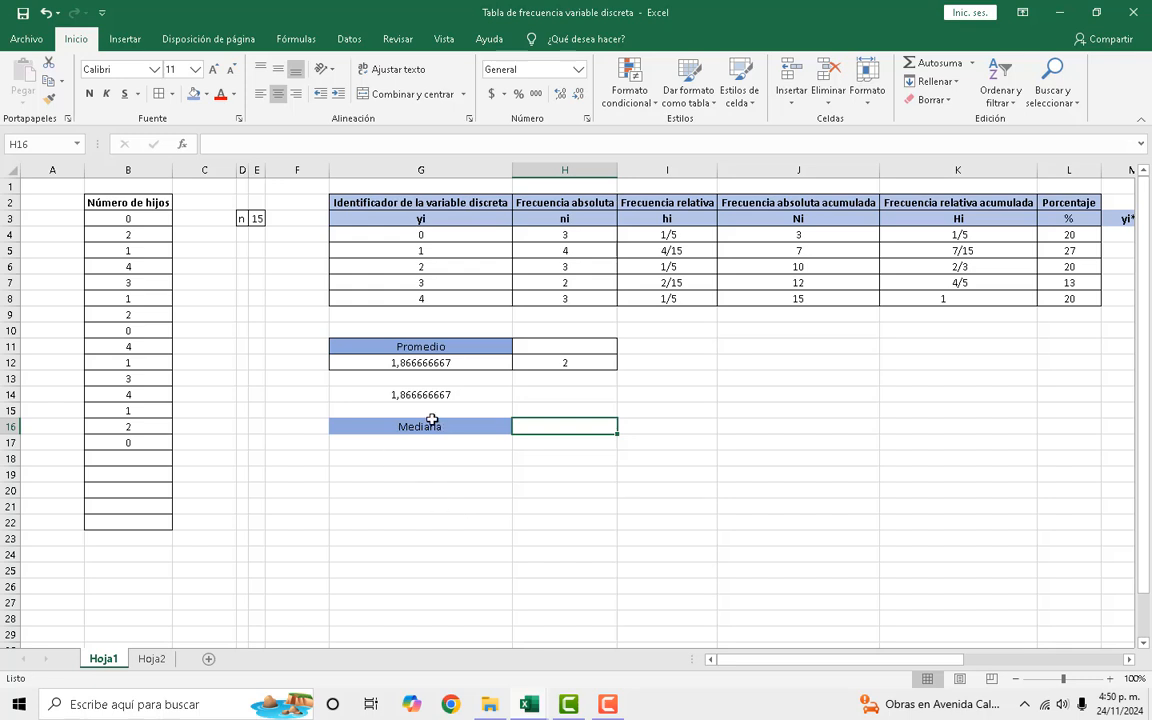
click(291, 427)
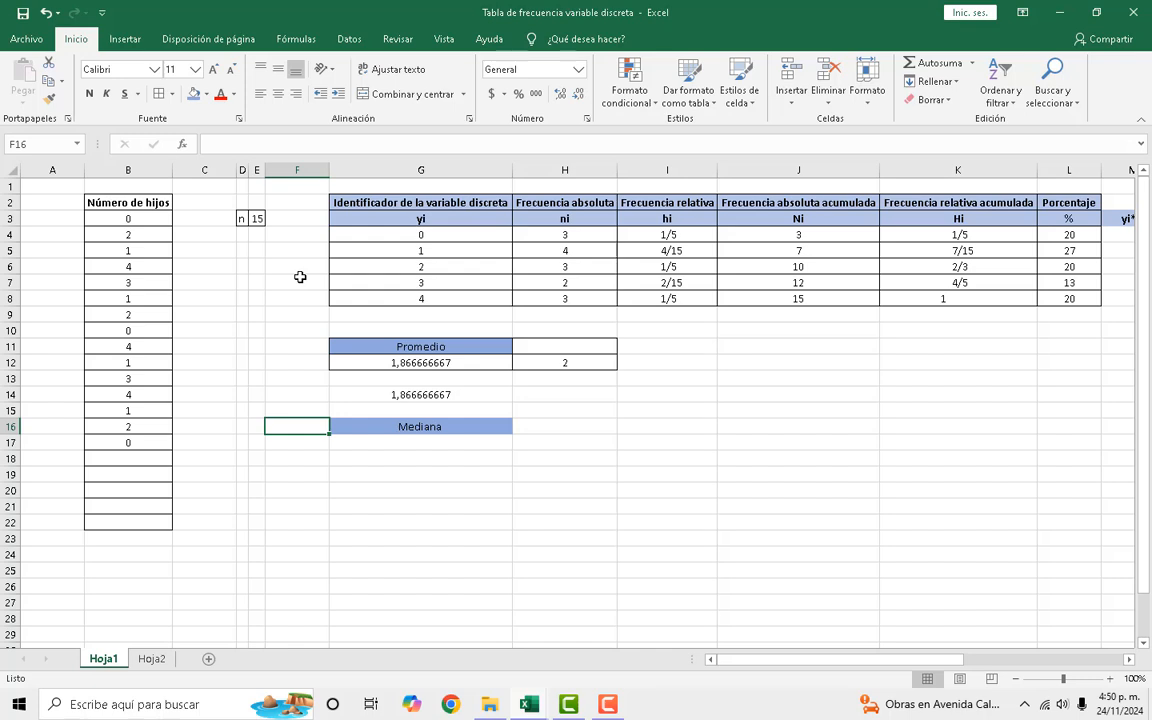
text(Impar)
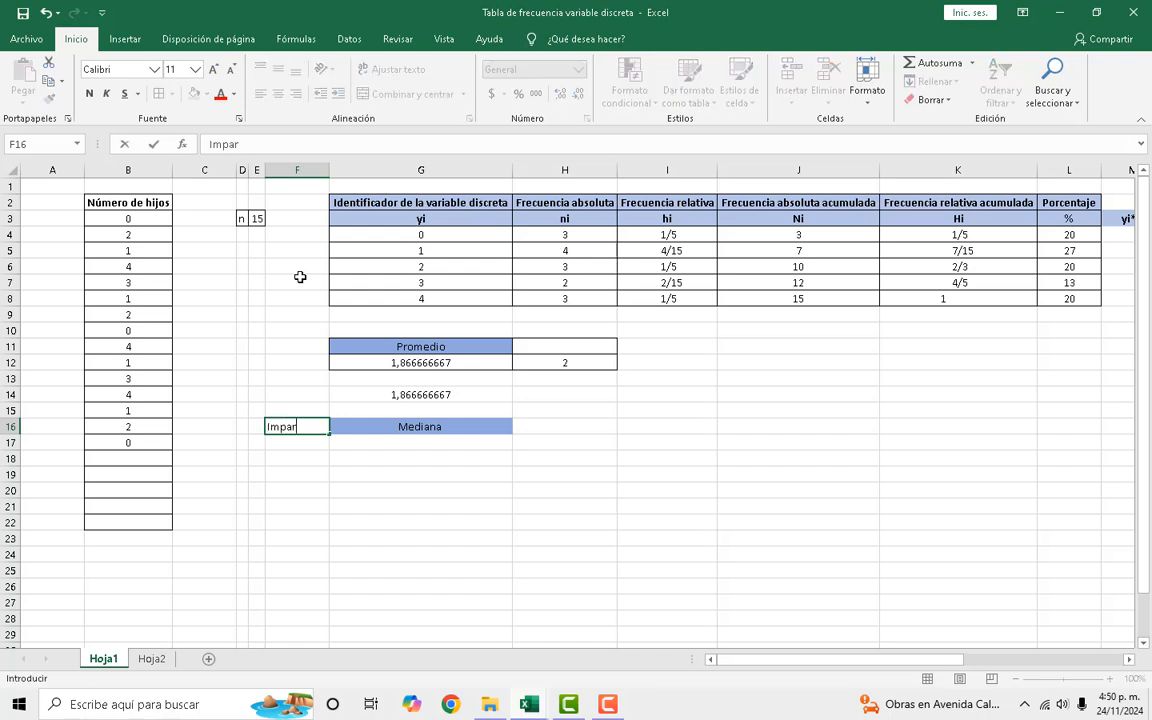
click(594, 468)
Calculate the median of the Número de hijos data in cell H16 with the formula =MEDIANA(B3:B17).
click(578, 430)
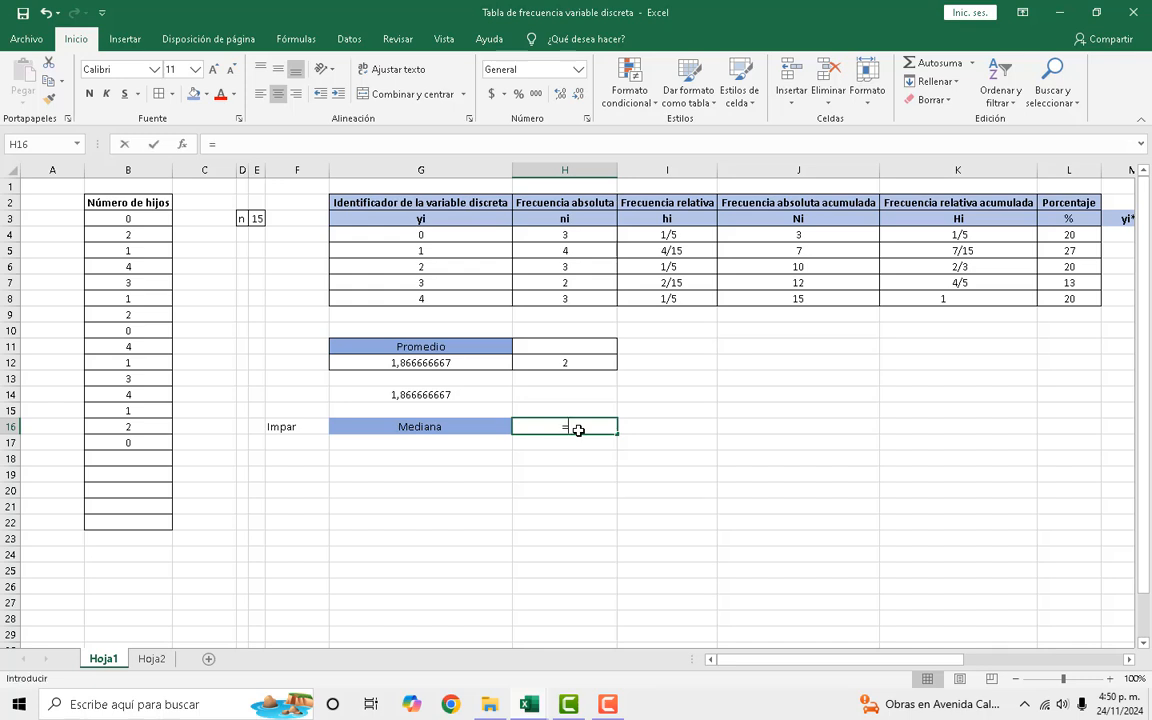
text(=median)
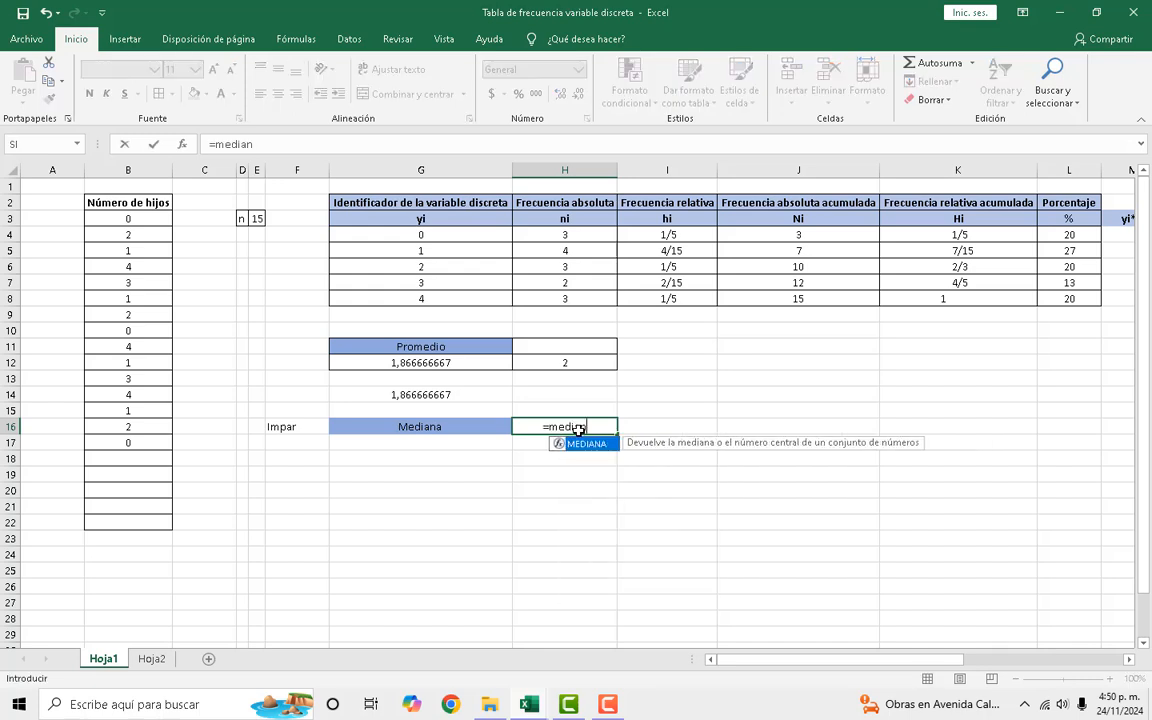
double_click(587, 445)
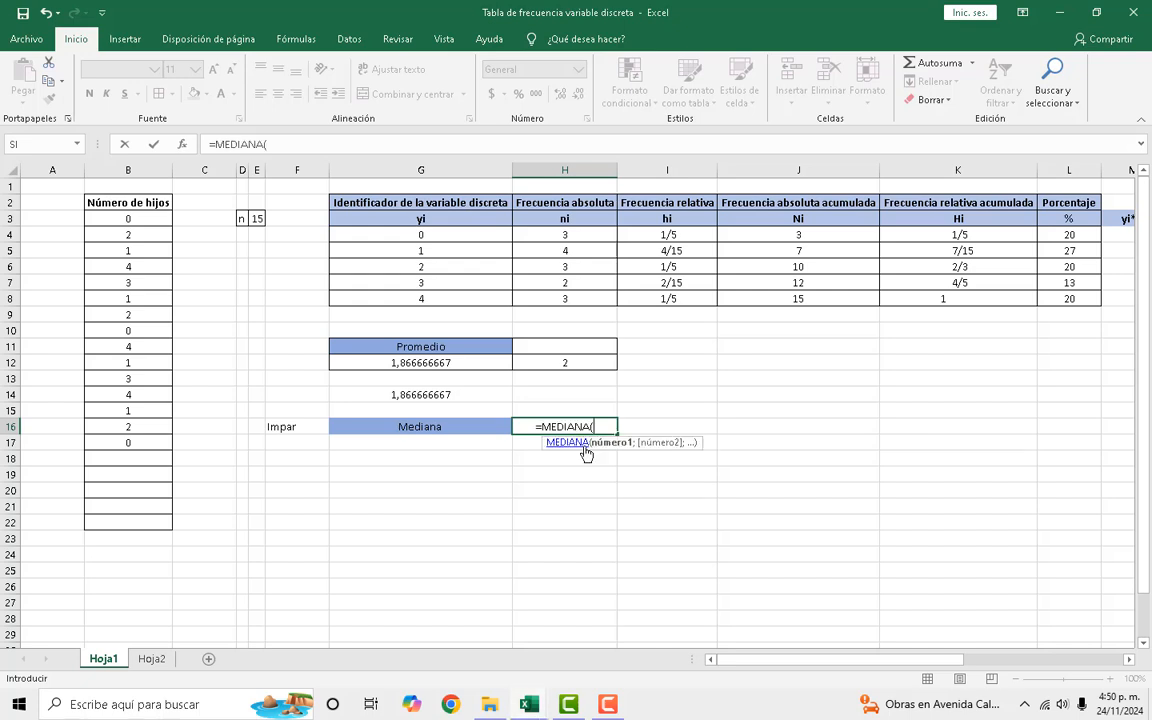
click(152, 221)
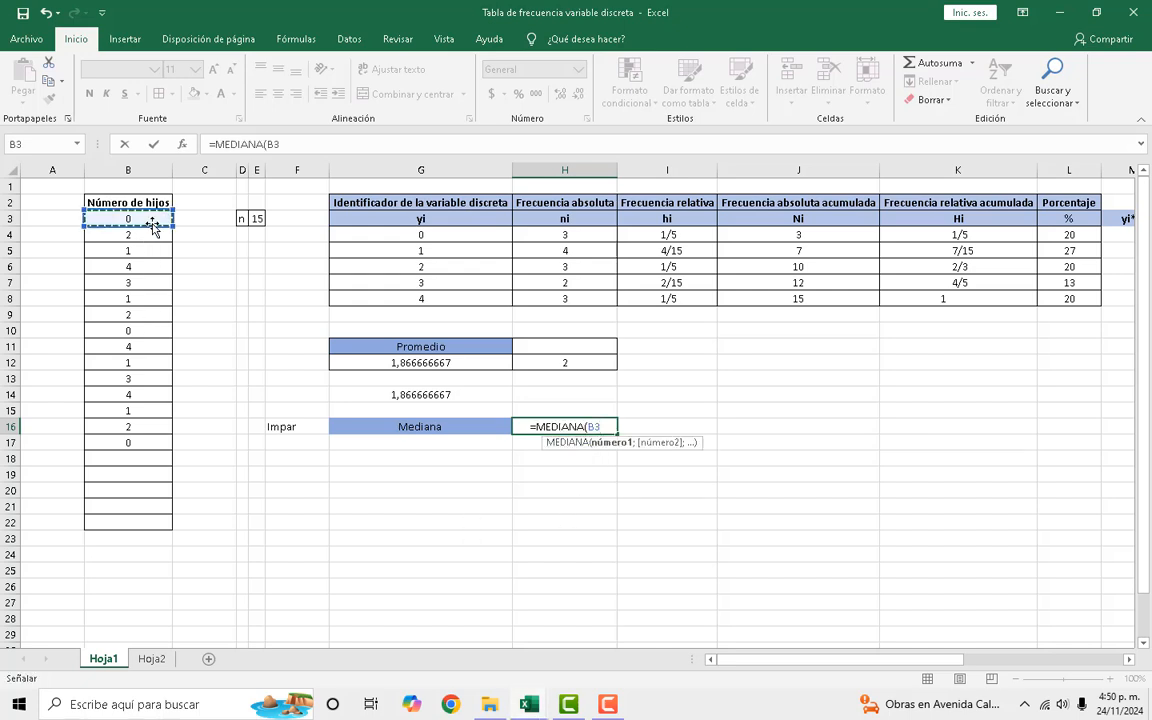
key(shift+Down)
key(shift+Down)
key(shift+Down)
key(shift+Down)
key(shift+Down)
key(shift+Down)
key(shift+Down)
key(shift+Down)
key(shift+Down)
key(shift+Down)
key(shift+Down)
key(shift+Down)
key(shift+Down)
key(shift+Down)
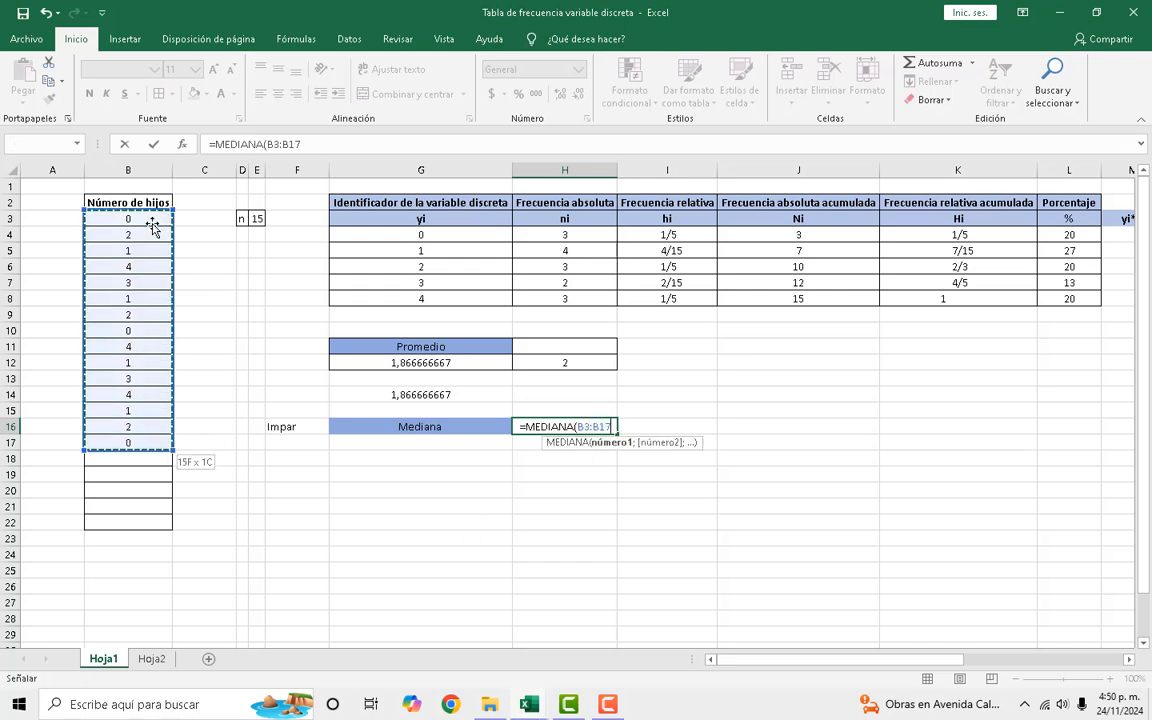
text())
key(Return)
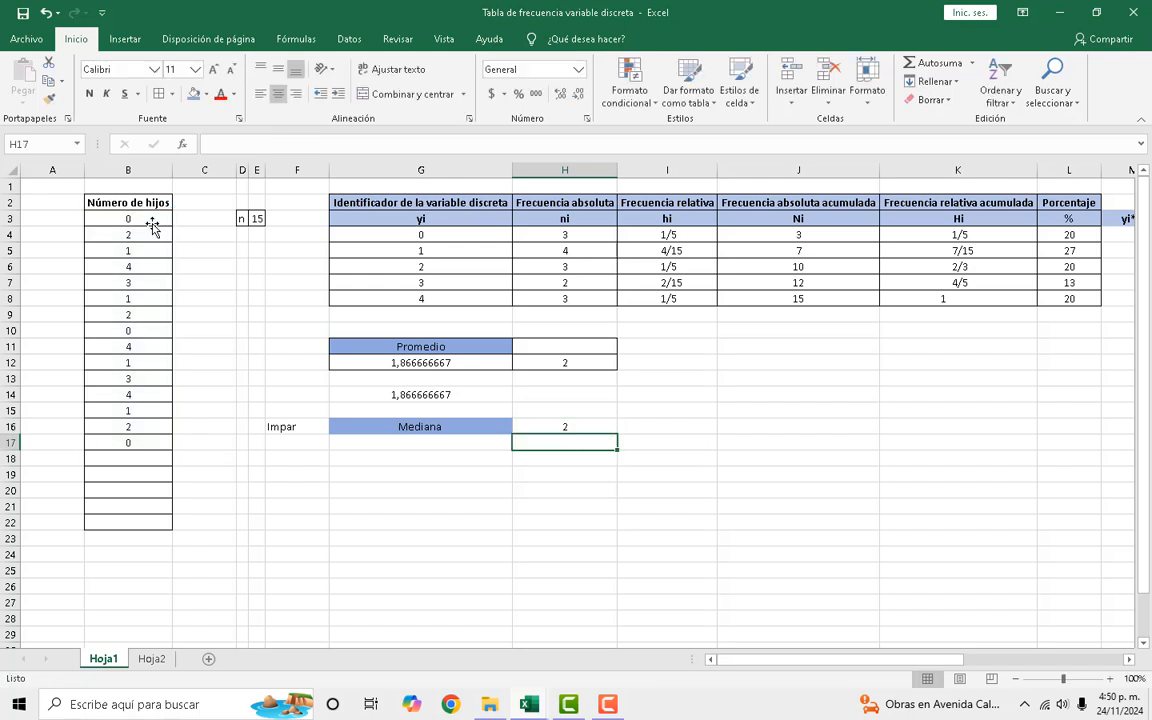
click(589, 427)
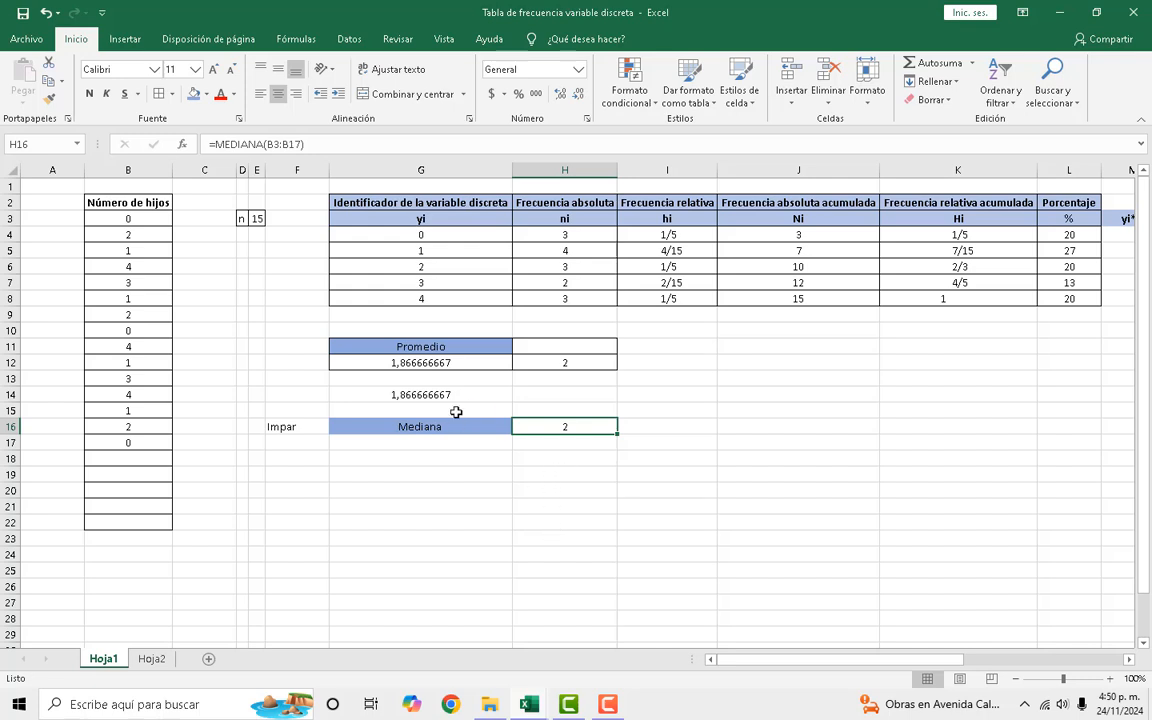
Sort the Número de hijos values in B3:B17 from smallest to largest.
click(150, 219)
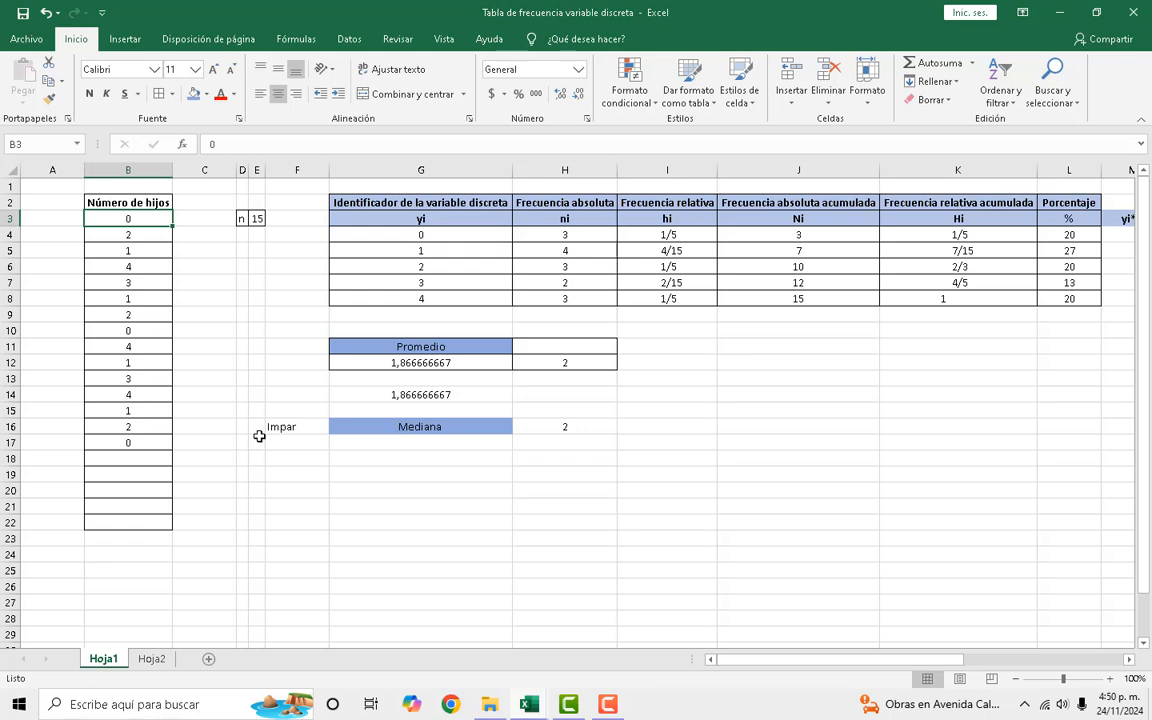
key(shift+Down)
key(shift+Down)
key(shift+Down)
key(shift+Down)
key(shift+Down)
key(shift+Down)
key(shift+Down)
key(shift+Down)
key(shift+Down)
key(shift+Down)
key(shift+Down)
key(shift+Down)
key(shift+Down)
key(shift+Down)
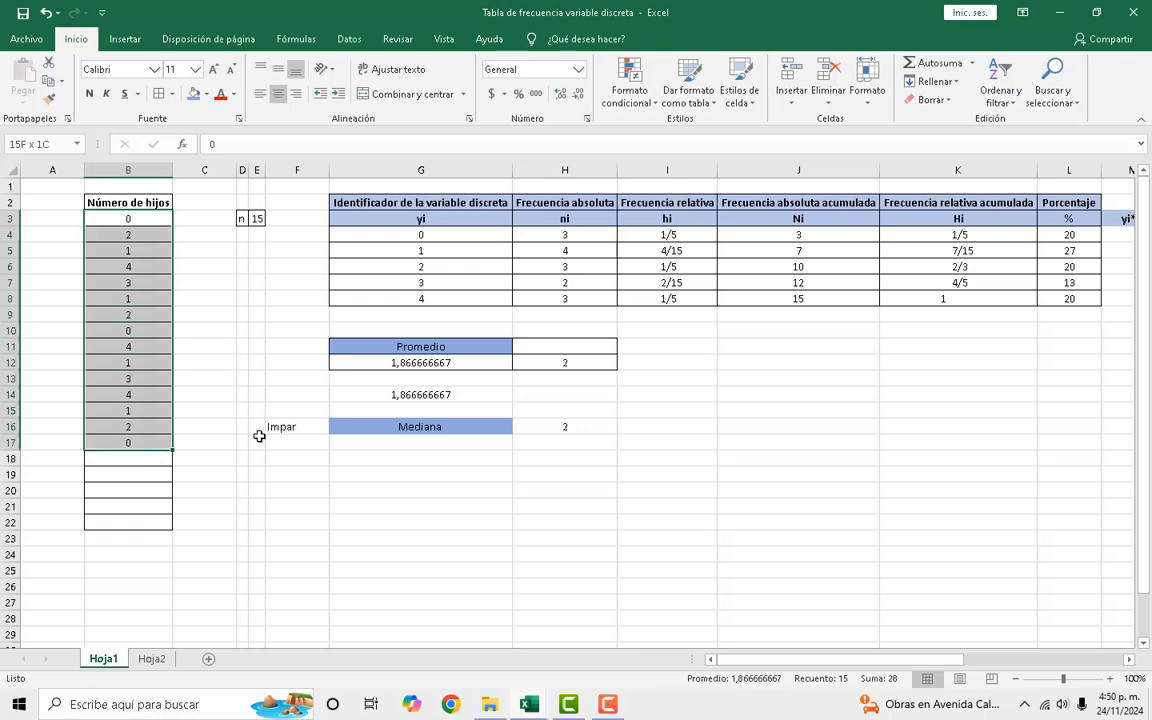
right_click(131, 342)
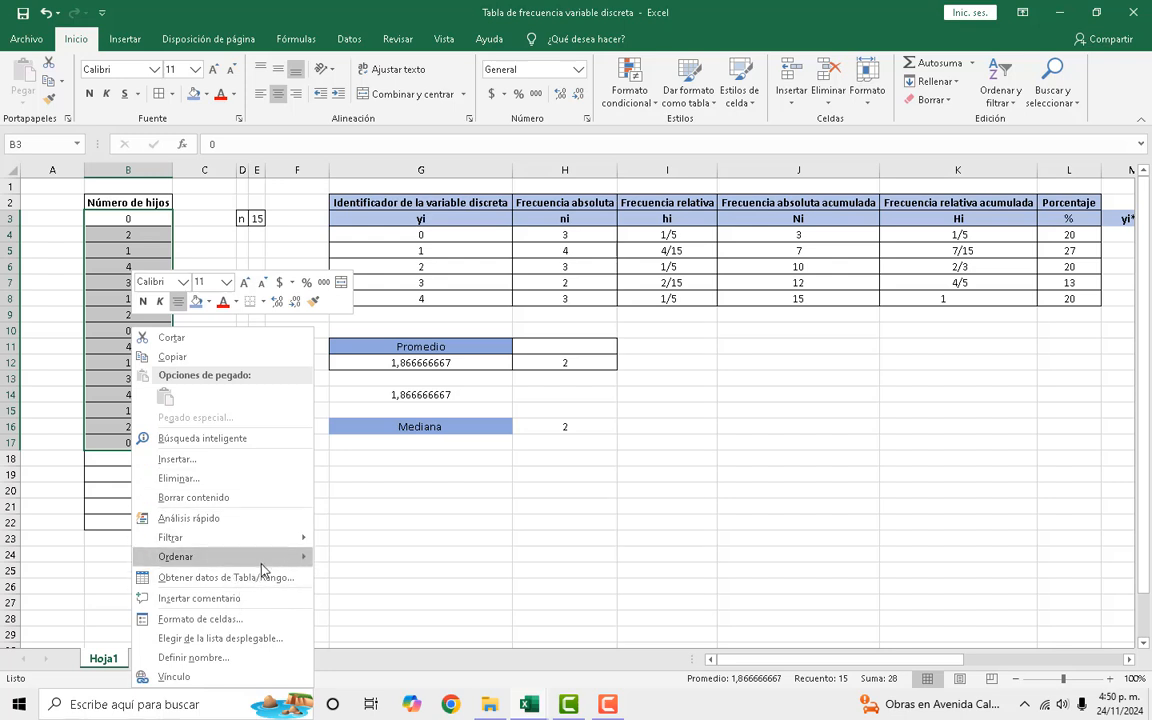
mouse_move(261, 564)
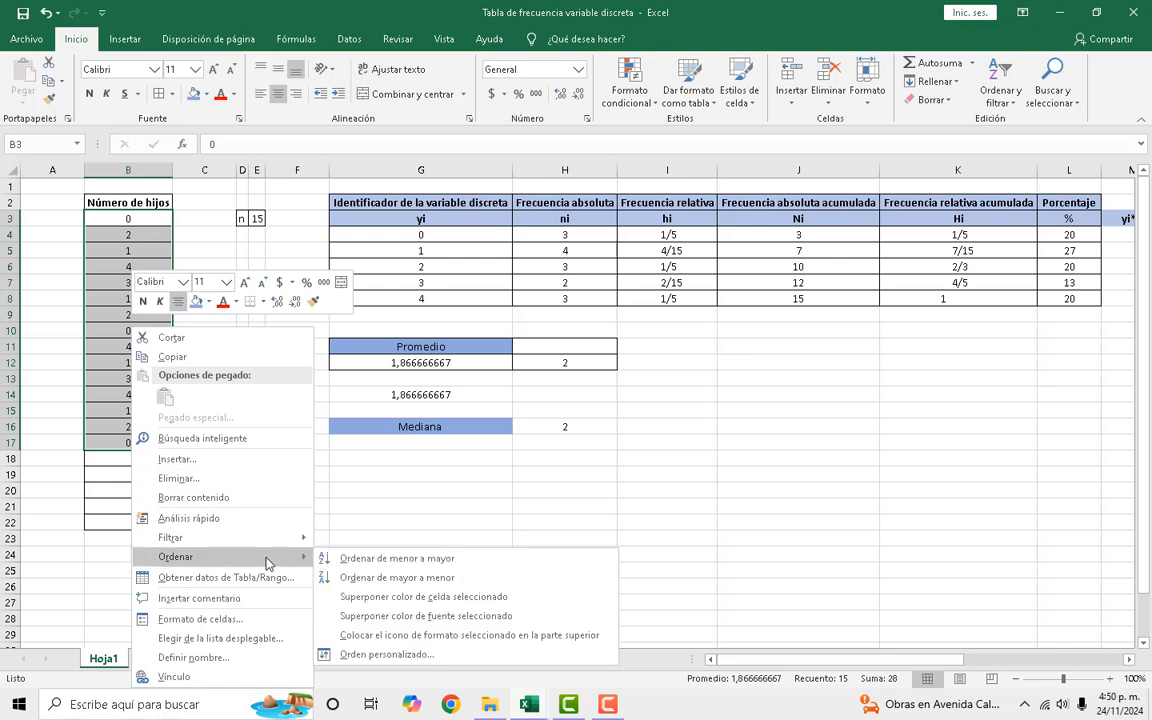
click(395, 559)
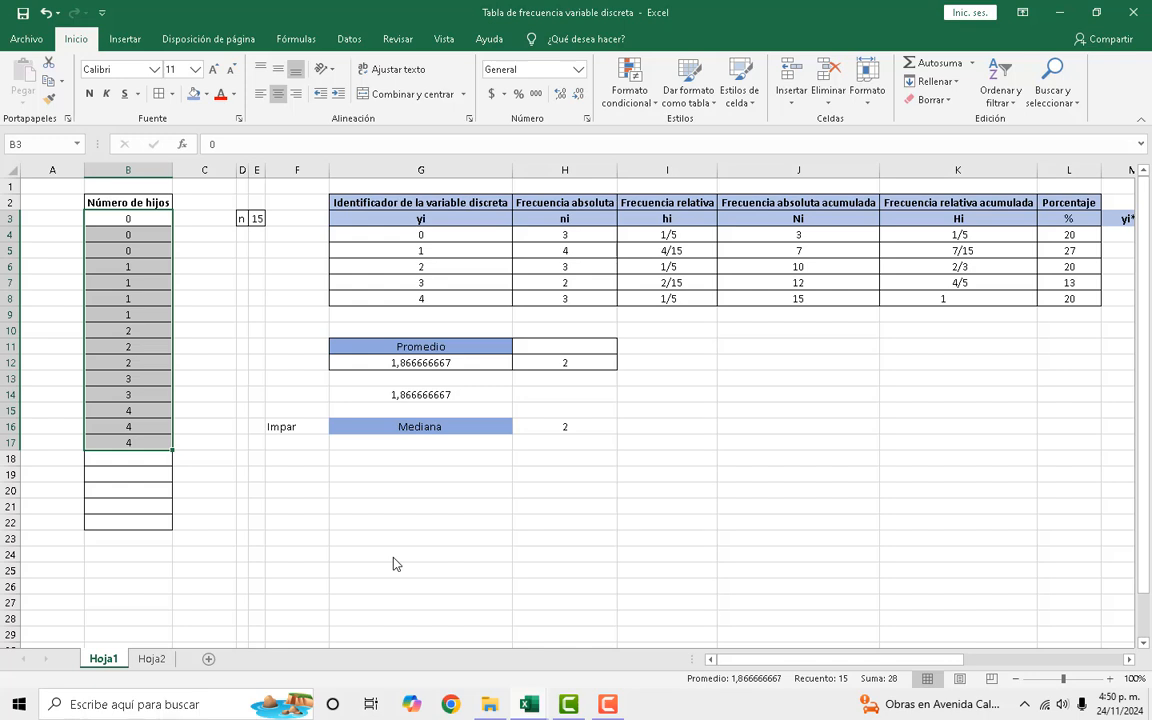
click(242, 377)
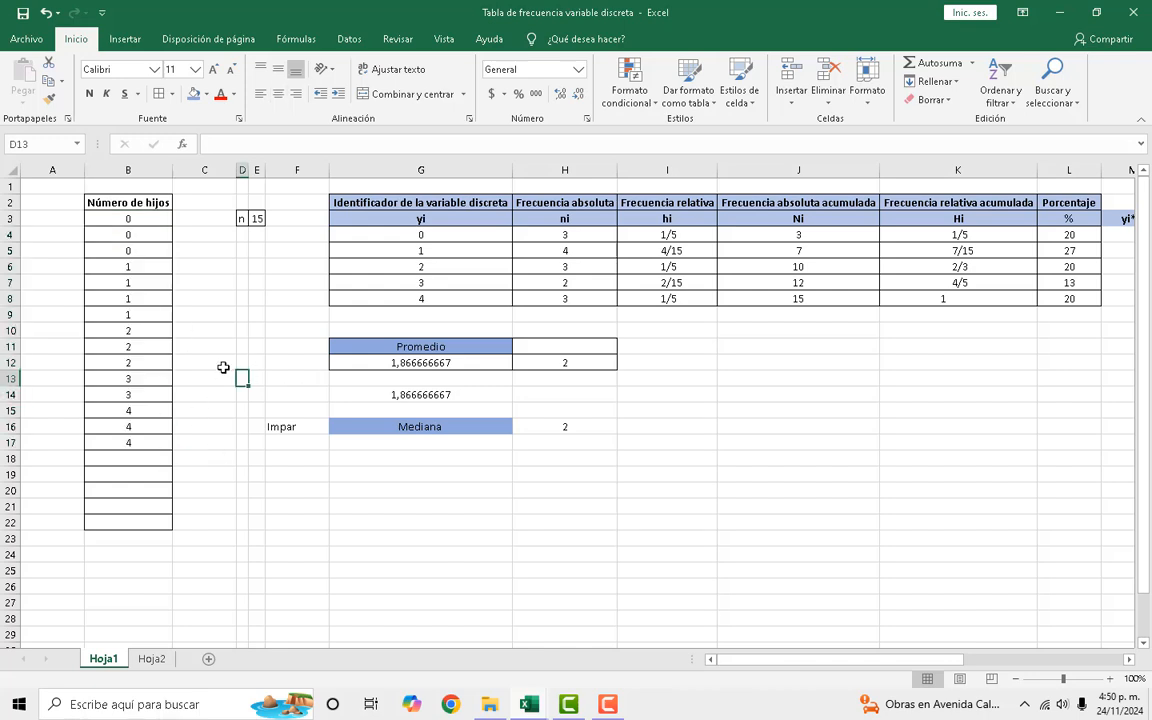
Compare the sorted Número de hijos values one by one with the yi values and absolute frequencies in the frequency table.
click(548, 234)
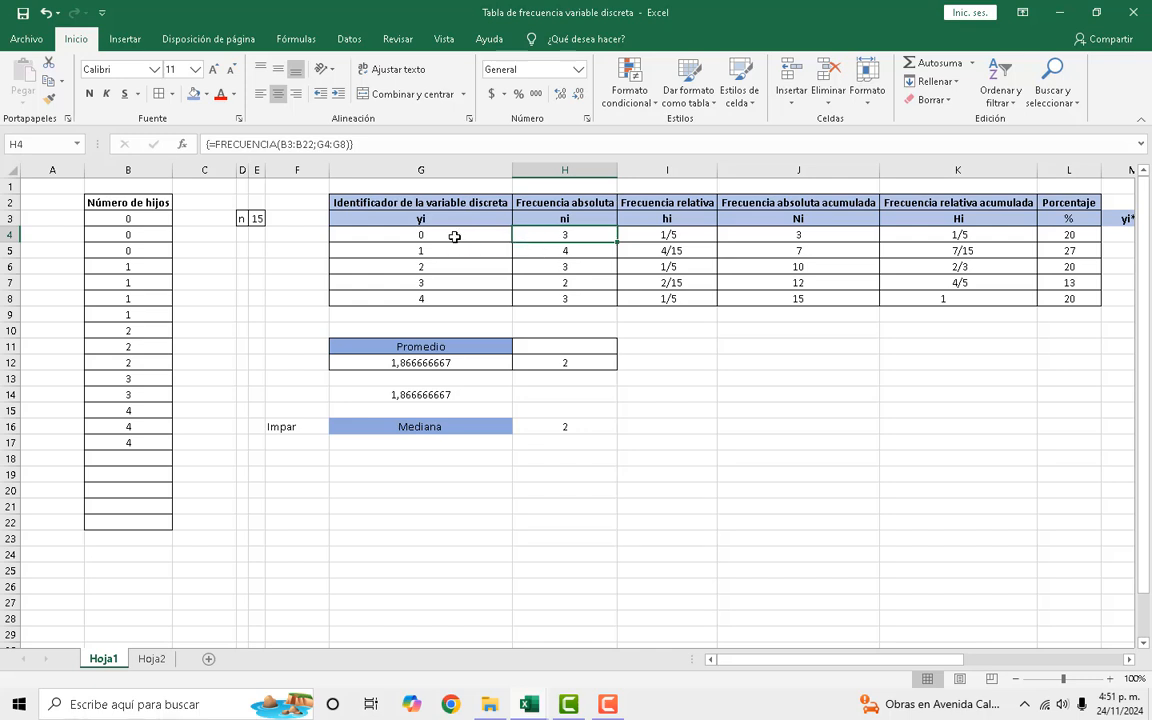
click(454, 237)
click(540, 234)
click(458, 235)
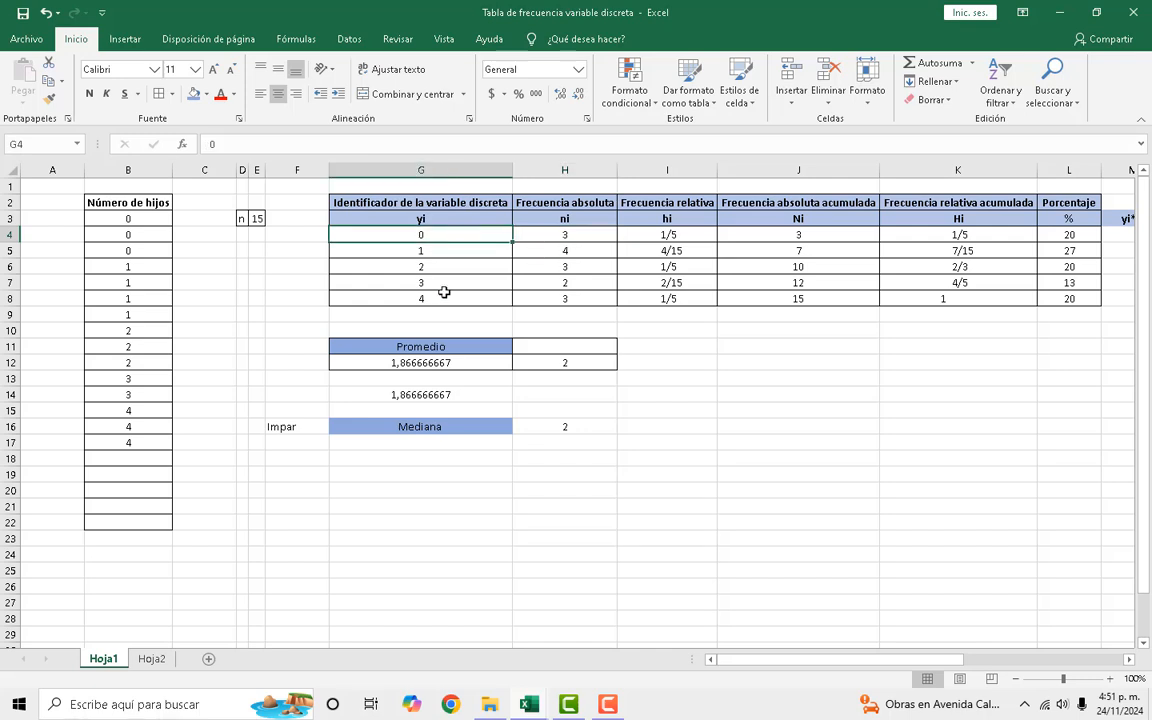
click(130, 218)
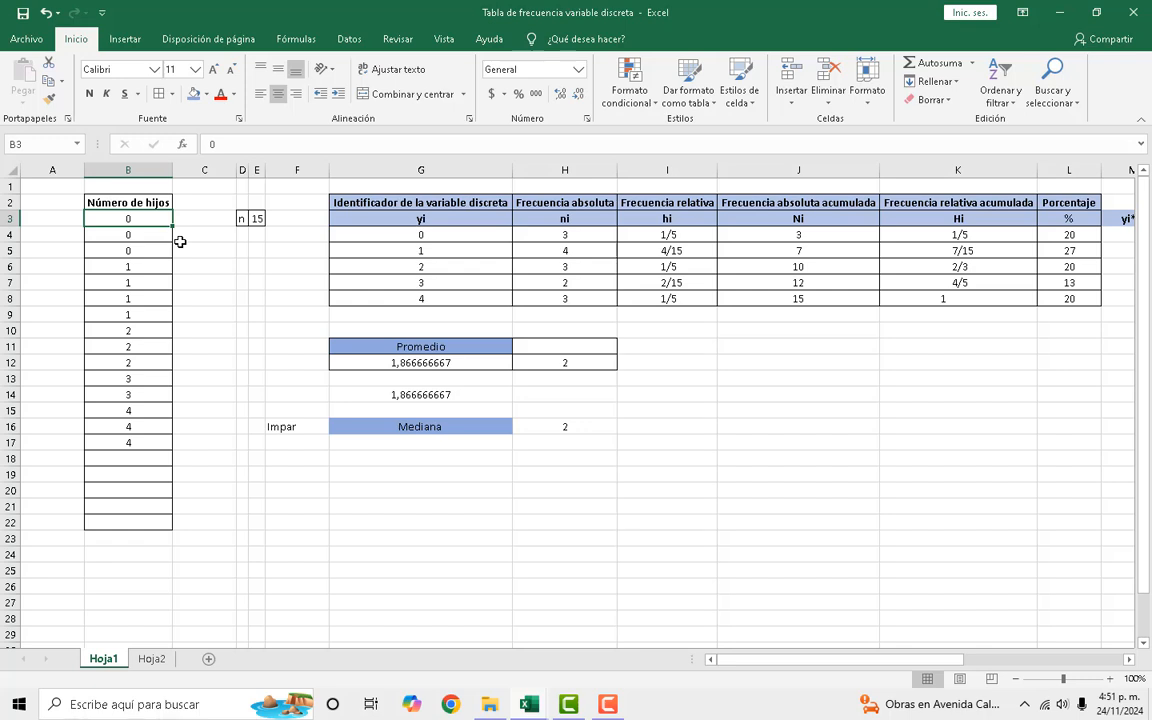
key(Down)
key(Down)
key(Up)
key(Up)
key(Down)
key(Down)
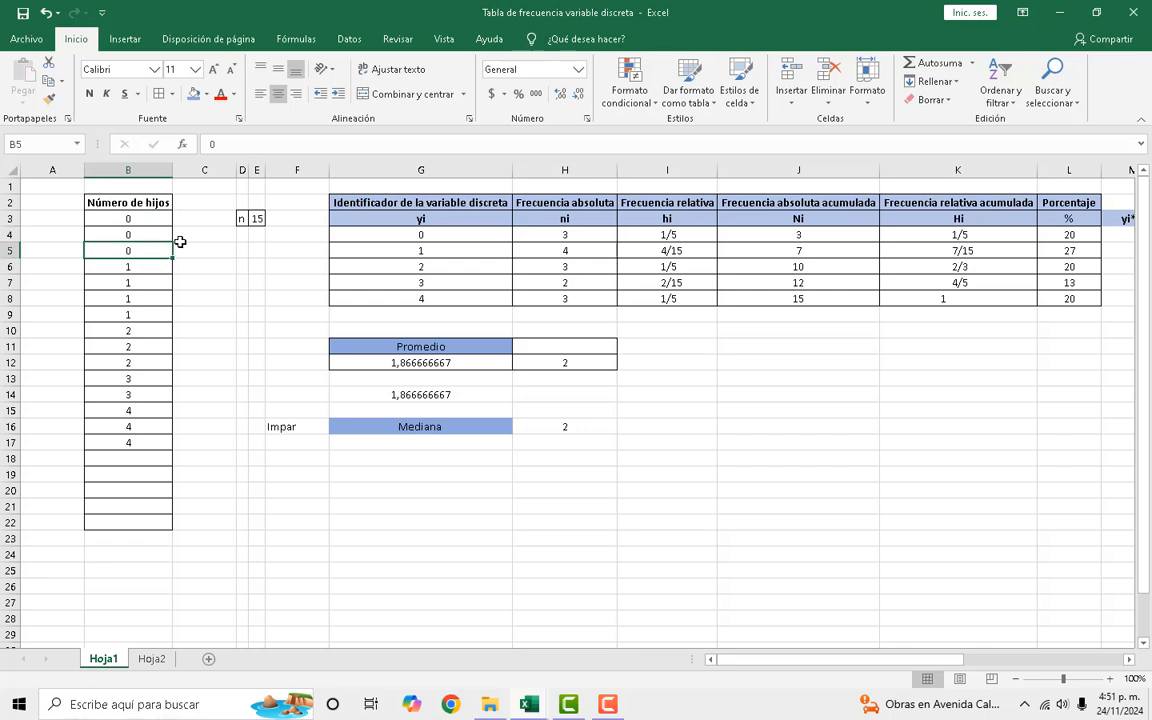
key(Down)
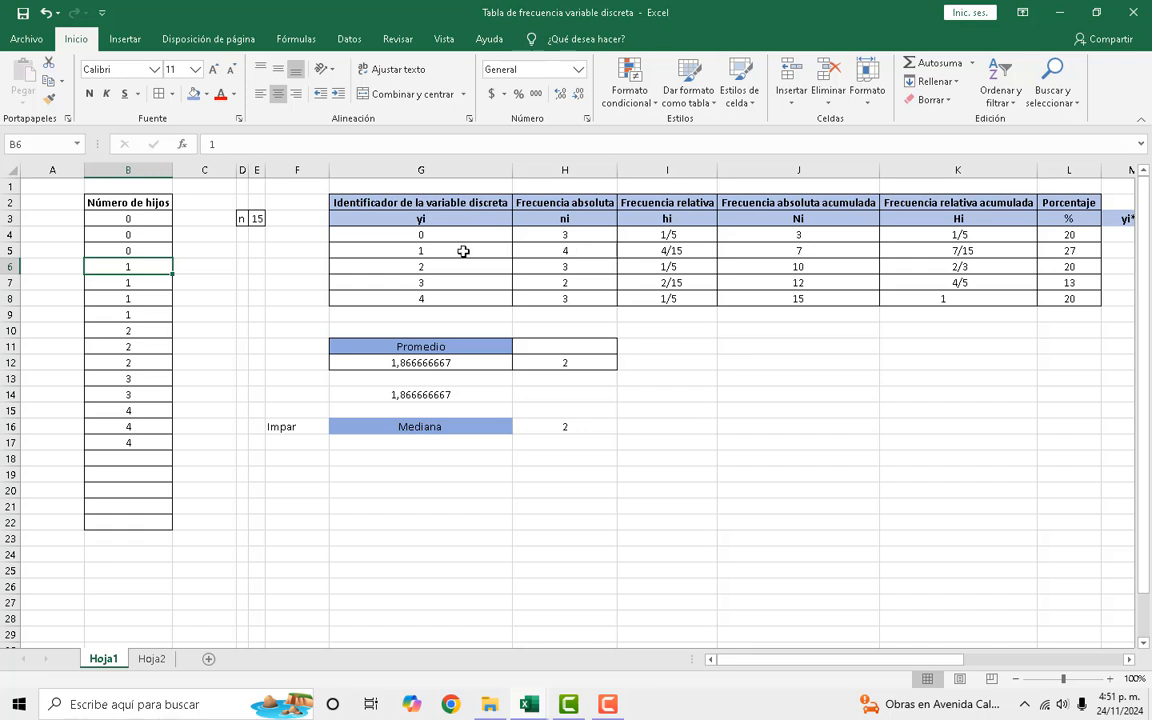
key(Up)
key(Down)
key(Down)
key(Down)
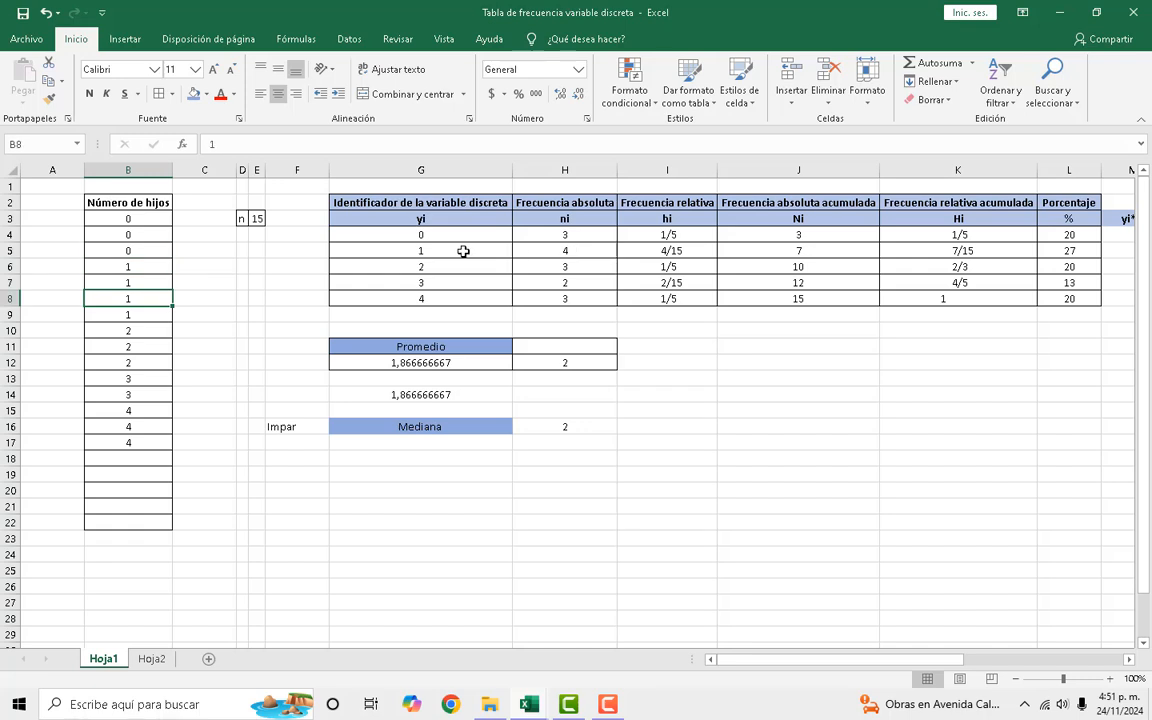
key(Down)
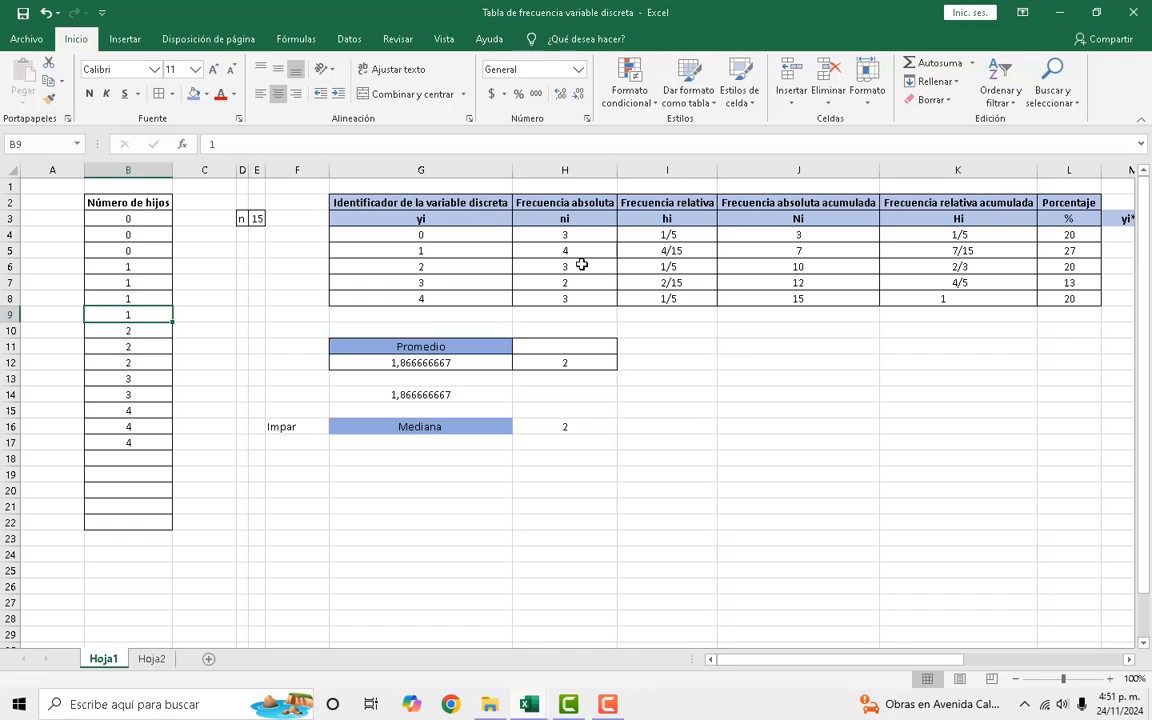
key(Down)
key(Down)
key(Down)
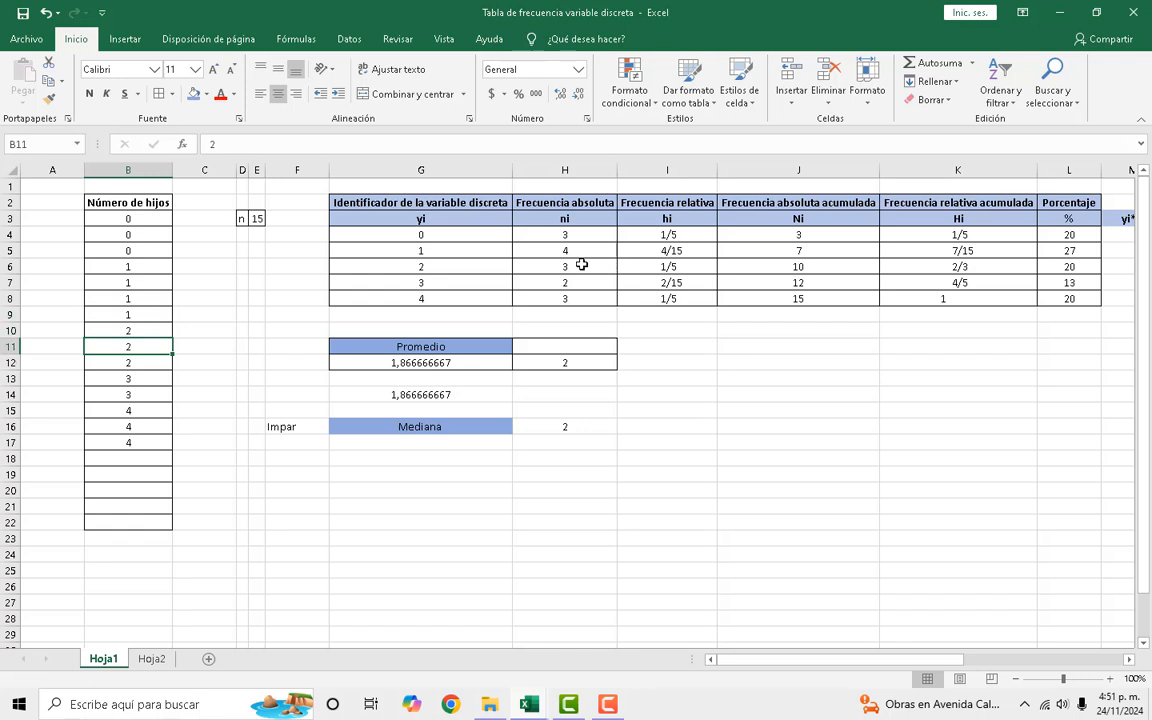
key(Up)
key(Up)
key(Up)
key(Down)
key(Down)
key(Down)
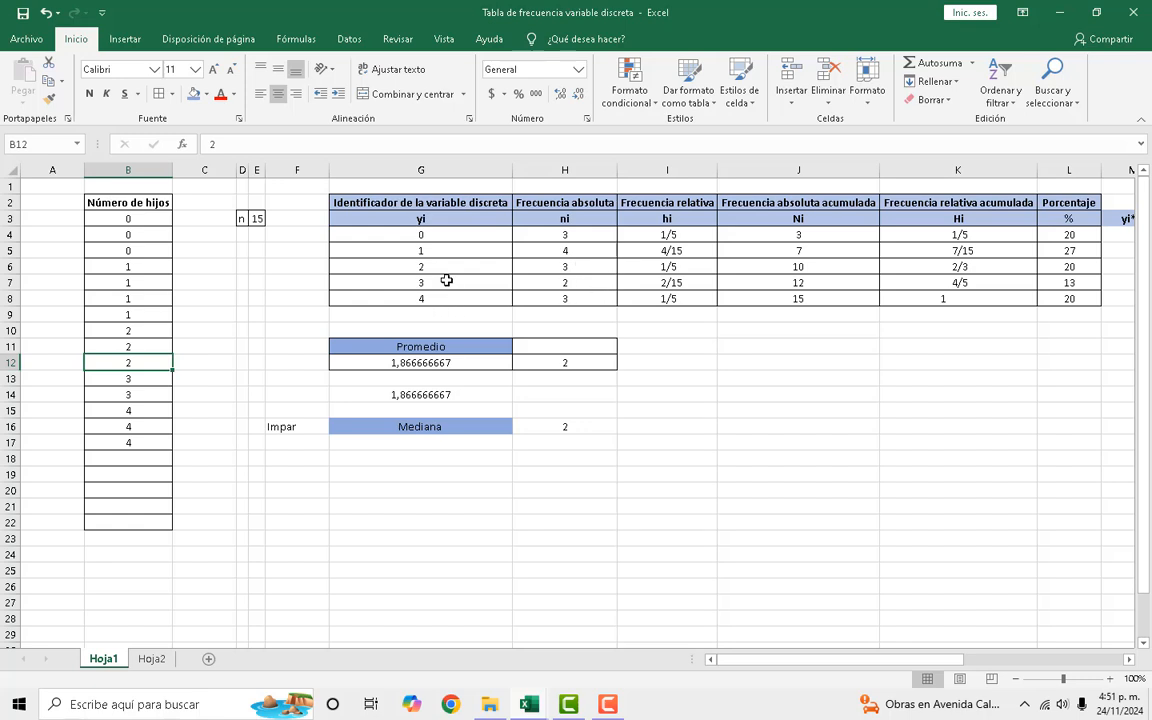
key(Down)
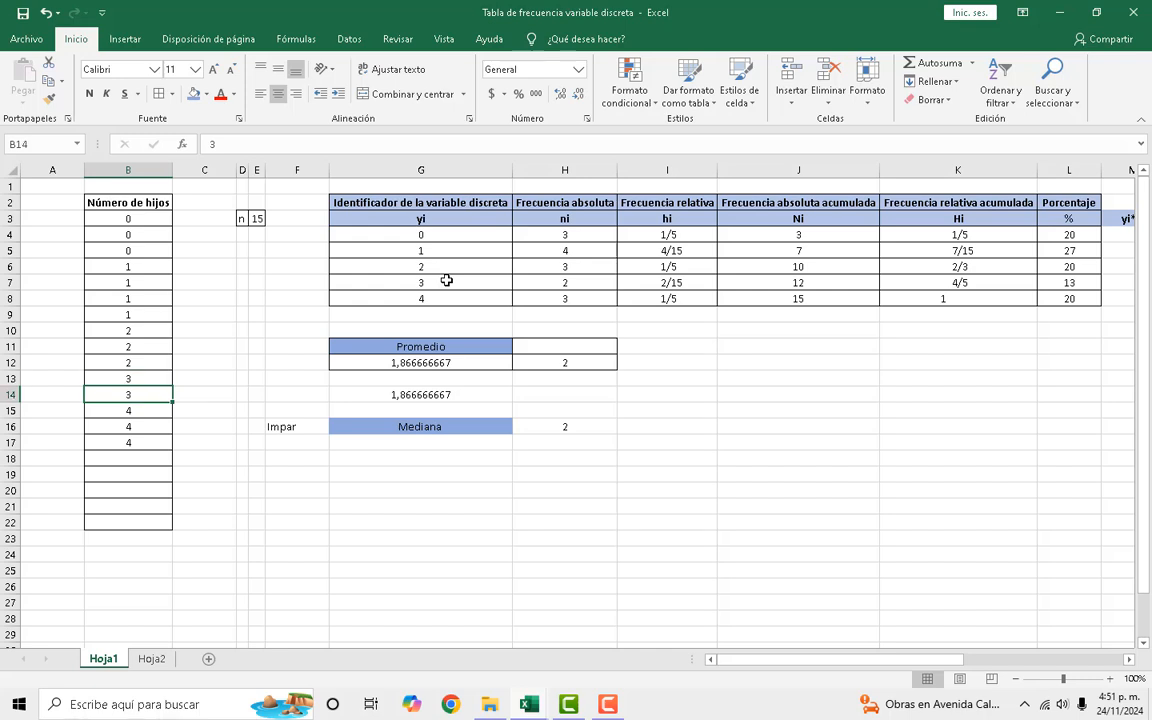
key(Down)
key(Down)
key(Down)
key(Down)
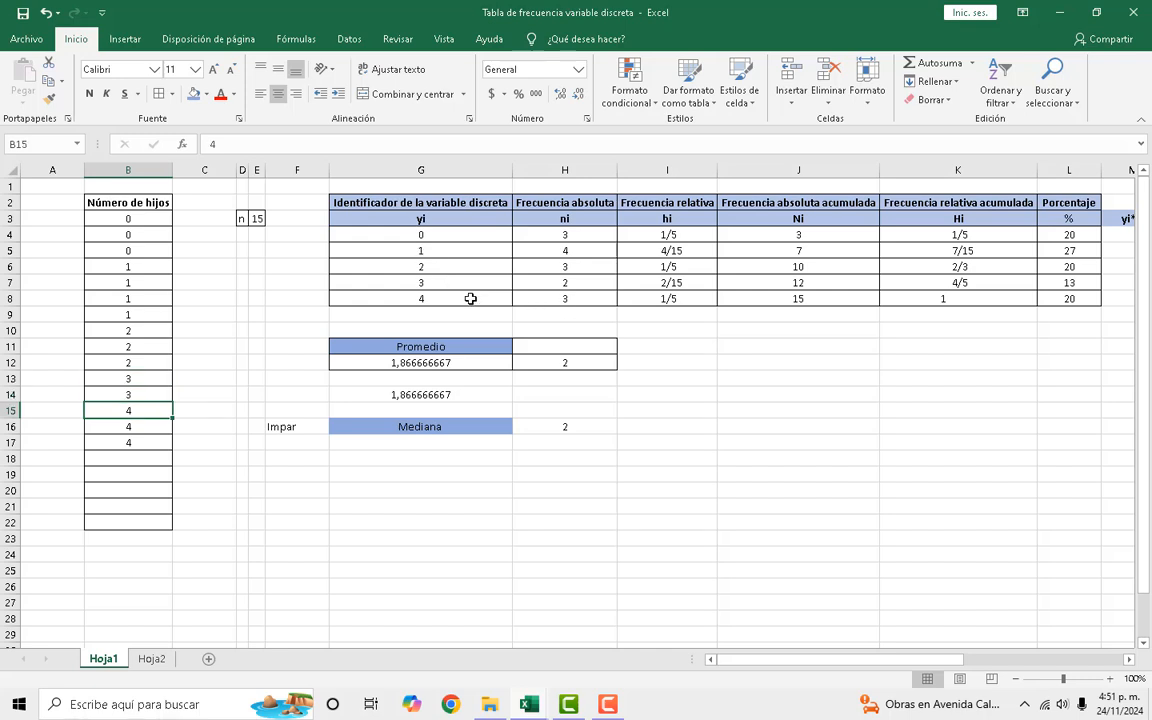
key(Up)
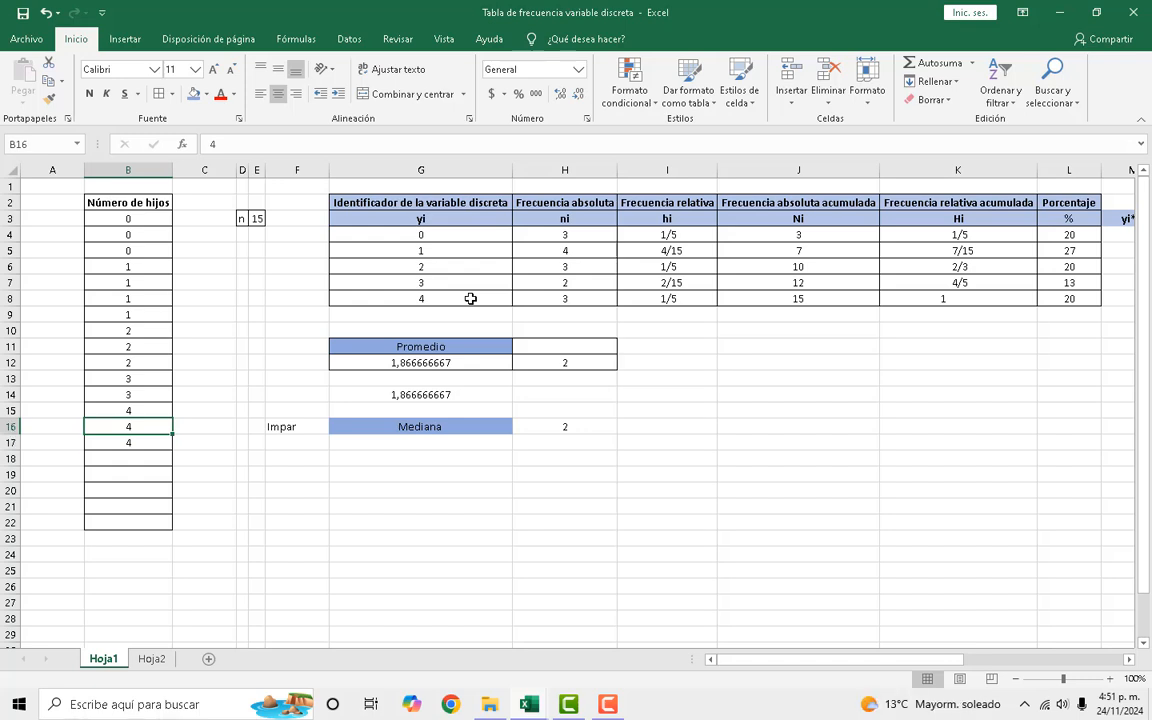
key(Left)
click(51, 206)
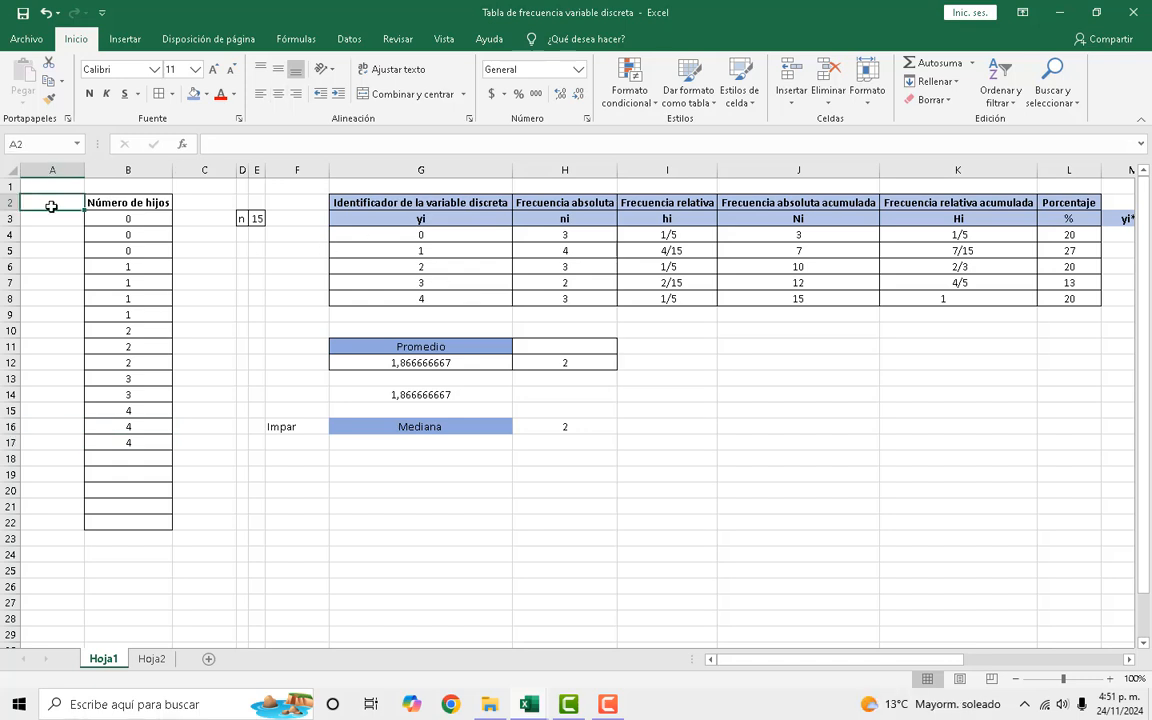
Add the heading "Posición" in A2 and number the data rows from 1 to 15 in A3:A17, centred.
text(Po)
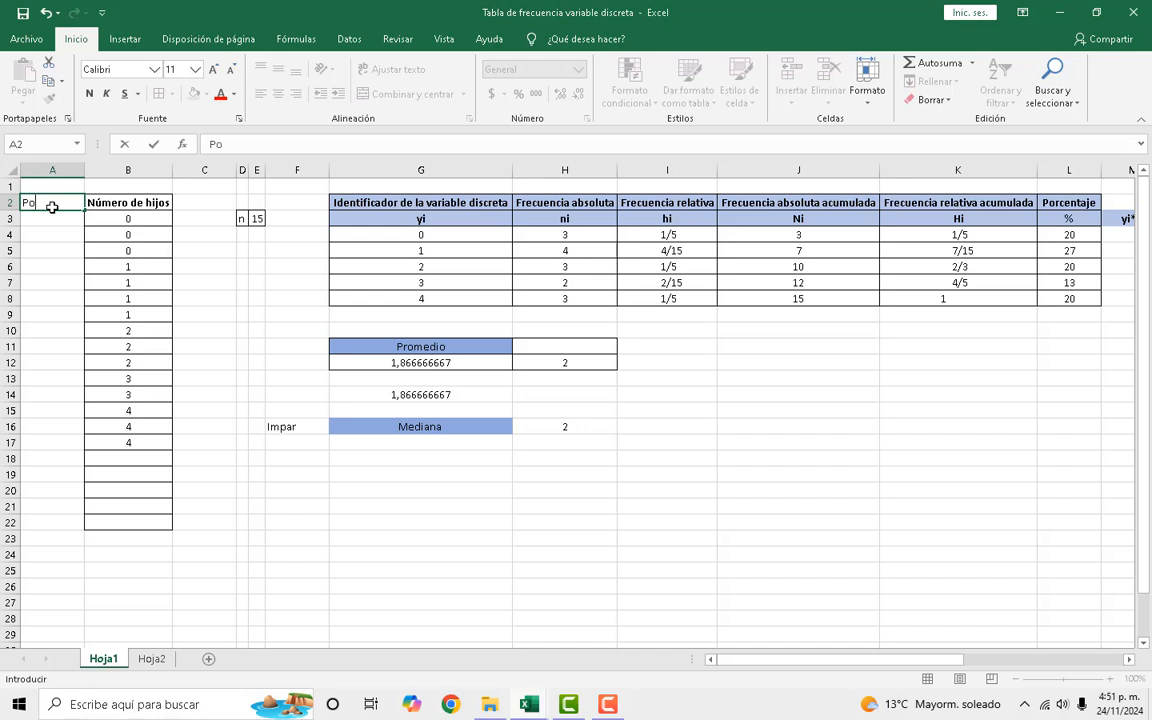
text(sición)
key(Return)
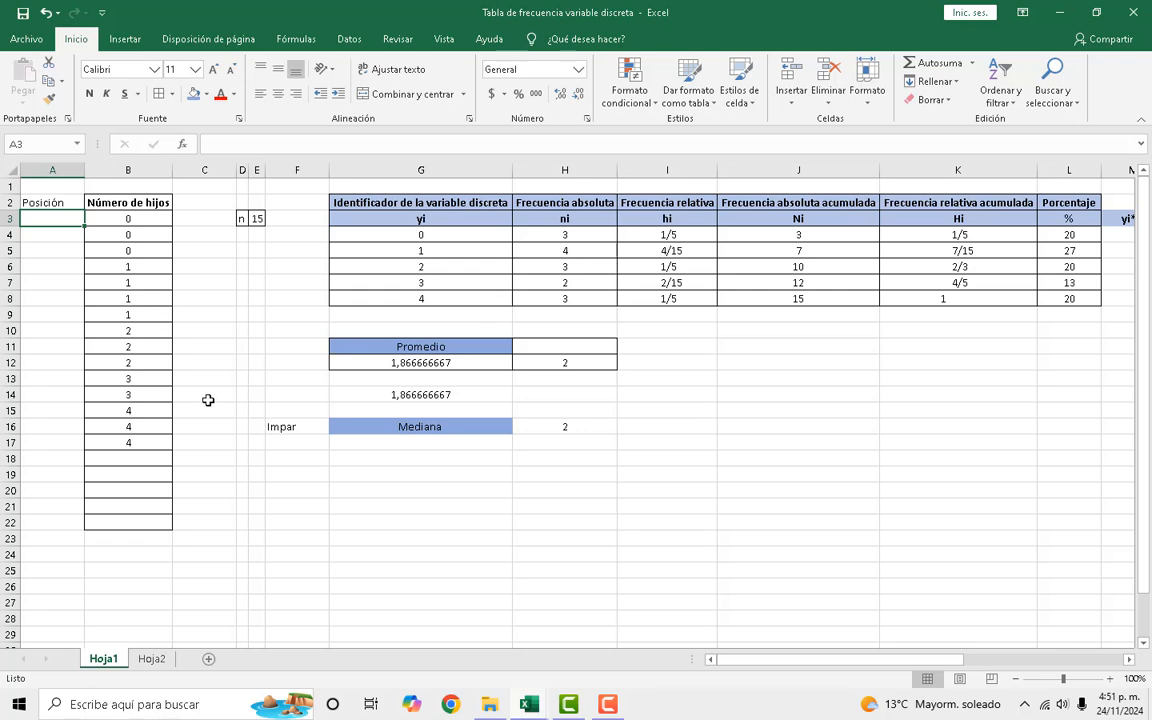
text(1)
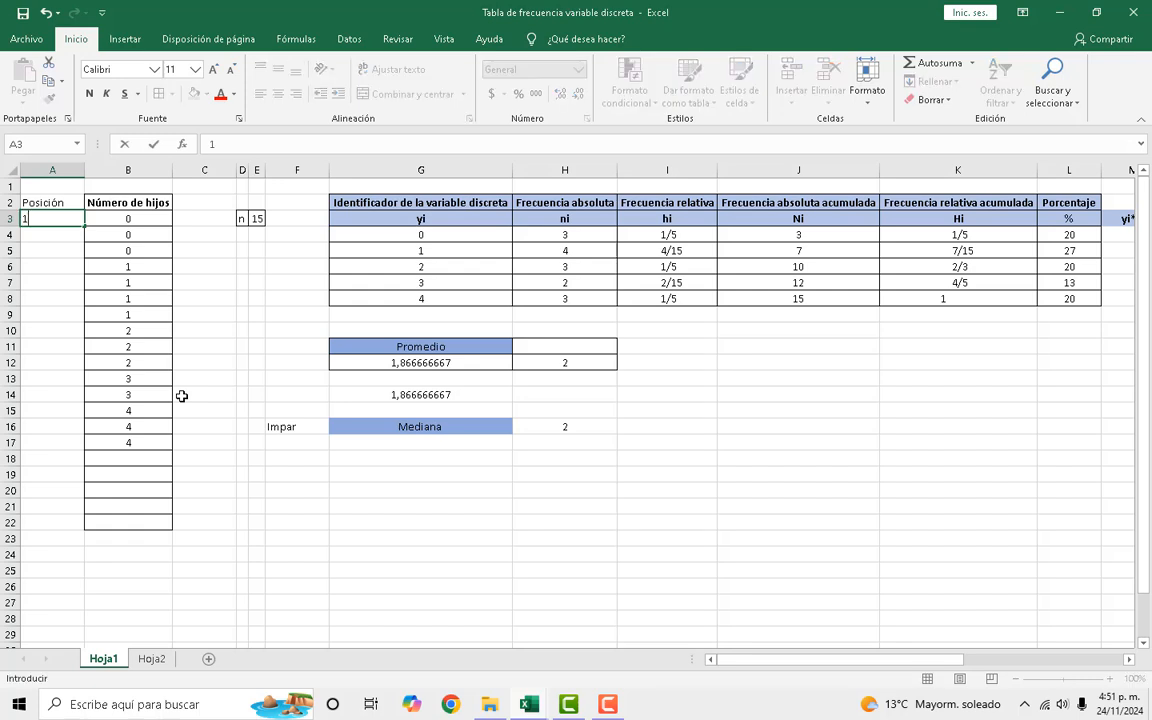
key(Return)
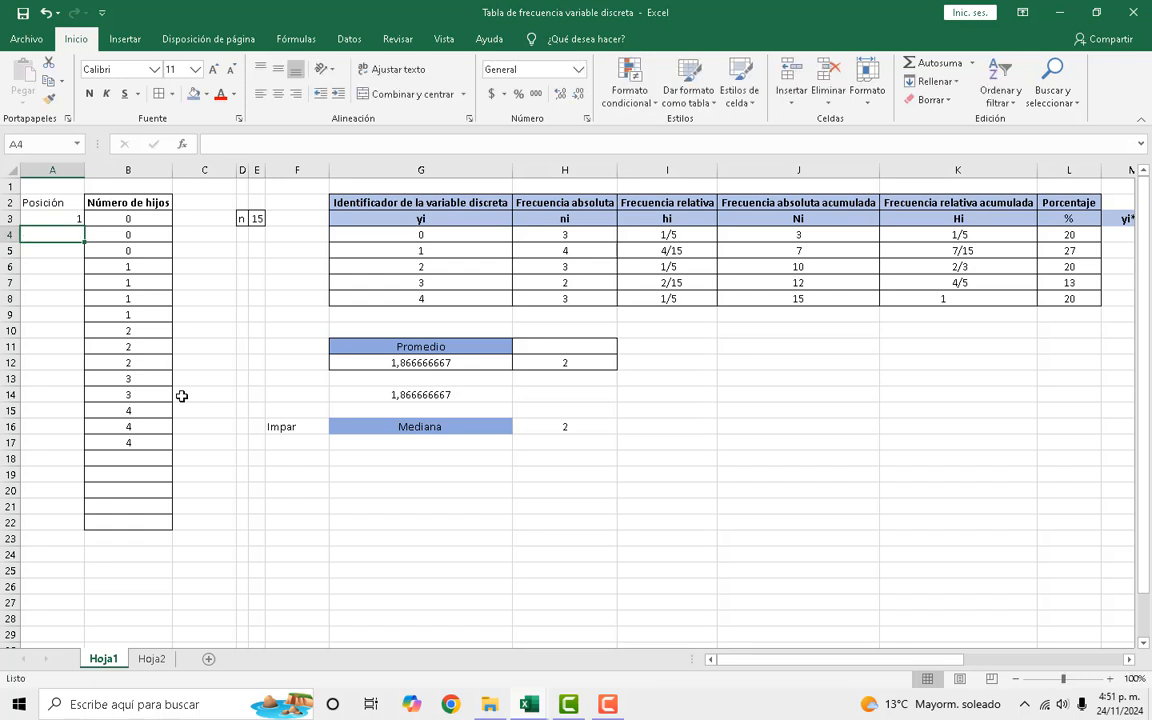
text(2)
key(Up)
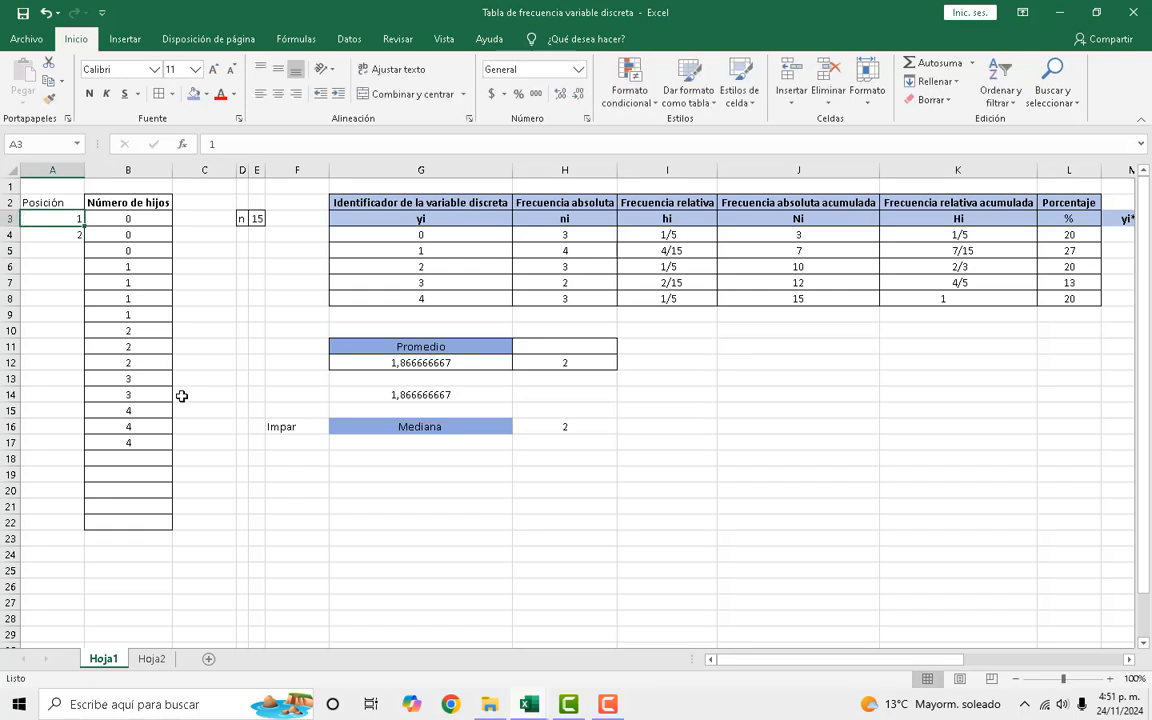
key(shift+Down)
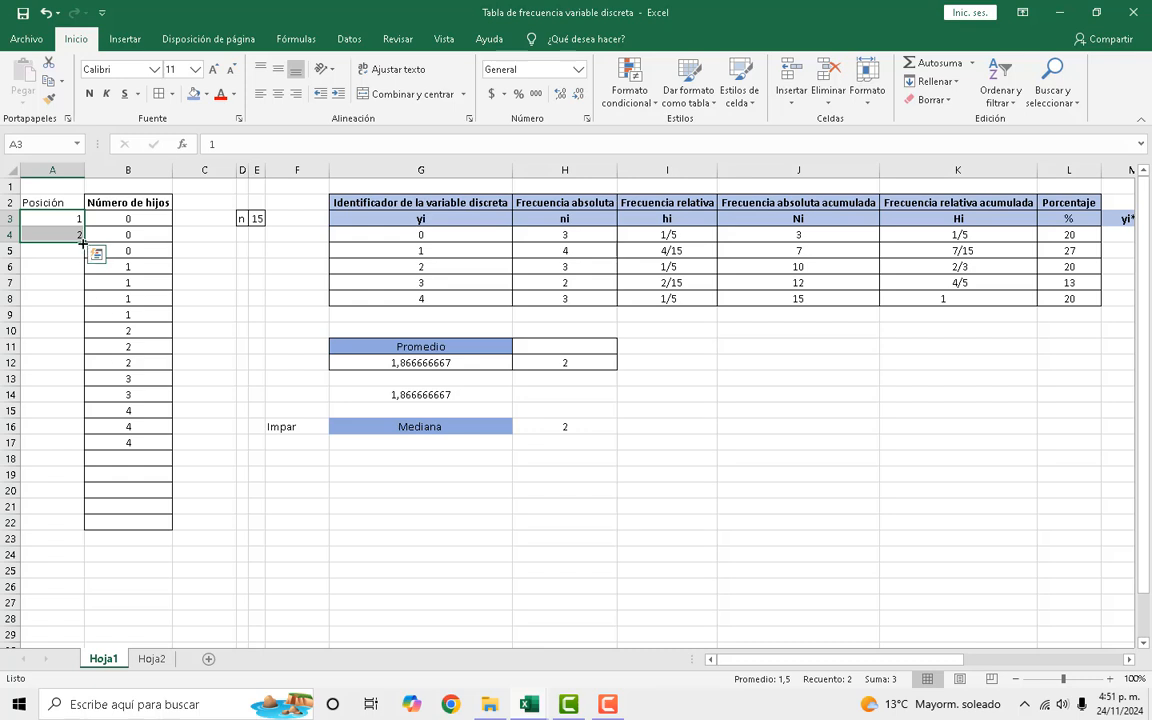
drag(84, 243, 71, 473)
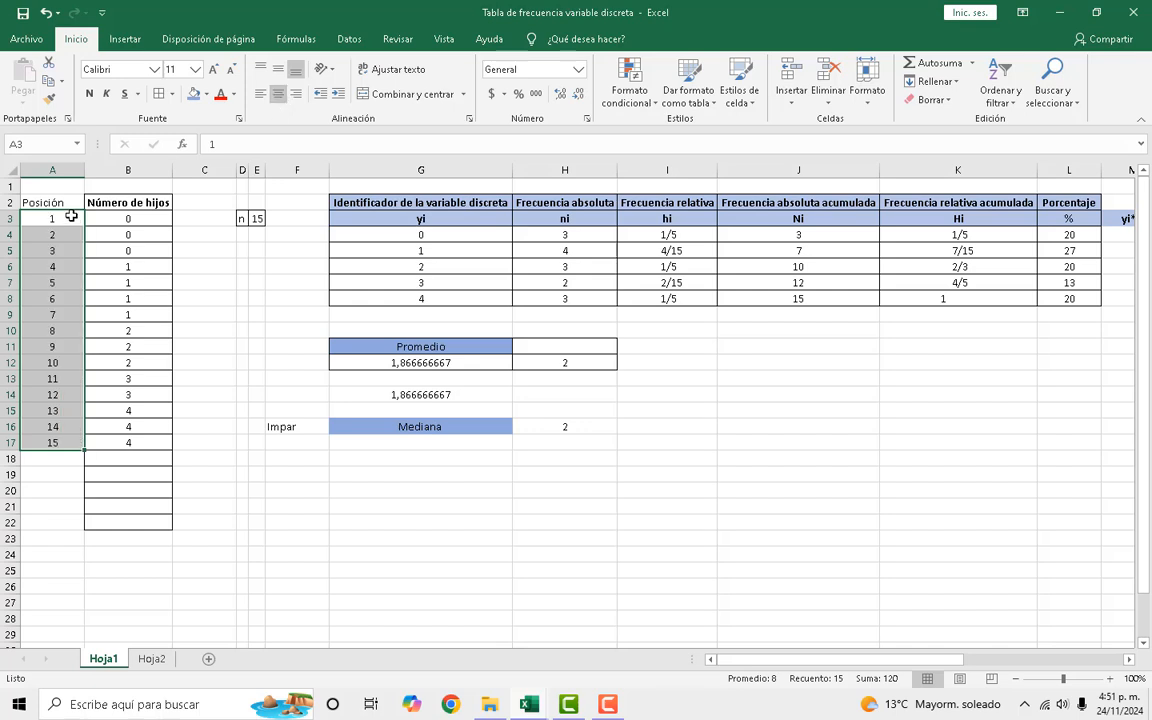
click(45, 519)
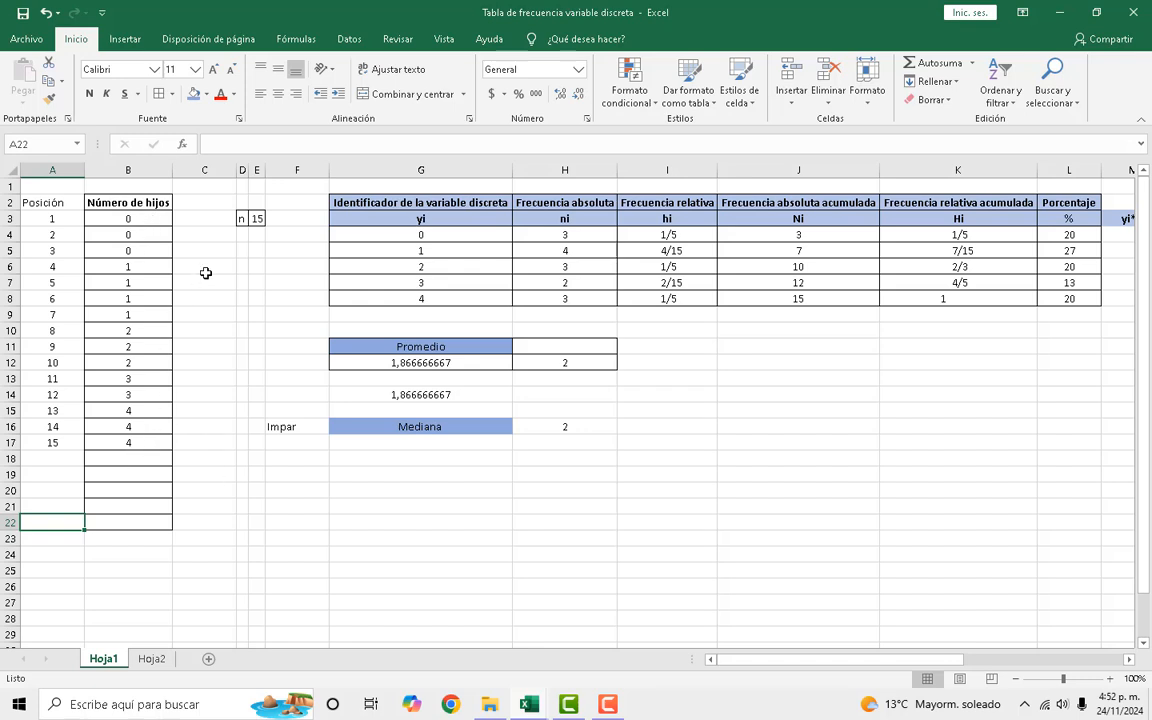
Check the sample size n and the "Impar" label, and compare the middle position 8 and its data value with the calculated Mediana.
click(258, 218)
click(287, 427)
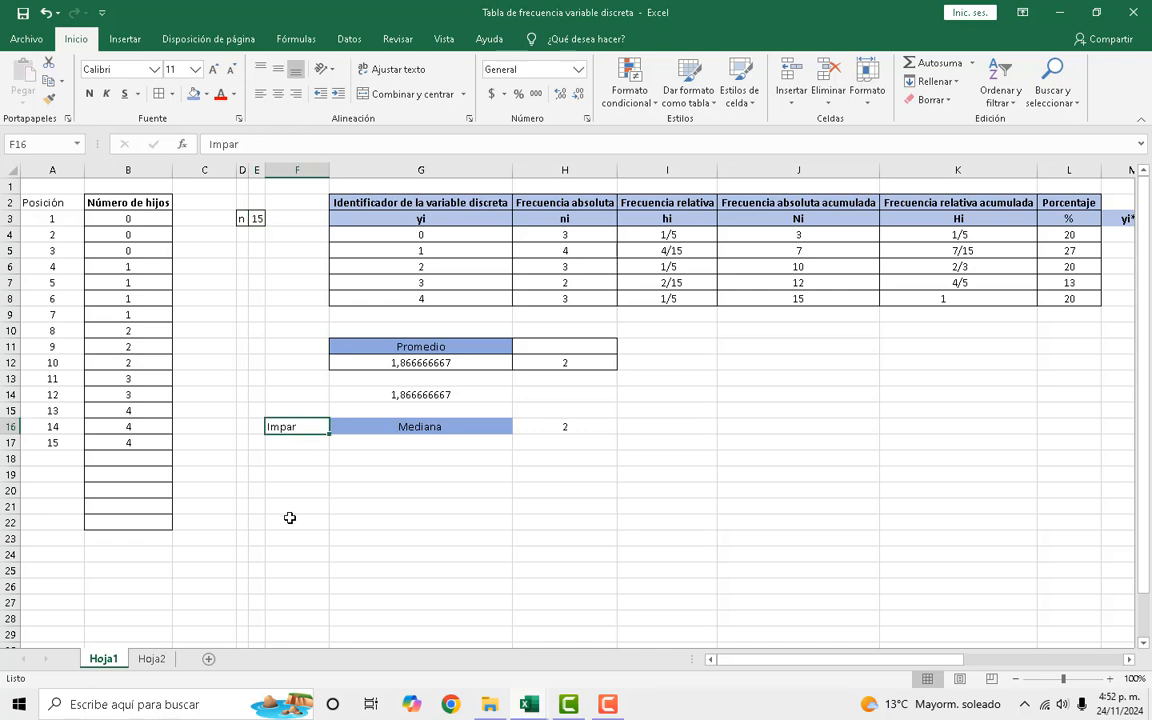
click(259, 220)
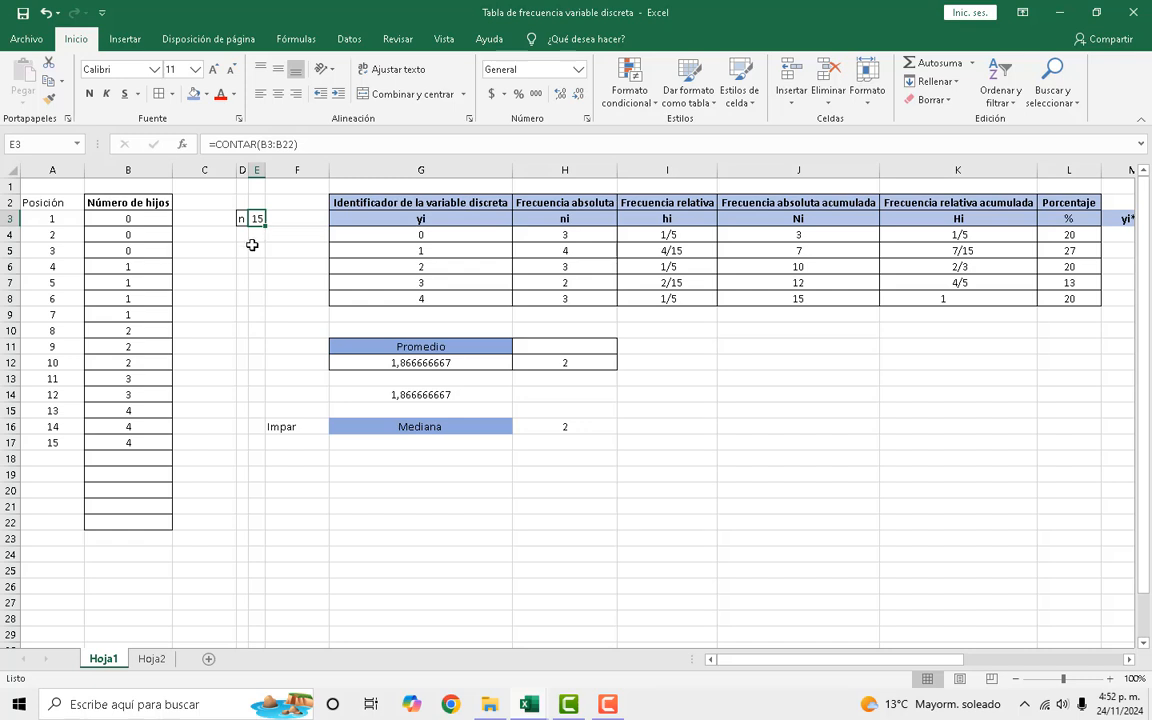
click(58, 331)
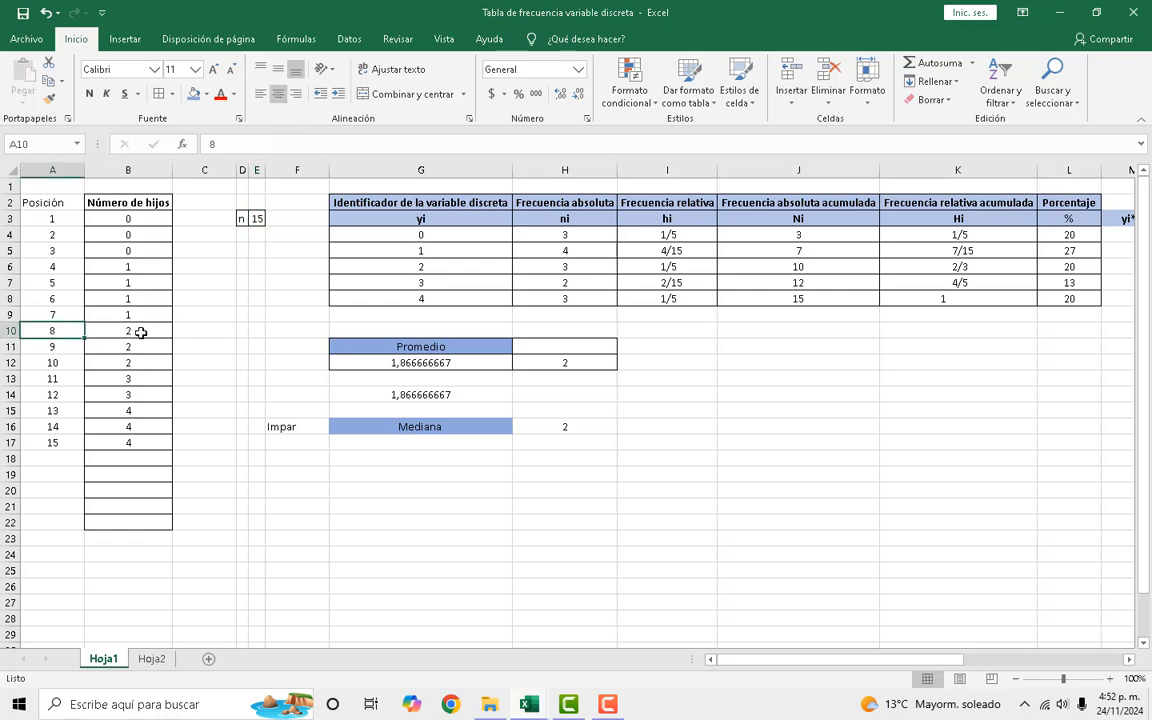
click(588, 428)
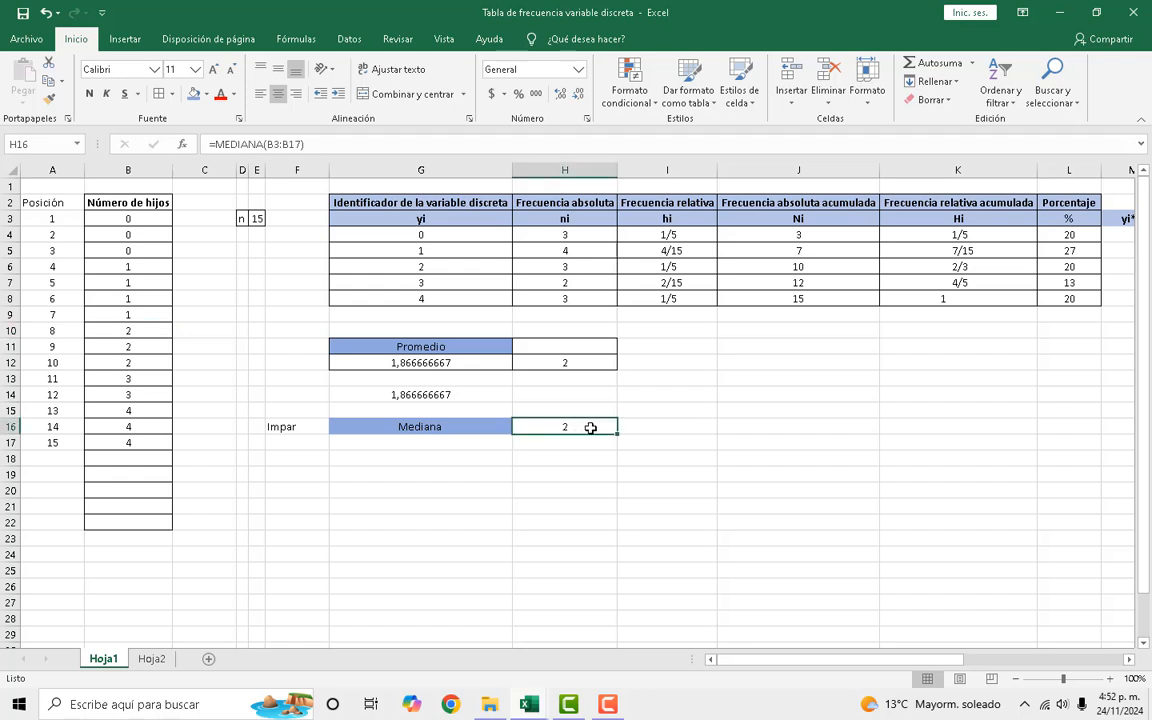
click(69, 330)
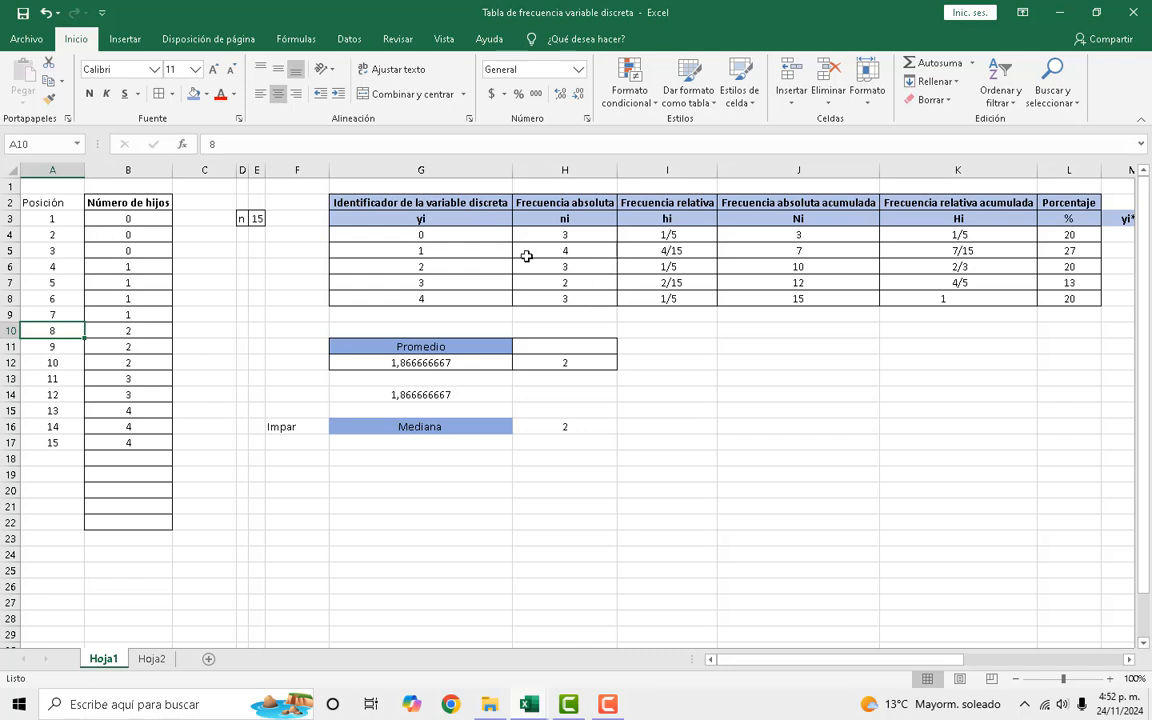
click(550, 434)
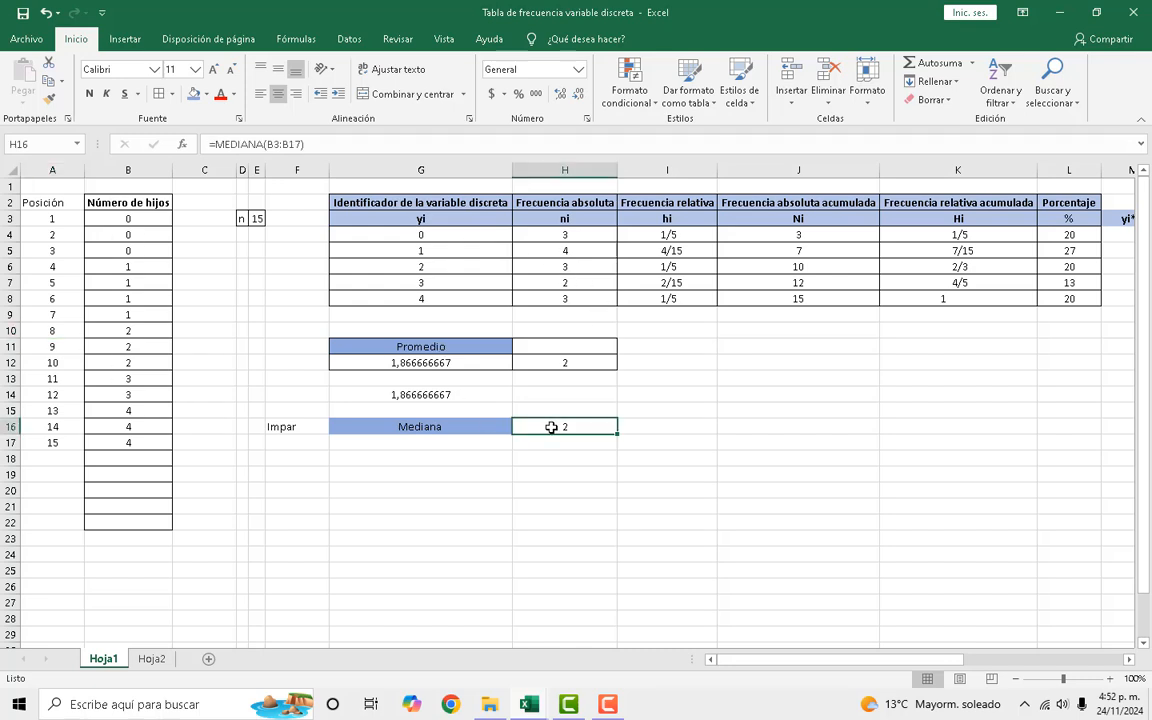
click(305, 426)
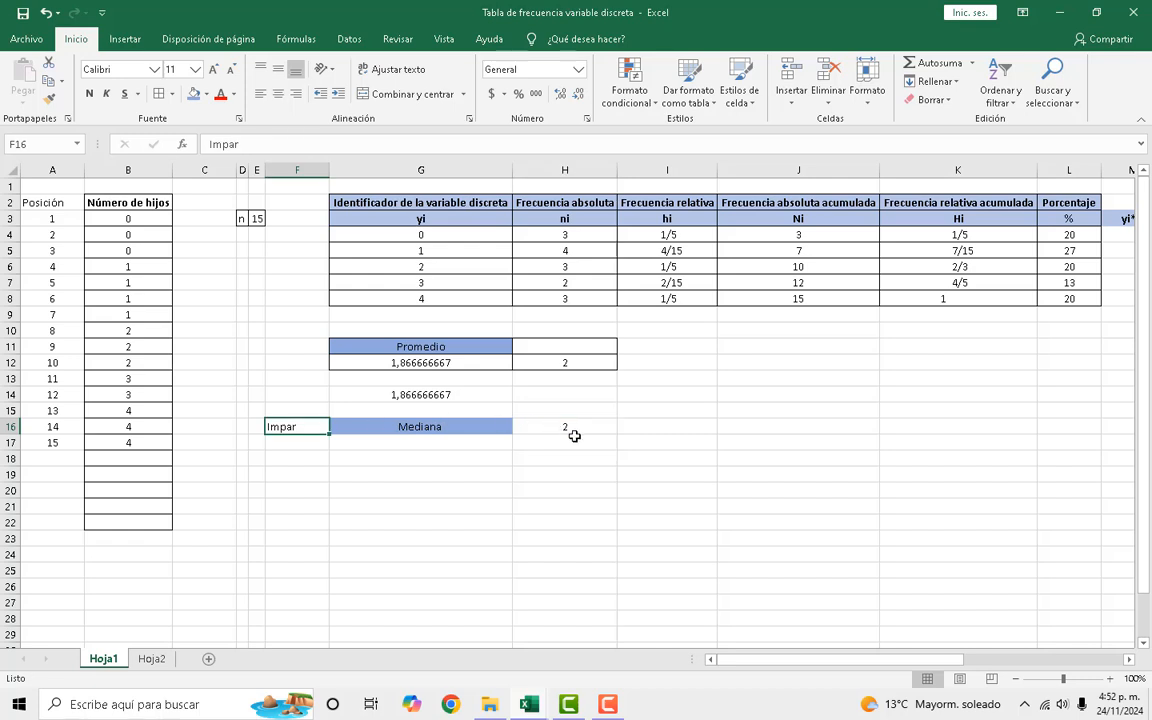
click(568, 428)
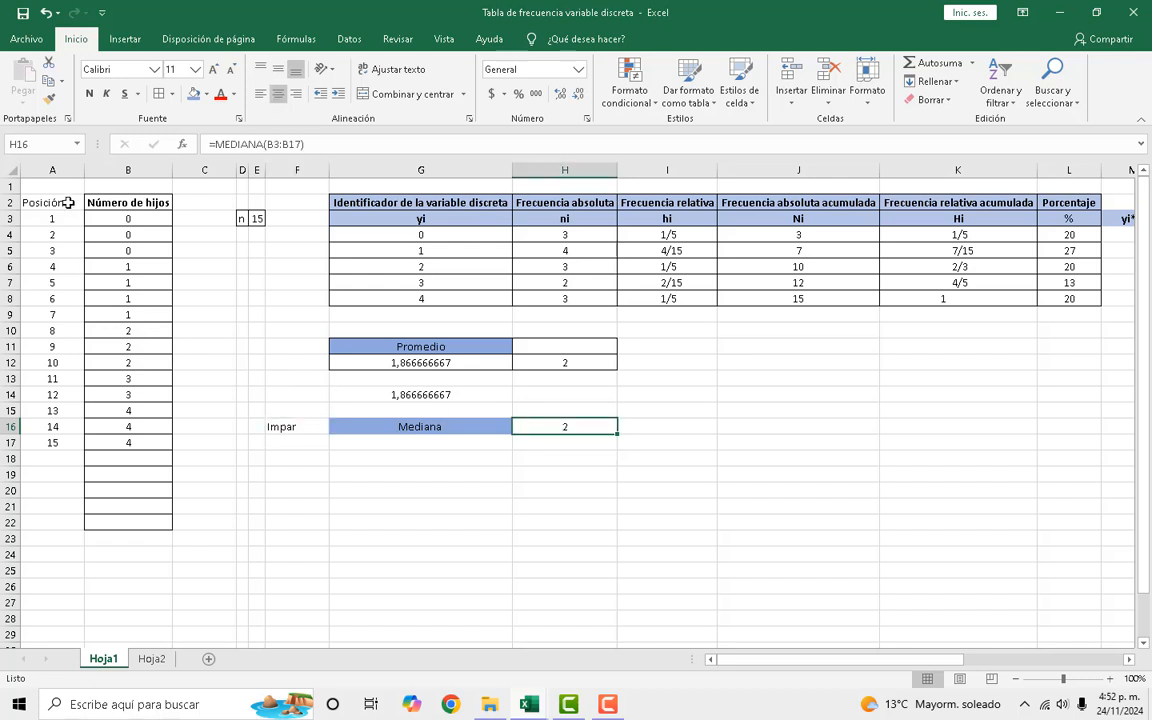
click(74, 329)
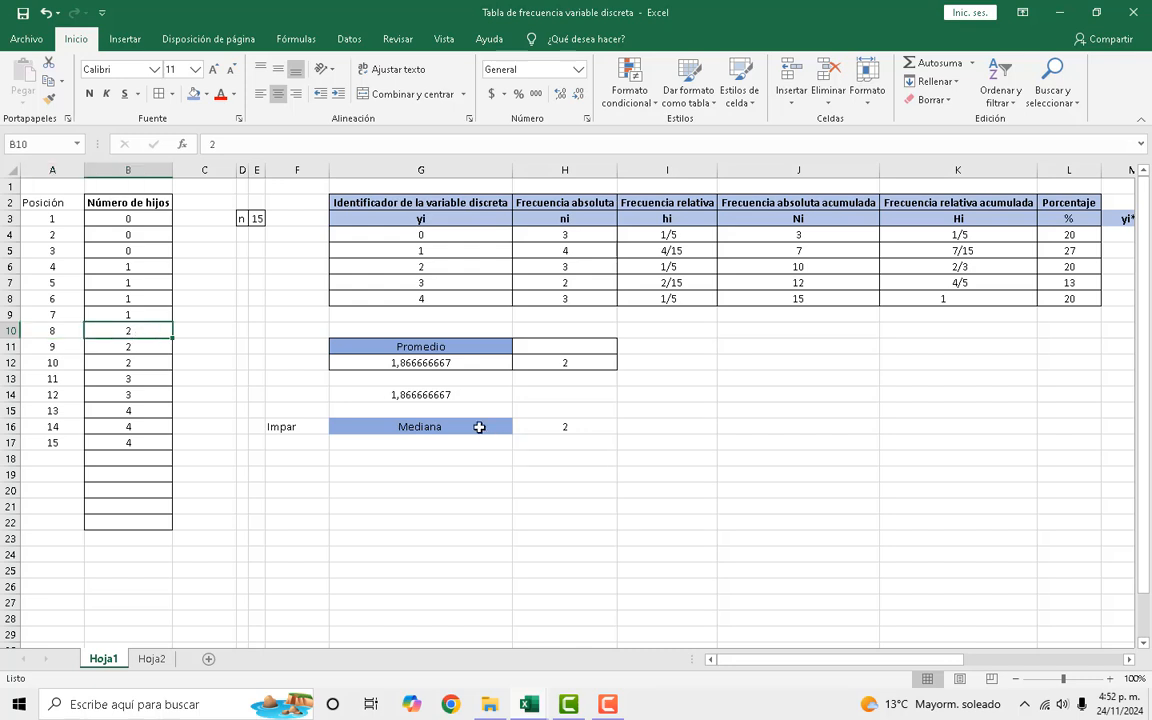
click(480, 427)
click(565, 426)
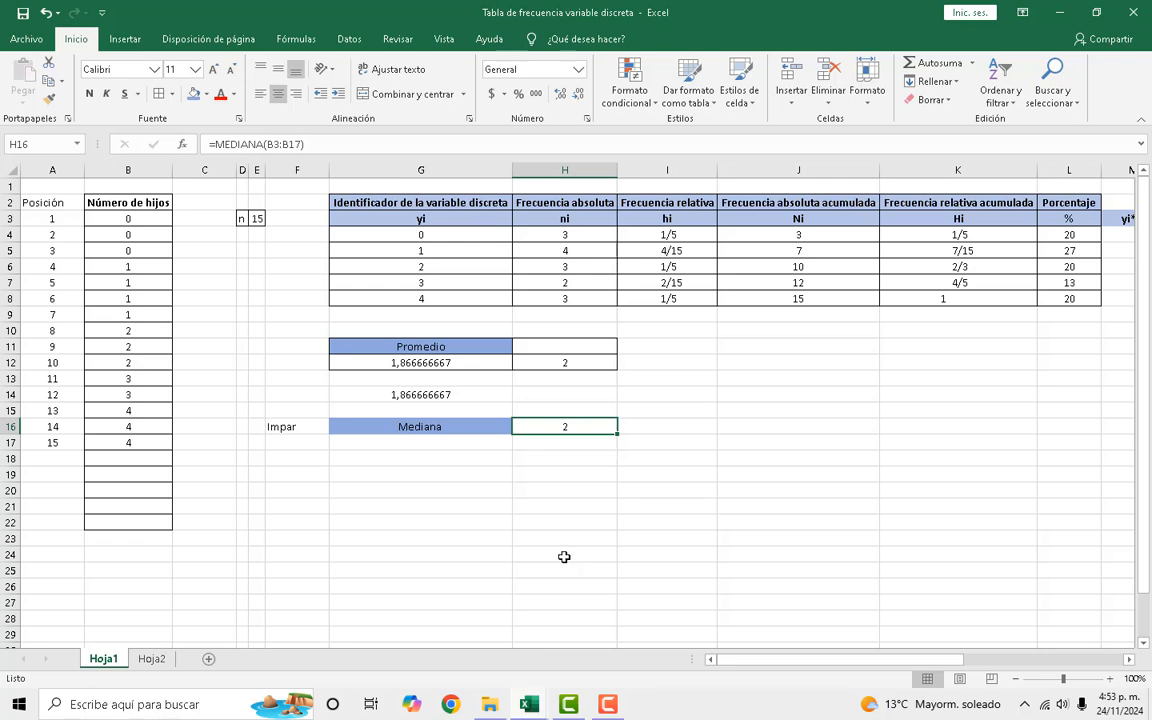
Enter the label "par" in cell F18 below the "Impar" label for the even case.
click(291, 458)
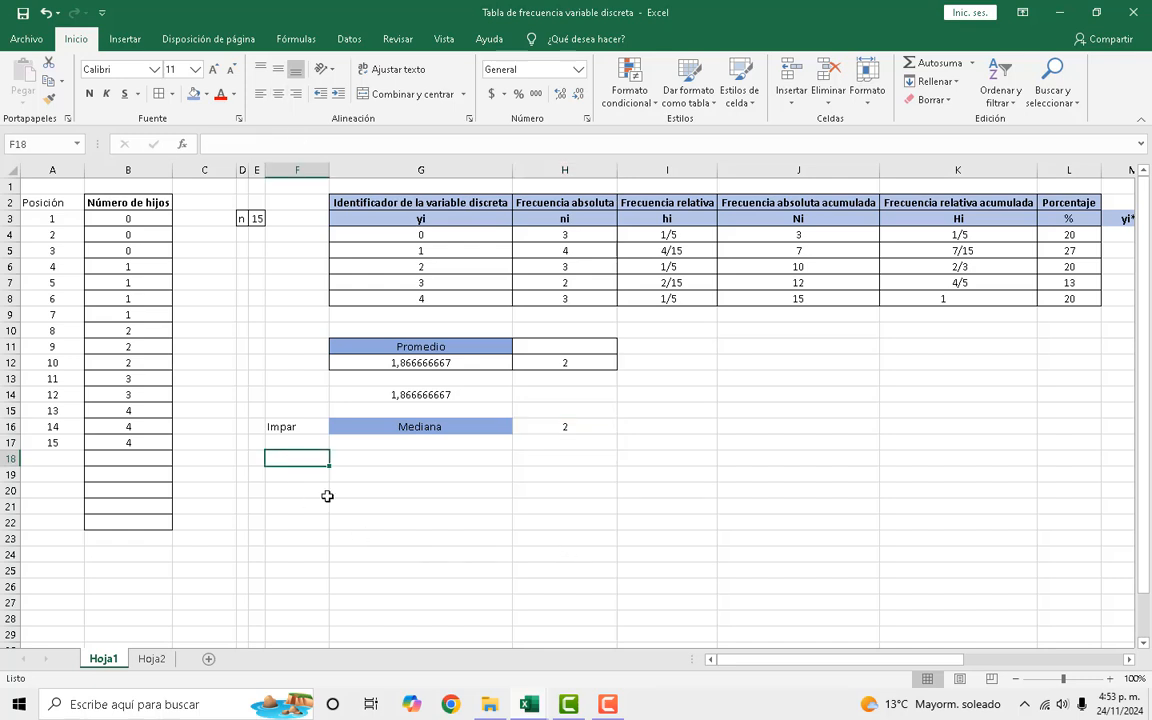
text(par)
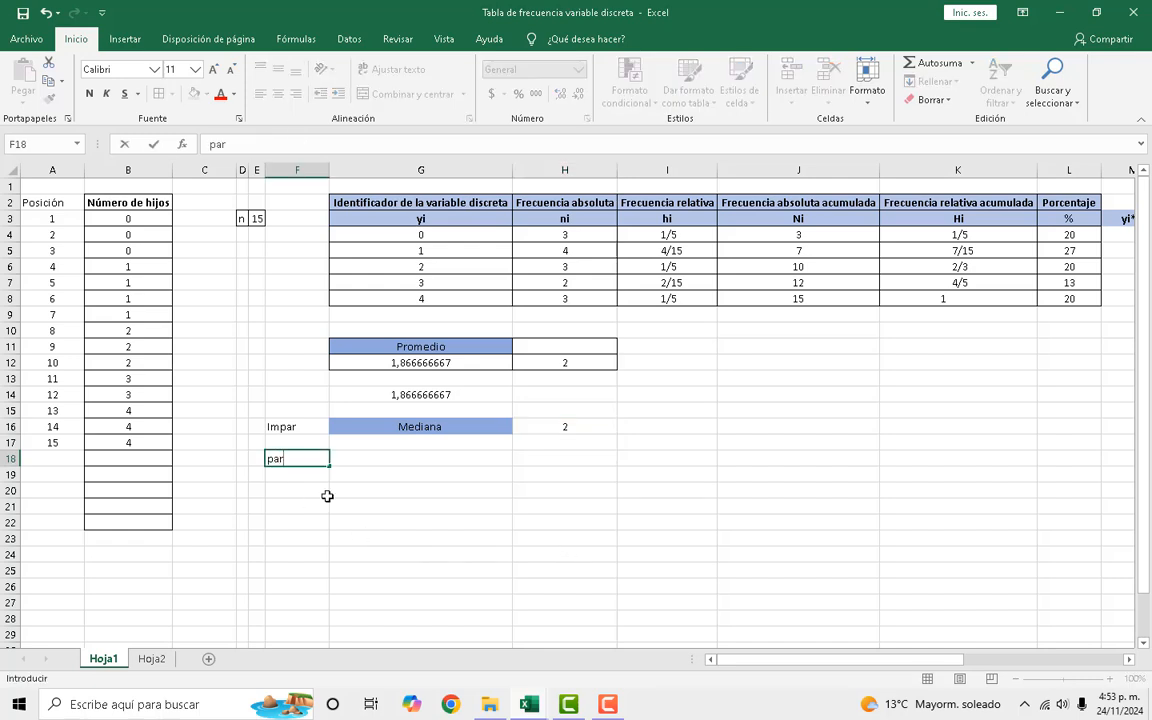
click(411, 494)
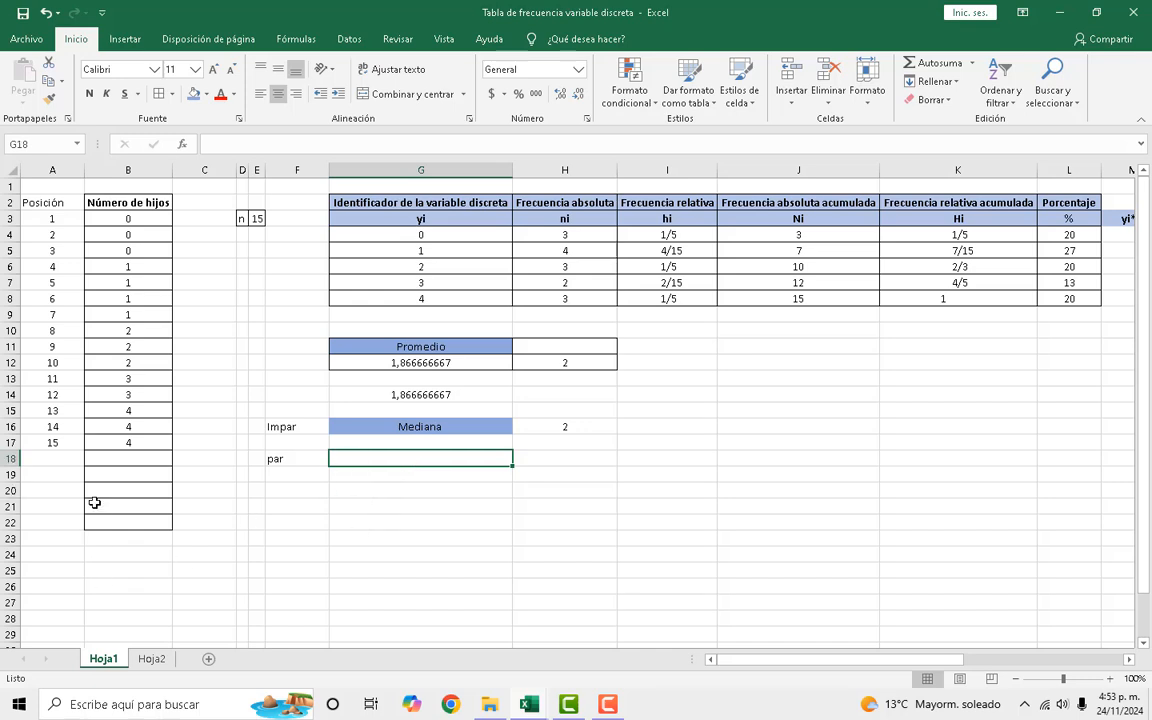
Add the value 3 to the Número de hijos data in B18 and its position number 16 in A18.
click(134, 457)
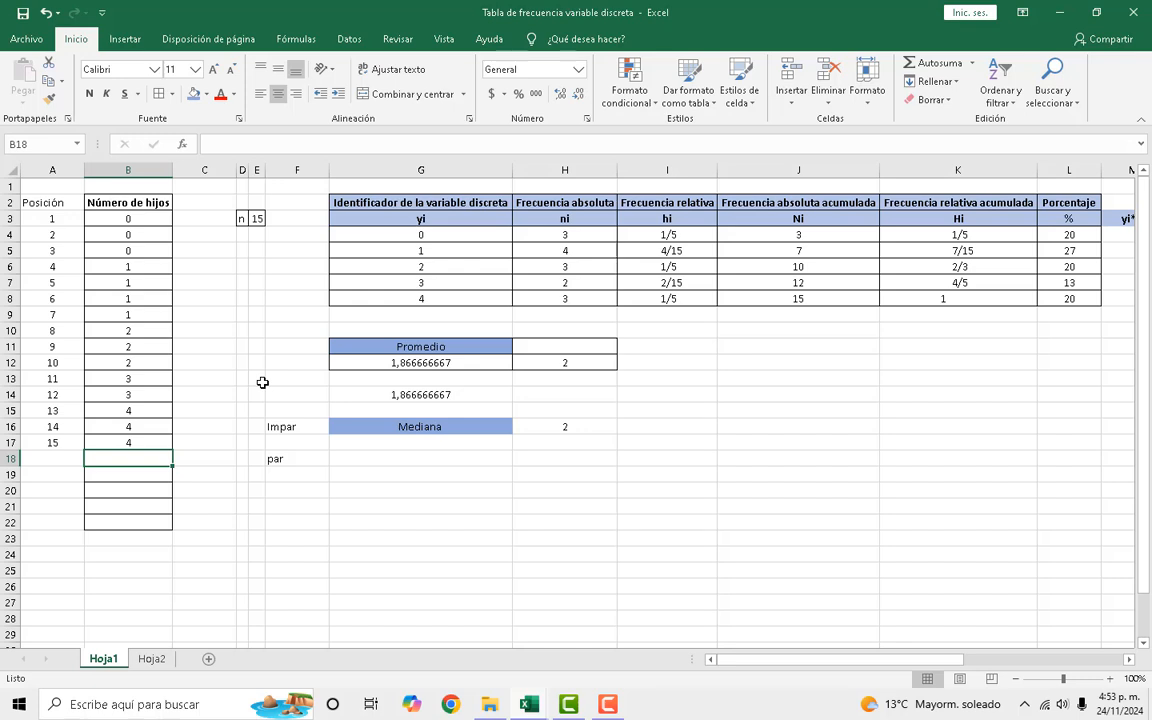
text(3)
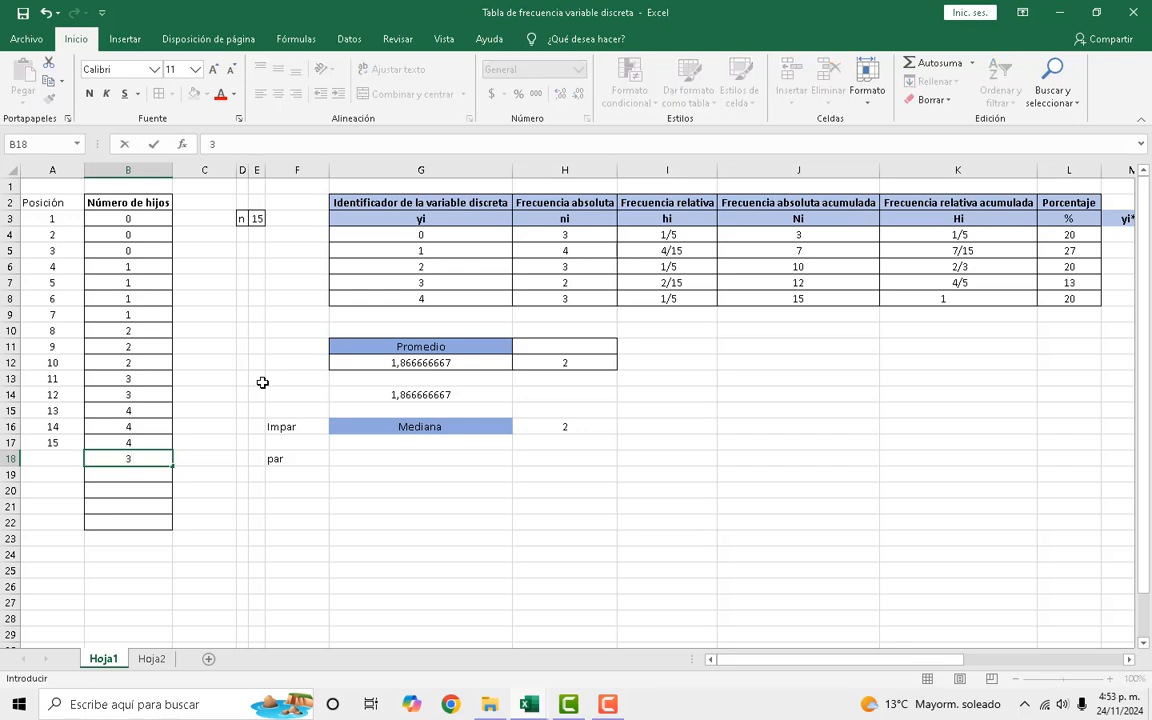
key(Return)
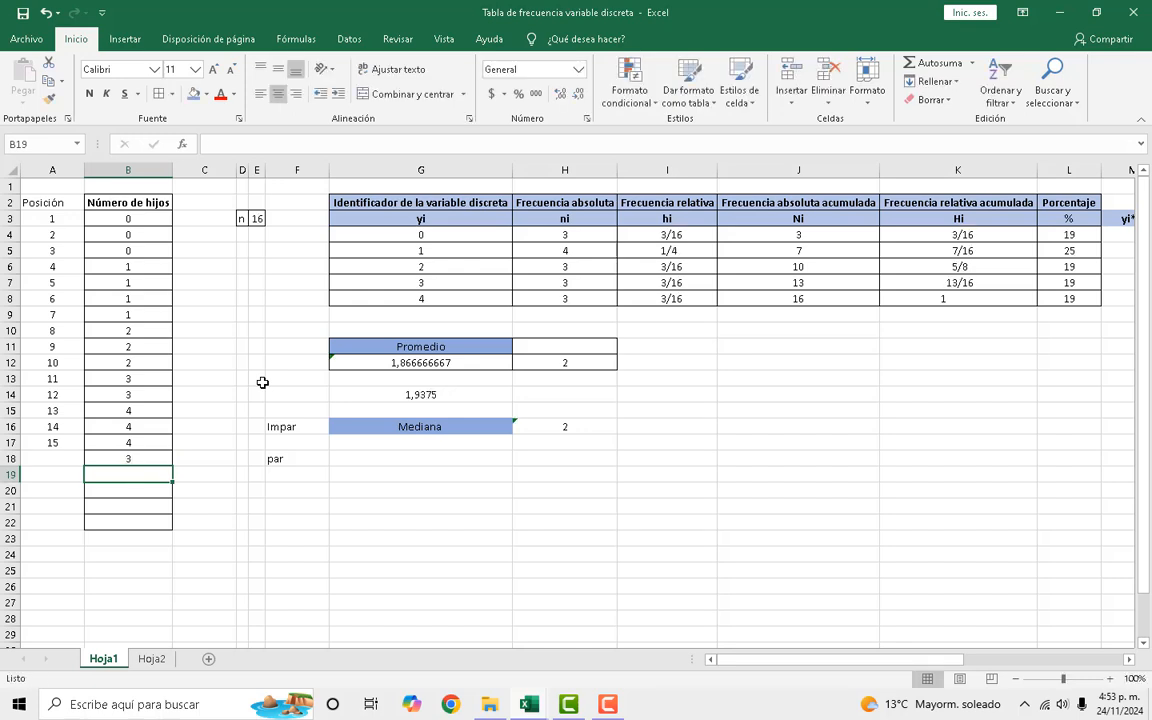
click(56, 459)
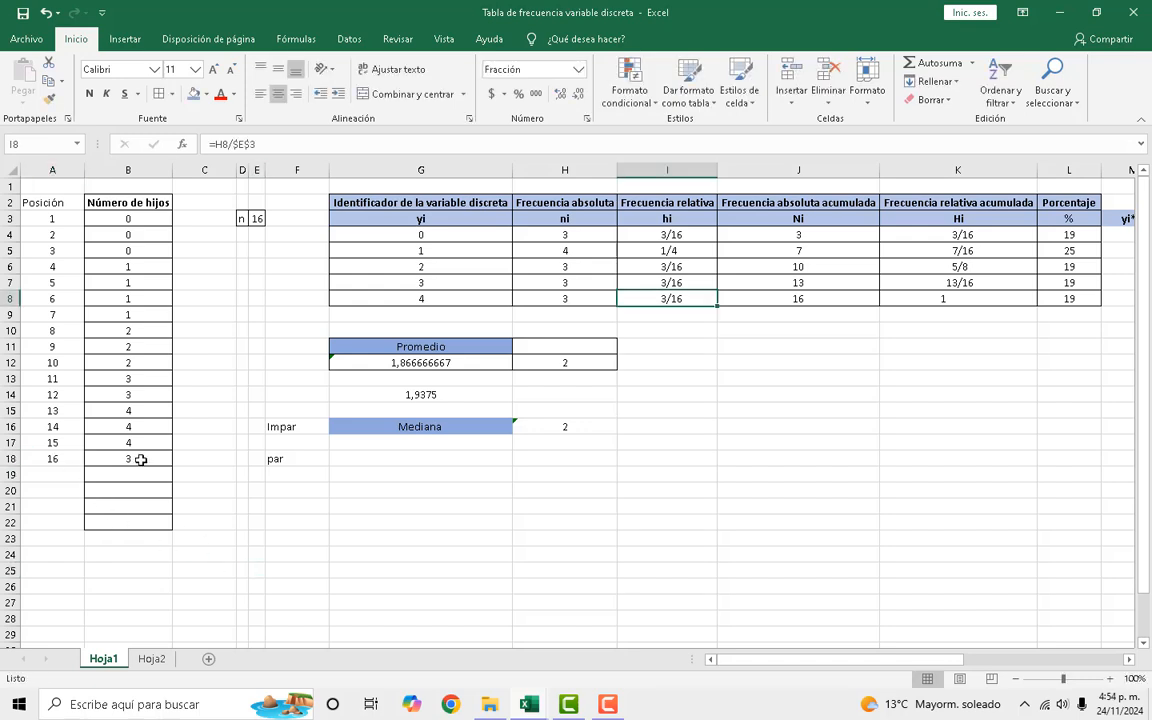
Sort the Número de hijos values in B3:B18 from smallest to largest without expanding the selection, and check the sample size n.
click(141, 459)
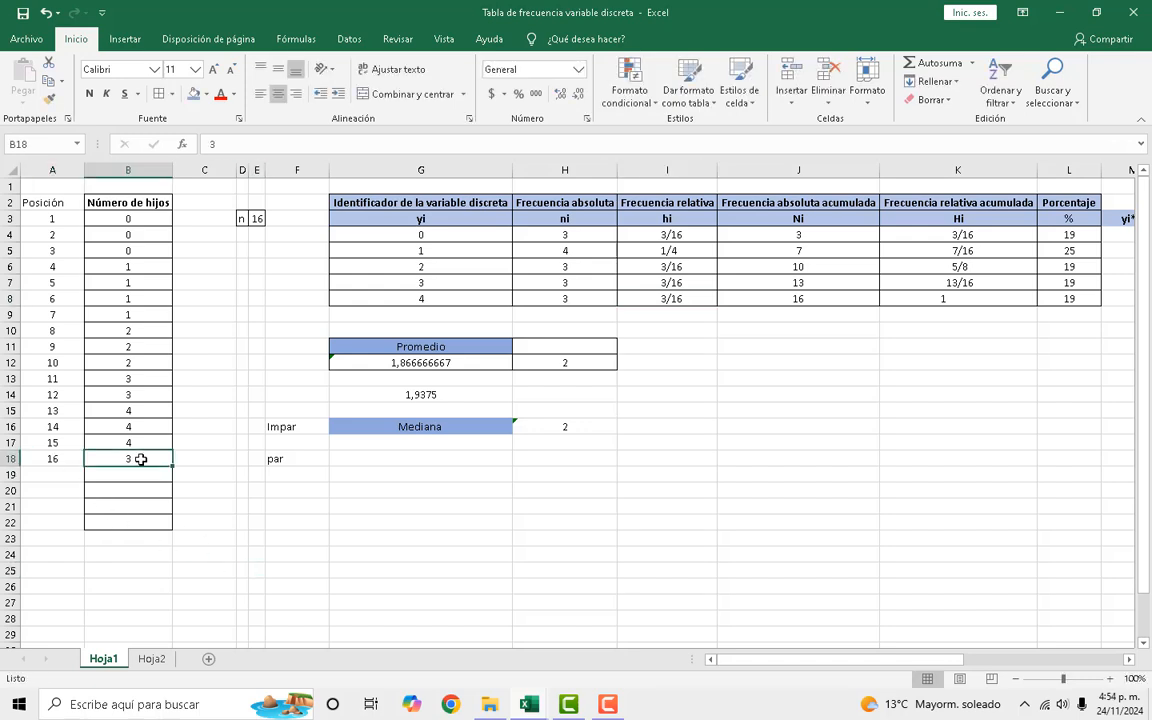
click(148, 207)
click(154, 241)
click(155, 266)
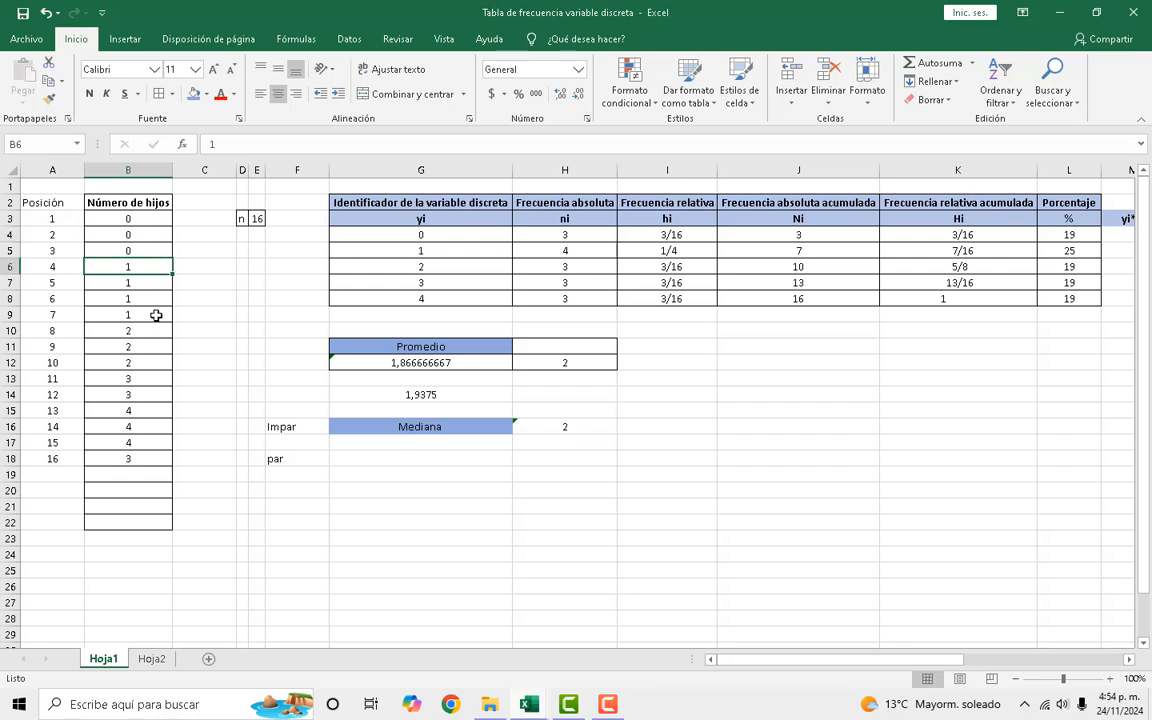
click(157, 314)
click(141, 462)
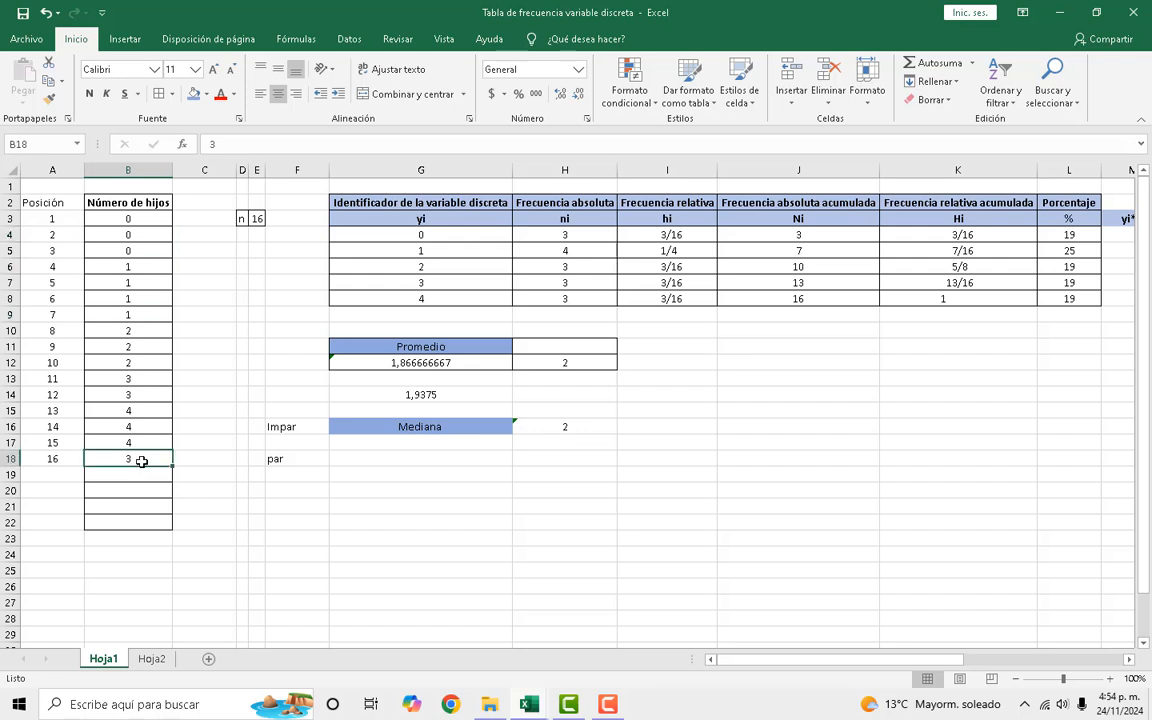
click(149, 223)
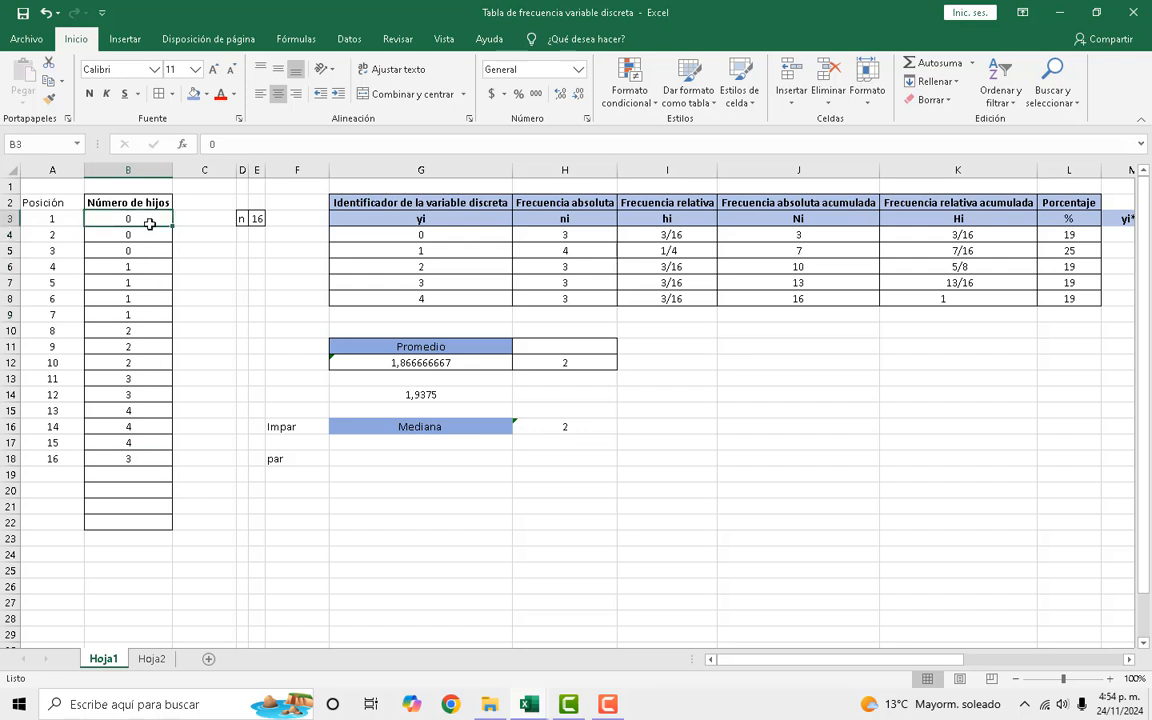
key(shift+Down)
key(shift+Down)
key(shift+Down)
key(shift+Down)
key(shift+Down)
key(shift+Down)
key(shift+Down)
key(shift+Down)
key(shift+Down)
key(shift+Down)
key(shift+Down)
key(shift+Down)
key(shift+Down)
key(shift+Down)
key(shift+Down)
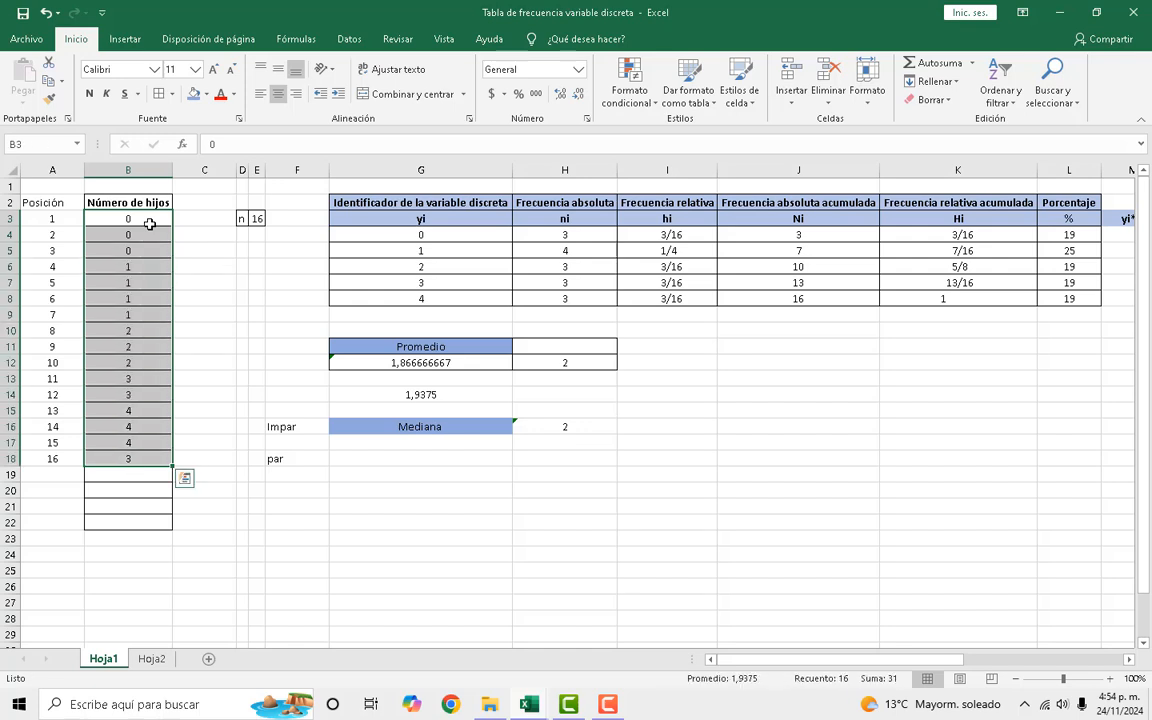
right_click(133, 246)
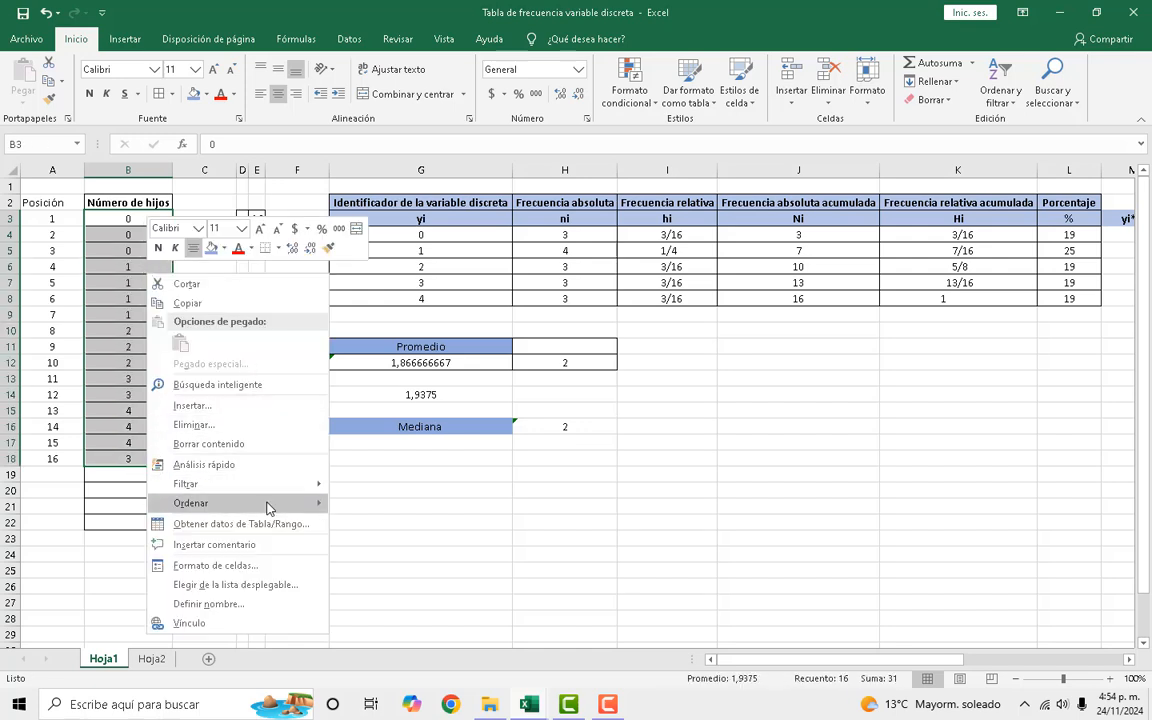
mouse_move(267, 503)
click(424, 506)
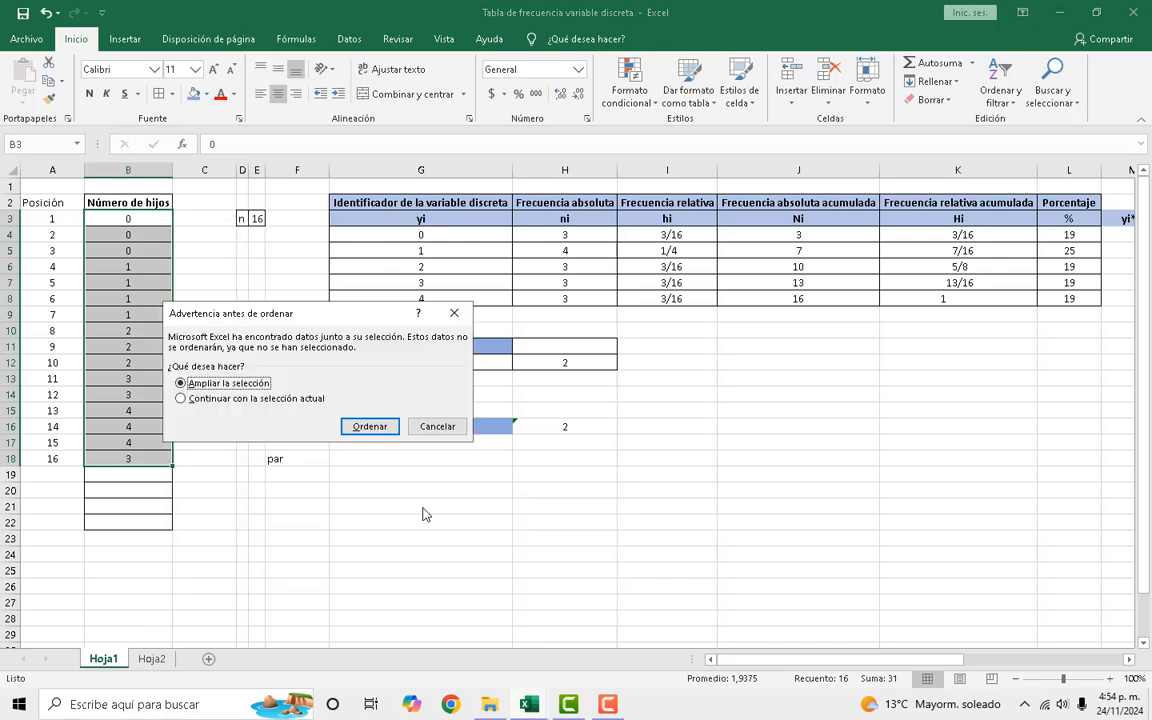
click(250, 398)
click(372, 427)
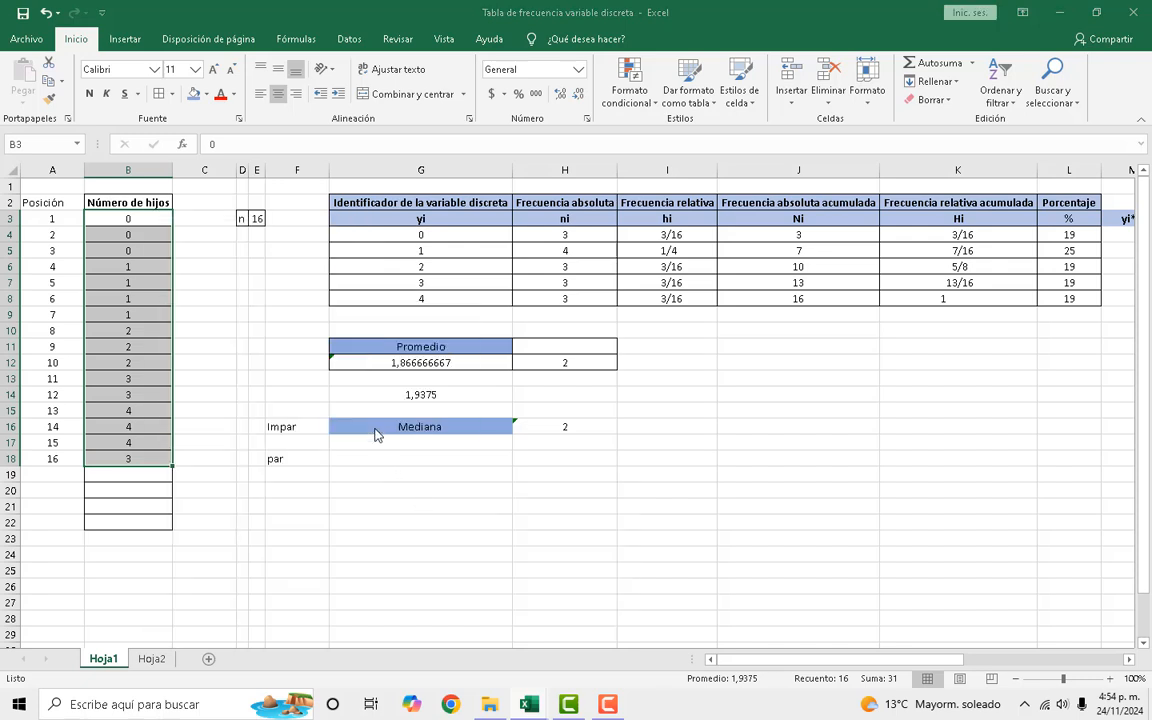
click(372, 586)
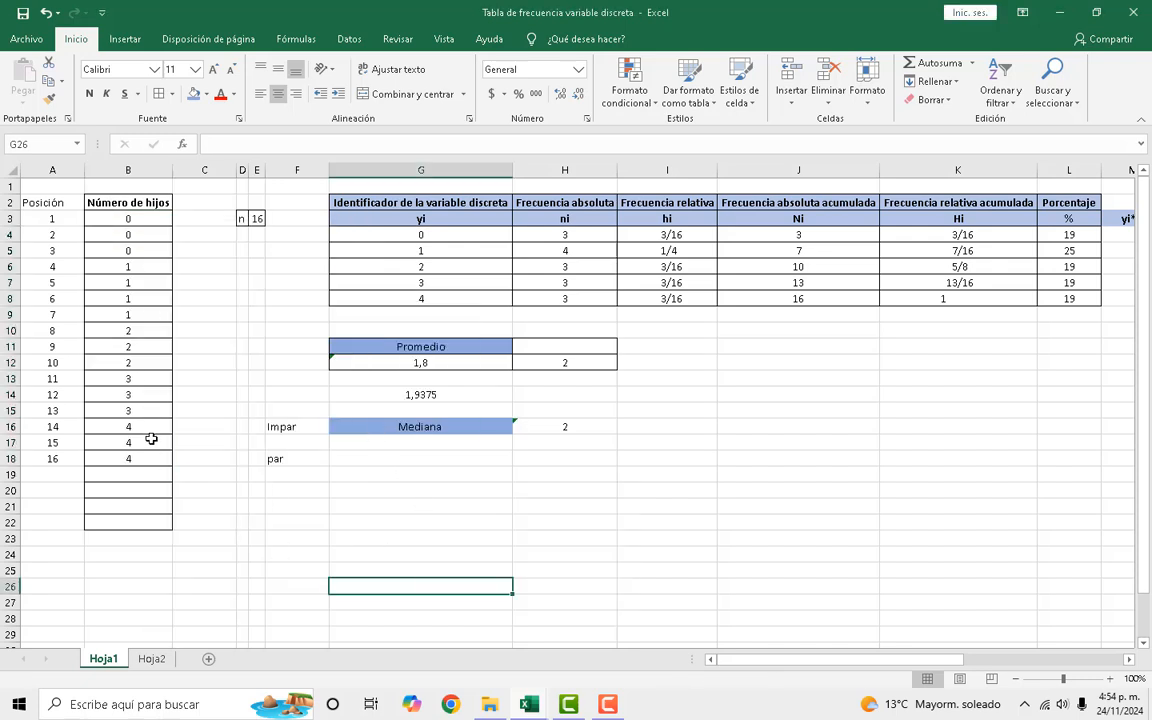
click(258, 218)
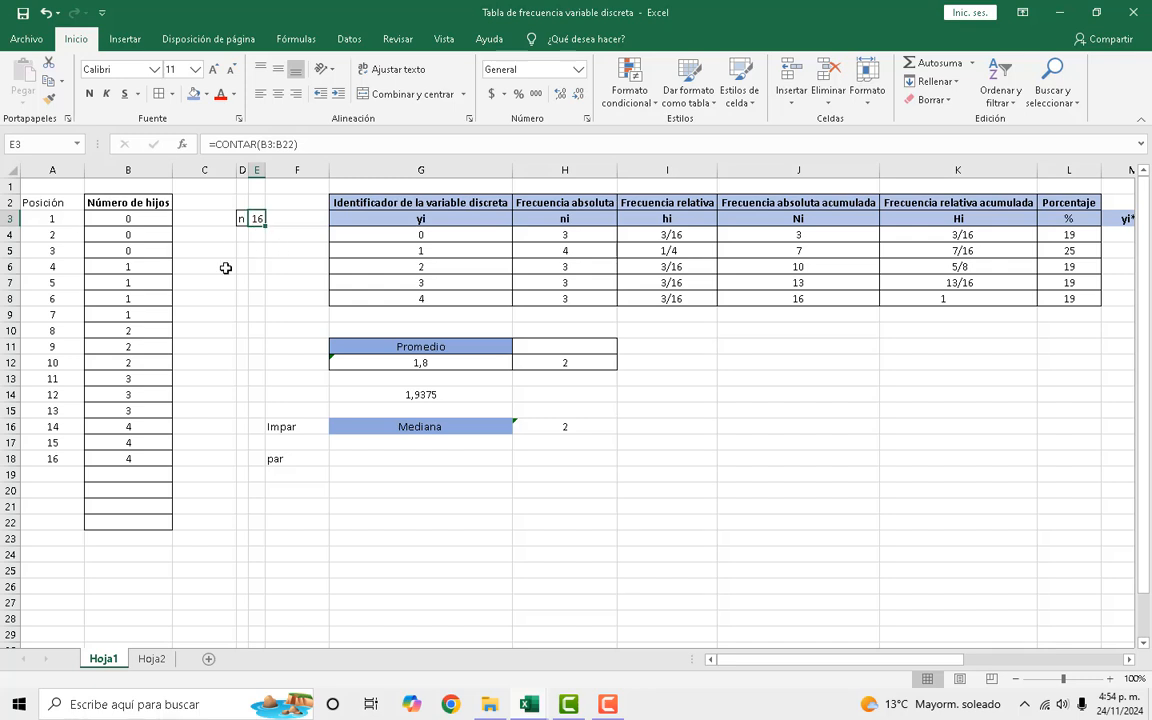
Check the two middle positions 8 and 9 in A10:A11 and their Número de hijos values in B10:B11.
click(57, 331)
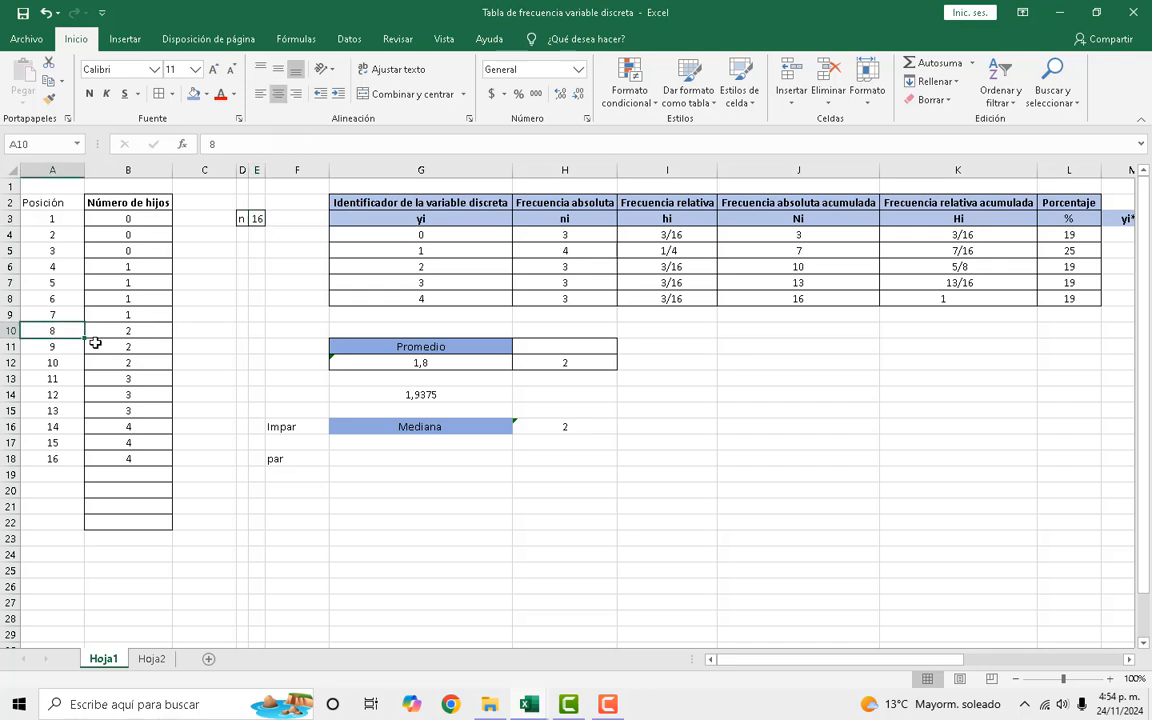
key(shift+Down)
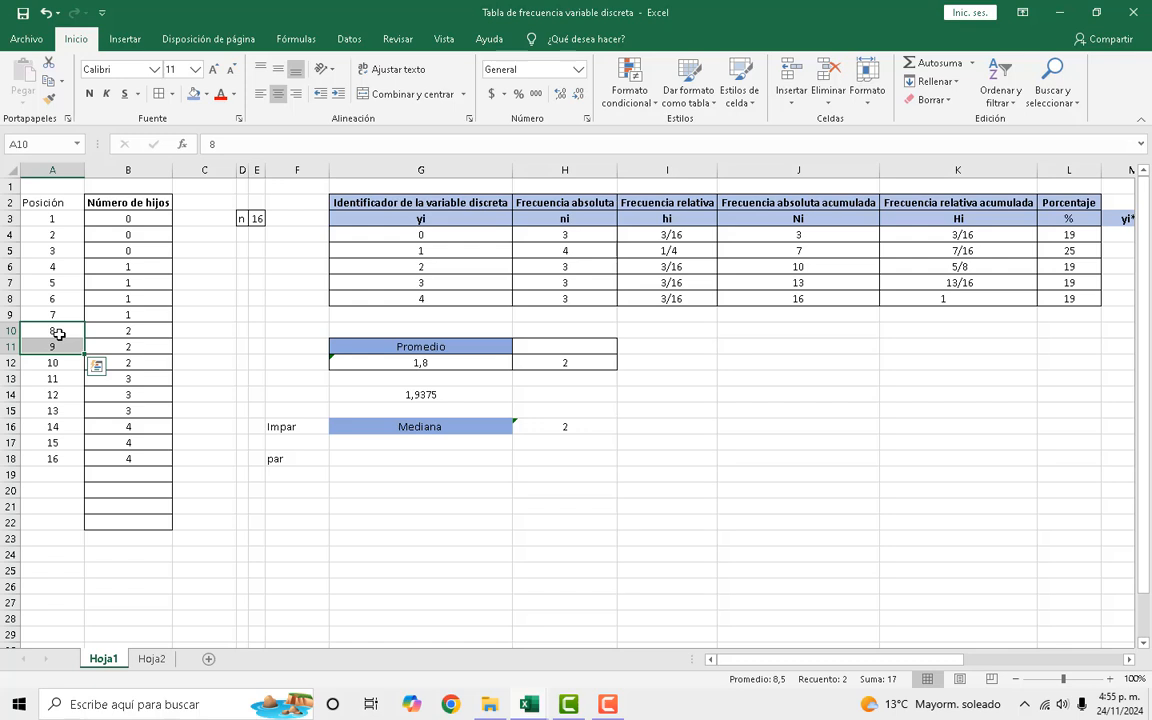
click(114, 331)
key(ctrl+v)
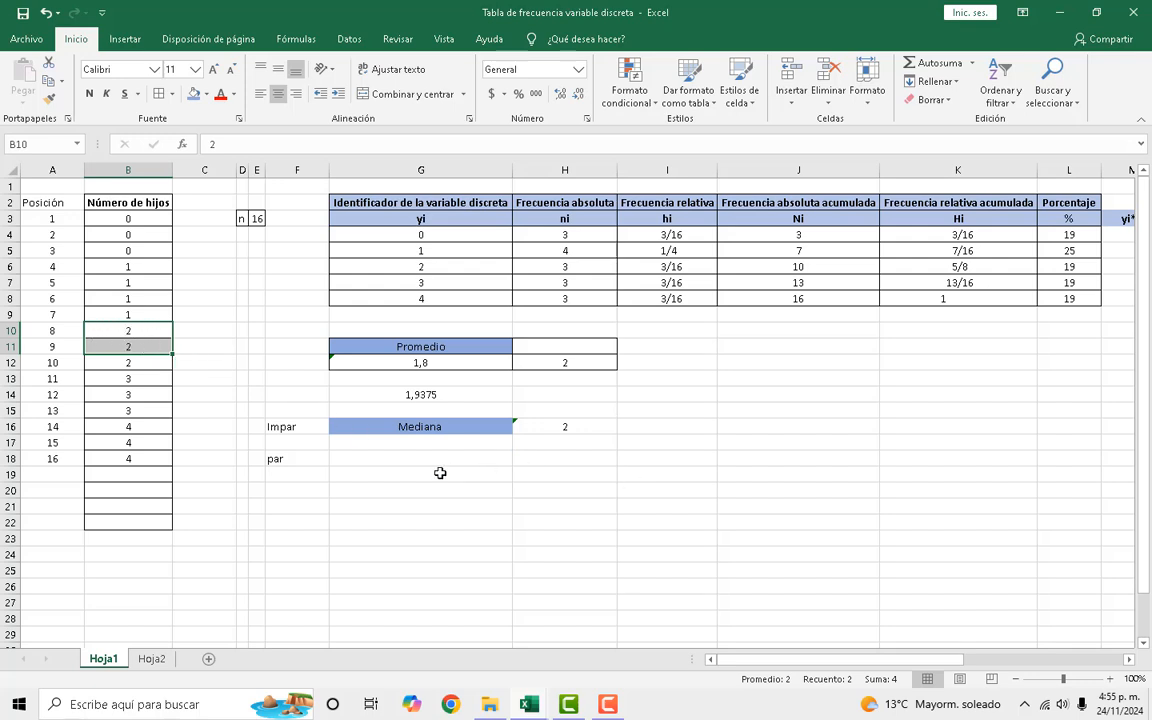
Enter the label "Mediana" in cell G18 beside the "par" label.
click(412, 460)
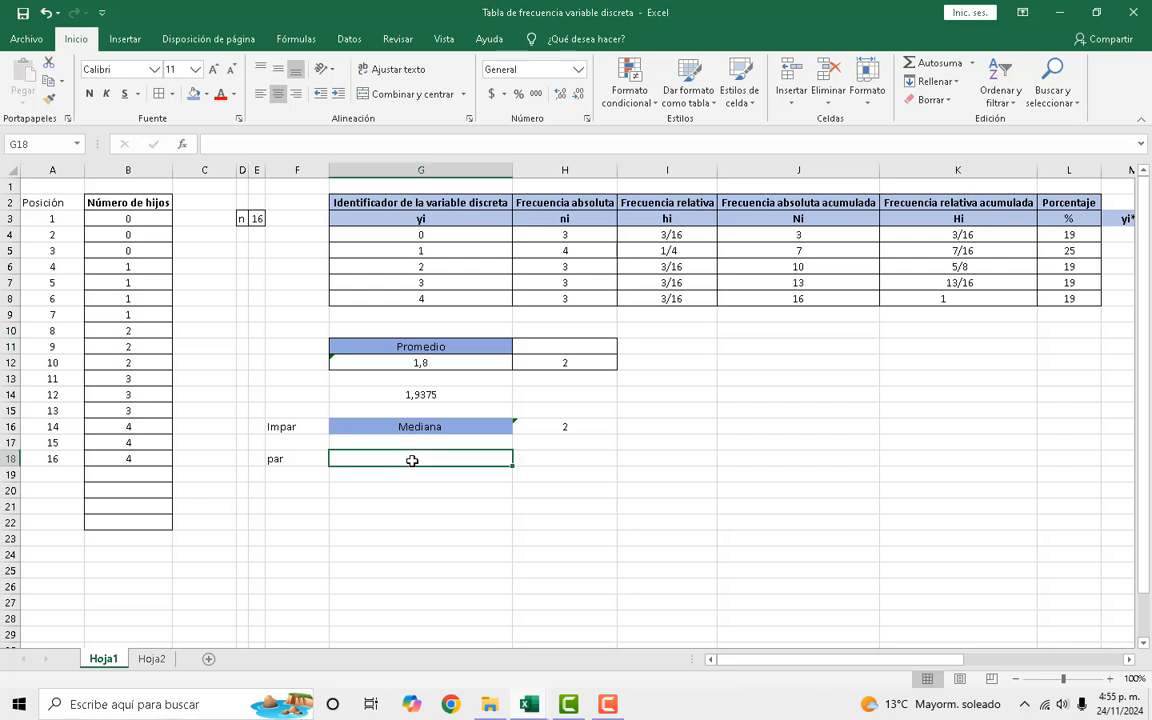
text(Media)
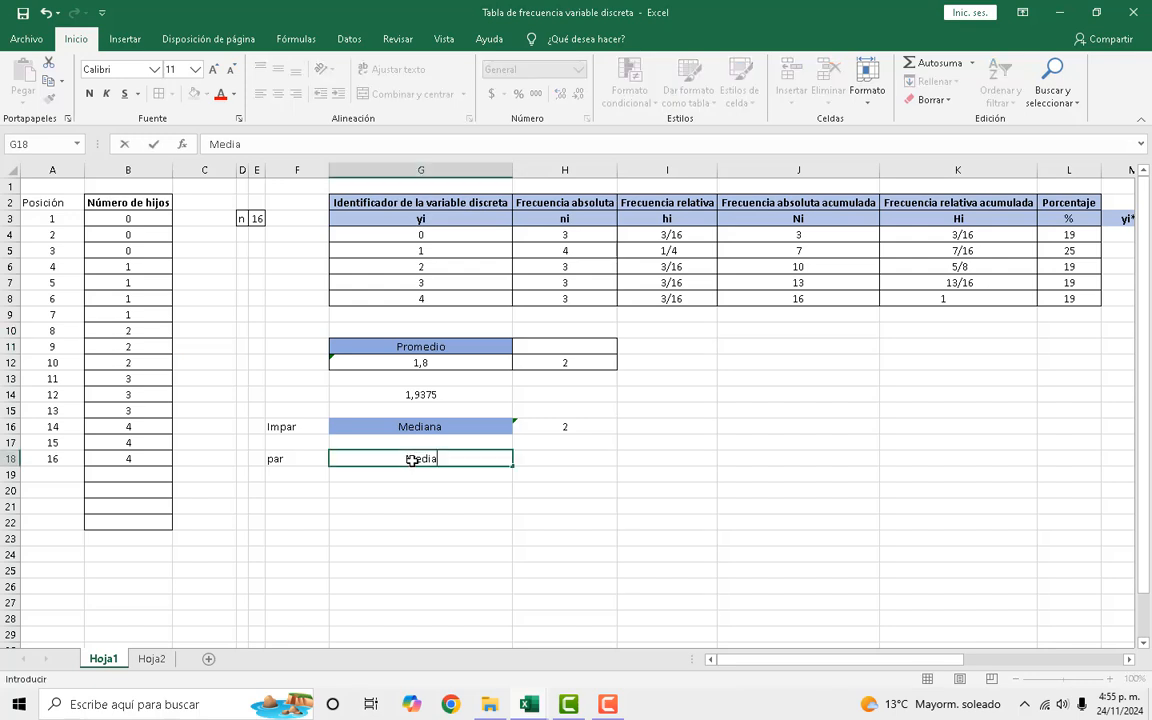
text(na)
key(Tab)
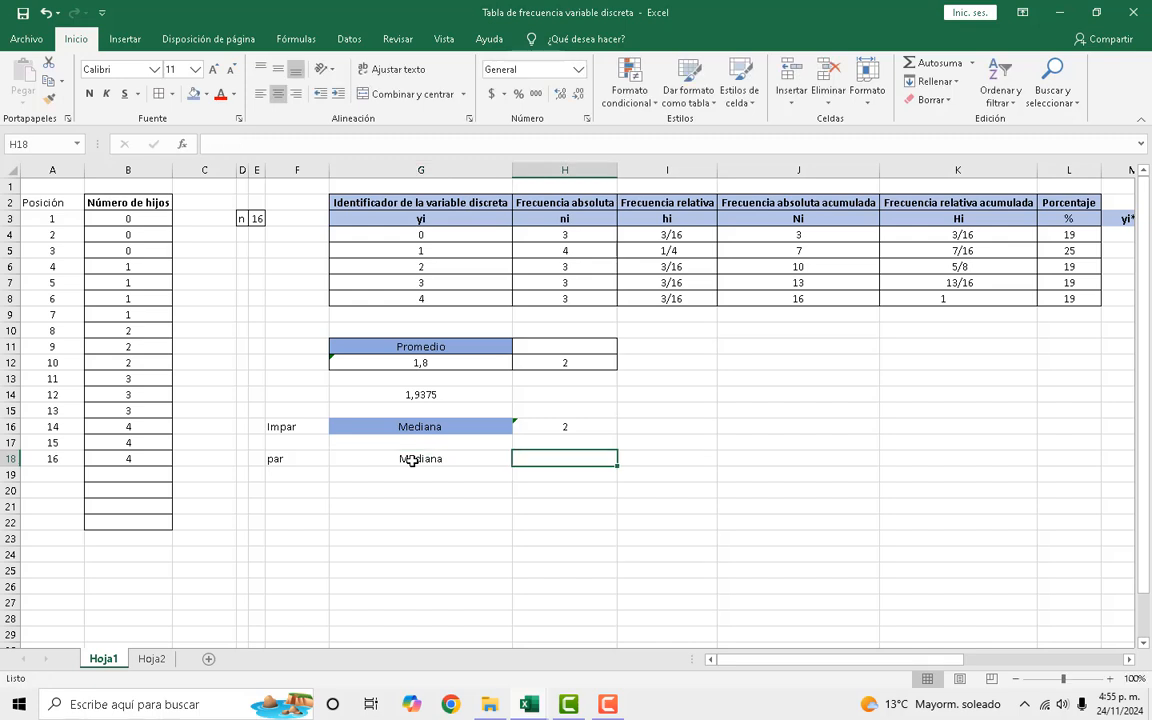
Calculate the median of the Número de hijos data in H18 with the formula =MEDIANA(B3:B18).
text(=)
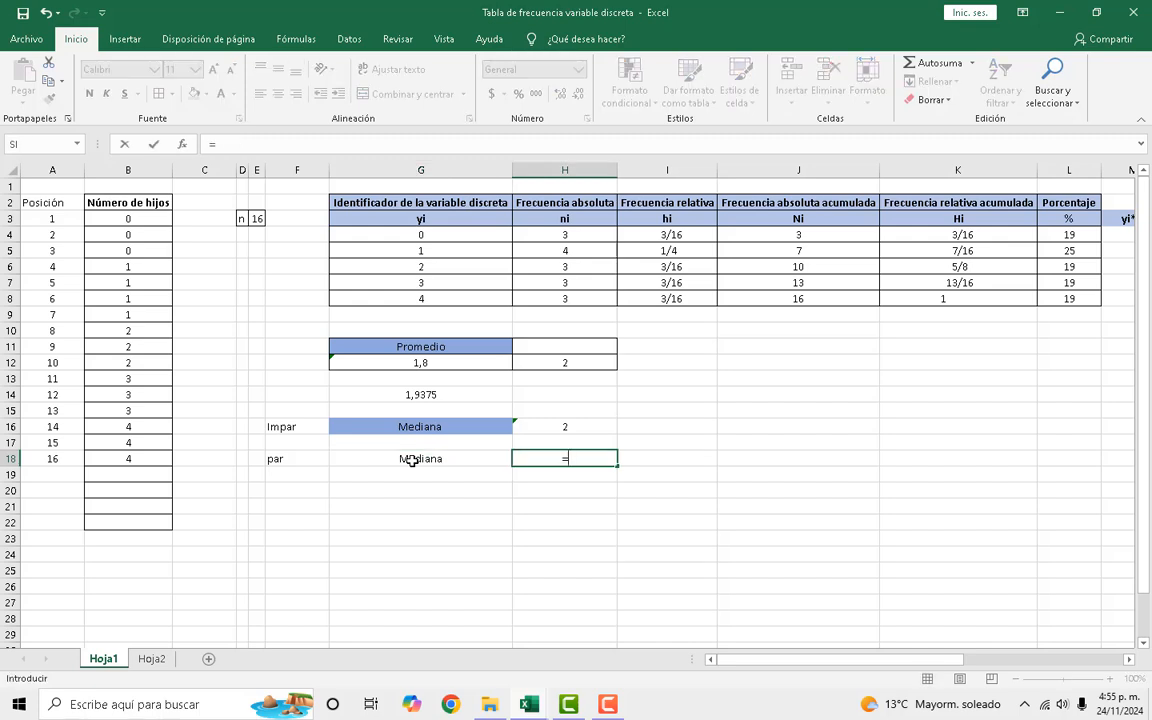
text(me)
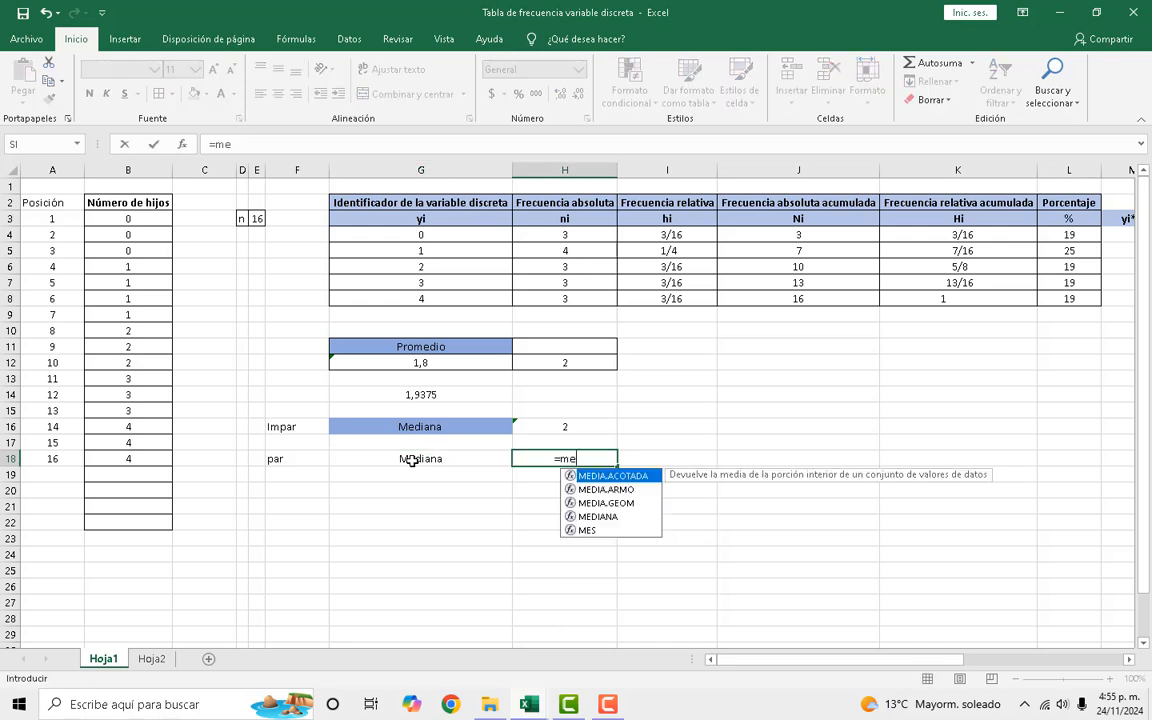
text(di)
double_click(605, 514)
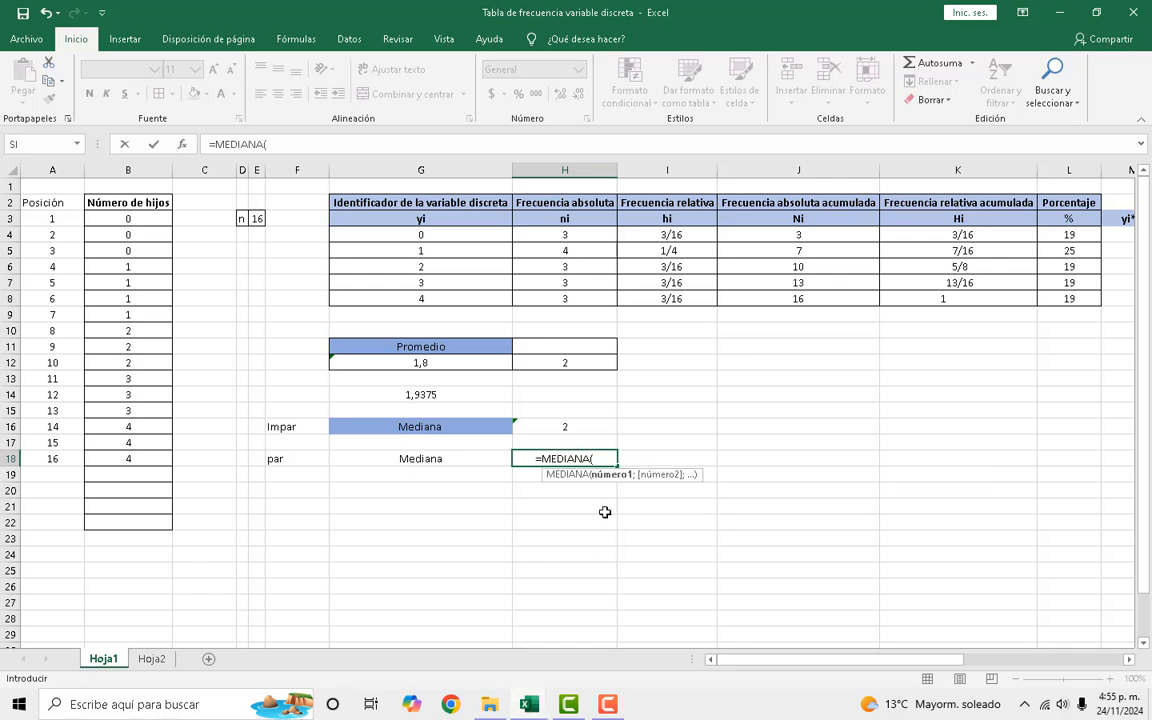
click(146, 223)
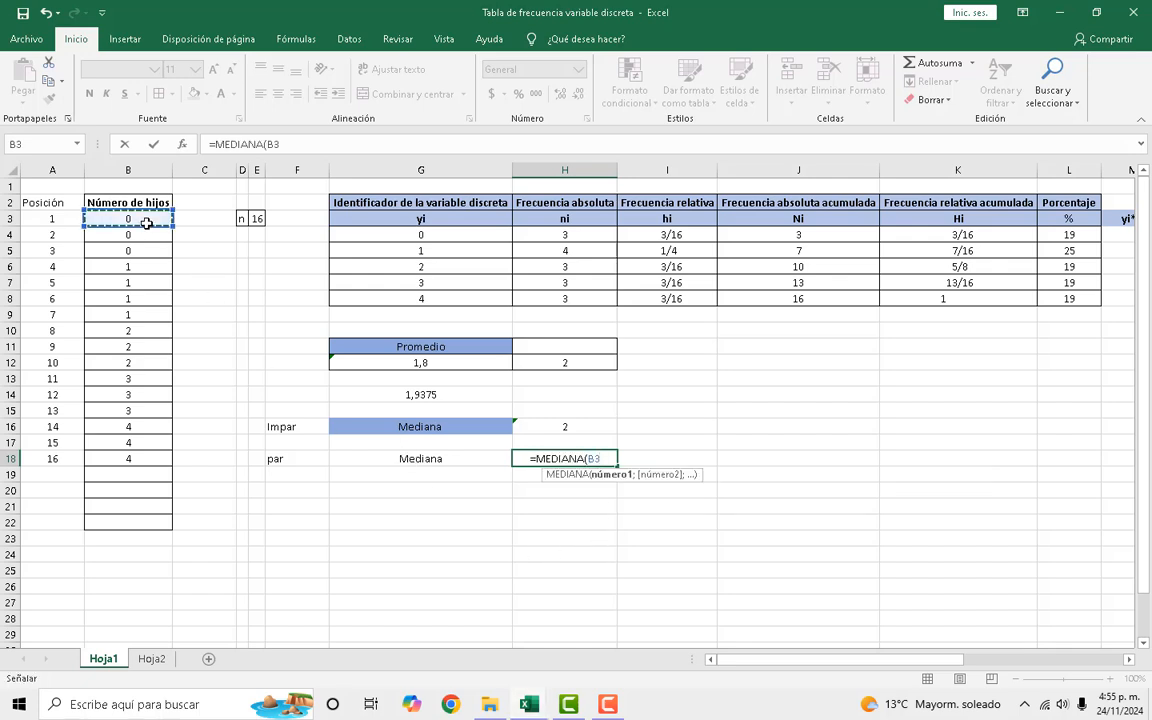
key(shift+Down)
key(shift+Down)
key(shift+Down)
key(shift+Down)
key(shift+Down)
key(shift+Down)
key(shift+Down)
key(shift+Down)
key(shift+Down)
key(shift+Down)
key(shift+Down)
key(shift+Down)
key(shift+Down)
key(shift+Down)
key(shift+Down)
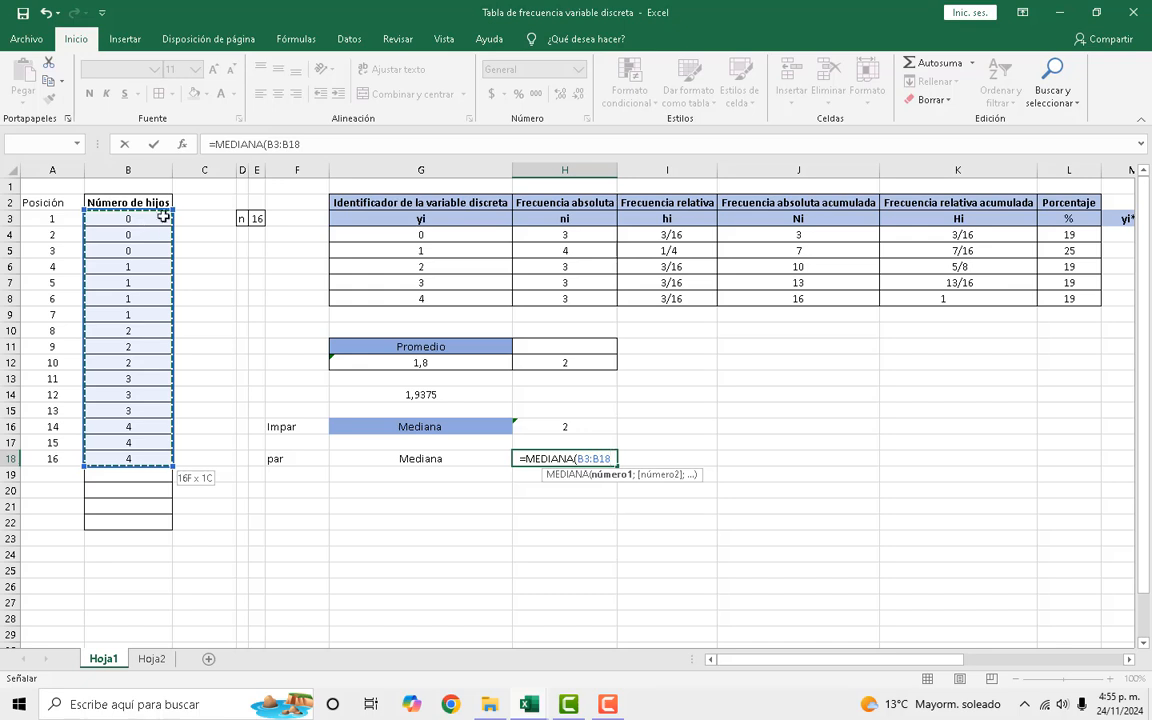
text())
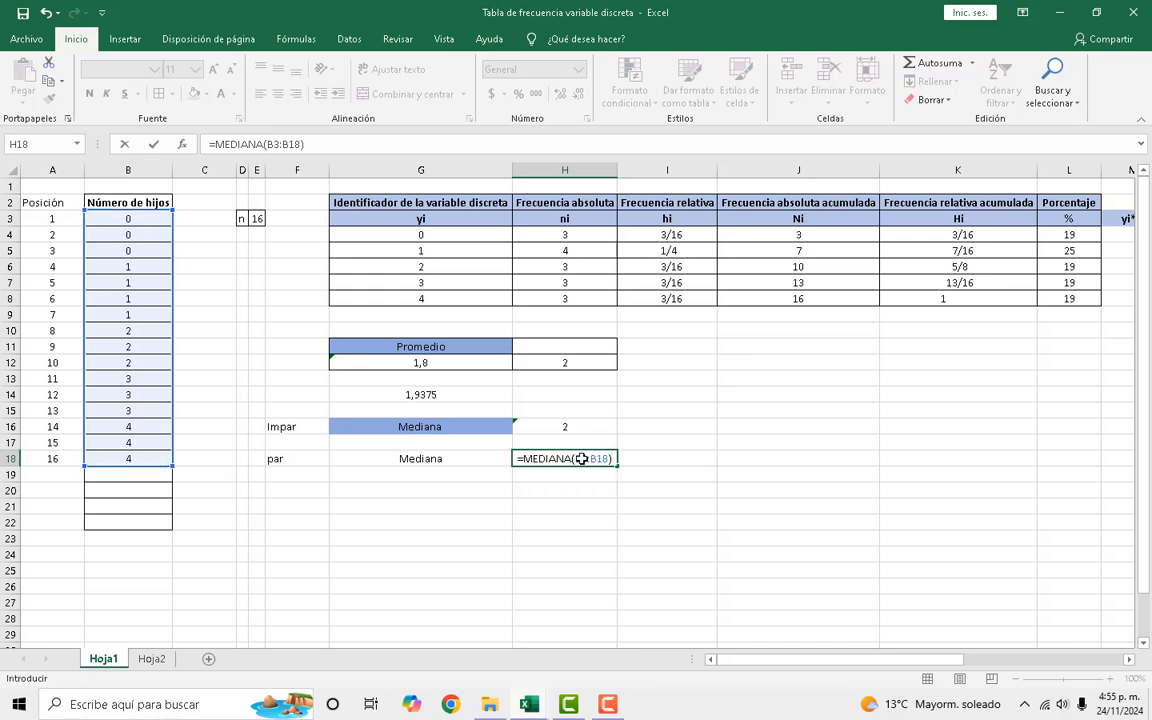
key(Return)
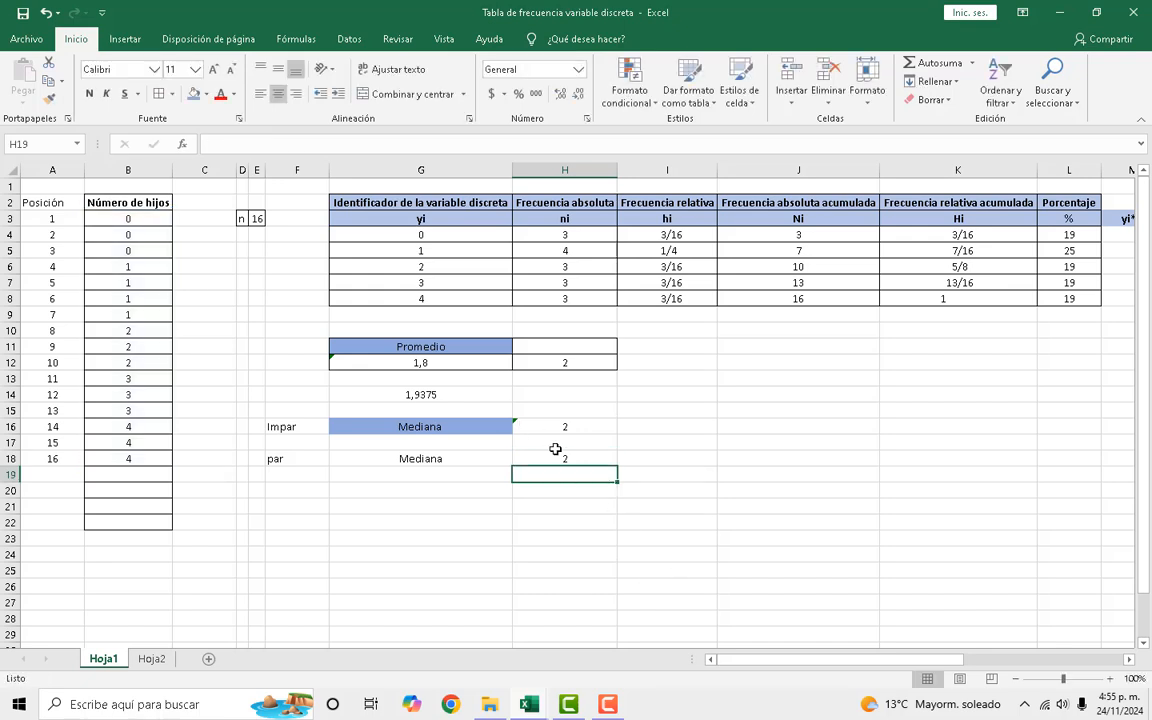
Compare the median in H18 with the two middle data values in B10:B11.
click(555, 452)
click(130, 330)
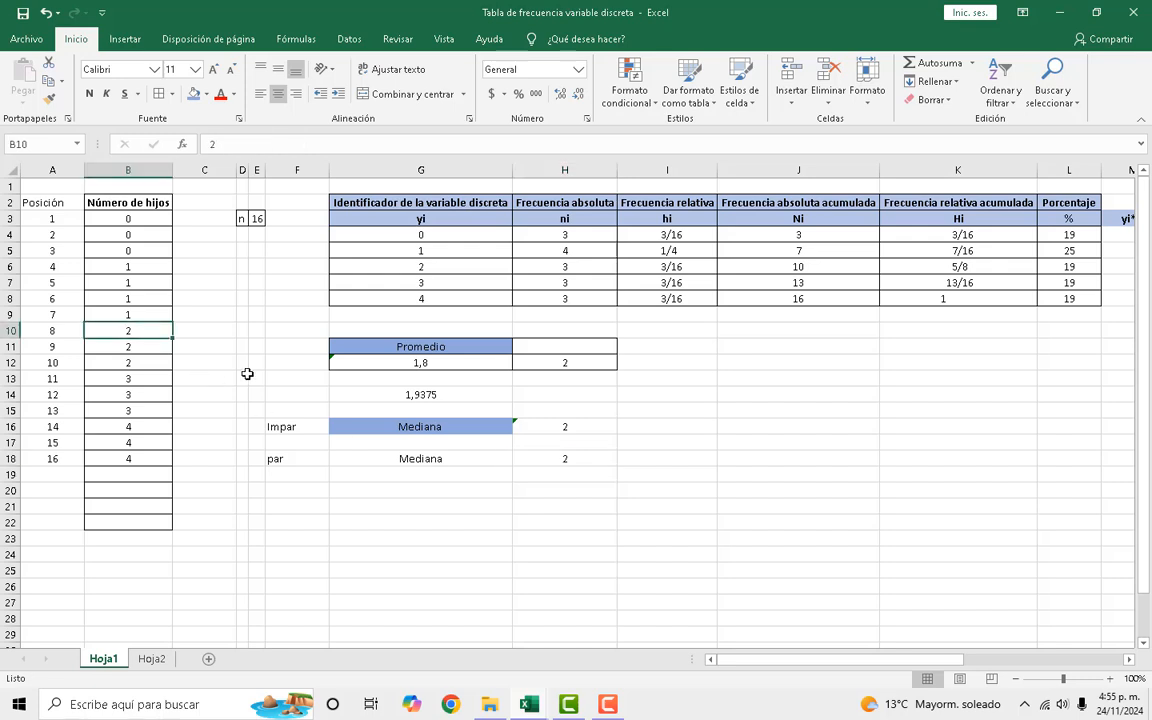
key(shift+Down)
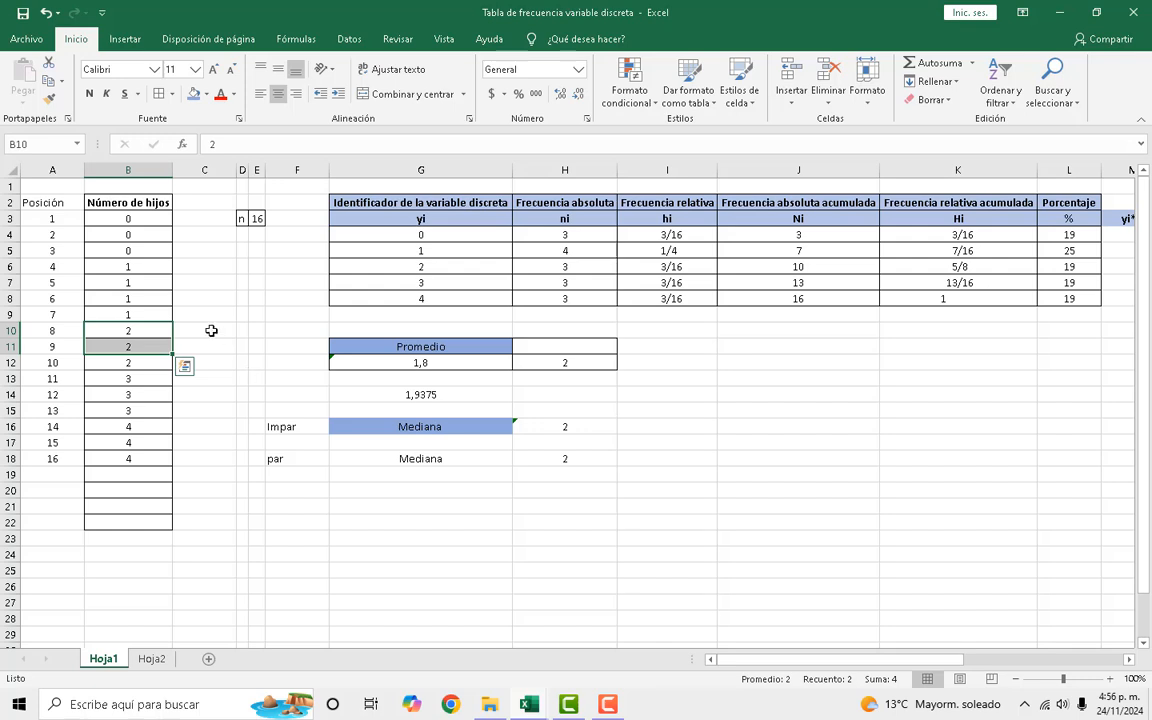
Fill the "Mediana" label cell G18 with the same blue as the other headings.
click(423, 459)
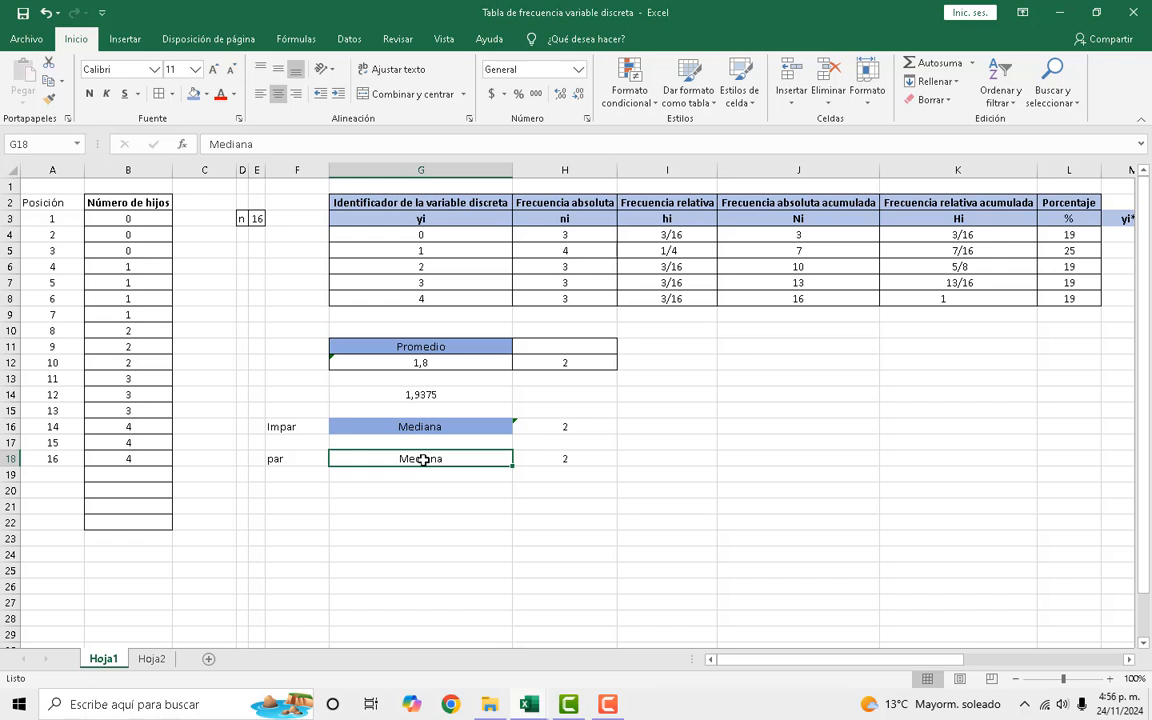
click(193, 93)
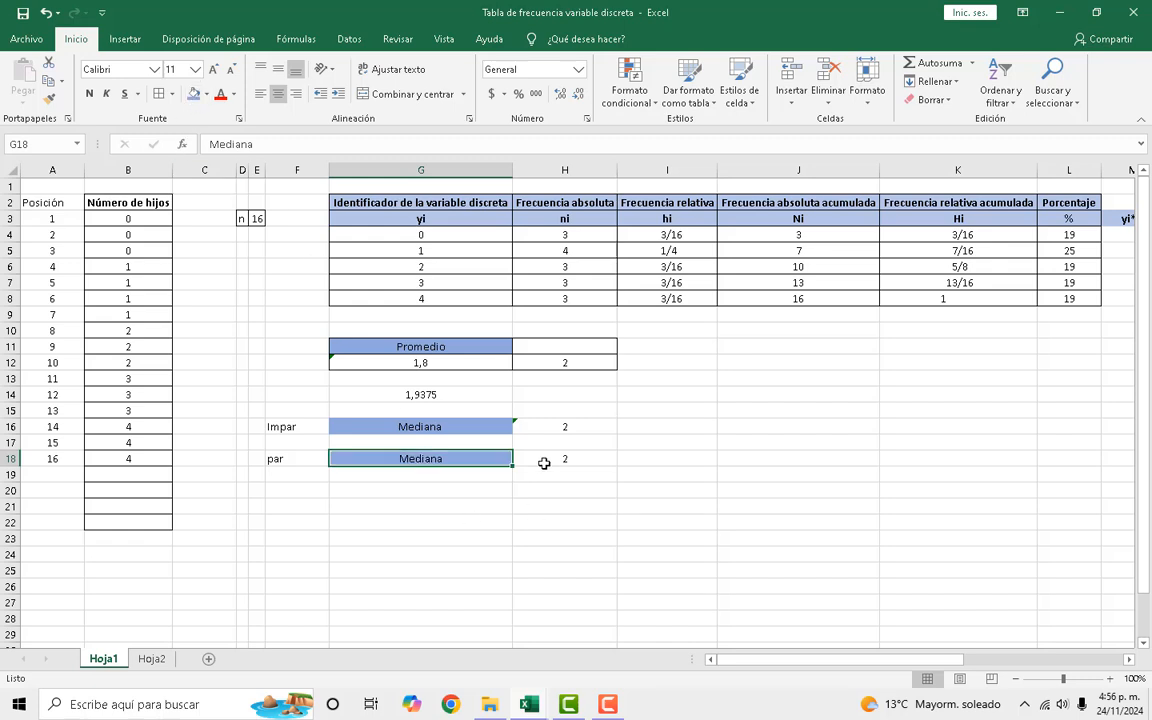
click(544, 461)
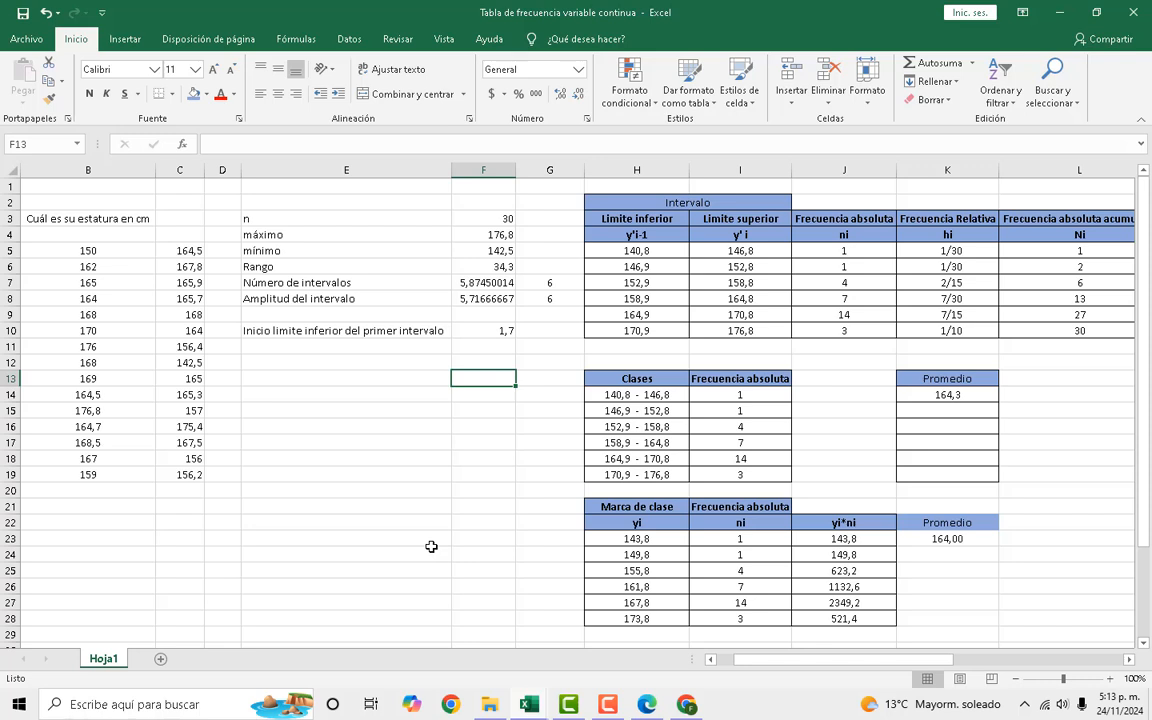
In the Tabla de frecuencia variable continua workbook, enter the label "Mediana" in cell E13.
click(342, 379)
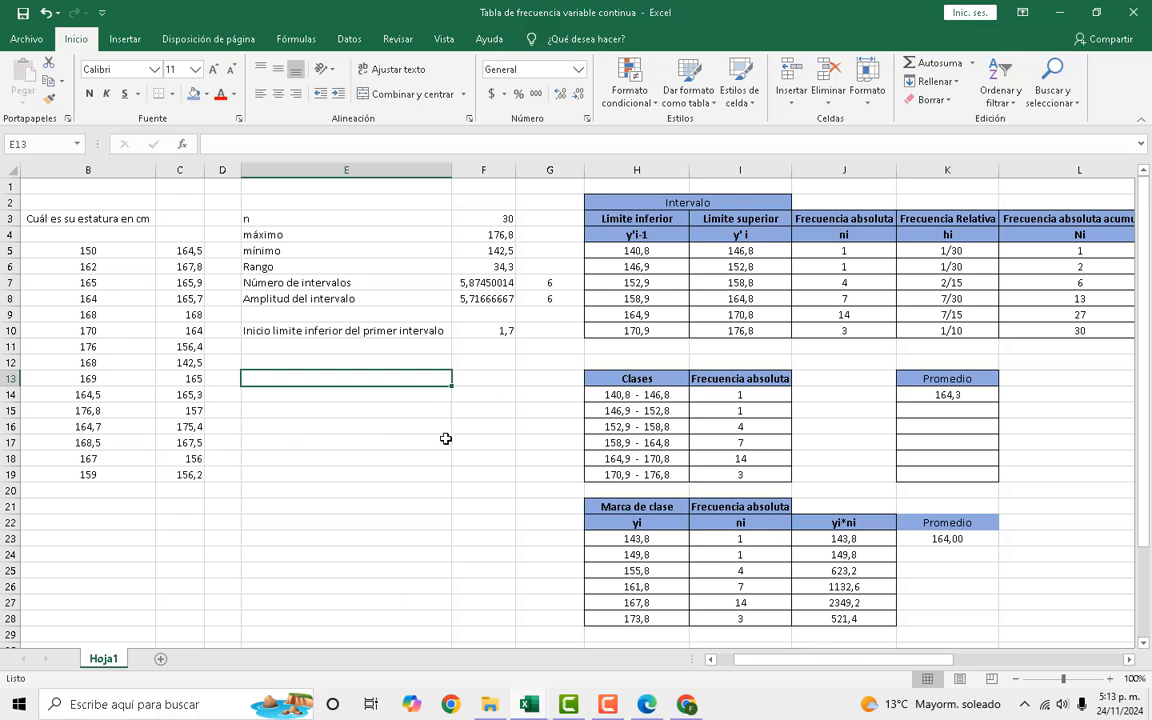
text(Media)
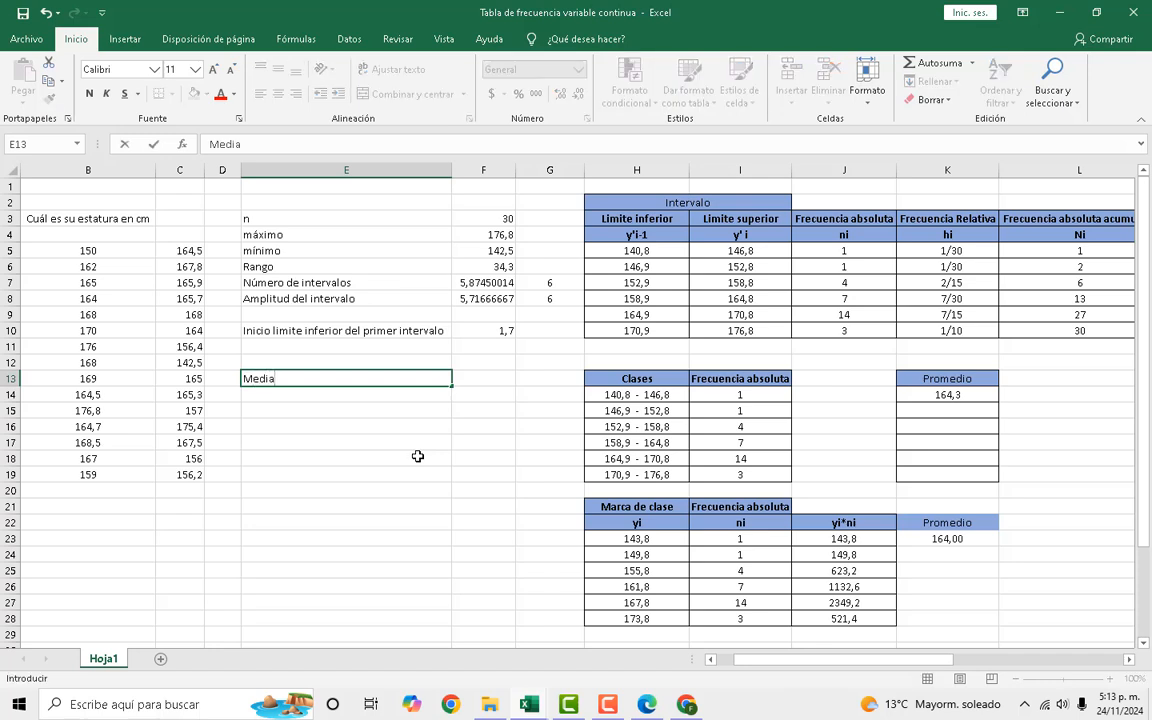
text(na)
key(Tab)
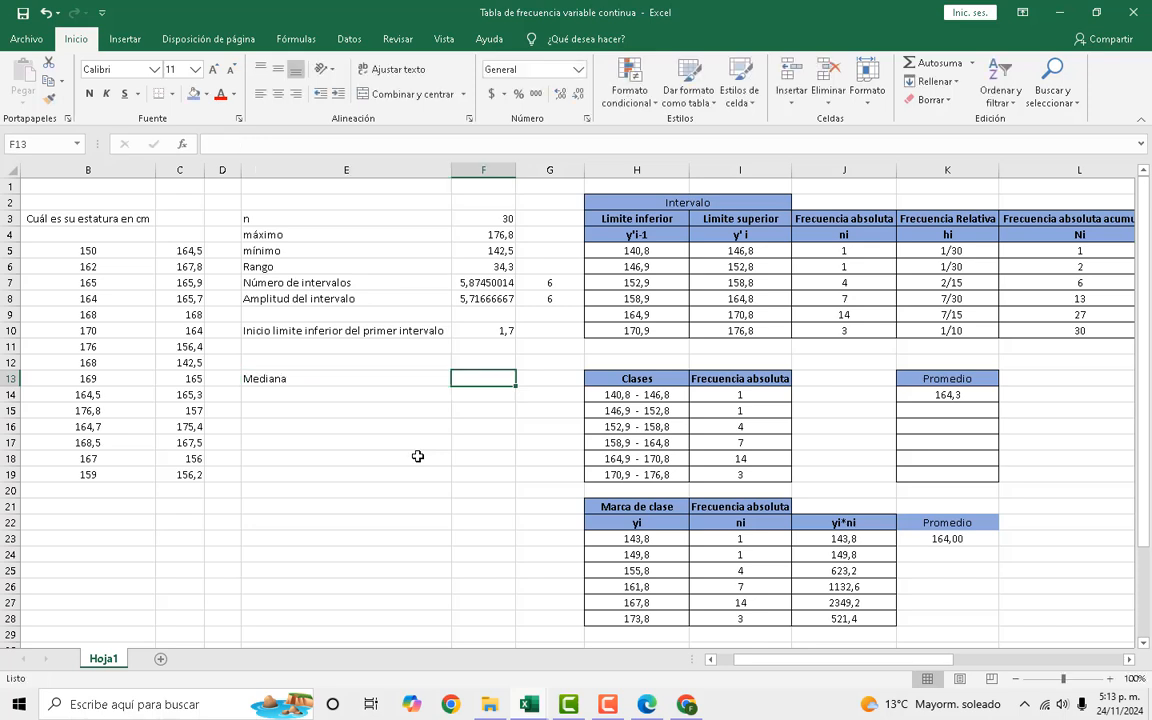
Calculate the median of the height data in F13 with the formula =MEDIANA(B5:C19).
text(=)
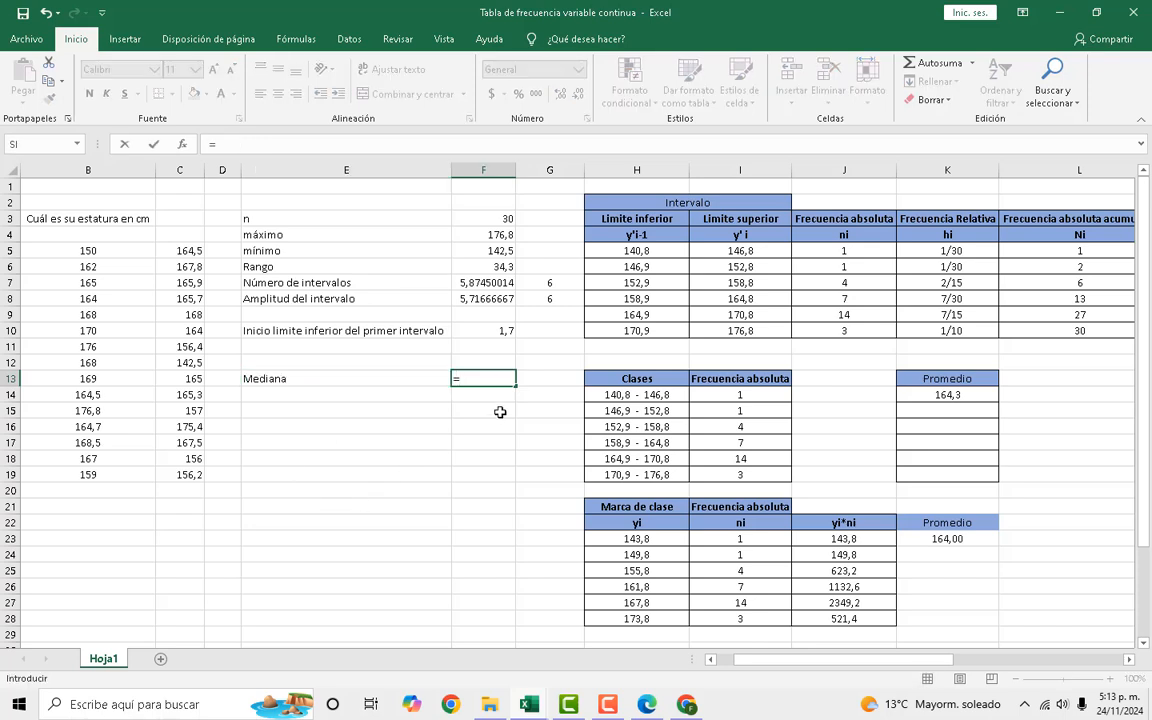
text(medi)
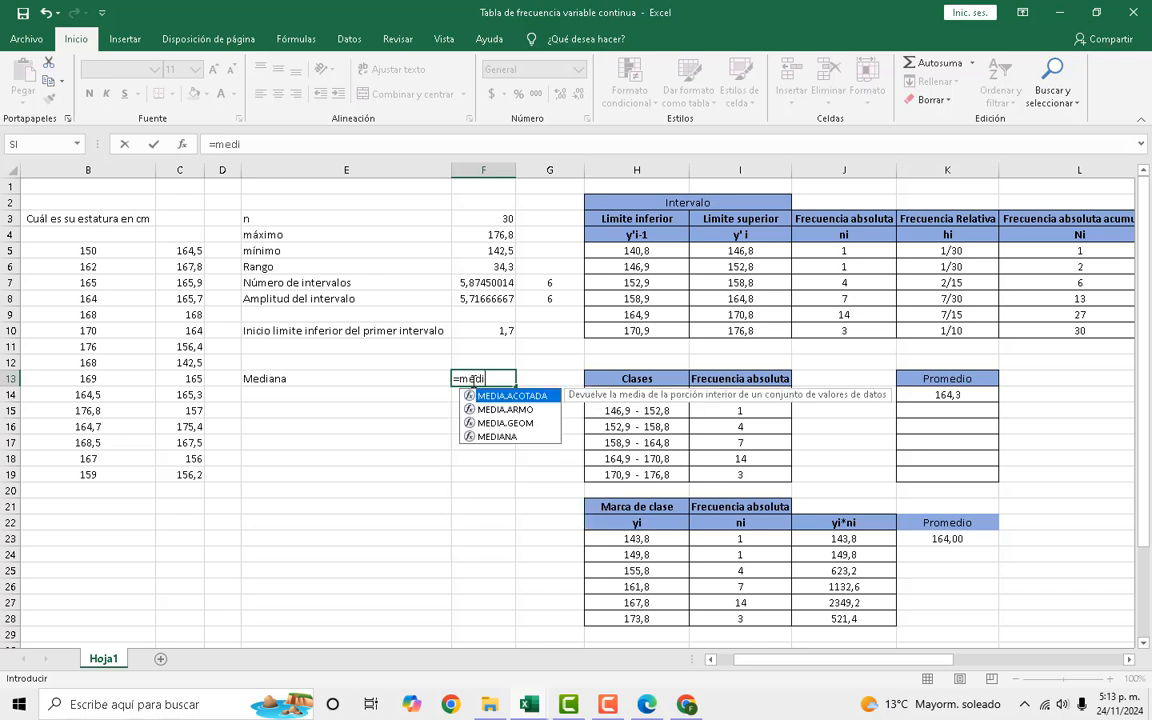
double_click(499, 438)
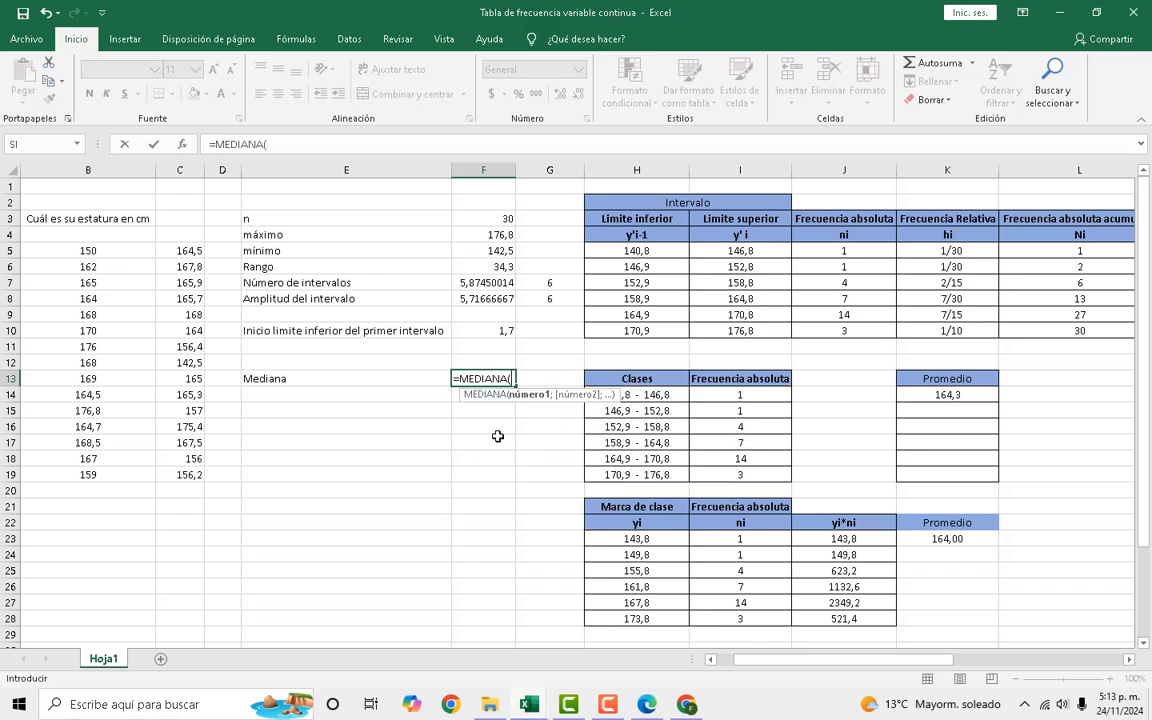
click(121, 251)
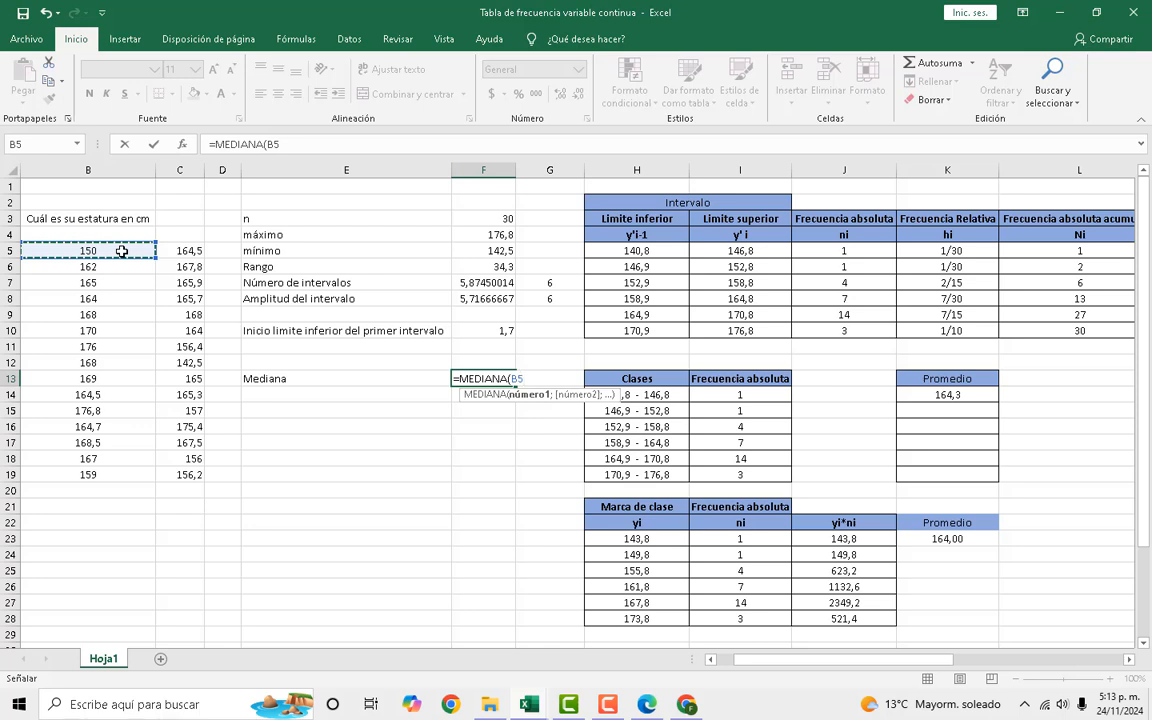
key(shift+Right)
key(shift+Down)
key(shift+Down)
key(shift+Down)
key(shift+Down)
key(shift+Down)
key(shift+Down)
key(shift+Down)
key(shift+Down)
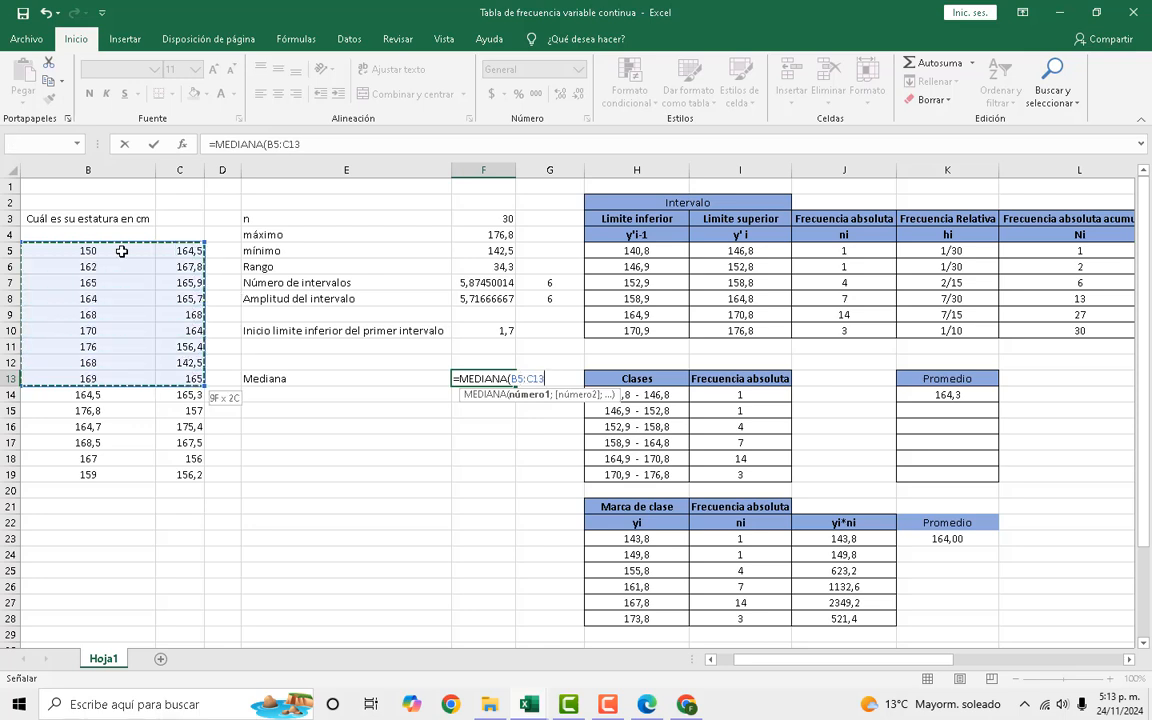
key(shift+Down)
key(shift+Down)
key(shift+Down)
key(shift+Down)
key(shift+Down)
key(shift+Down)
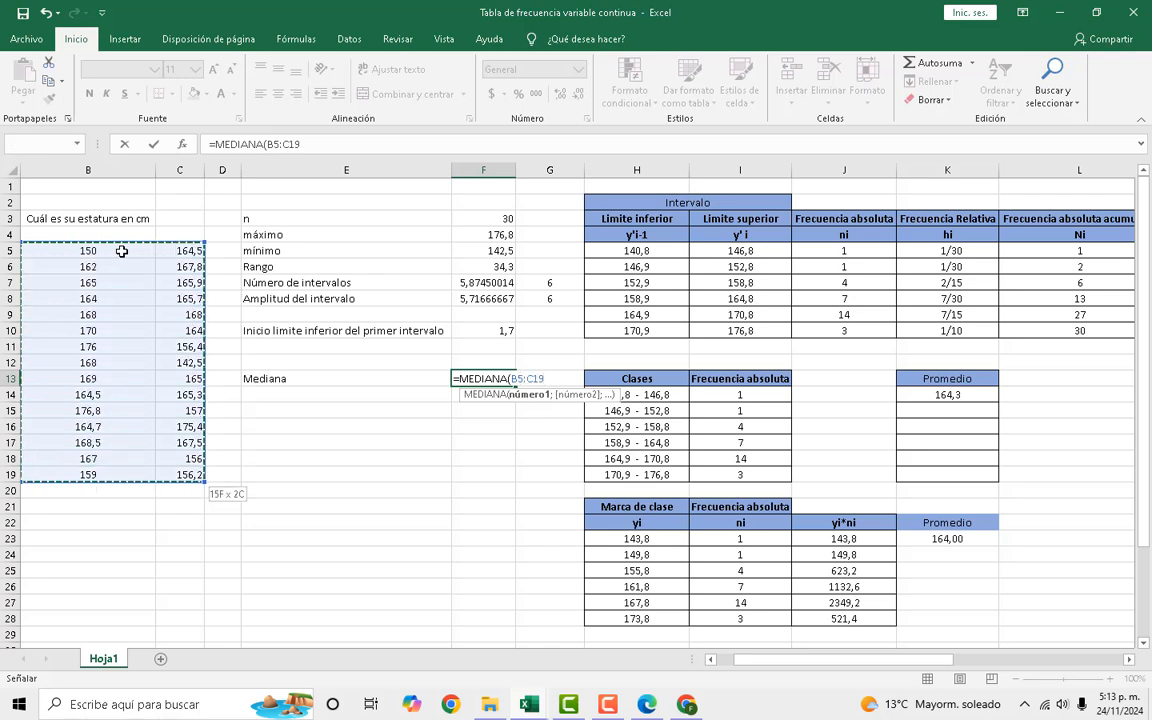
text())
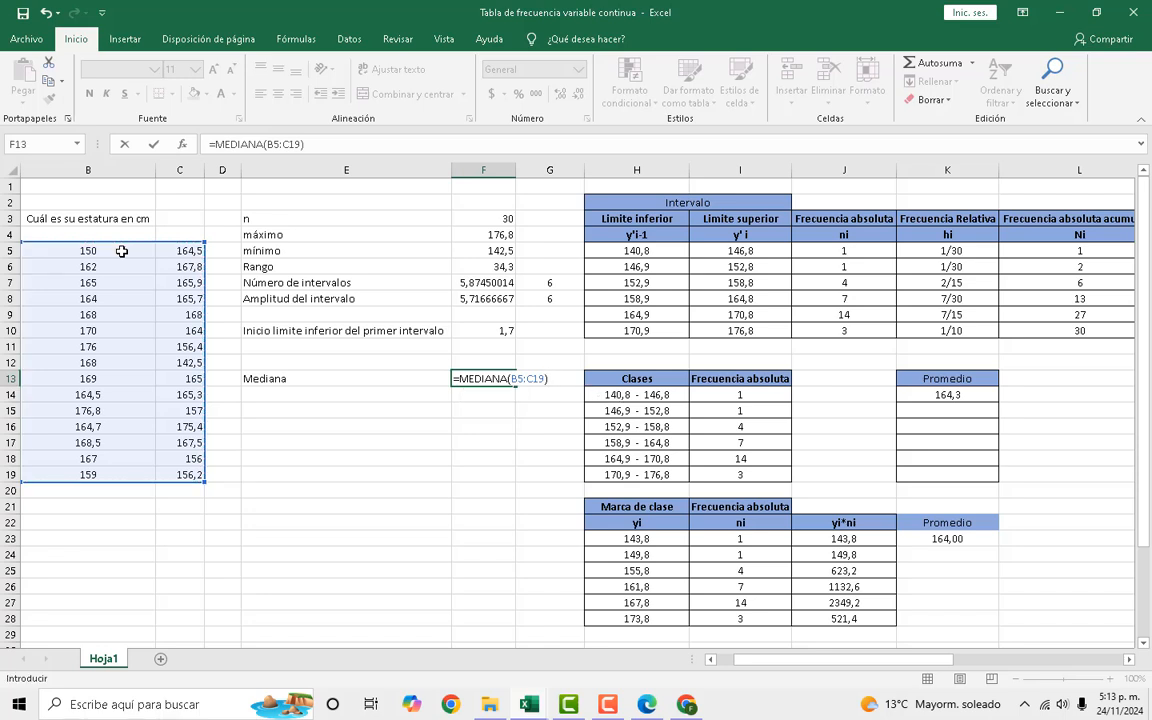
key(Return)
Review the formula and result in F13 together with the "Mediana" label in E13.
click(487, 381)
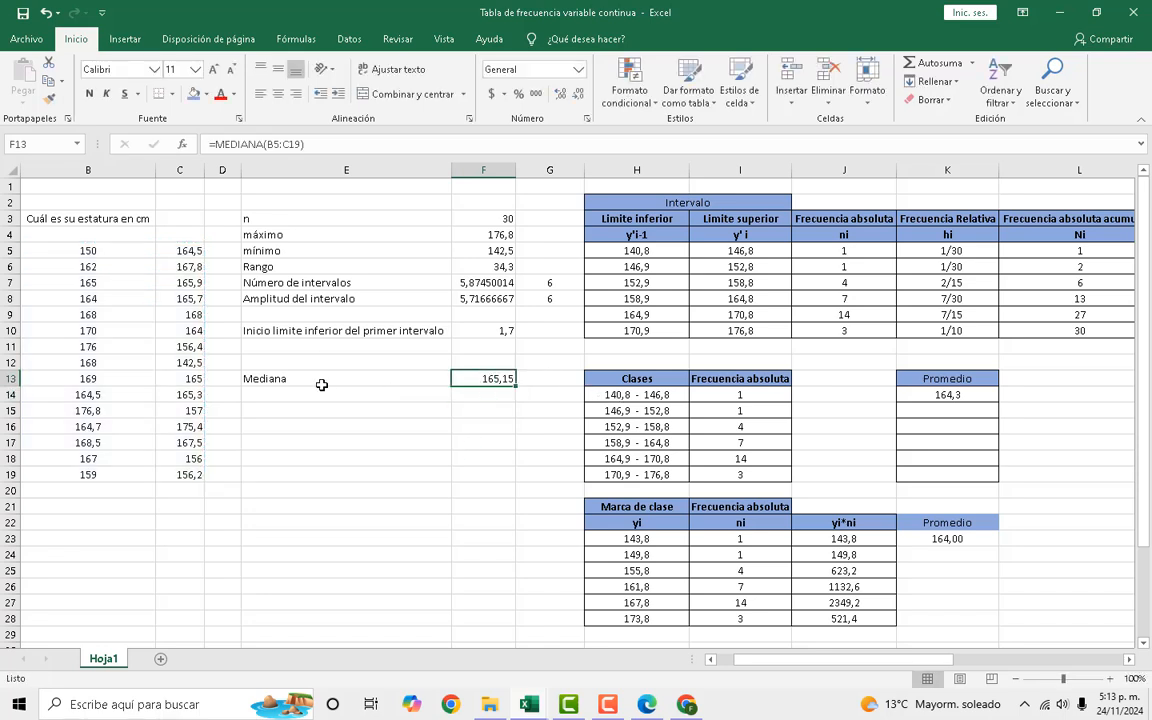
click(375, 386)
click(496, 380)
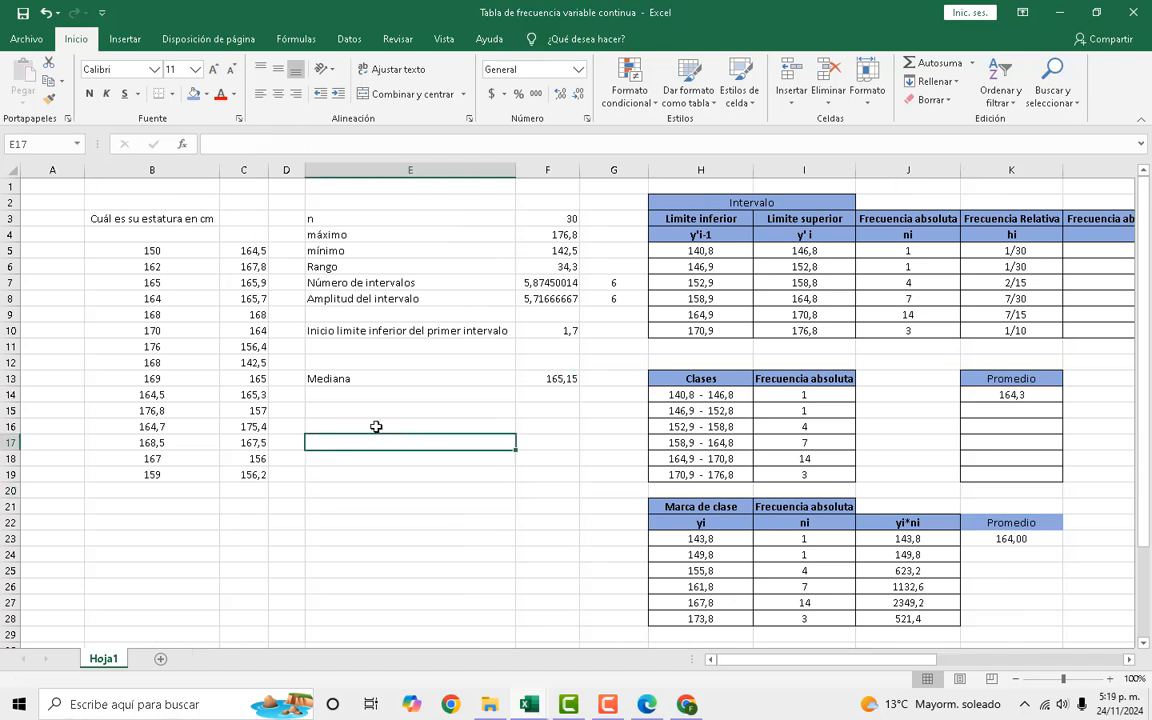
click(350, 378)
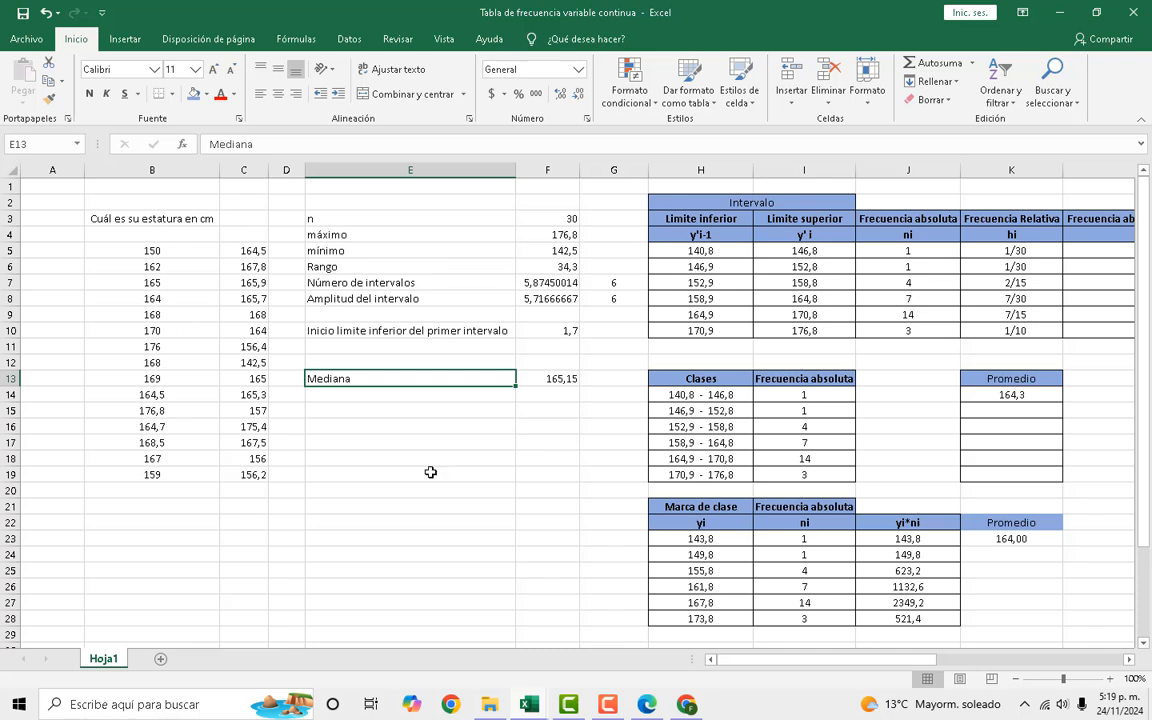
Copy the heights in B5:B19 and paste them below the data starting at cell B22.
scroll(245, 446, down, 1)
scroll(163, 352, up, 1)
click(174, 249)
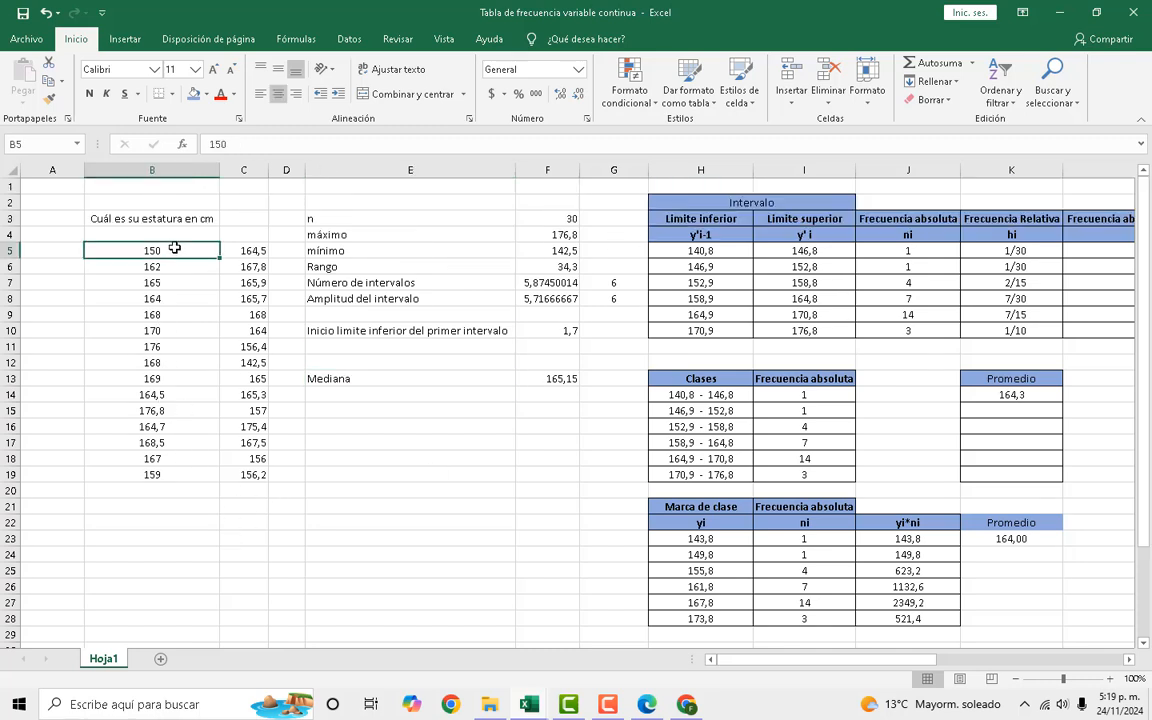
key(shift+Down)
key(shift+Down)
key(shift+Down)
key(shift+Down)
key(shift+Down)
key(shift+Down)
key(shift+Down)
key(shift+Down)
key(shift+Down)
key(shift+Down)
key(shift+Down)
key(shift+Down)
key(shift+Down)
key(shift+Down)
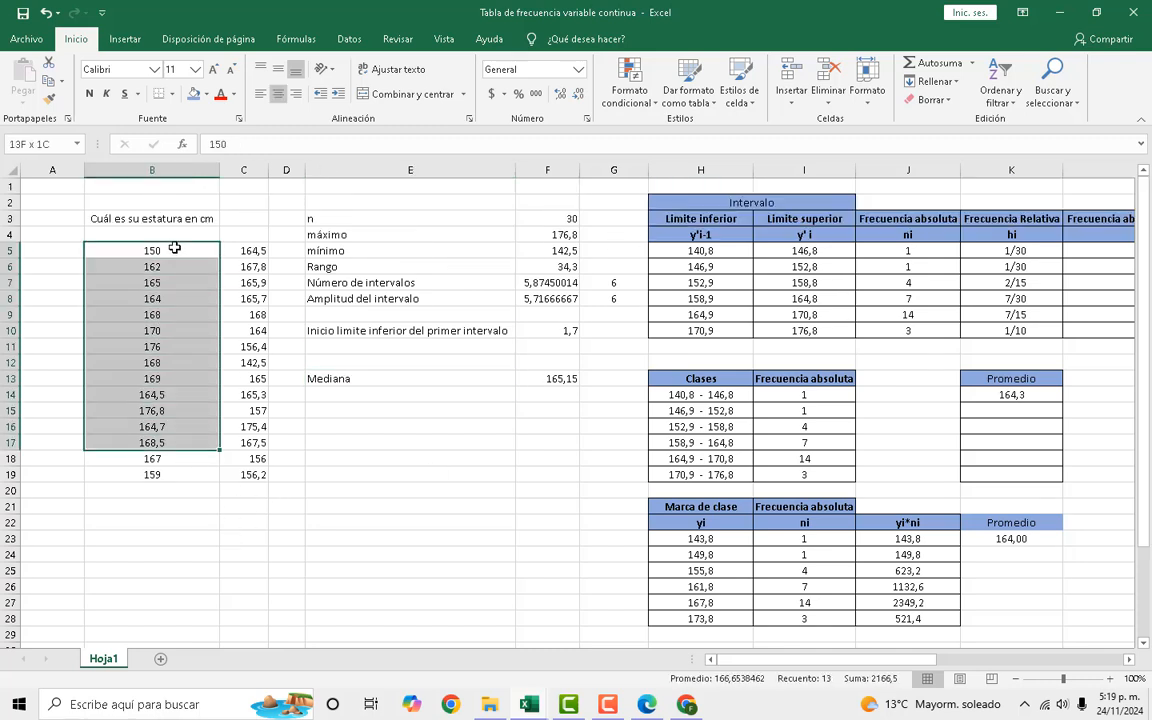
key(ctrl+c)
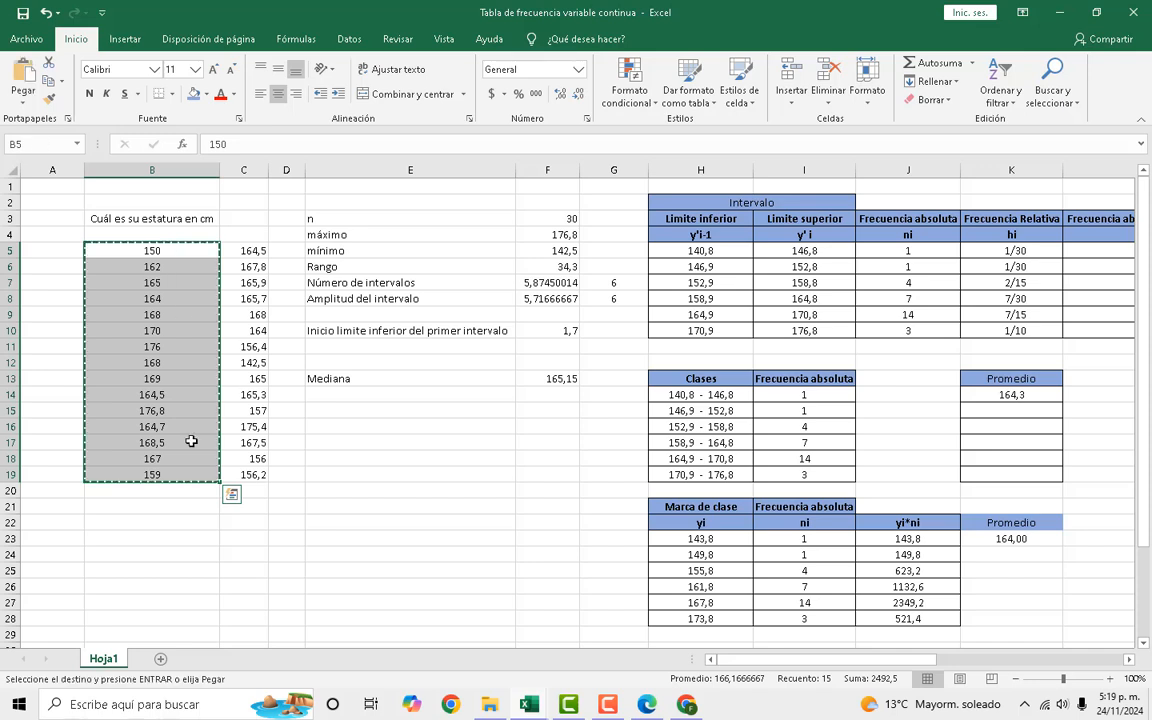
click(156, 524)
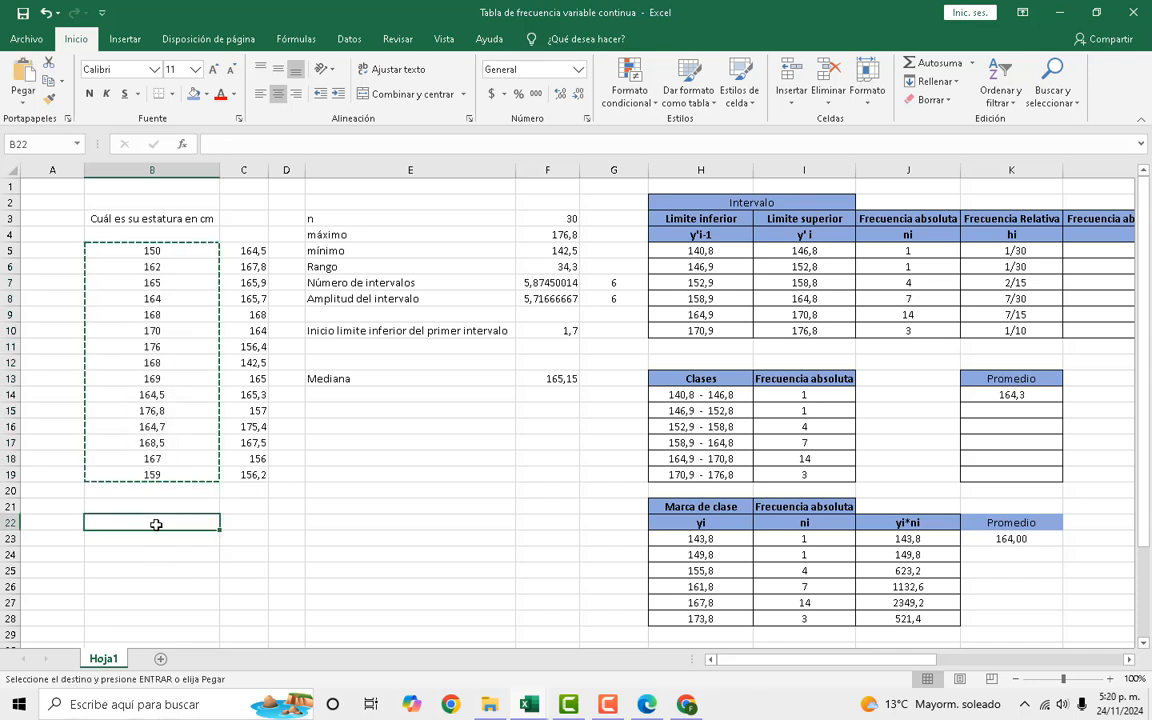
key(ctrl+v)
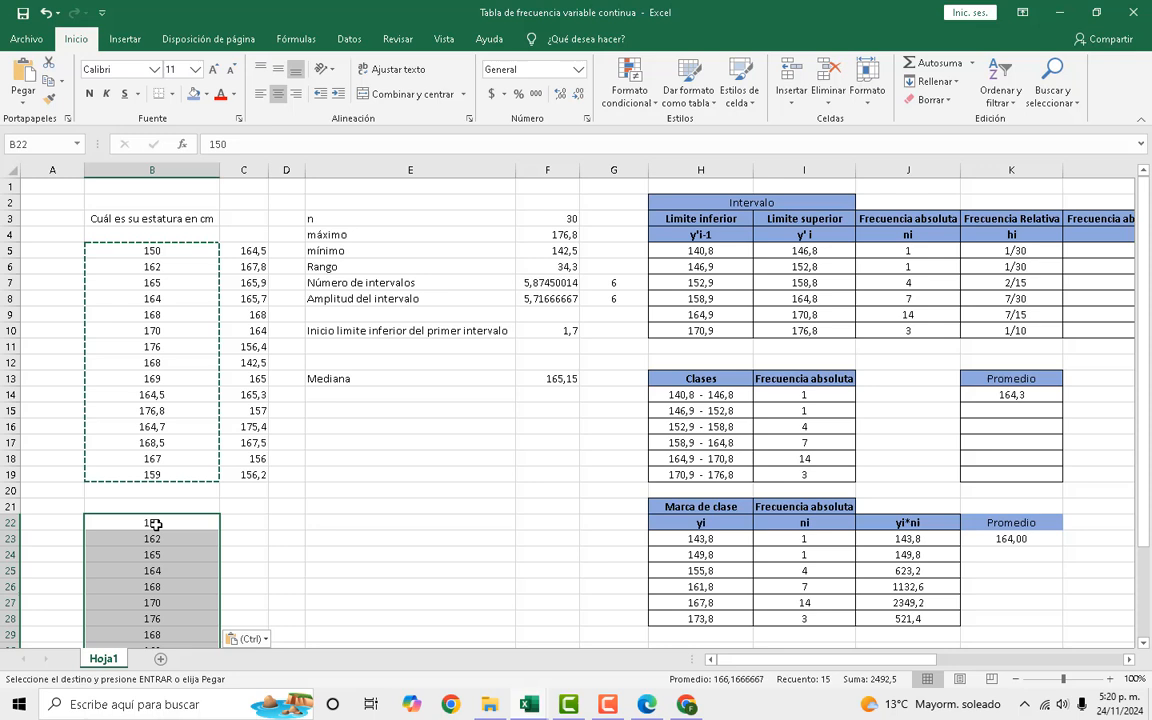
click(310, 505)
Copy the heights in C5:C19 to B37, directly below the pasted values, and centre them in the column.
click(250, 252)
key(Escape)
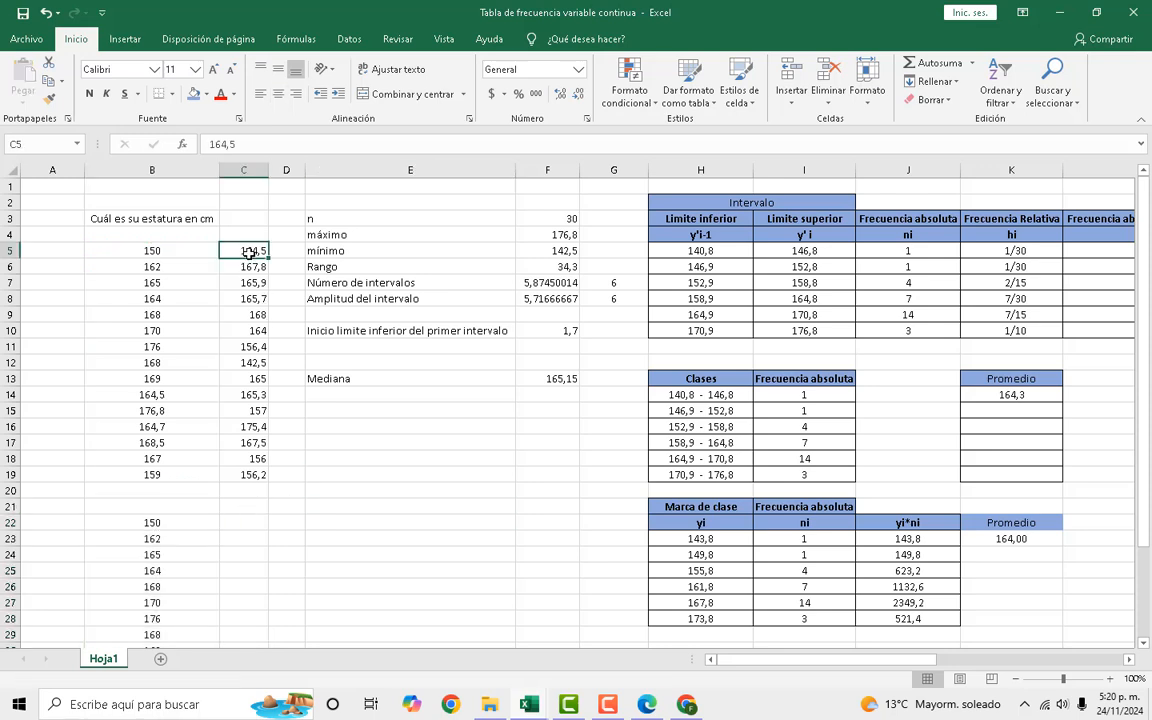
key(shift+Down)
key(shift+Down)
key(shift+Down)
key(shift+Down)
key(shift+Down)
key(shift+Down)
key(shift+Down)
key(shift+Down)
key(shift+Down)
key(shift+Down)
key(shift+Down)
key(shift+Down)
key(shift+Down)
key(shift+Down)
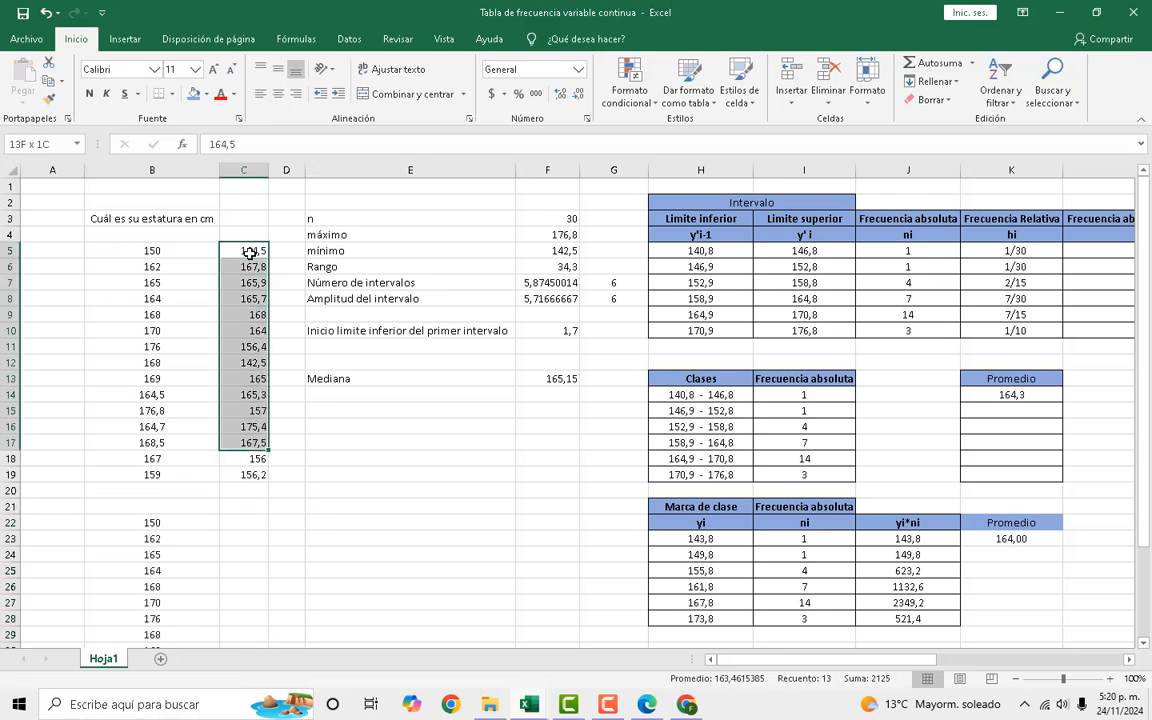
key(ctrl+c)
scroll(352, 306, down, 4)
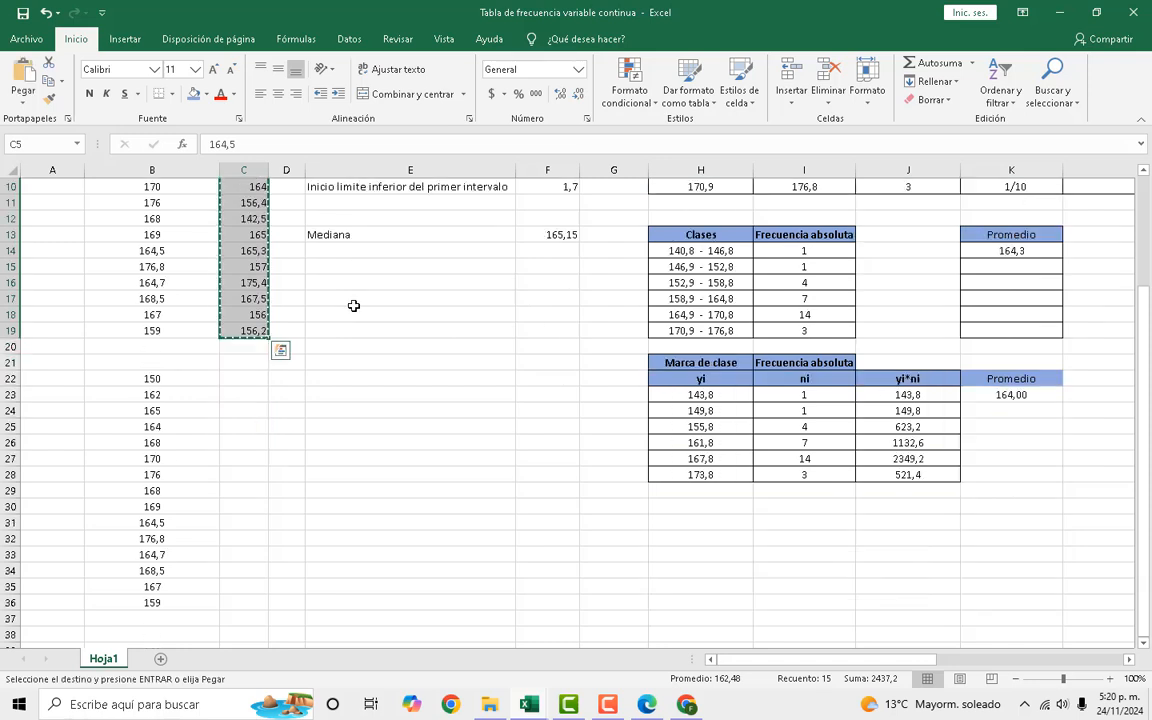
click(179, 572)
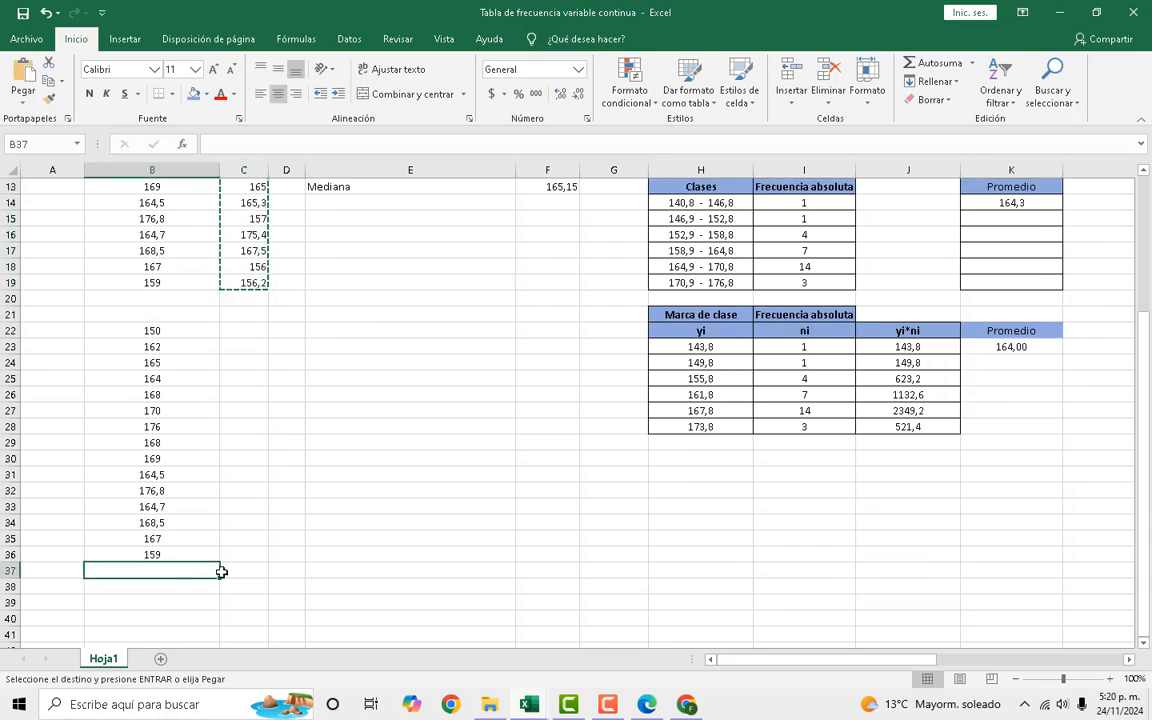
key(ctrl+v)
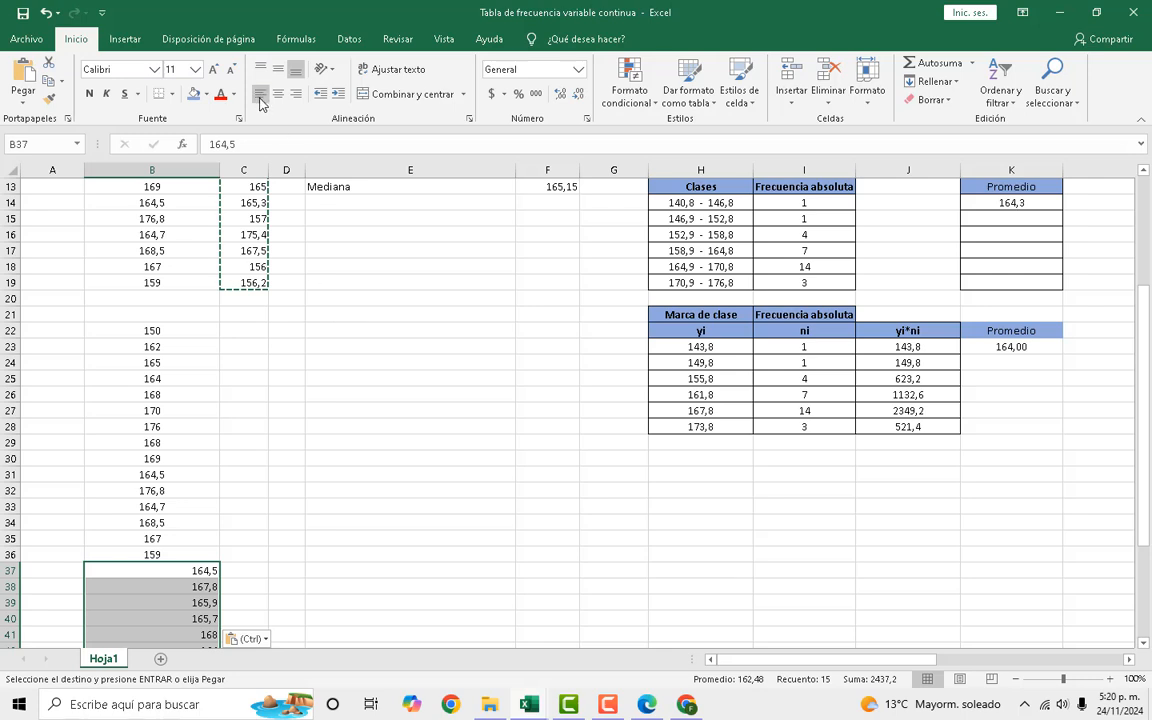
key(Escape)
click(363, 396)
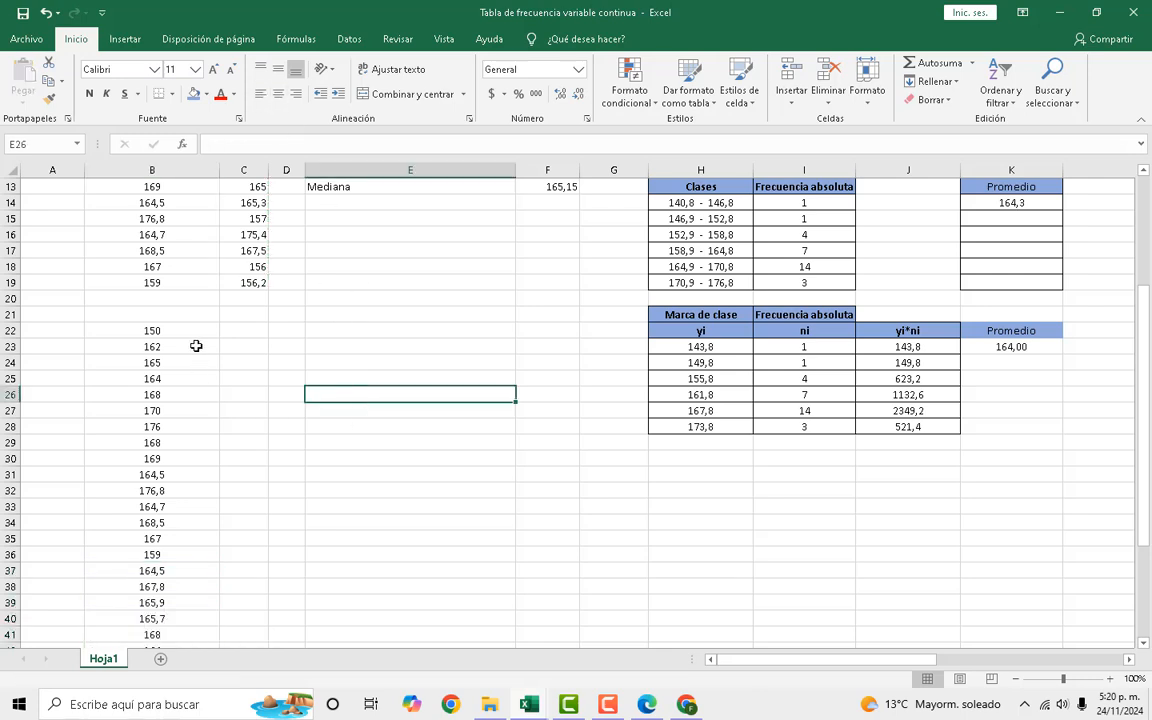
Number the combined list of heights from 1 to 30 in A22:A51 as a filled series and centre the numbers.
scroll(193, 334, down, 3)
scroll(193, 334, down, 2)
scroll(193, 334, up, 6)
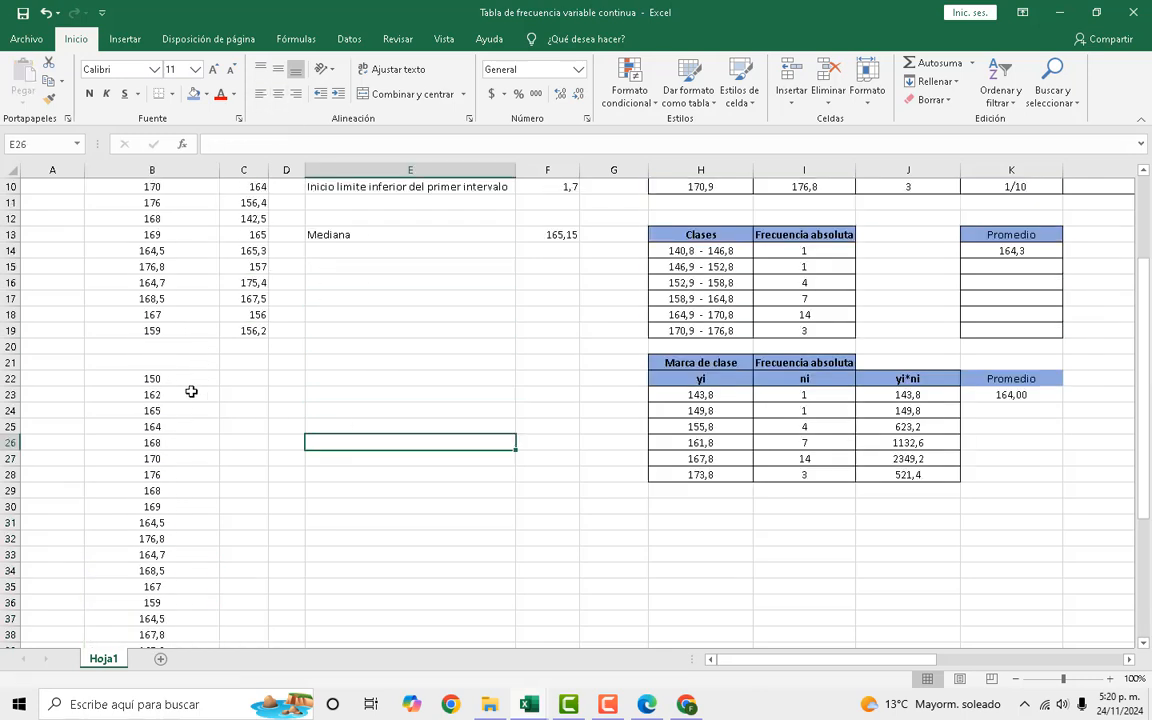
click(193, 382)
scroll(235, 330, up, 2)
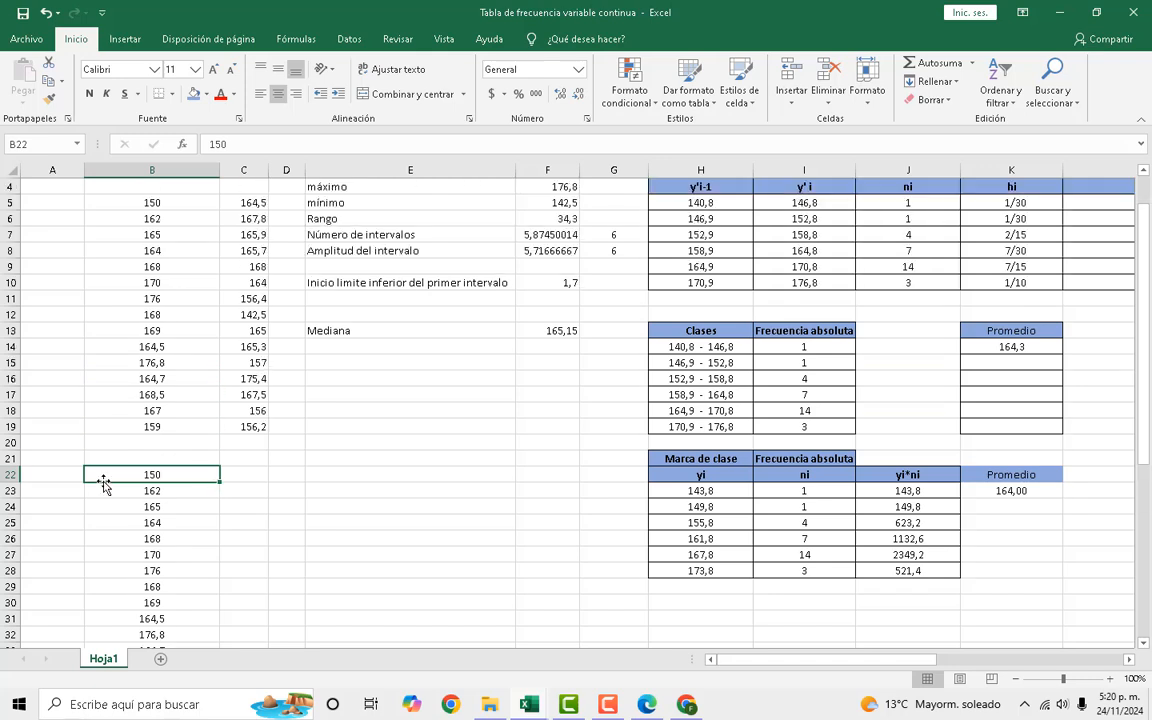
click(64, 474)
text(1)
key(Return)
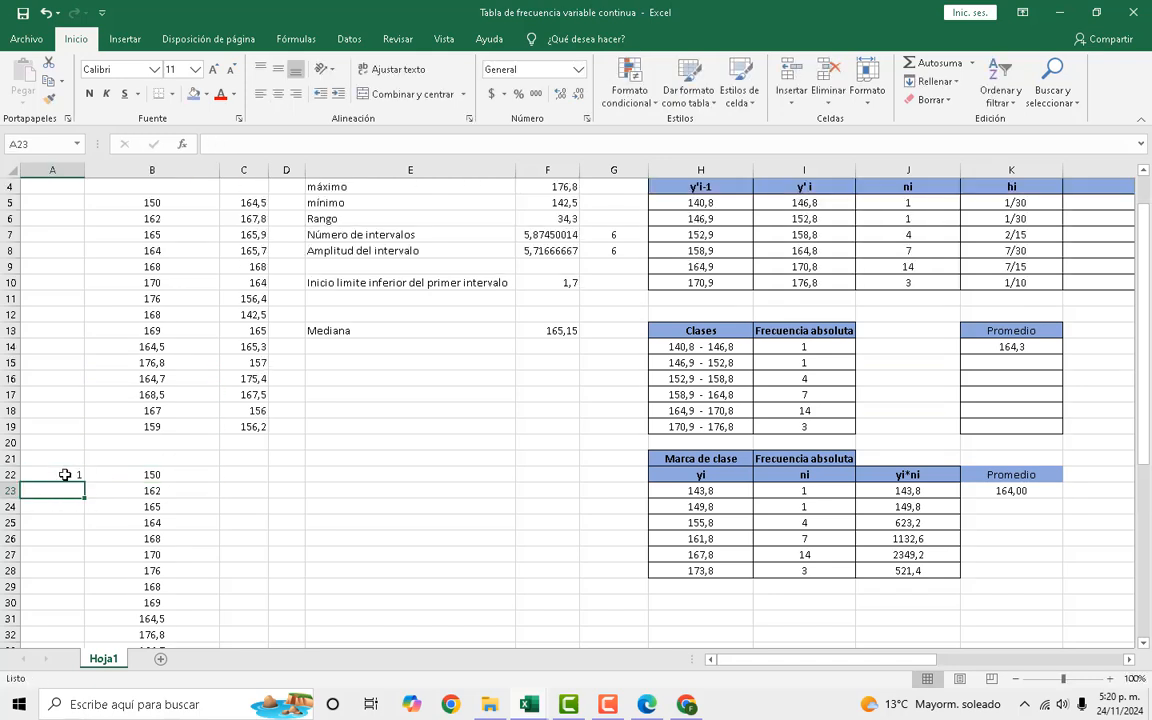
scroll(234, 429, up, 1)
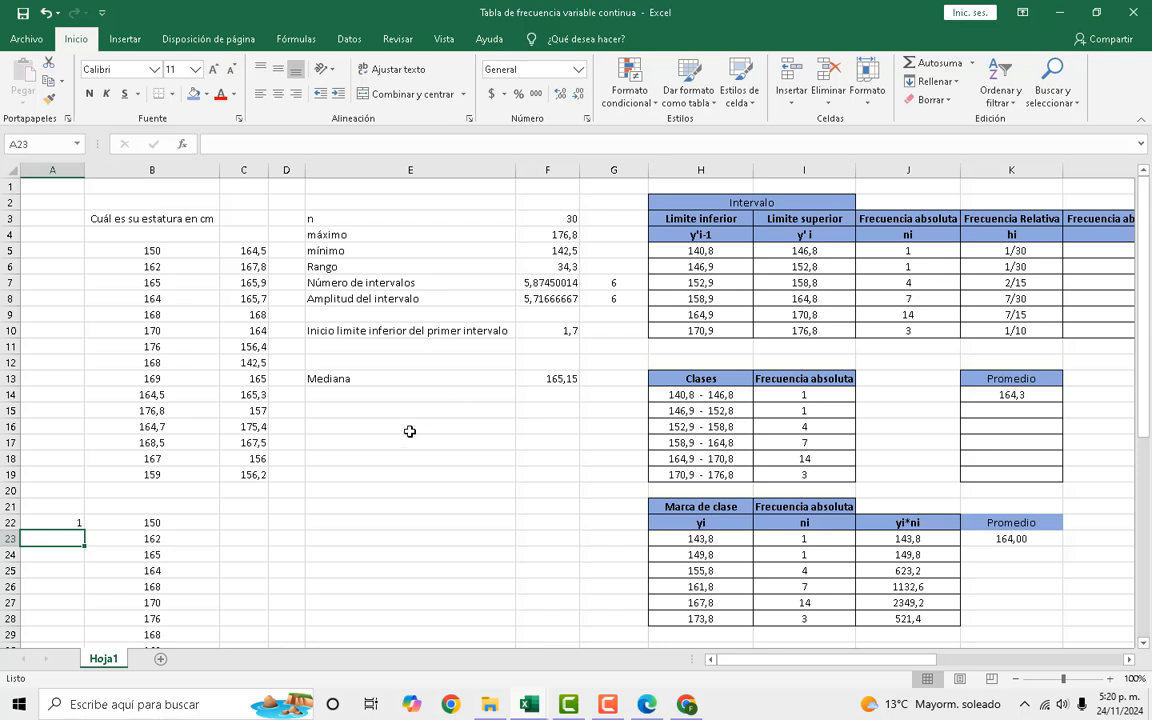
scroll(410, 429, down, 2)
text(2)
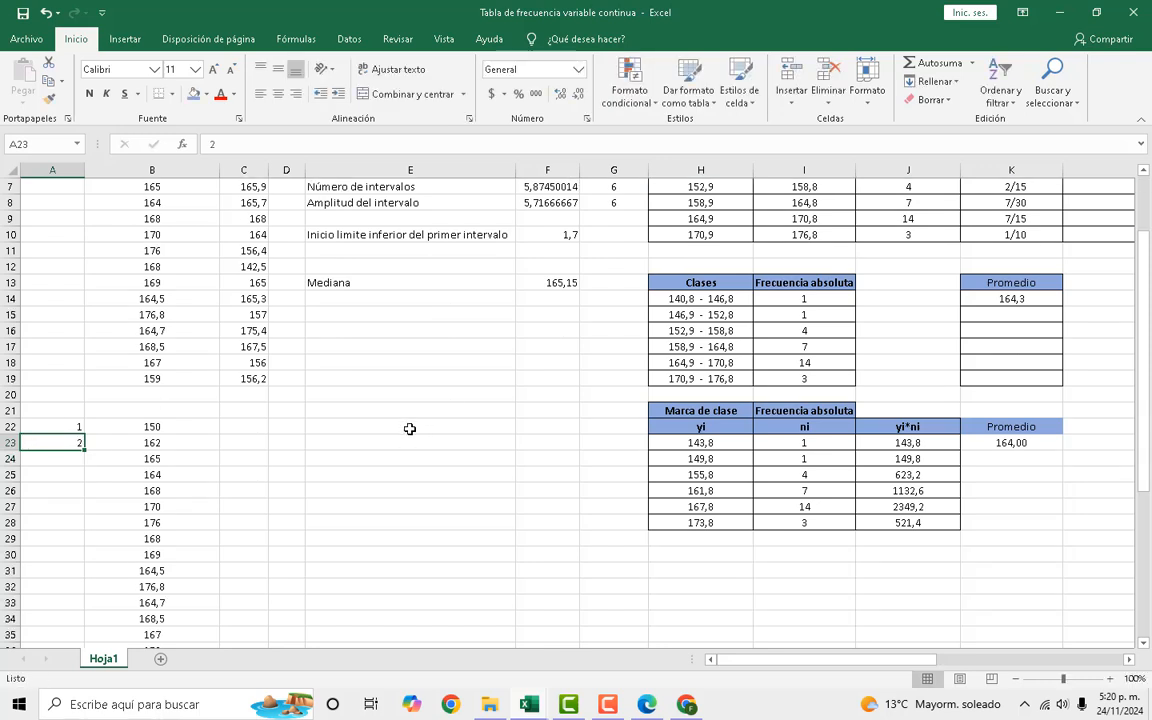
key(Up)
key(shift+Down)
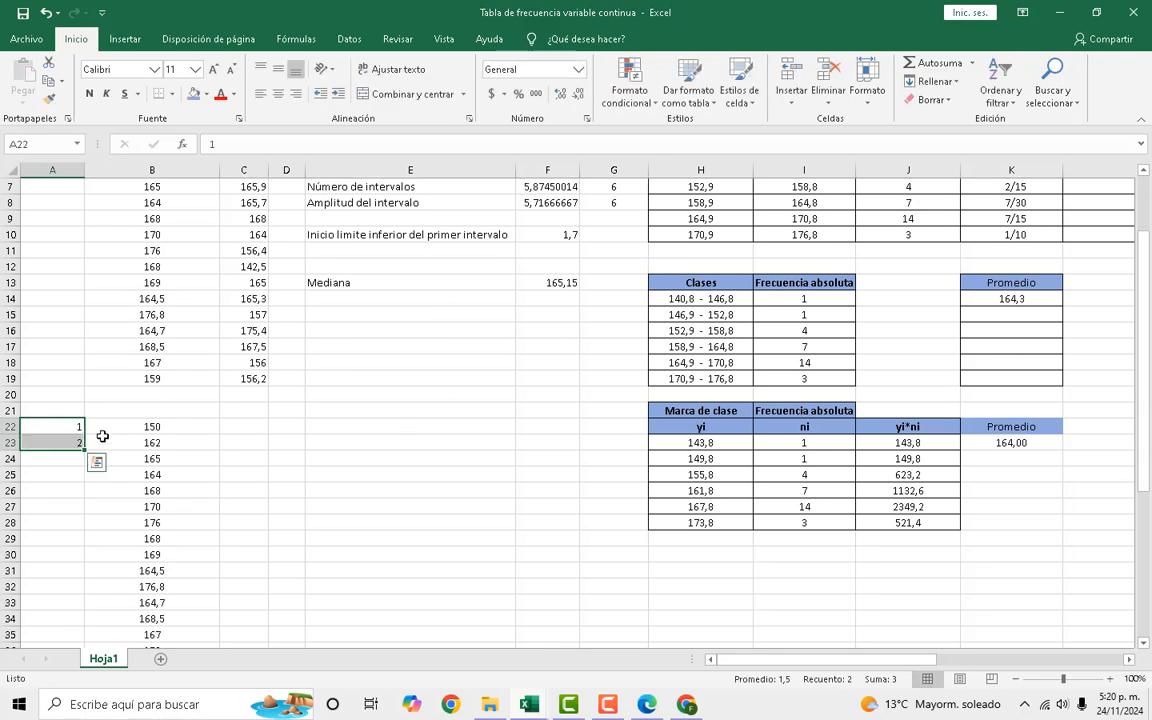
drag(85, 450, 72, 624)
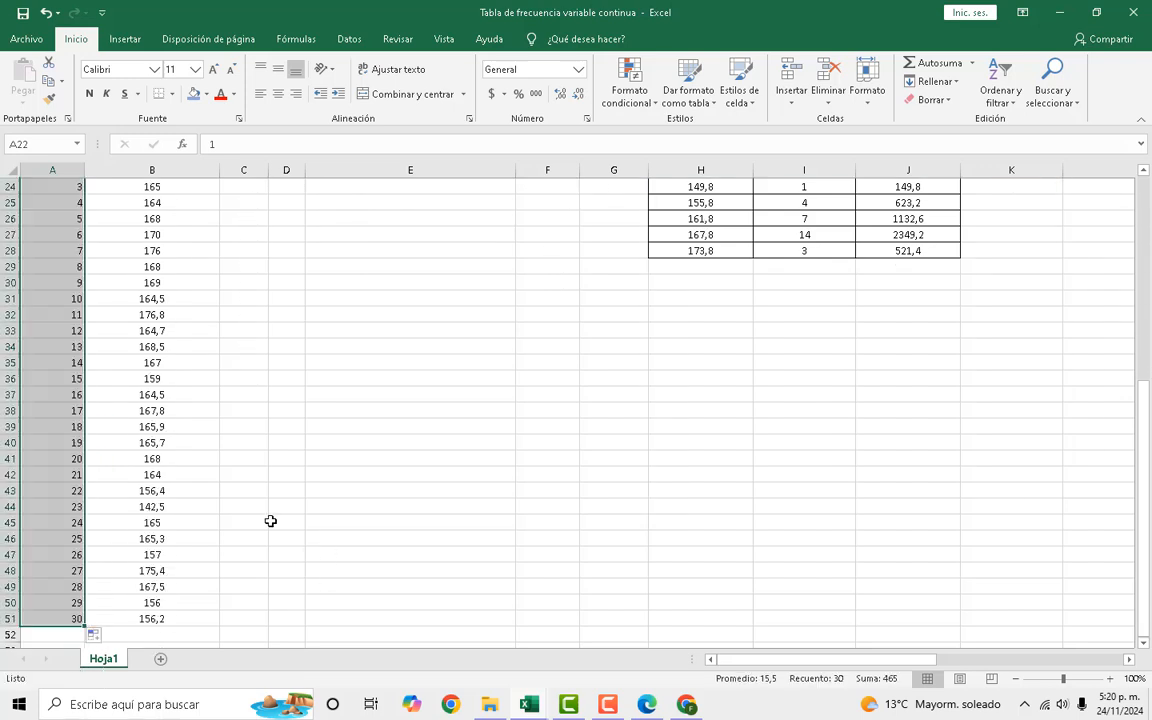
scroll(310, 360, up, 5)
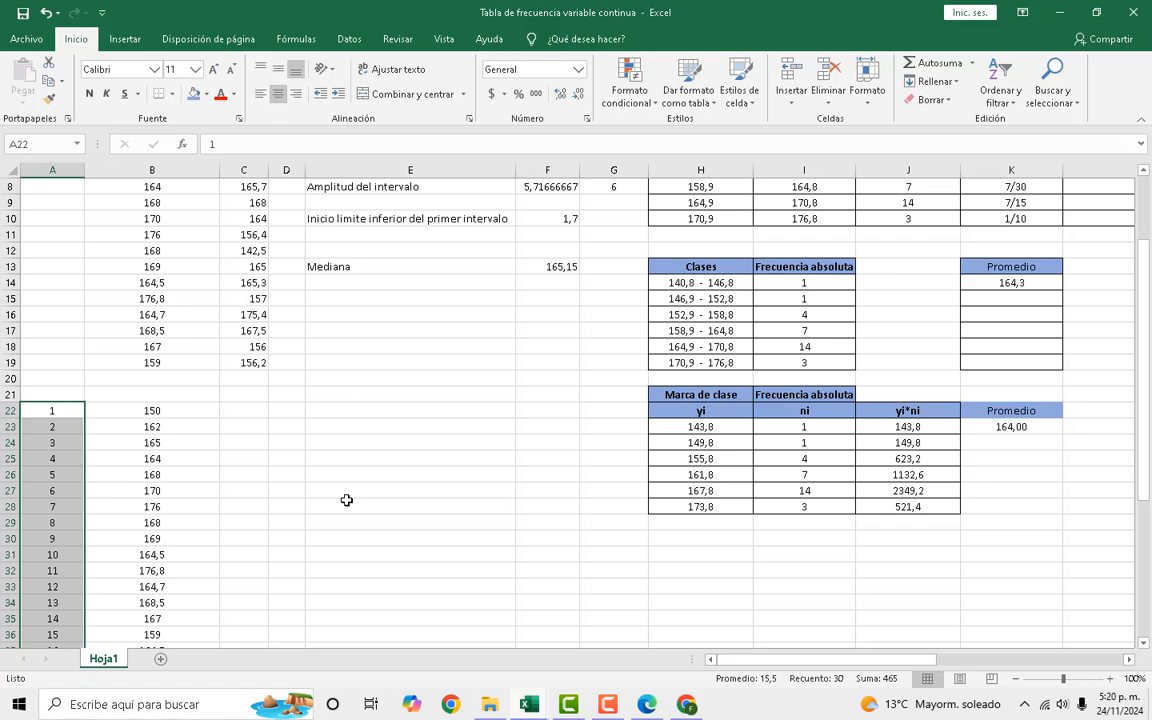
Enter the heading "Posición" in A21 and fill the "Mediana" label cell E13 with the same blue as the other headings.
key(Up)
text(Po)
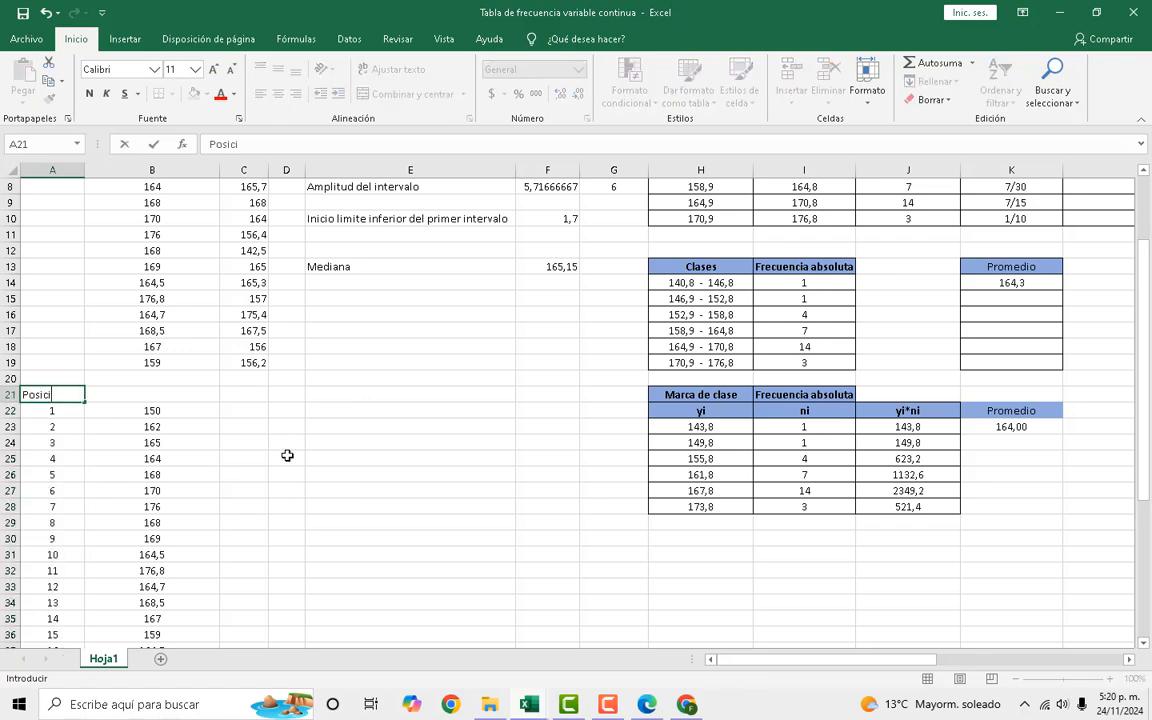
text(sición)
click(172, 440)
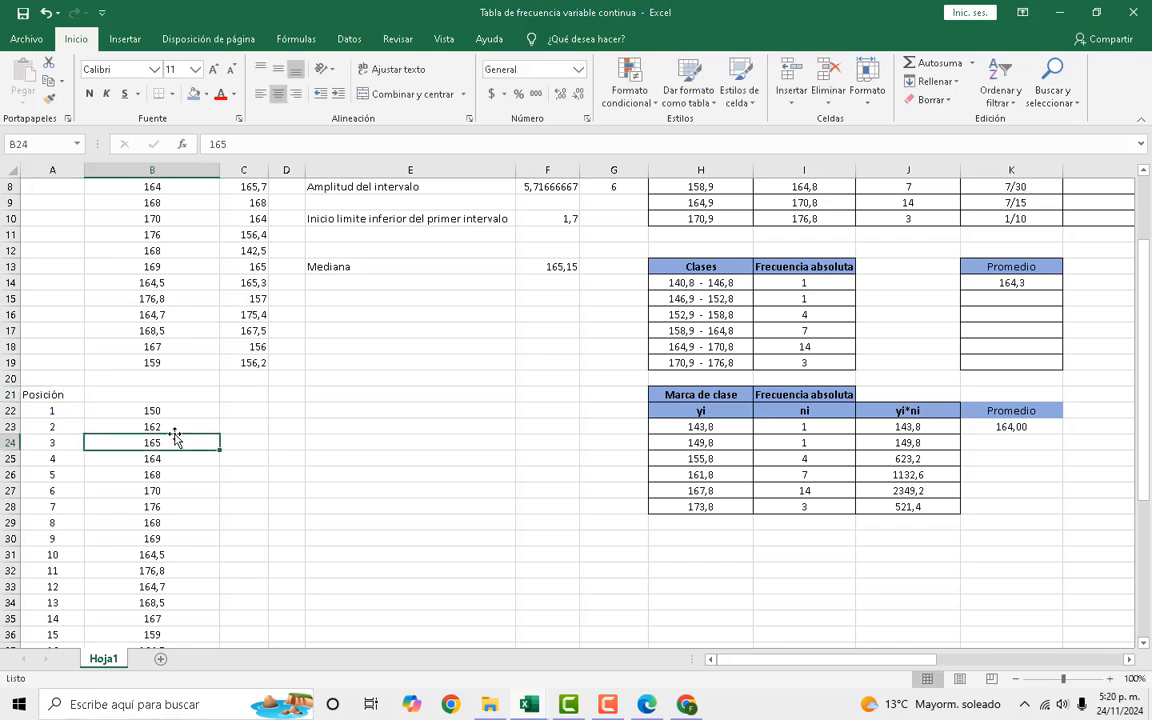
click(175, 410)
click(372, 266)
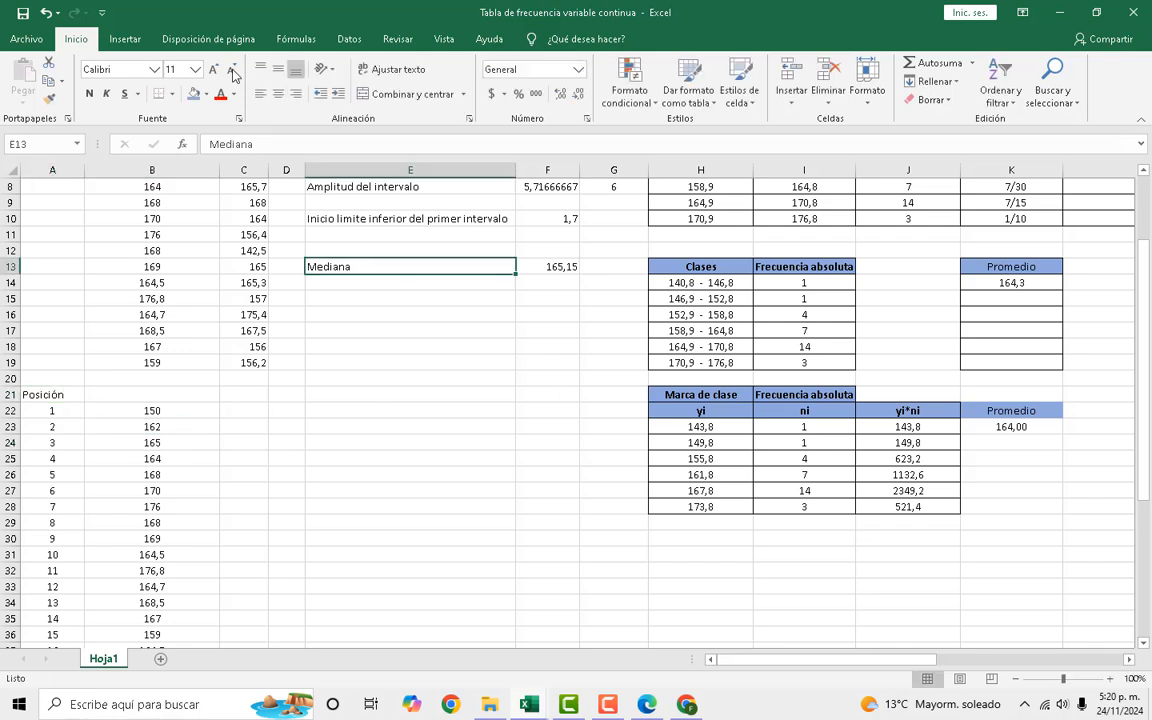
Sort the heights in B22:B51 from smallest to largest, continuing with the current selection only.
click(136, 411)
key(shift+Down)
key(shift+Down)
key(shift+Down)
key(shift+Down)
key(shift+Down)
key(shift+Down)
key(shift+Down)
key(shift+Down)
key(shift+Down)
key(shift+Down)
key(shift+Down)
key(shift+Down)
key(shift+Down)
key(shift+Down)
key(shift+Down)
key(shift+Down)
key(shift+Down)
key(shift+Down)
key(shift+Down)
key(shift+Down)
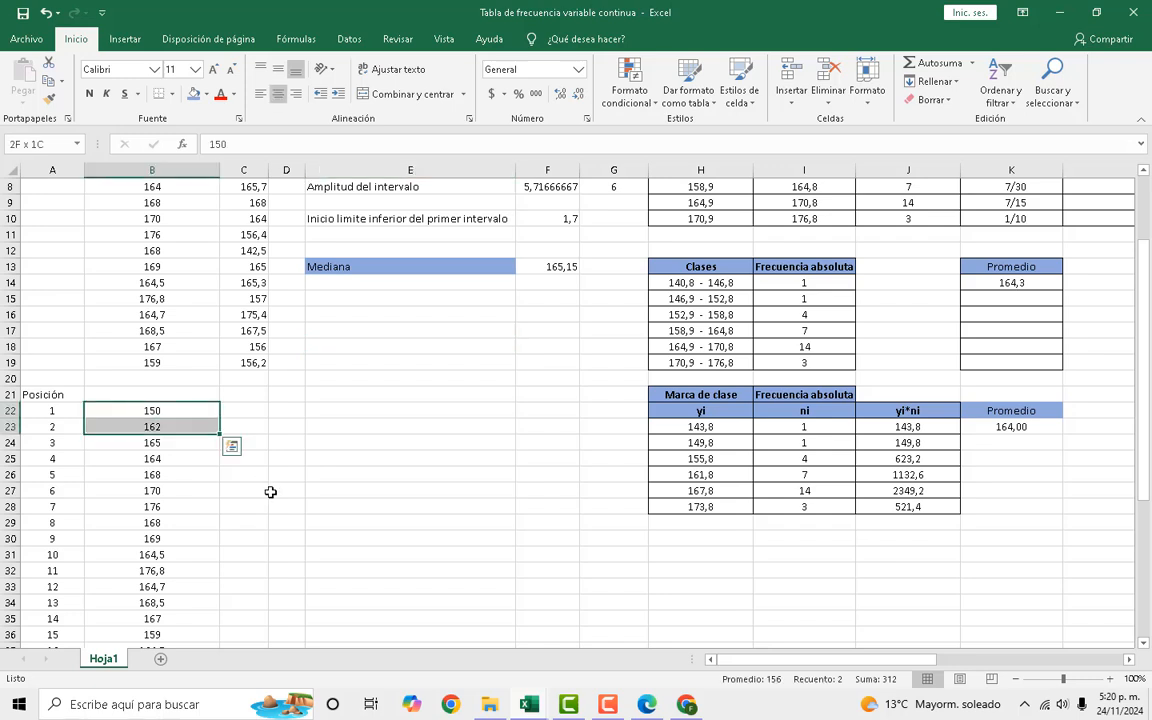
key(shift+Down)
key(shift+Down)
key(shift+Down)
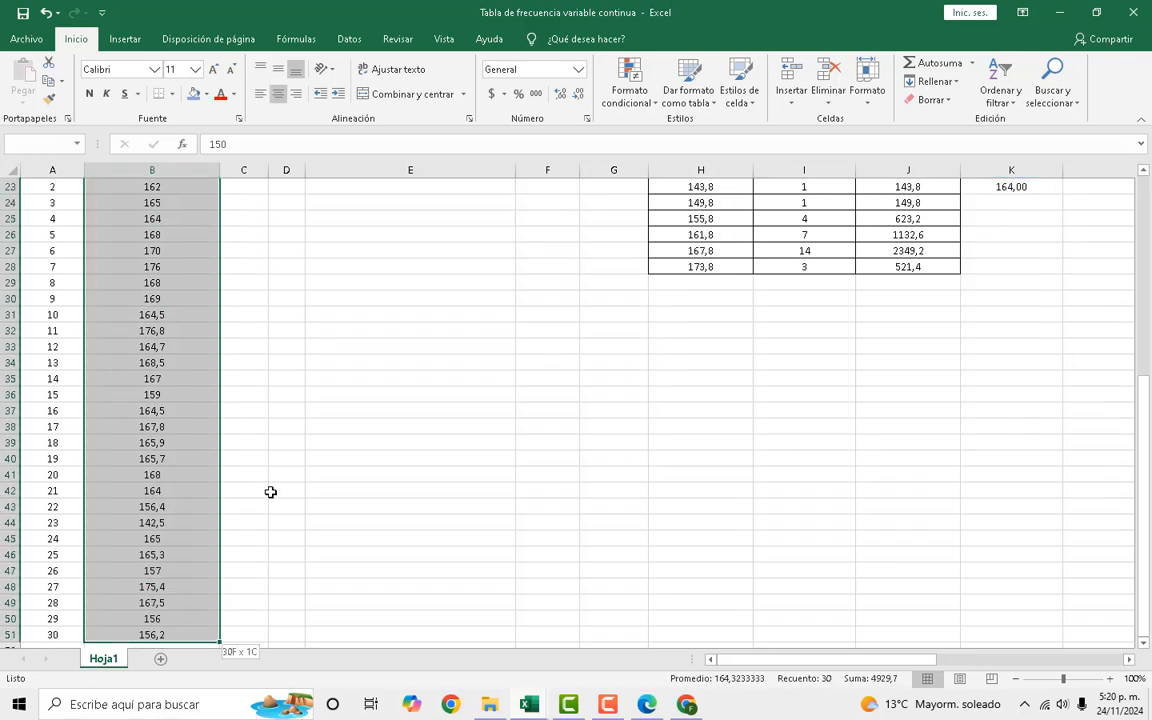
right_click(182, 487)
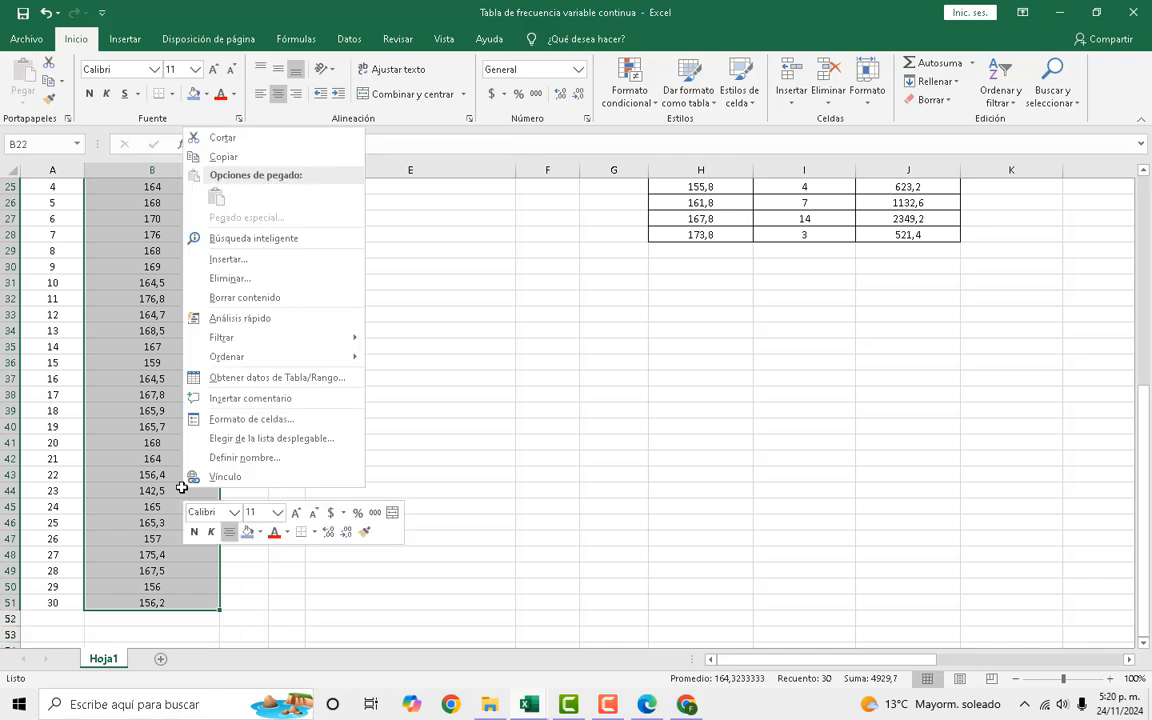
mouse_move(265, 358)
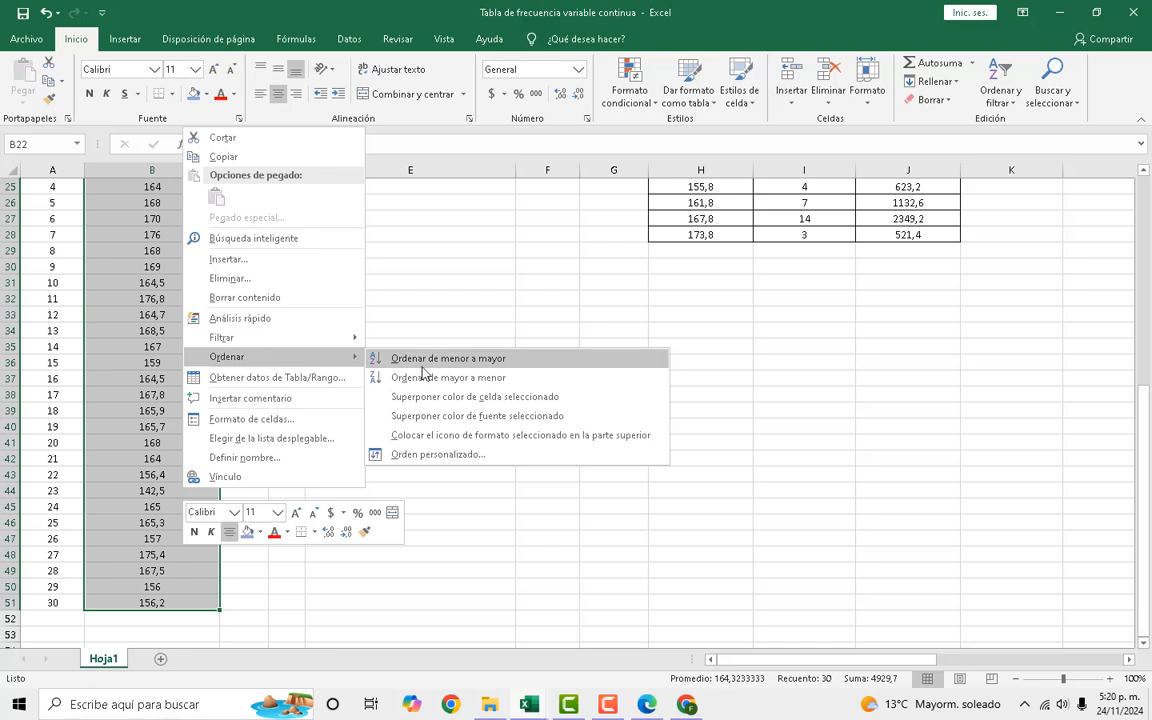
click(463, 360)
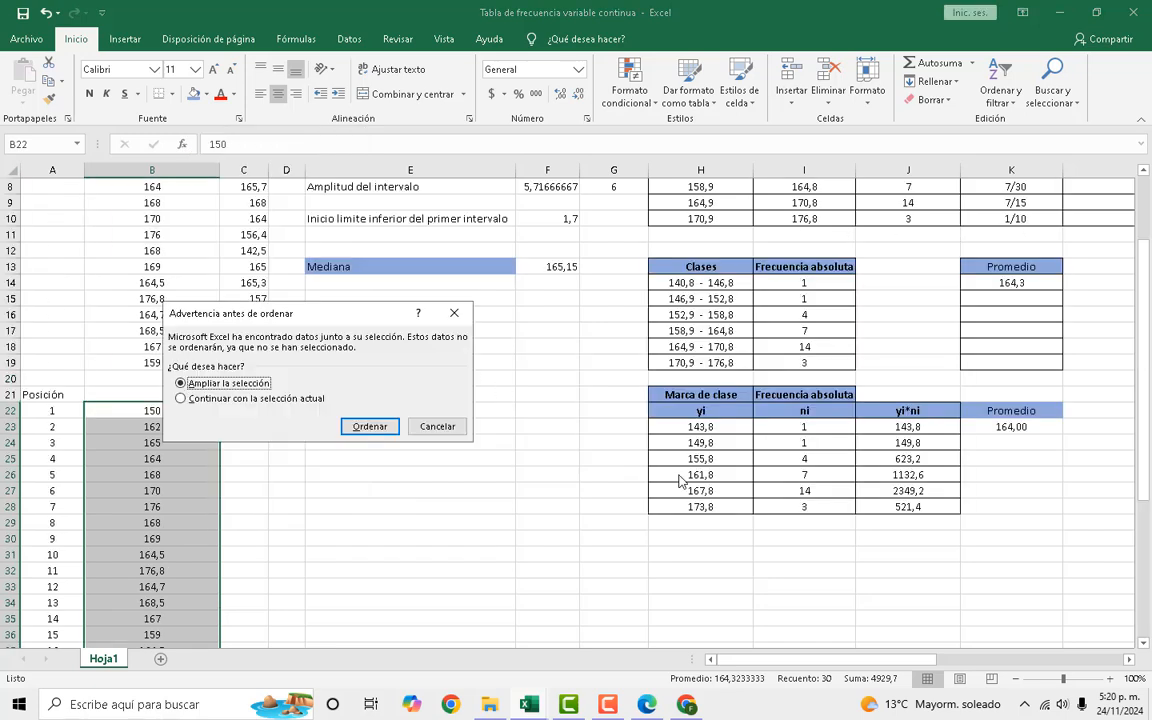
click(270, 399)
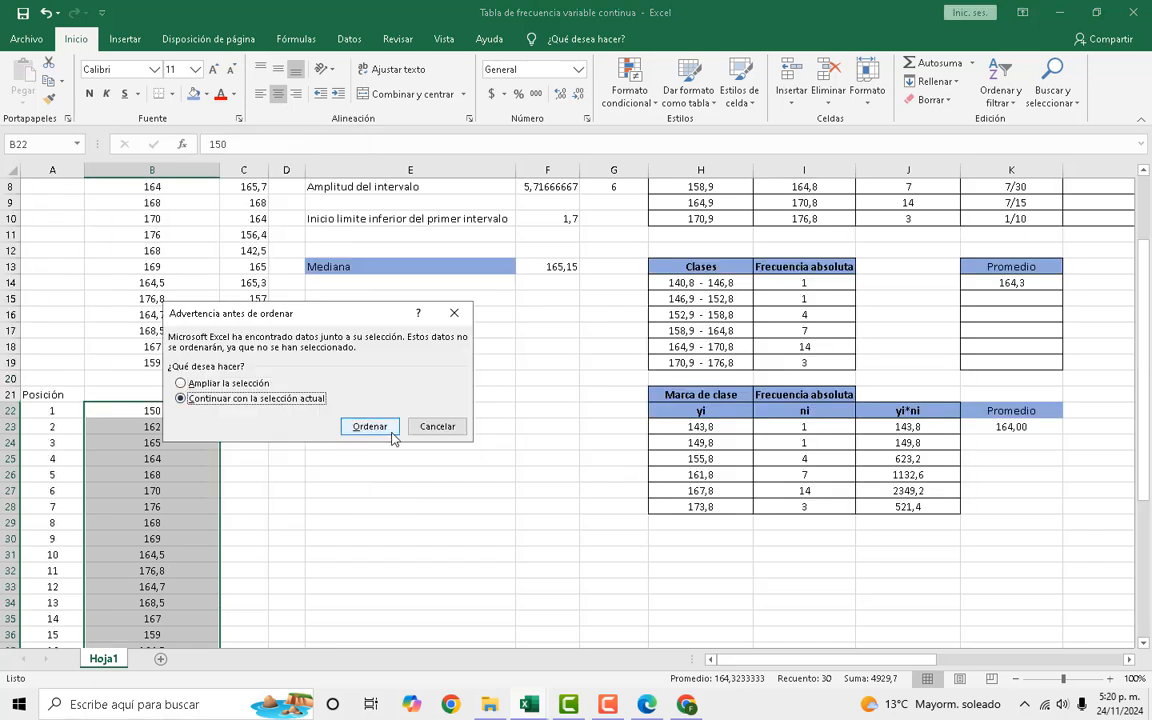
click(390, 432)
click(210, 474)
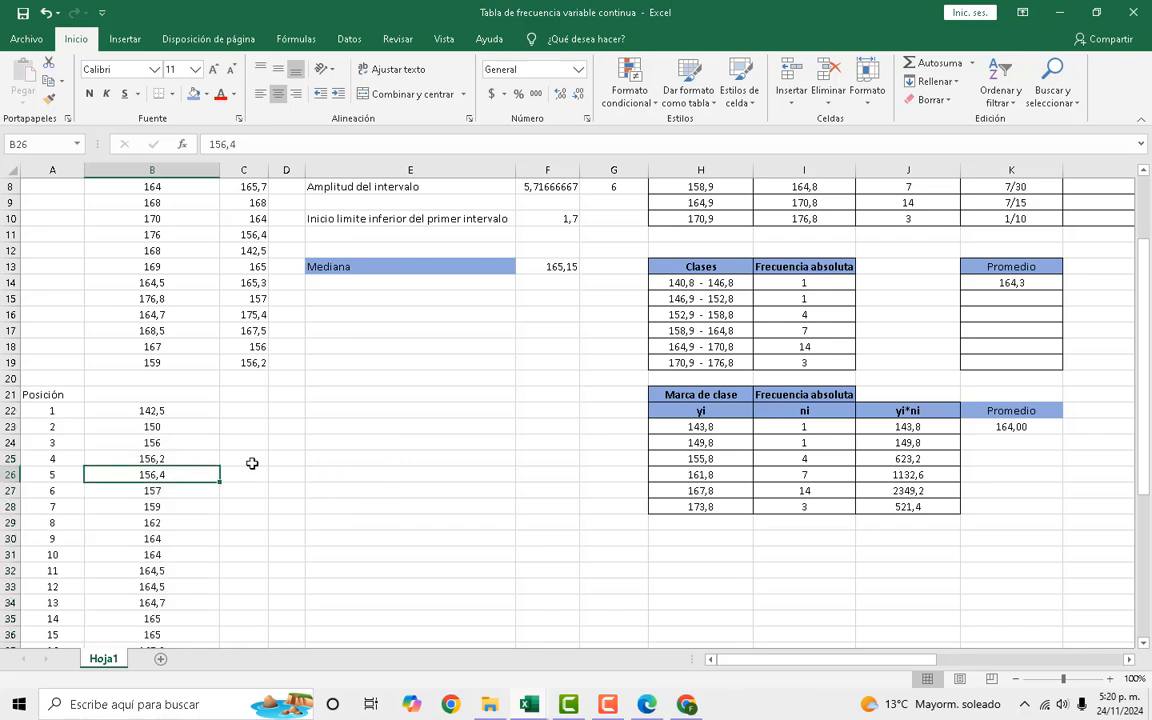
Examine the sorted list of heights against the median formula in F13 and locate central position 15 in A36.
scroll(252, 463, up, 2)
click(214, 507)
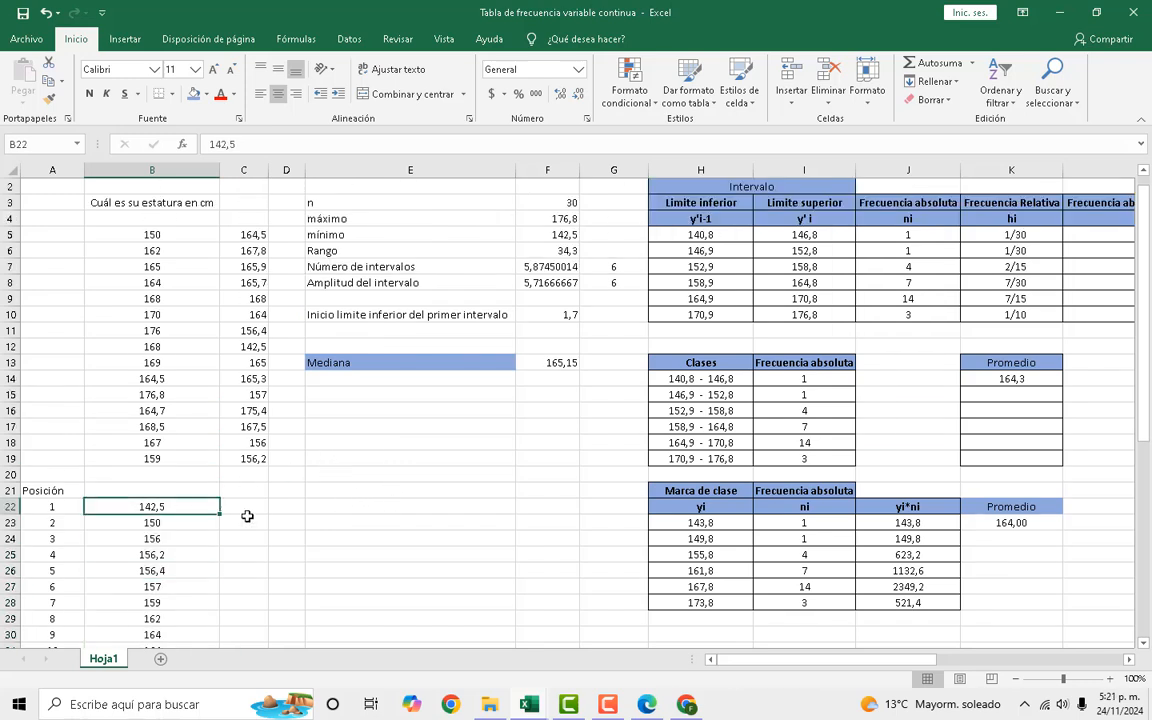
scroll(262, 526, down, 9)
scroll(268, 525, up, 7)
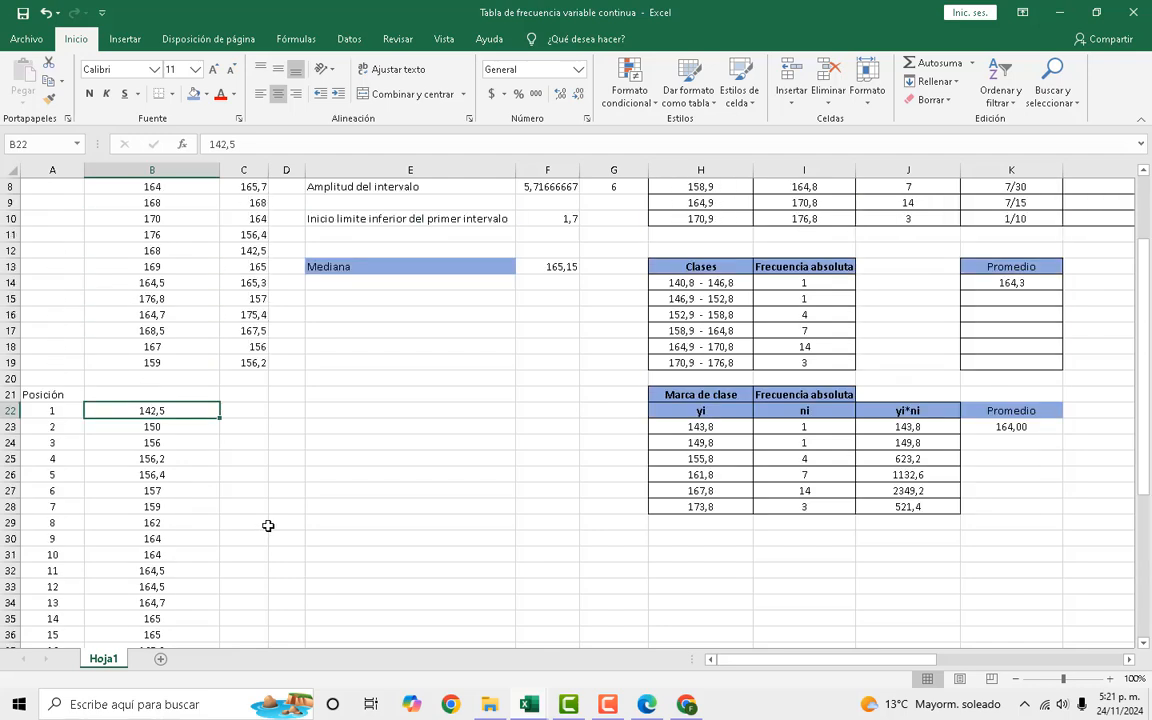
scroll(268, 525, up, 2)
click(556, 379)
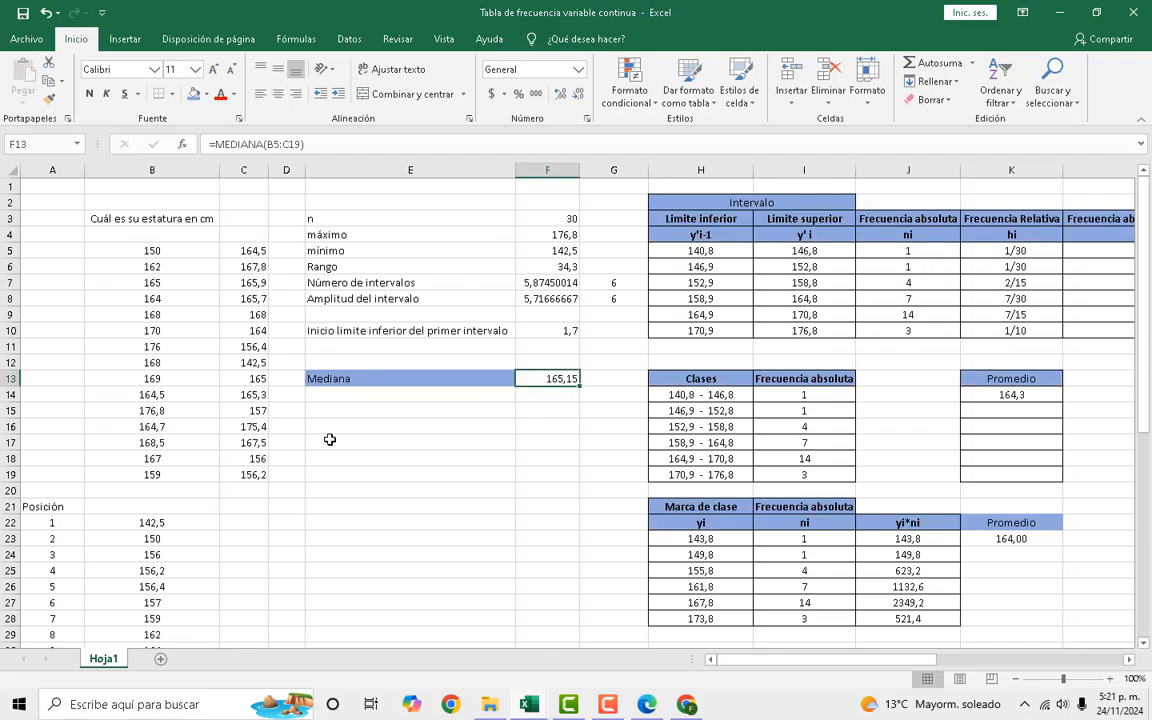
scroll(435, 502, down, 1)
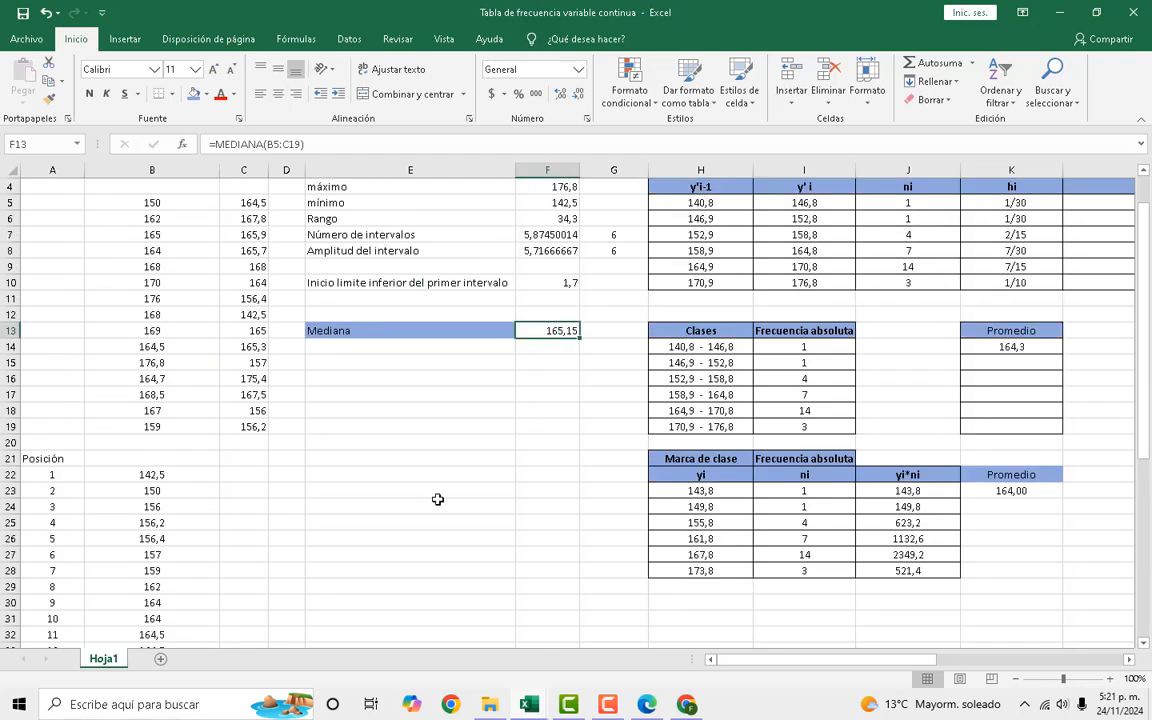
scroll(452, 432, down, 6)
scroll(56, 601, down, 1)
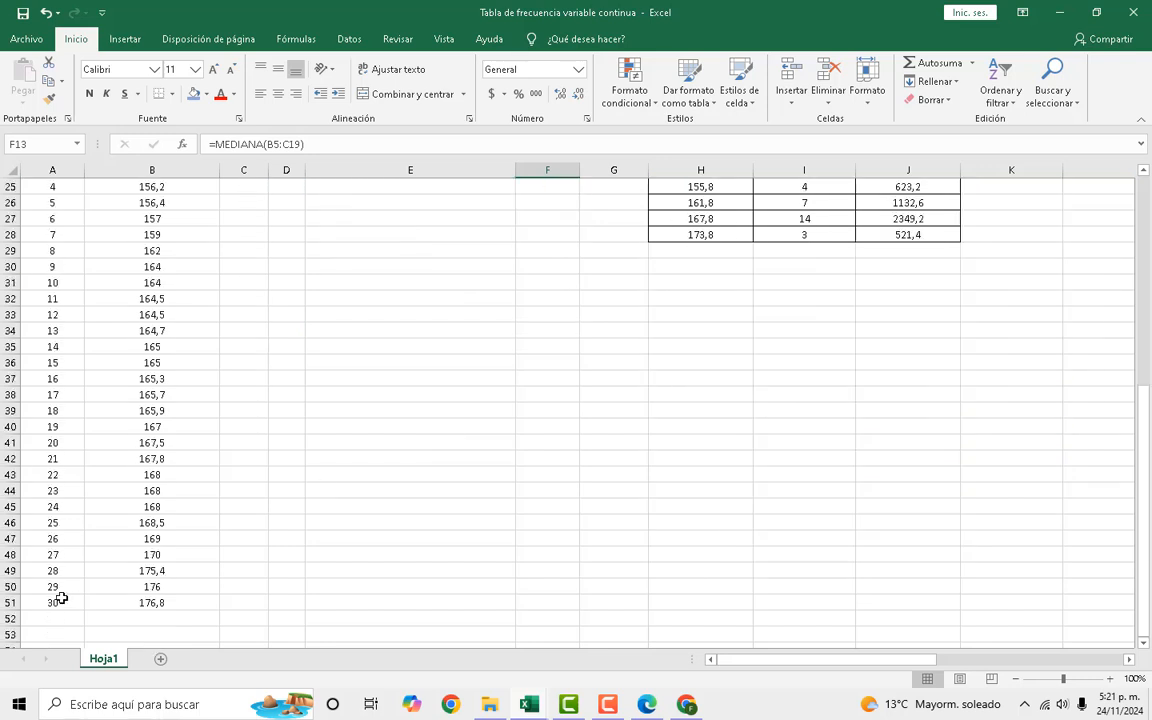
click(75, 363)
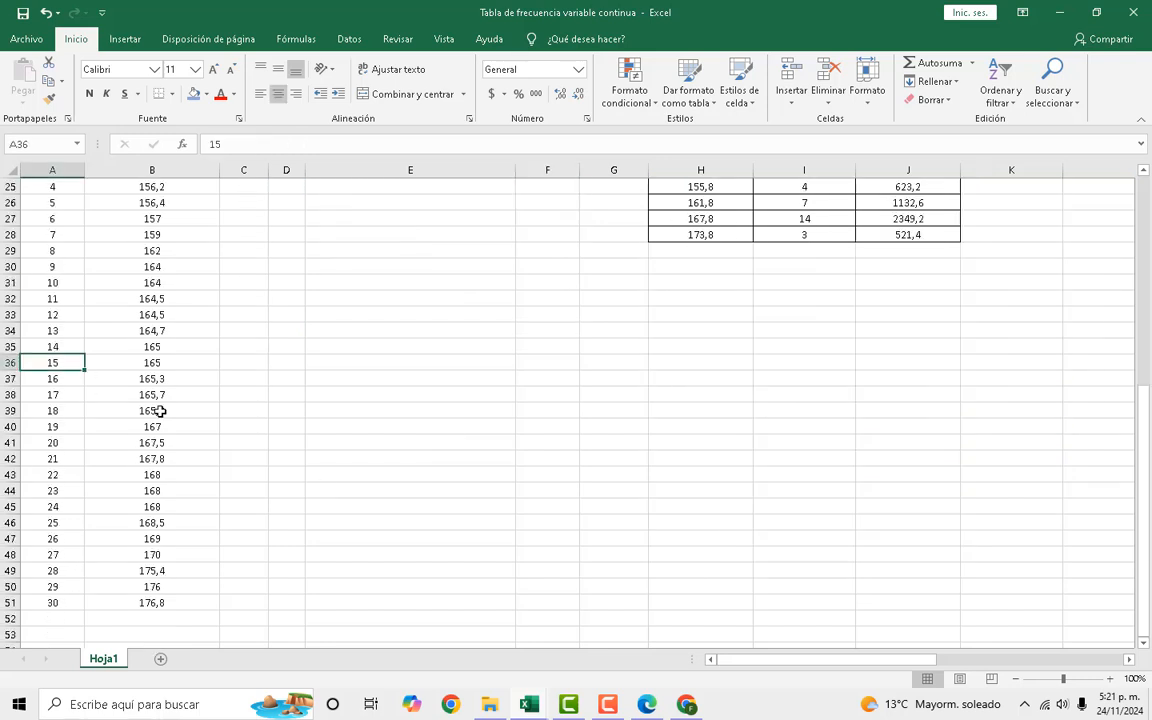
Examine the two central heights at positions 15 and 16 in B36:B37 of the sorted list.
key(Down)
key(Up)
key(Down)
key(Up)
key(Right)
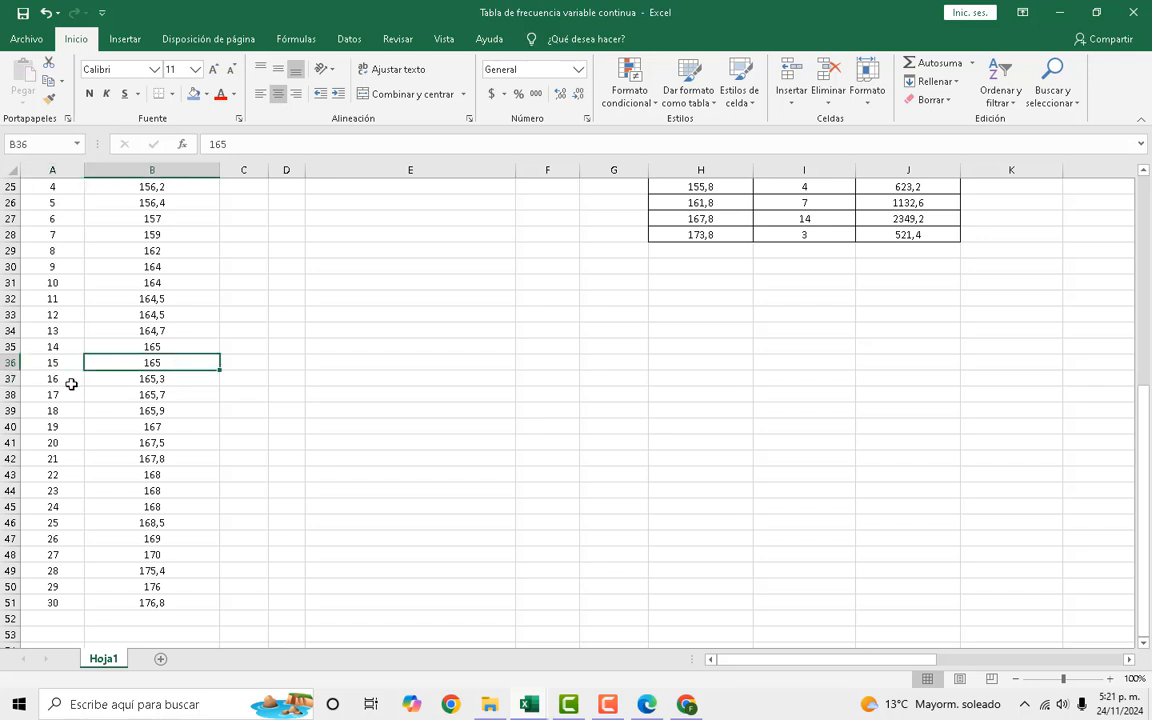
key(shift+Down)
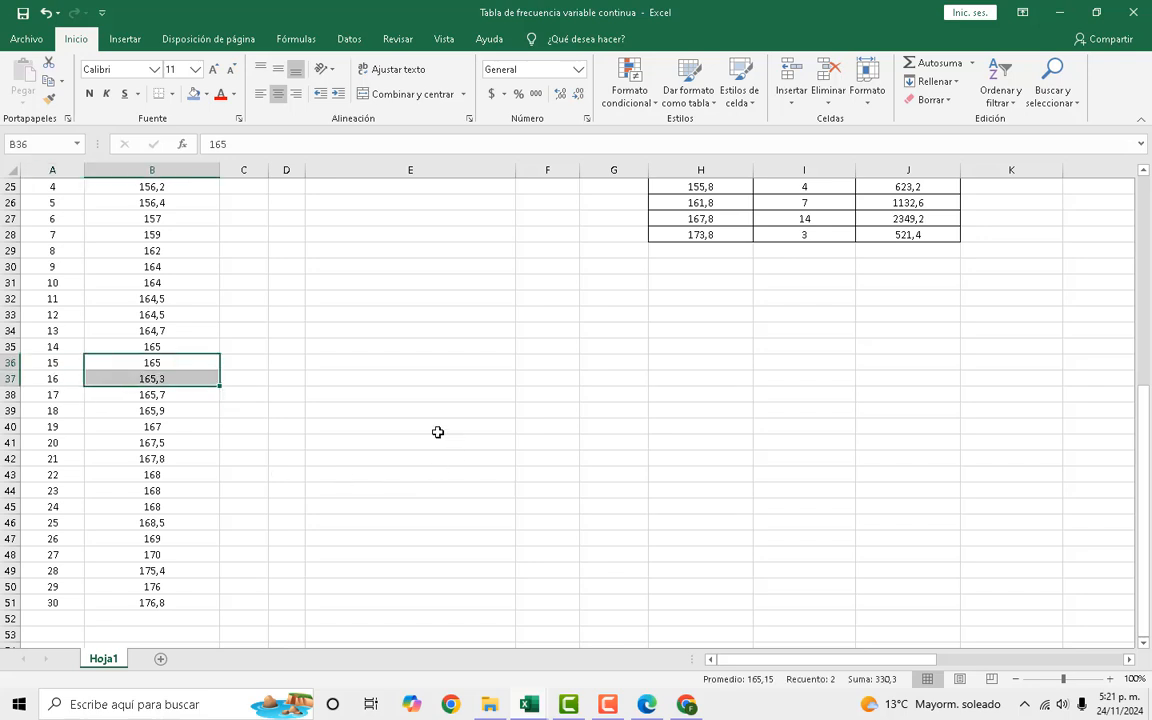
scroll(474, 421, up, 5)
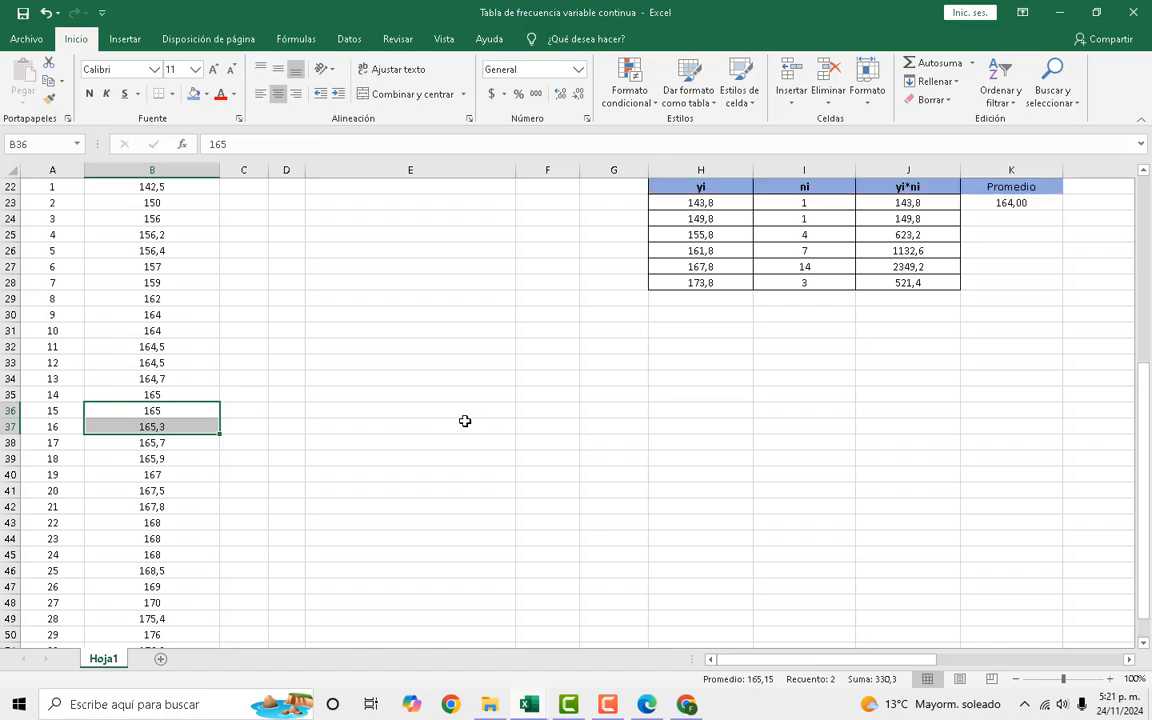
scroll(465, 421, down, 1)
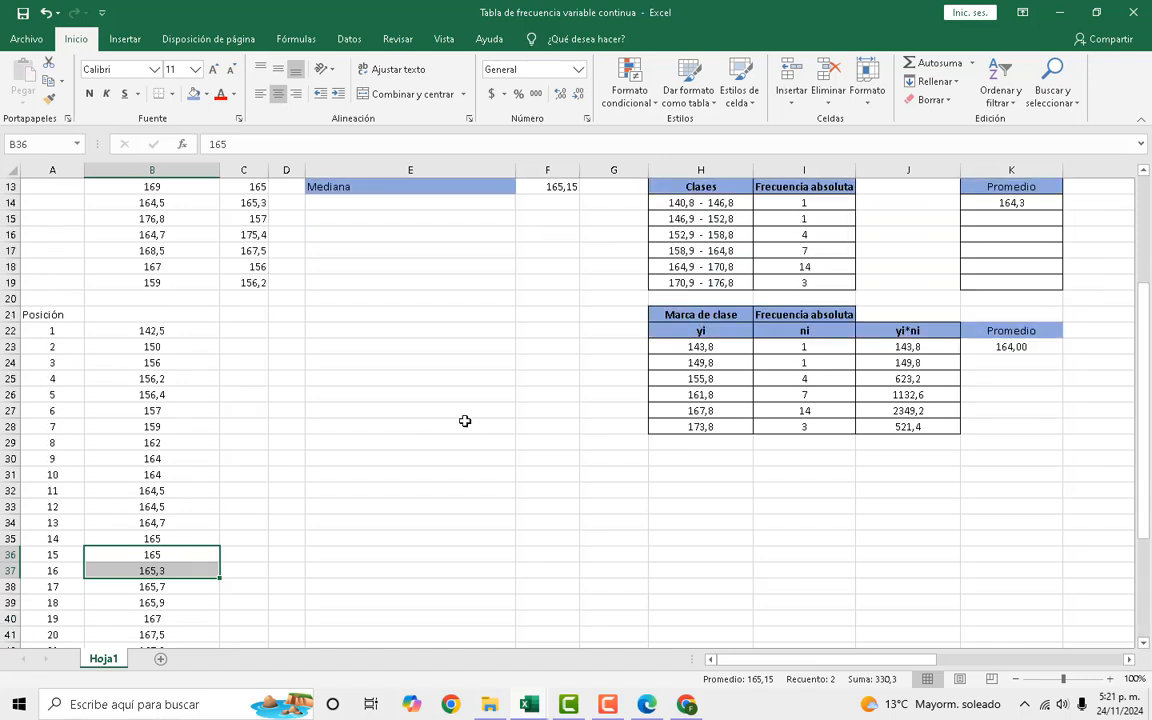
scroll(465, 421, down, 2)
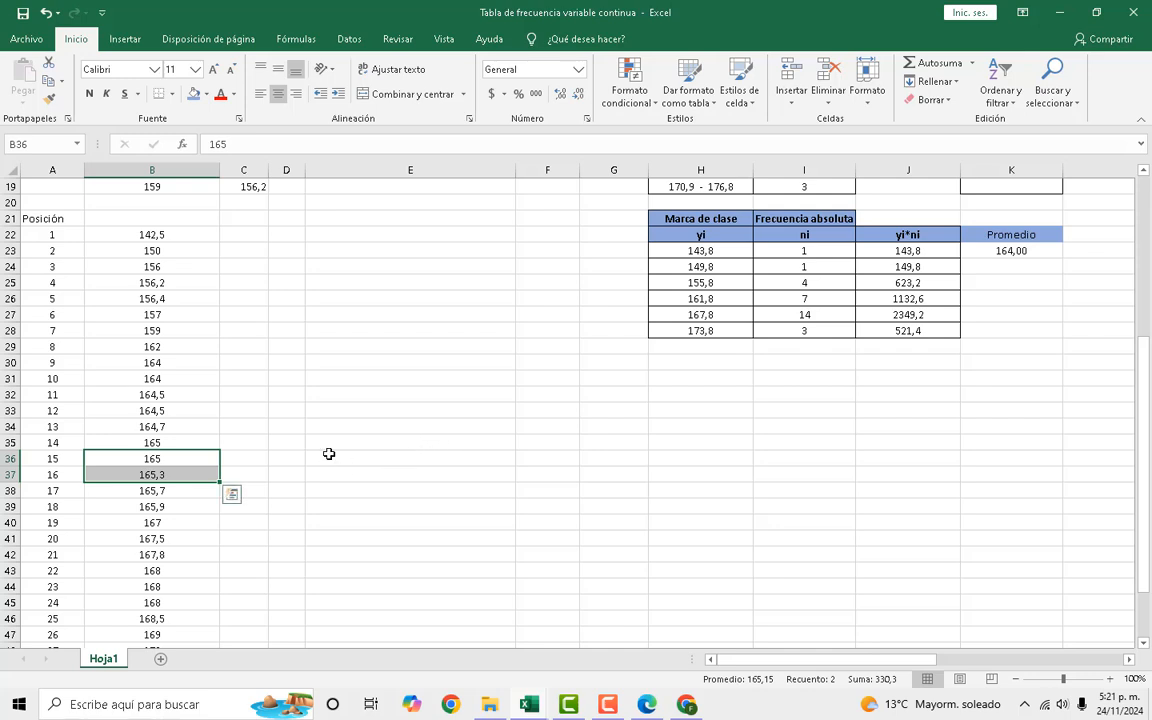
click(327, 457)
scroll(352, 462, up, 2)
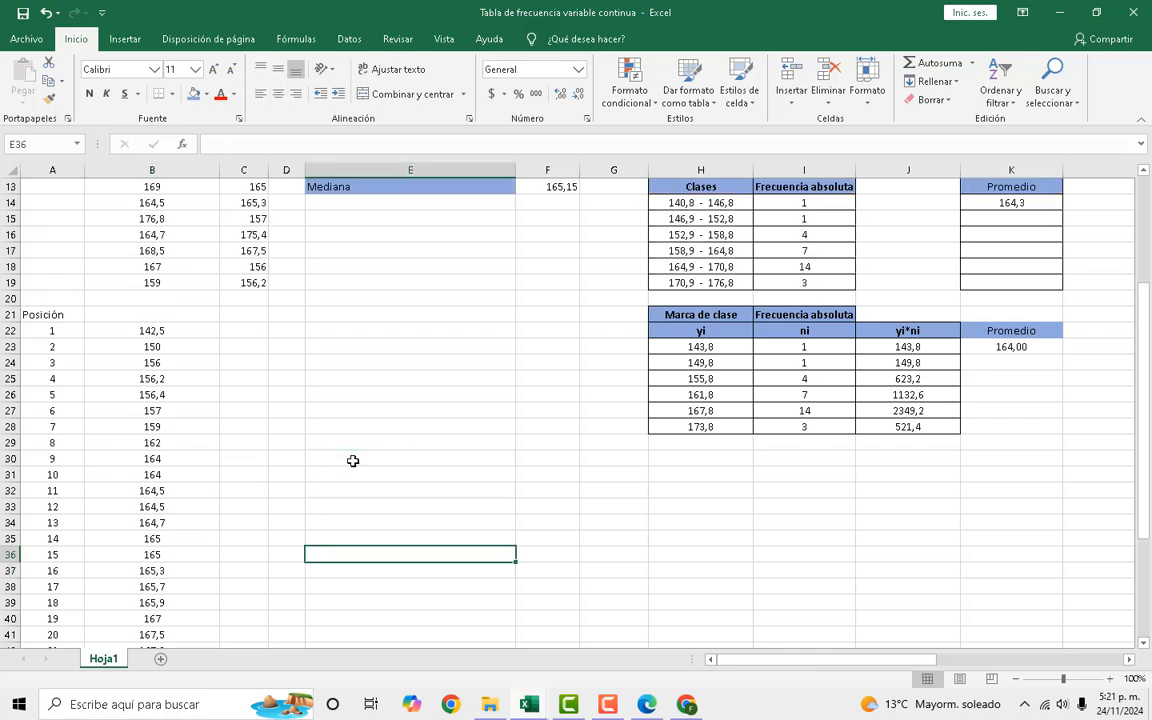
click(159, 572)
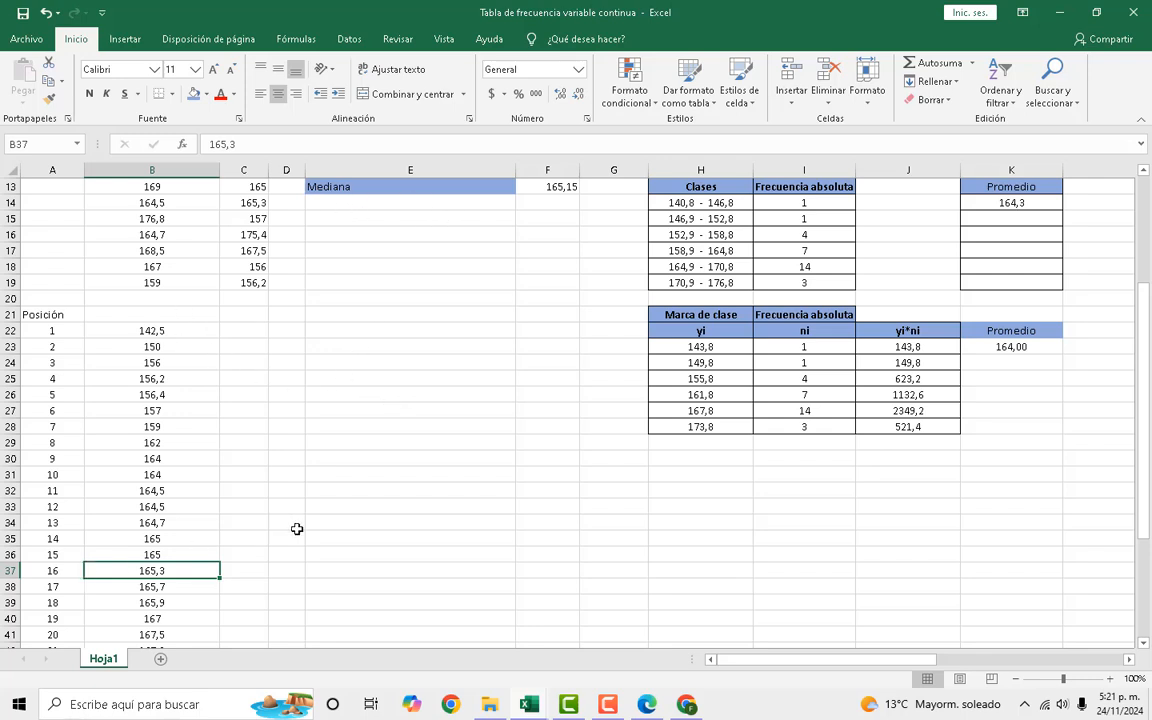
Enter the label "Mediana" in E22 and average the two central heights in F22 with =(B36+B37)/2.
click(337, 330)
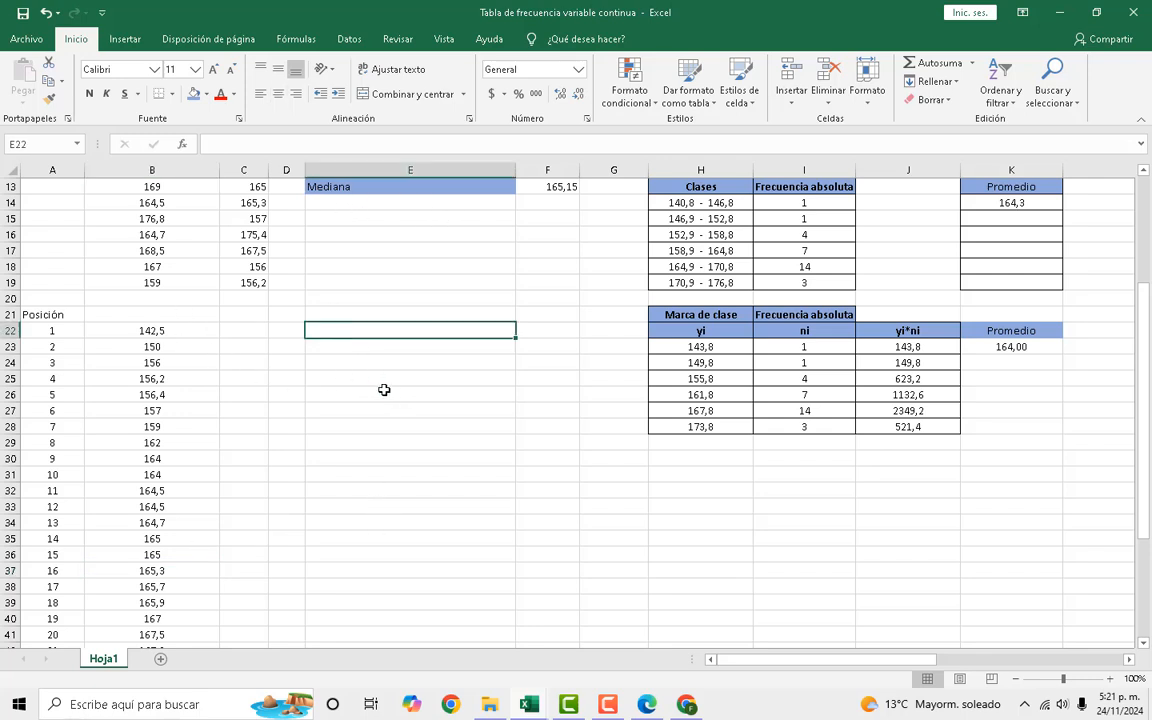
text(M)
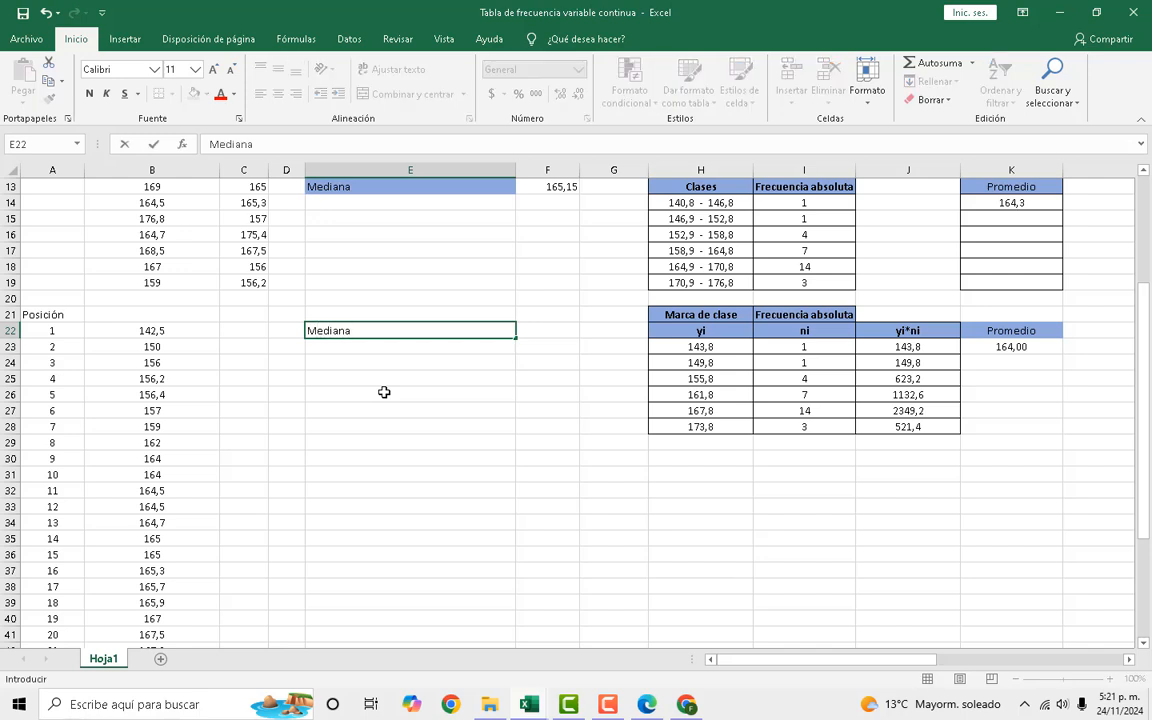
text(ediana)
key(Tab)
text(=)
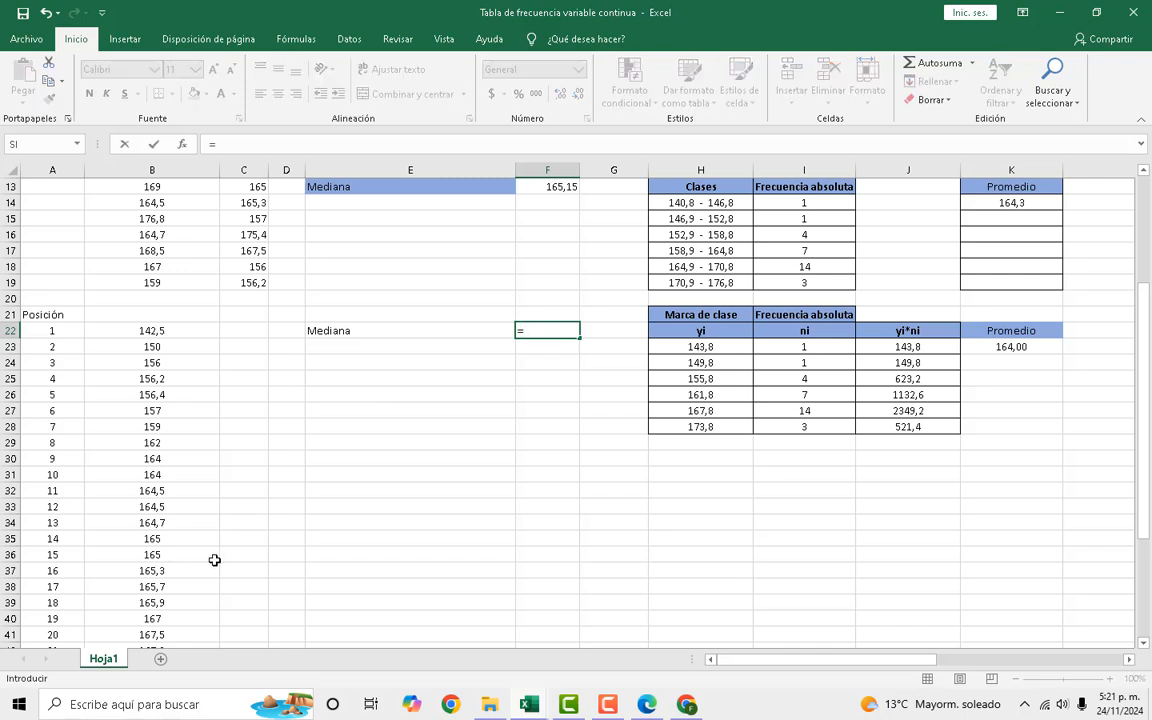
text(()
click(191, 557)
text(+)
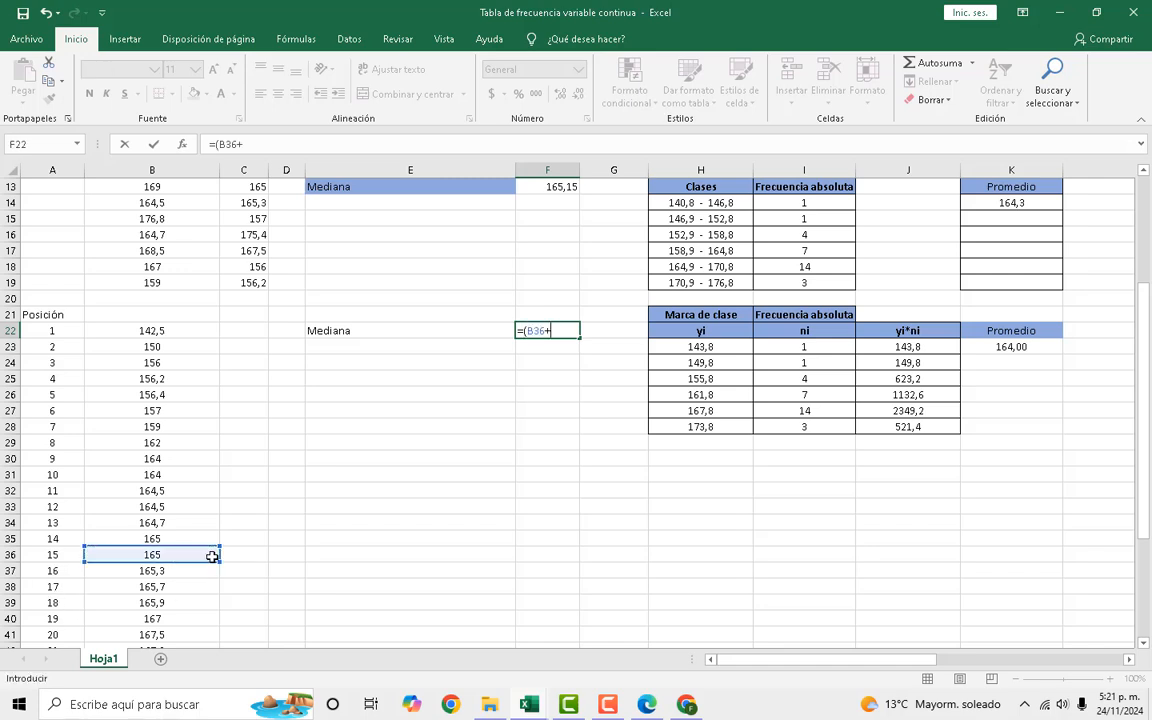
click(187, 574)
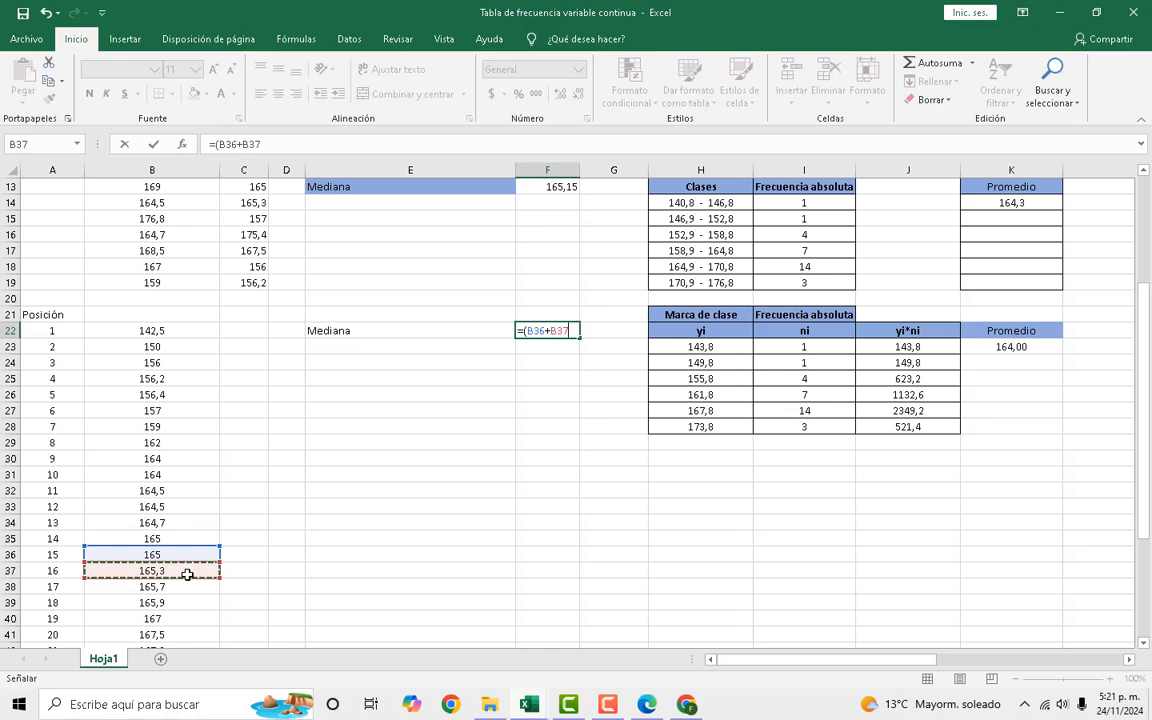
text())
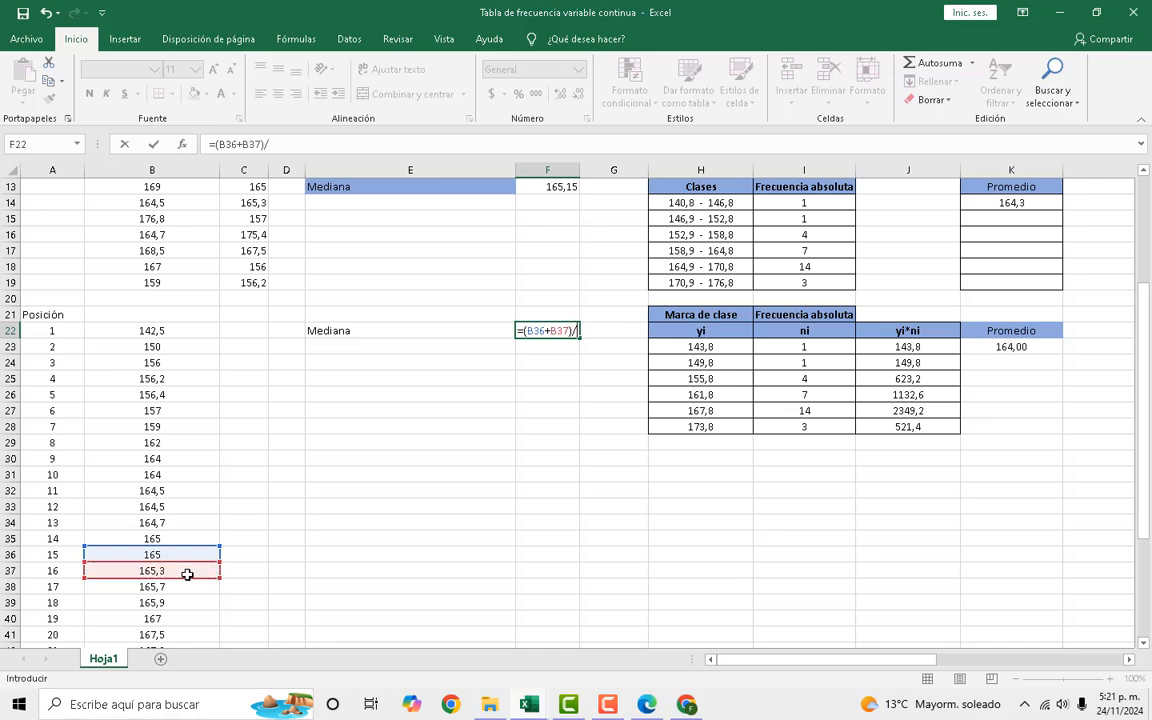
text(/2)
key(Return)
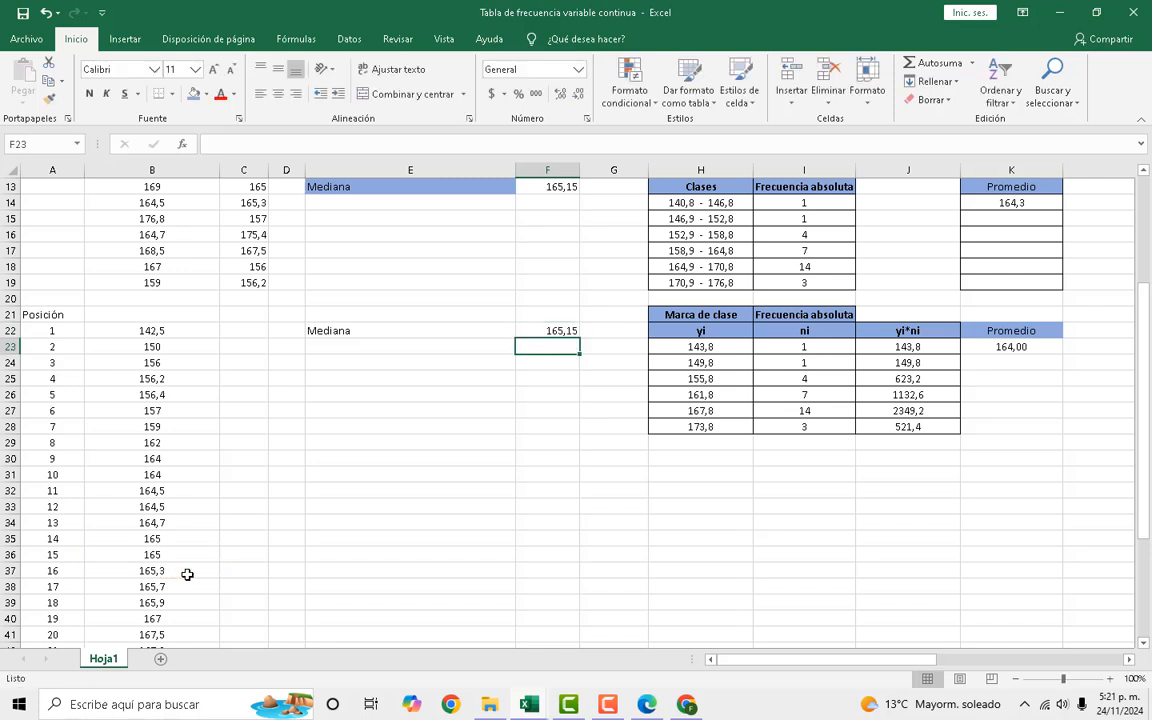
Fill the "Mediana" label cell E22 with the same blue as the label in E13.
scroll(468, 452, up, 2)
click(557, 285)
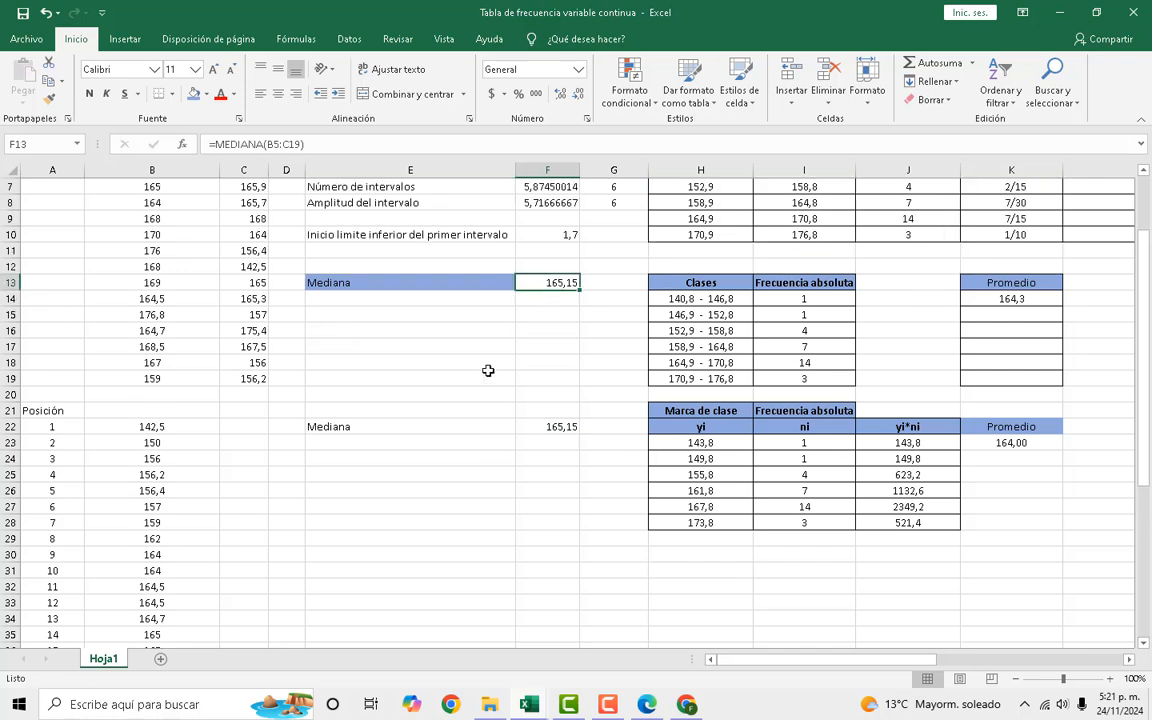
click(401, 428)
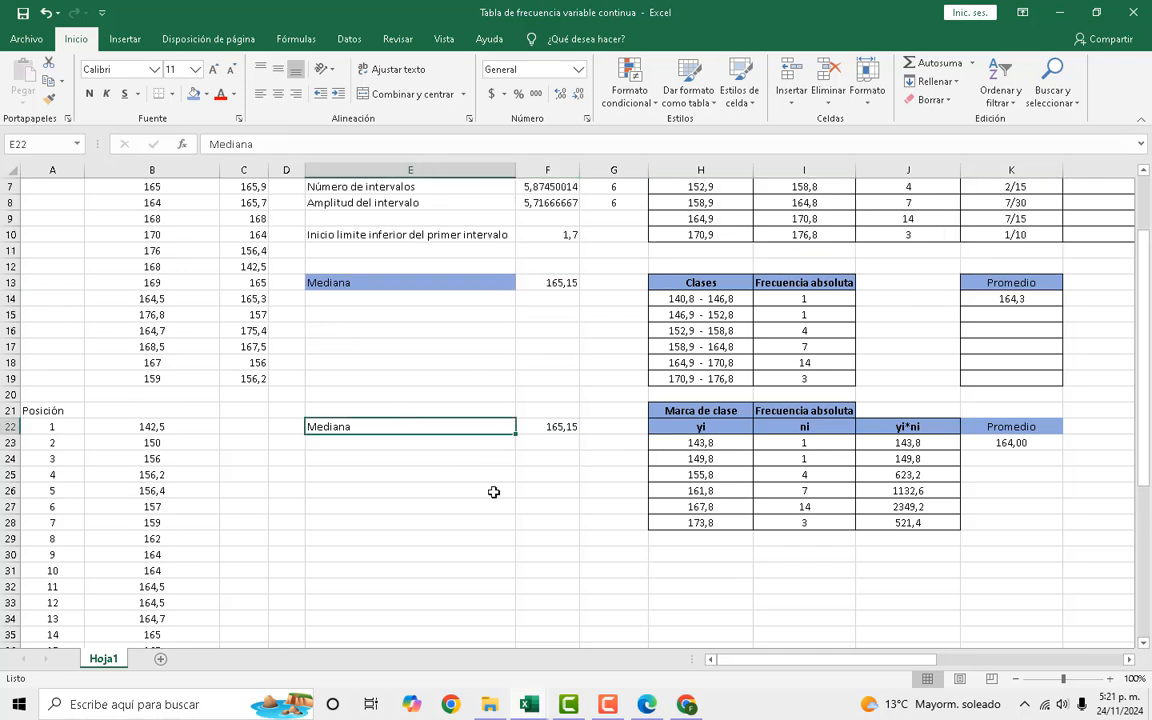
click(193, 93)
click(548, 455)
Compare the manual median in F22 with the function-based median in F13 and review the original heights from B5 and C5.
click(549, 427)
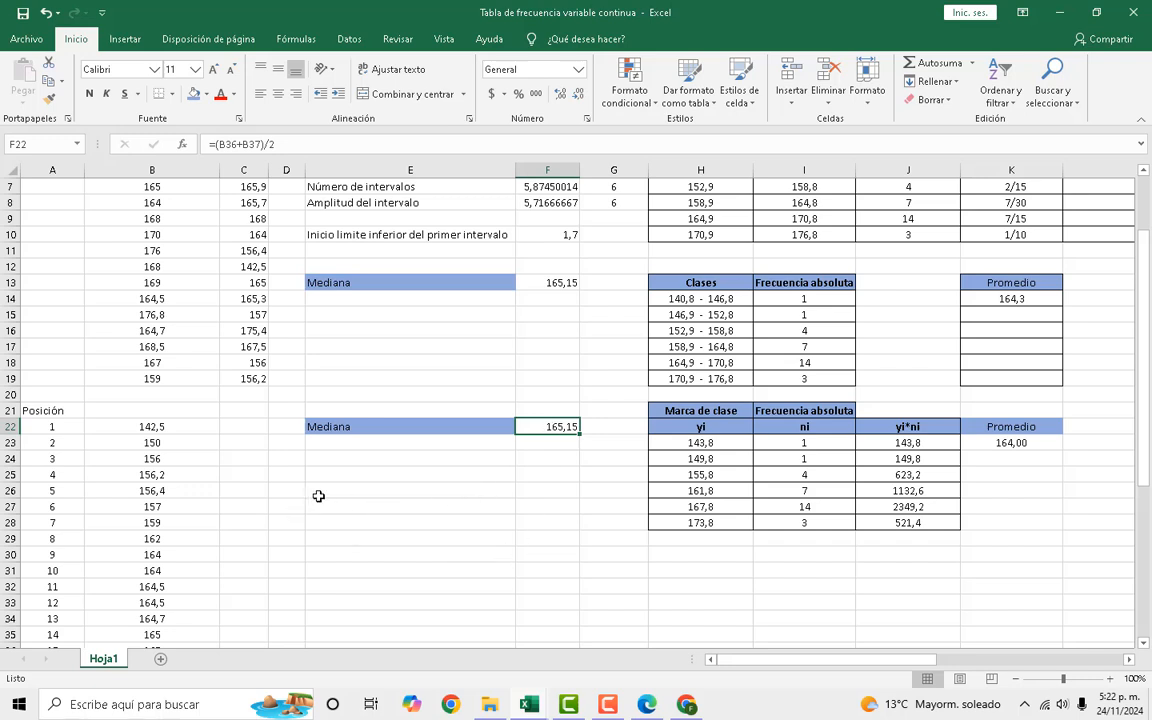
scroll(223, 514, down, 2)
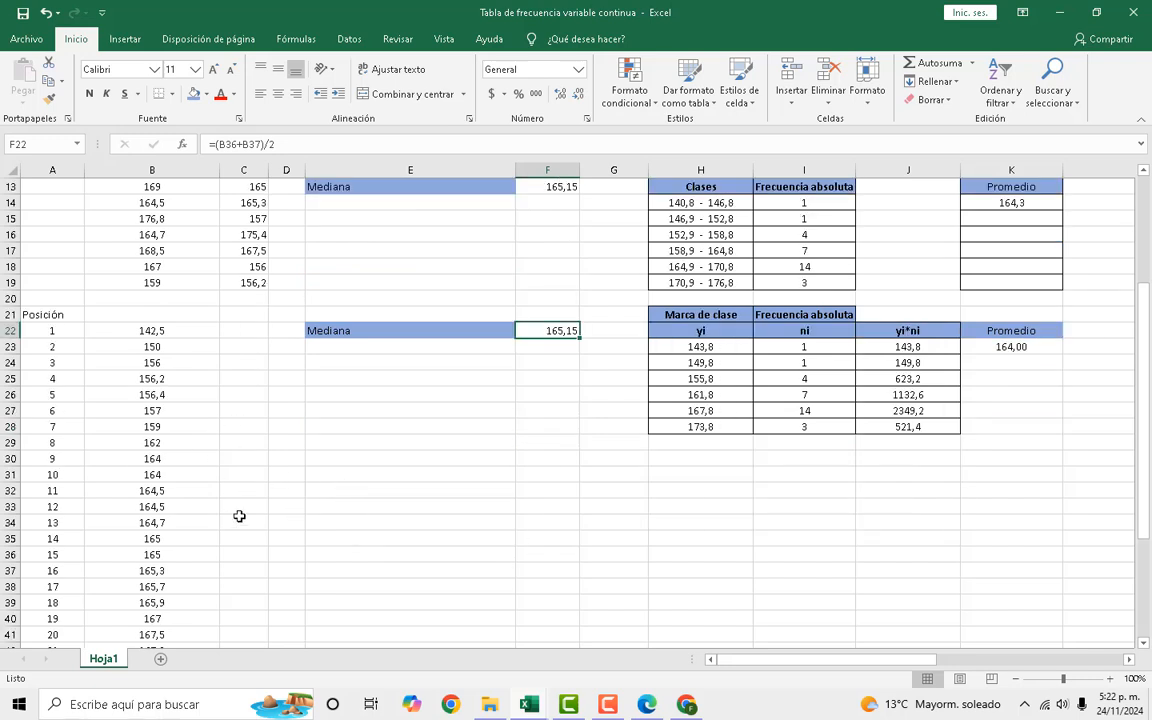
scroll(457, 537, up, 4)
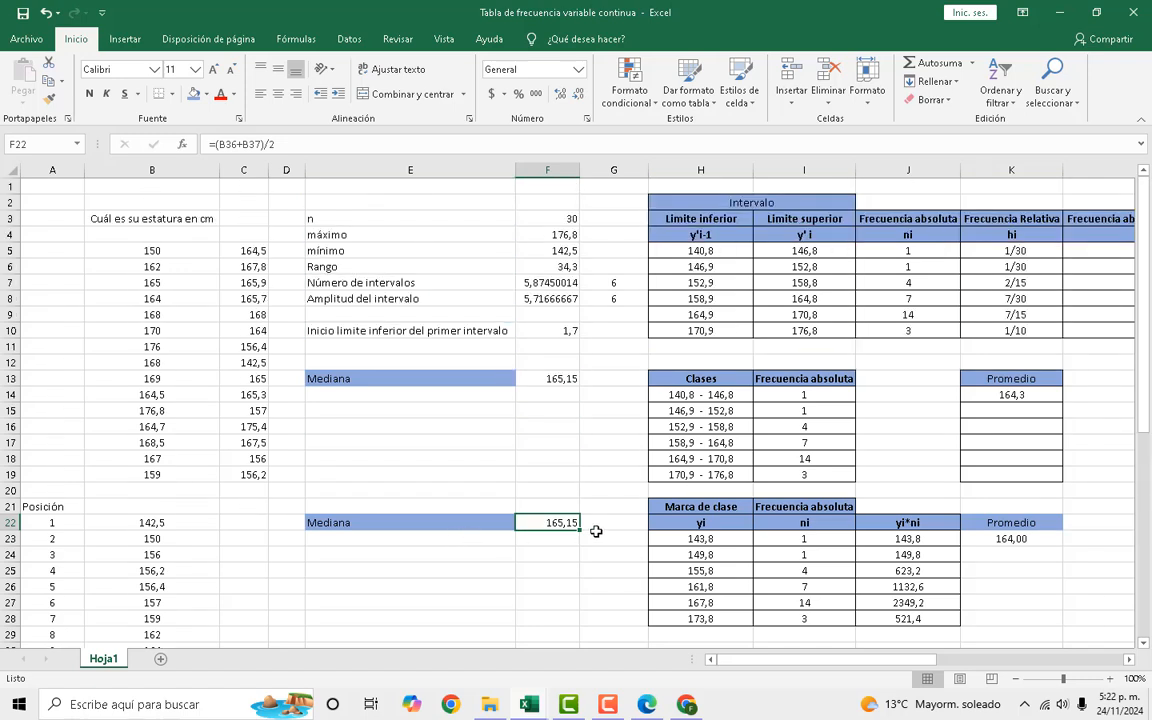
click(568, 378)
click(562, 522)
click(158, 251)
click(230, 251)
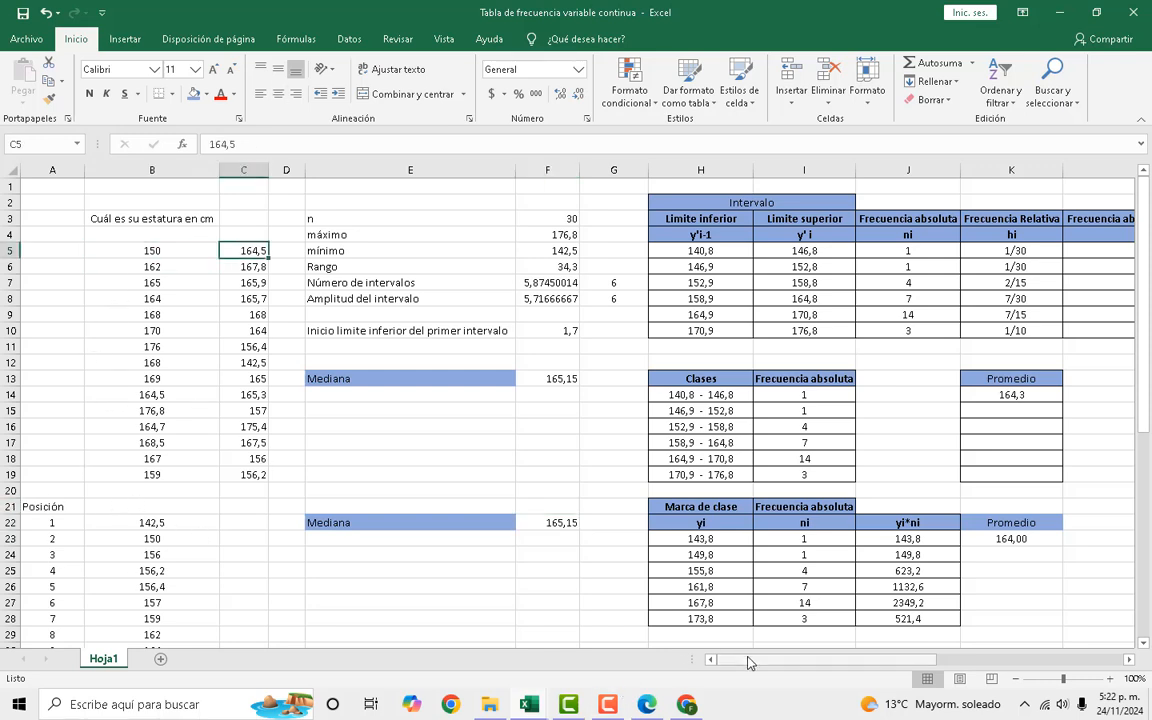
Compare the sample size n in F3 with the last cumulative absolute frequency in L10 of the interval table.
drag(753, 665, 855, 665)
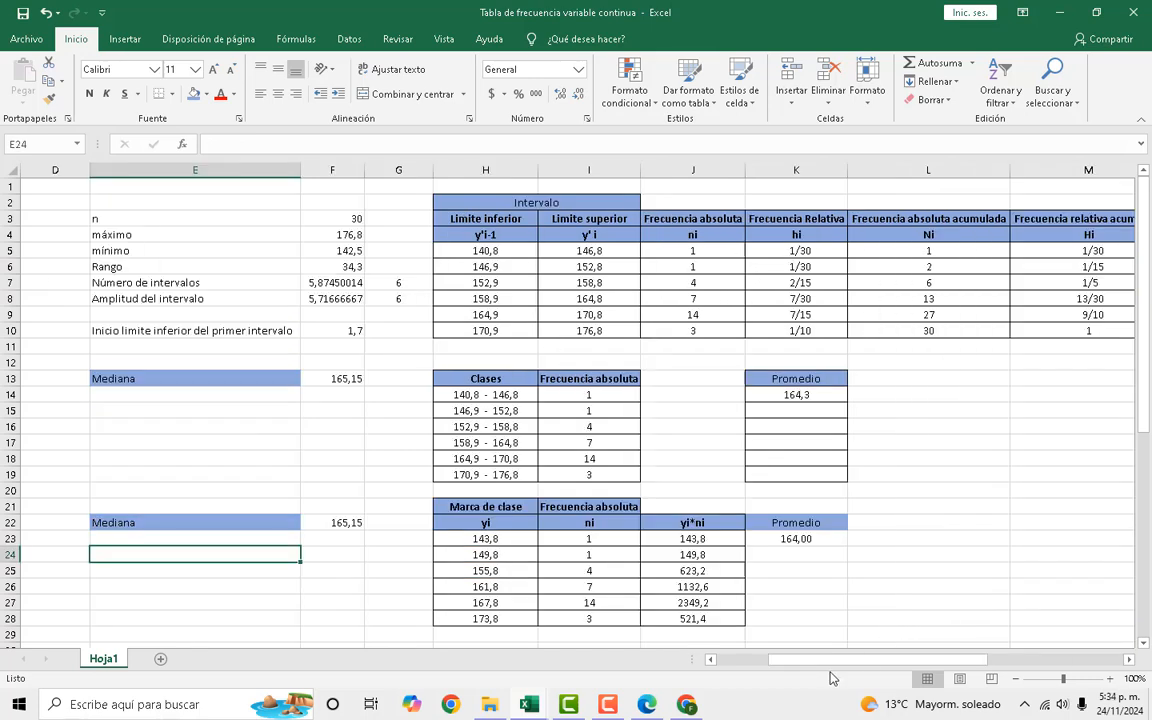
drag(826, 661, 851, 664)
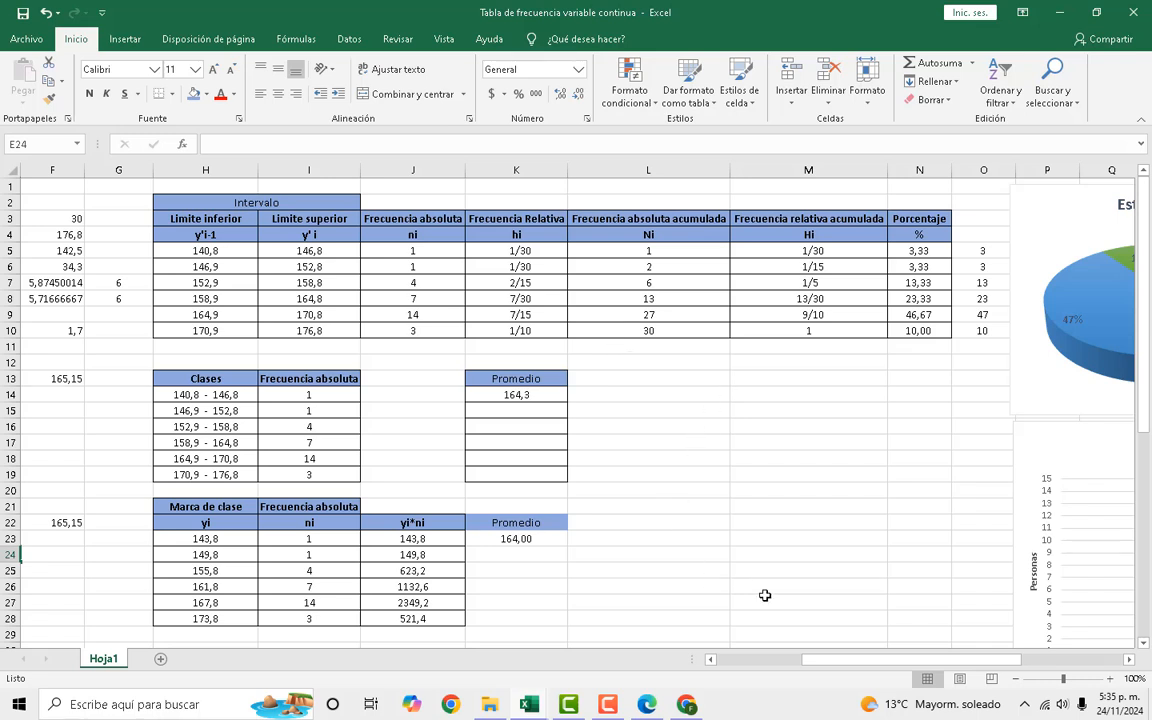
scroll(721, 594, left, 3)
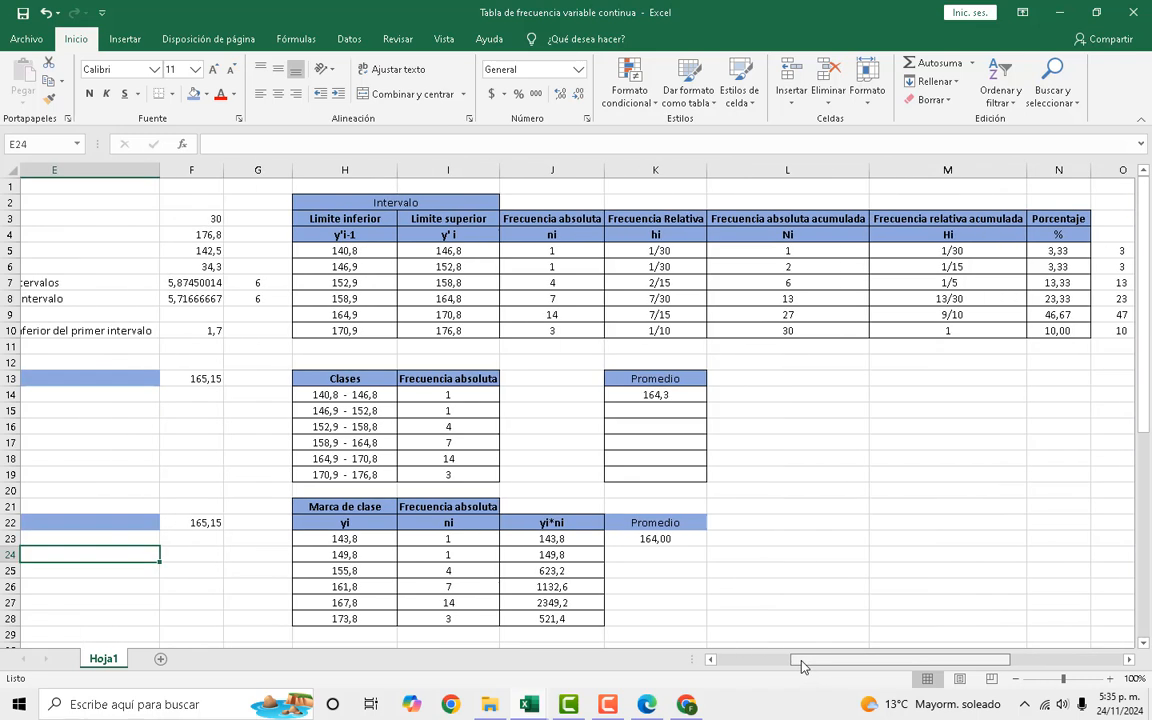
click(787, 321)
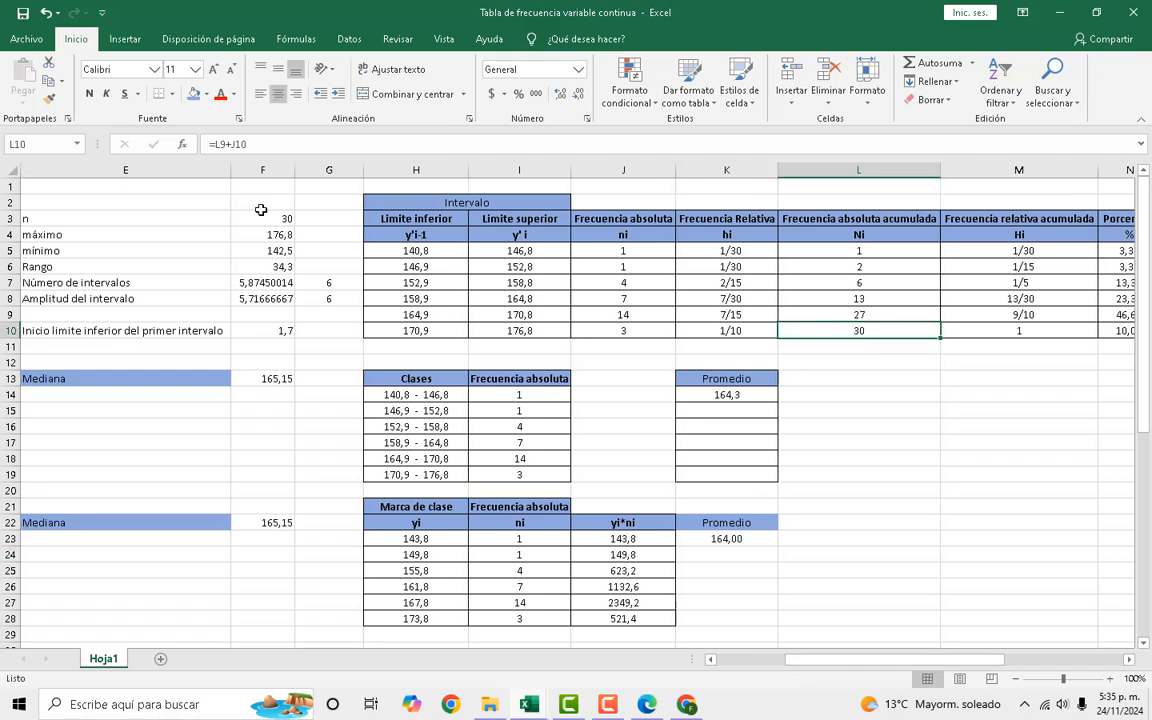
click(202, 220)
click(255, 218)
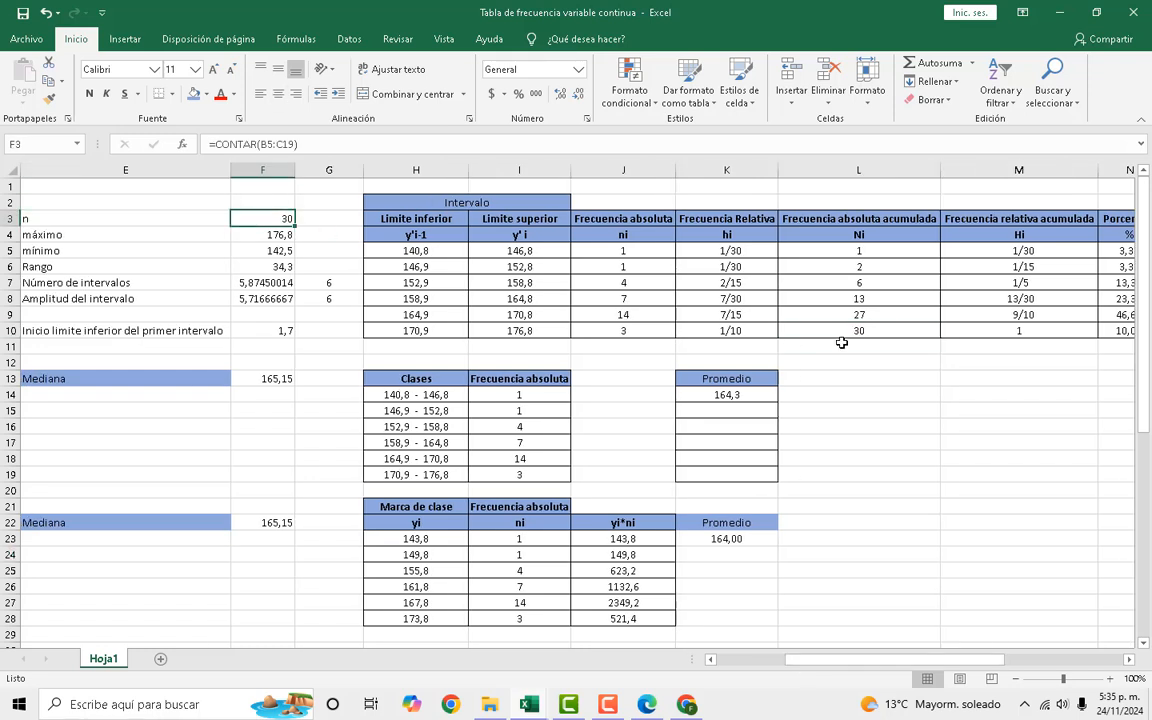
click(855, 331)
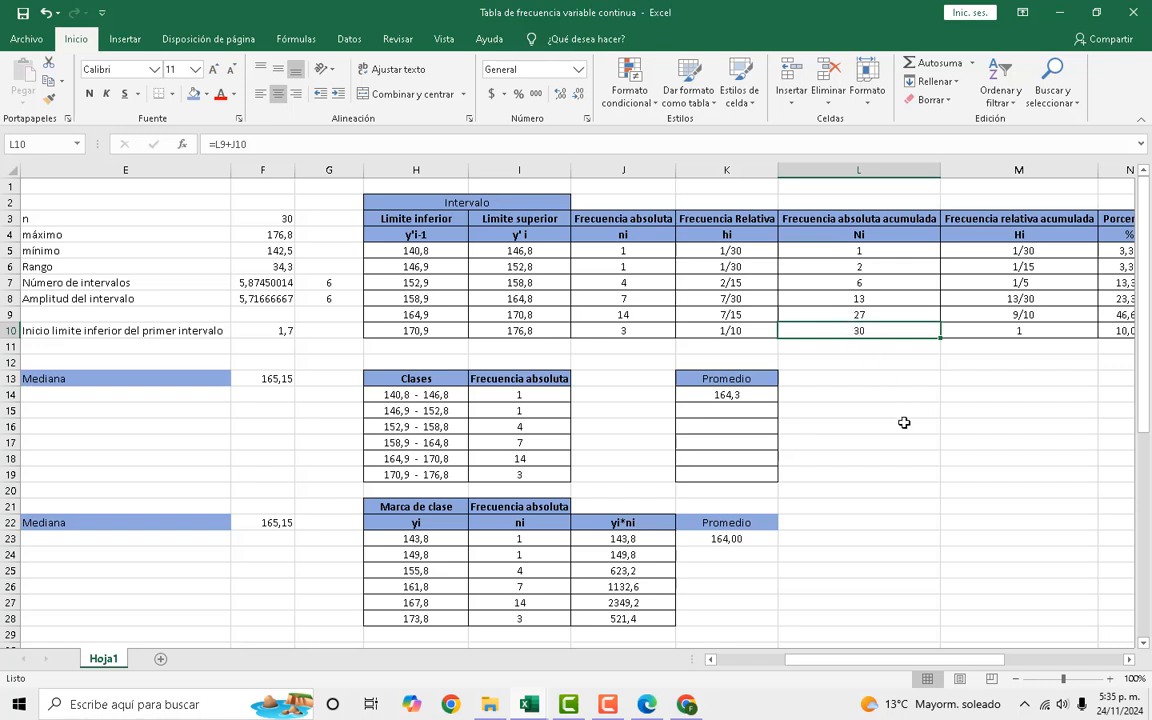
Examine the cumulative absolute frequencies in L5:L10 against the class intervals and the absolute frequencies in column J.
click(873, 251)
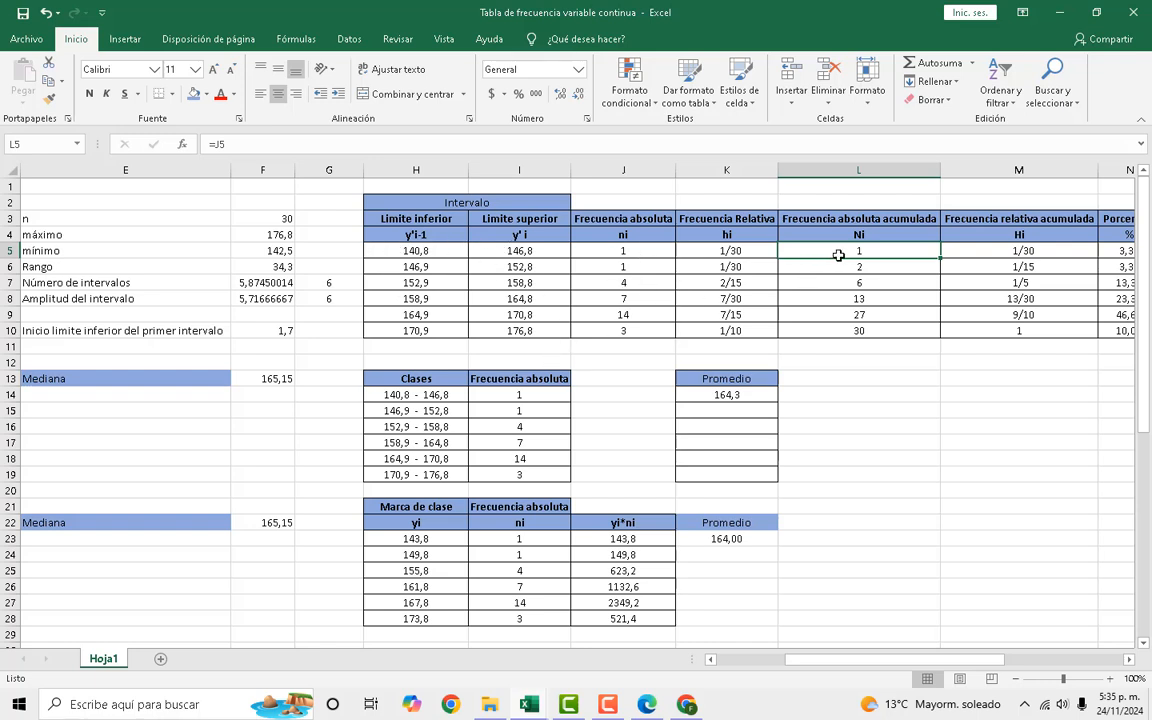
click(872, 270)
click(876, 283)
click(877, 299)
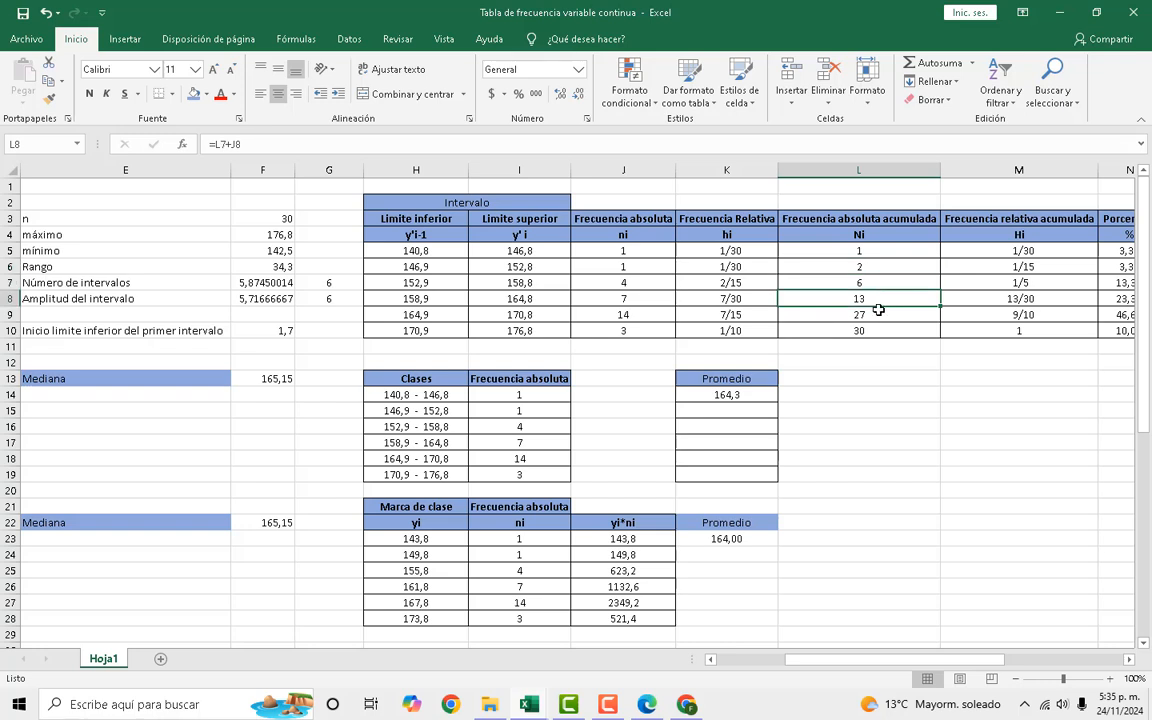
click(878, 315)
click(877, 331)
click(887, 253)
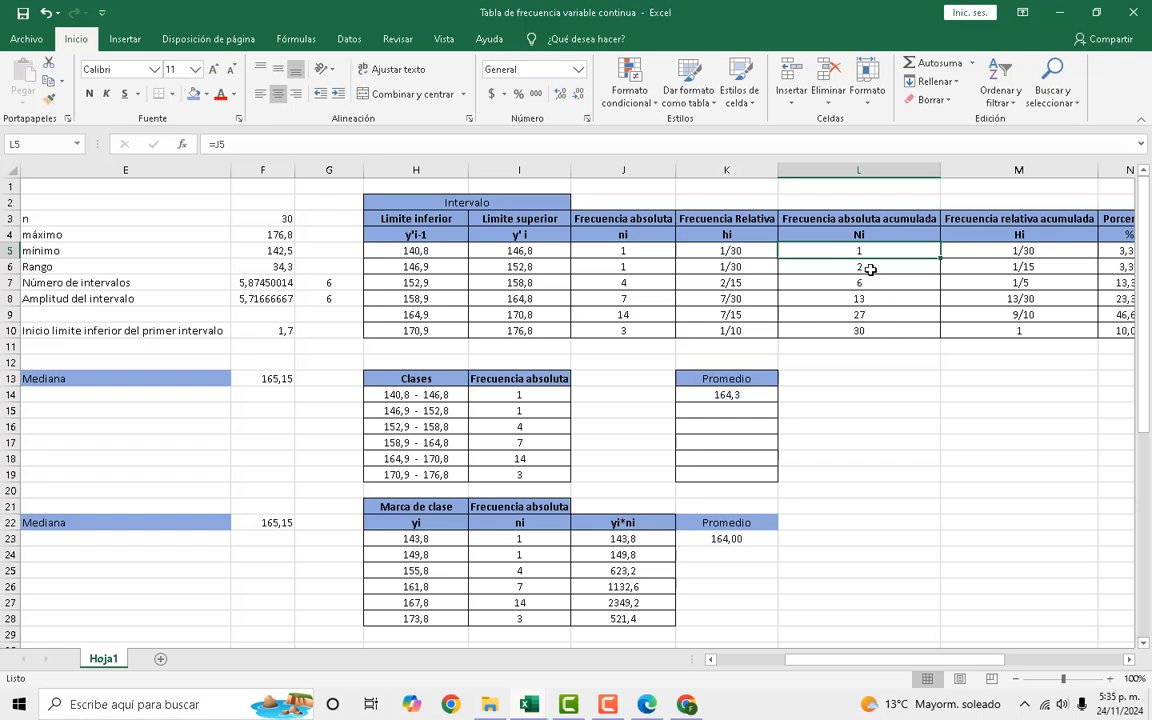
click(879, 266)
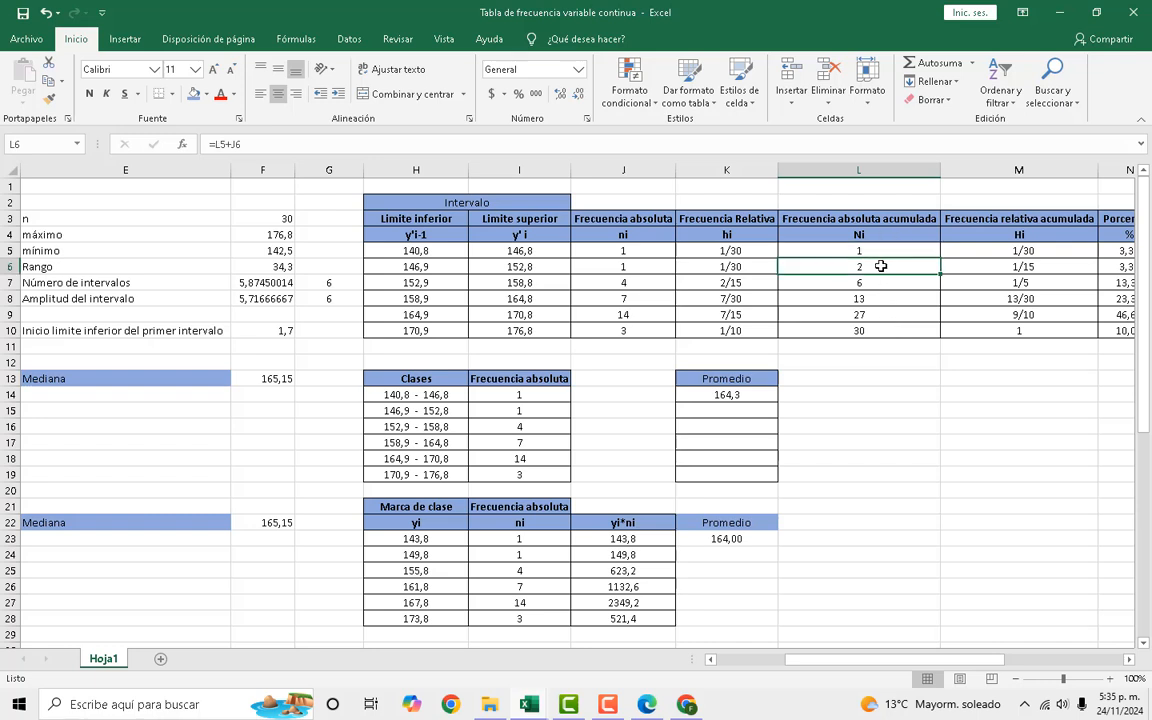
click(880, 282)
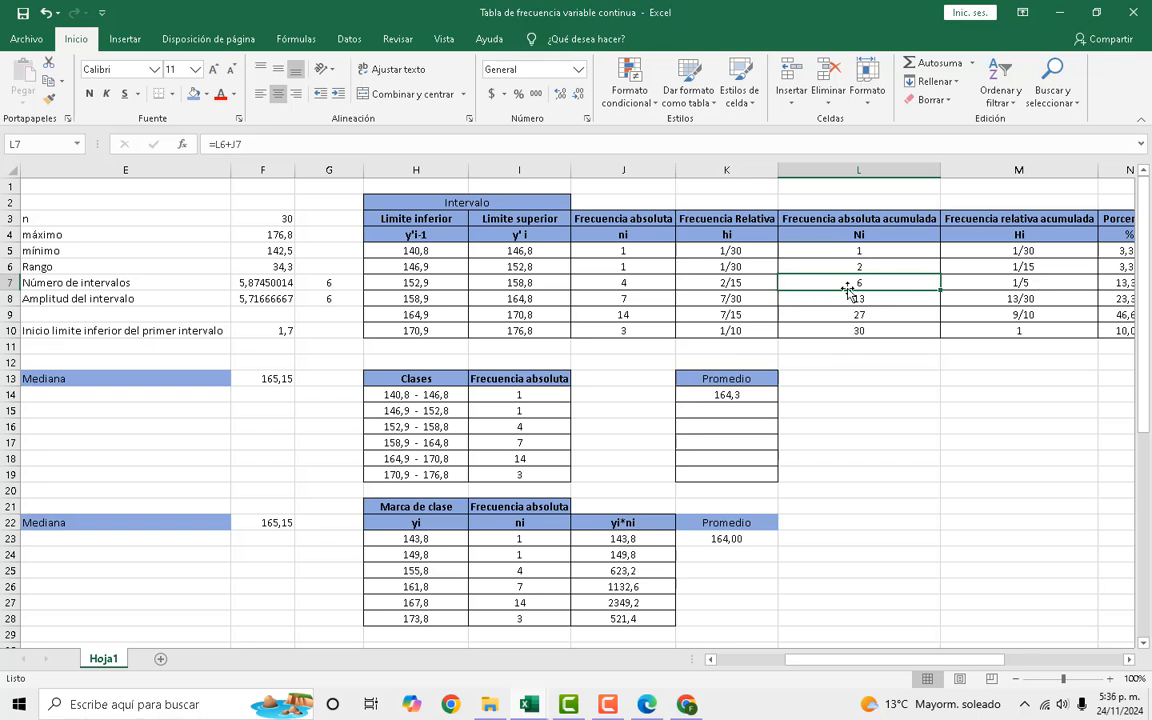
click(869, 251)
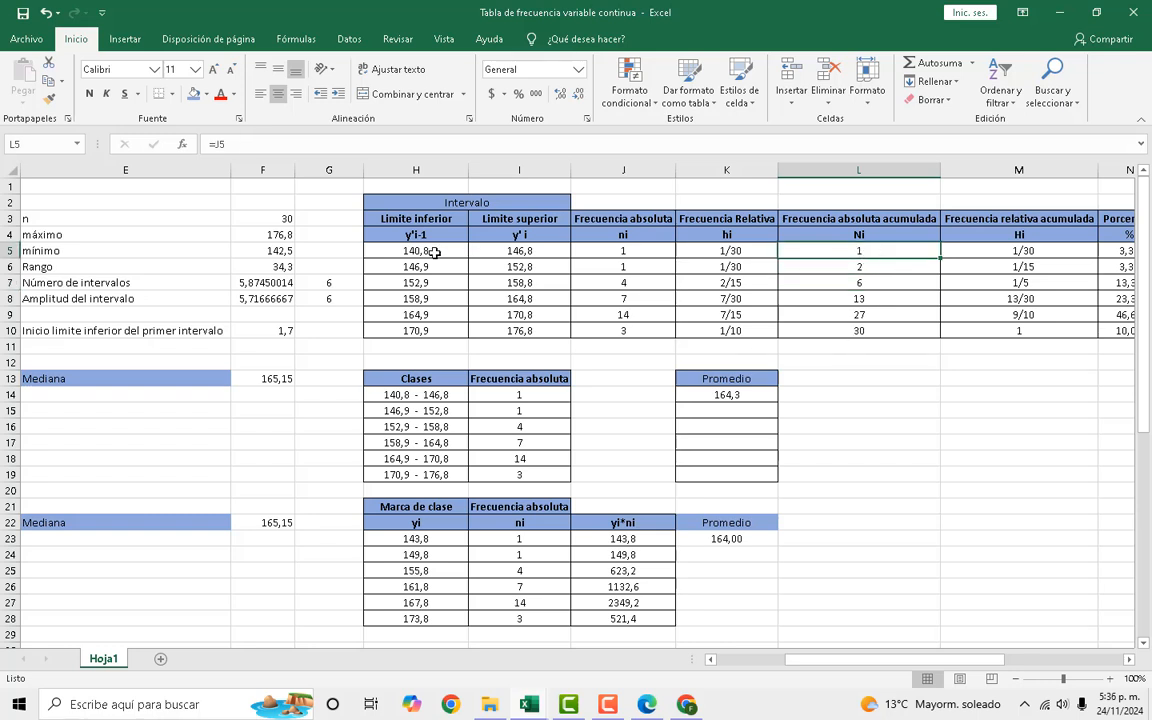
click(875, 269)
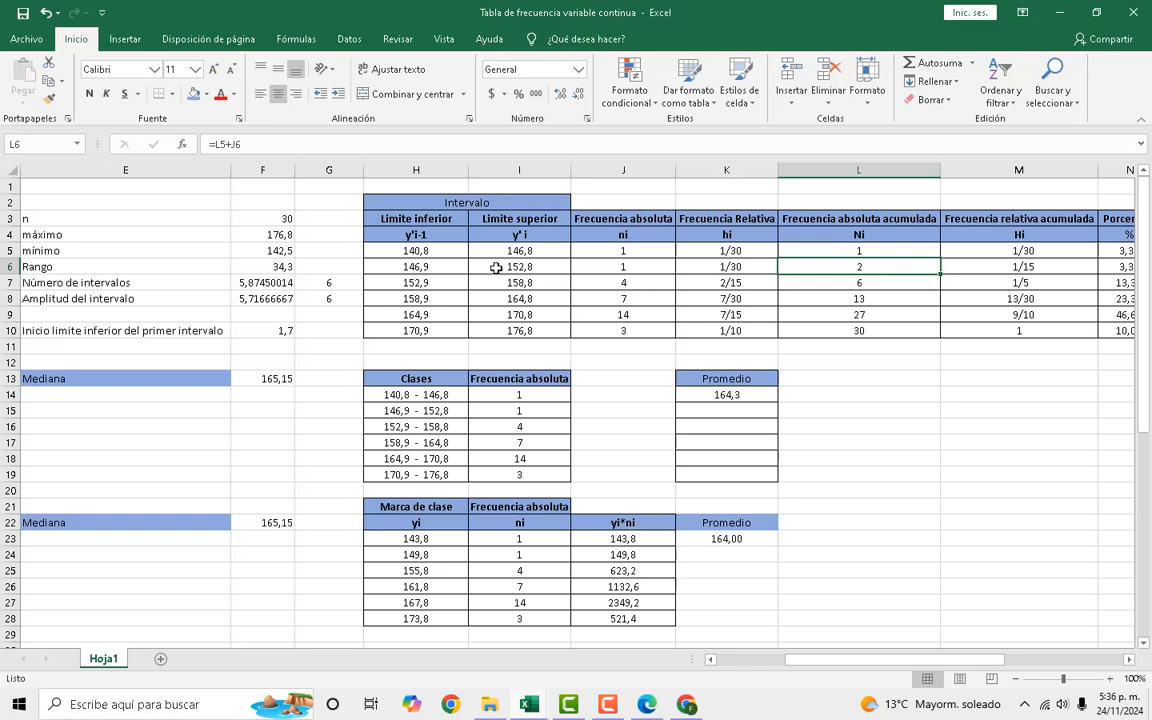
click(645, 264)
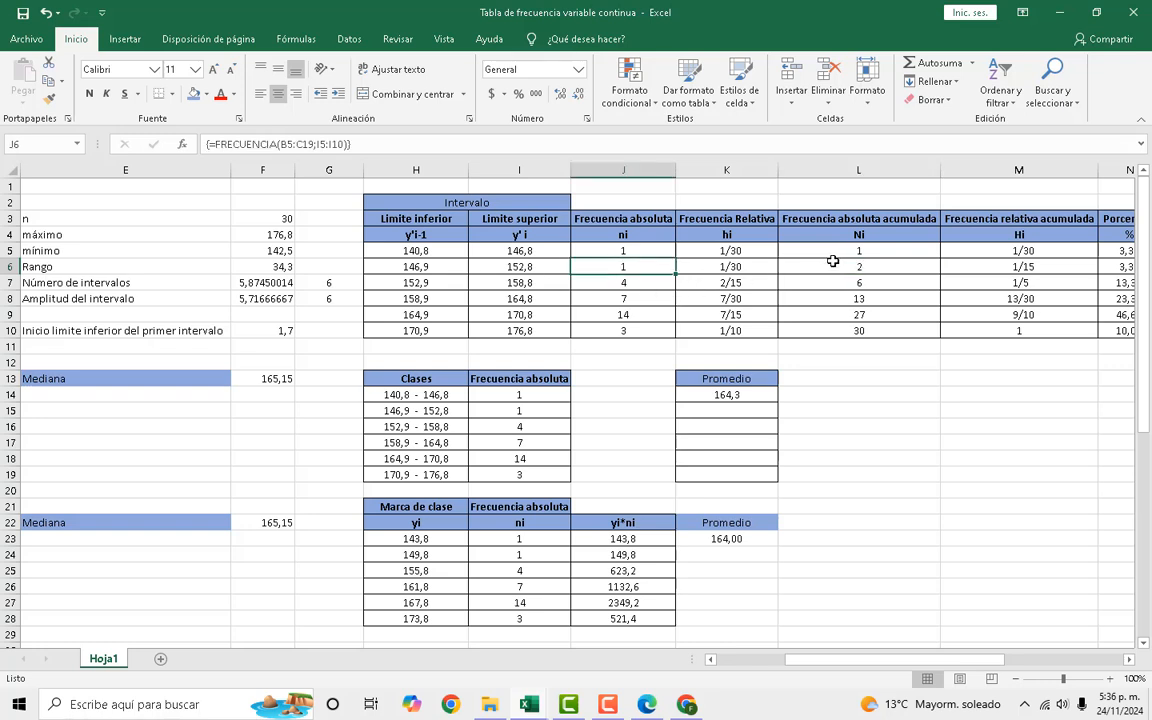
click(843, 252)
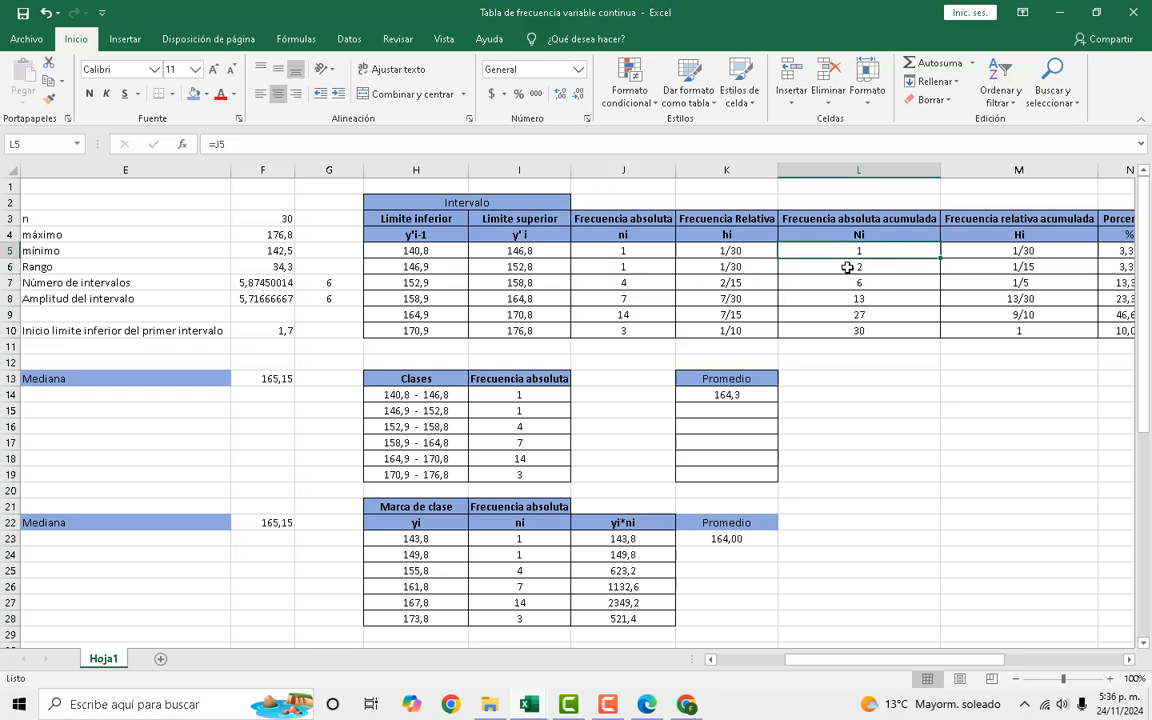
Check the cumulative absolute frequencies in L6:L9 against the interval limits and the absolute frequency in J9 to locate the median class.
click(849, 269)
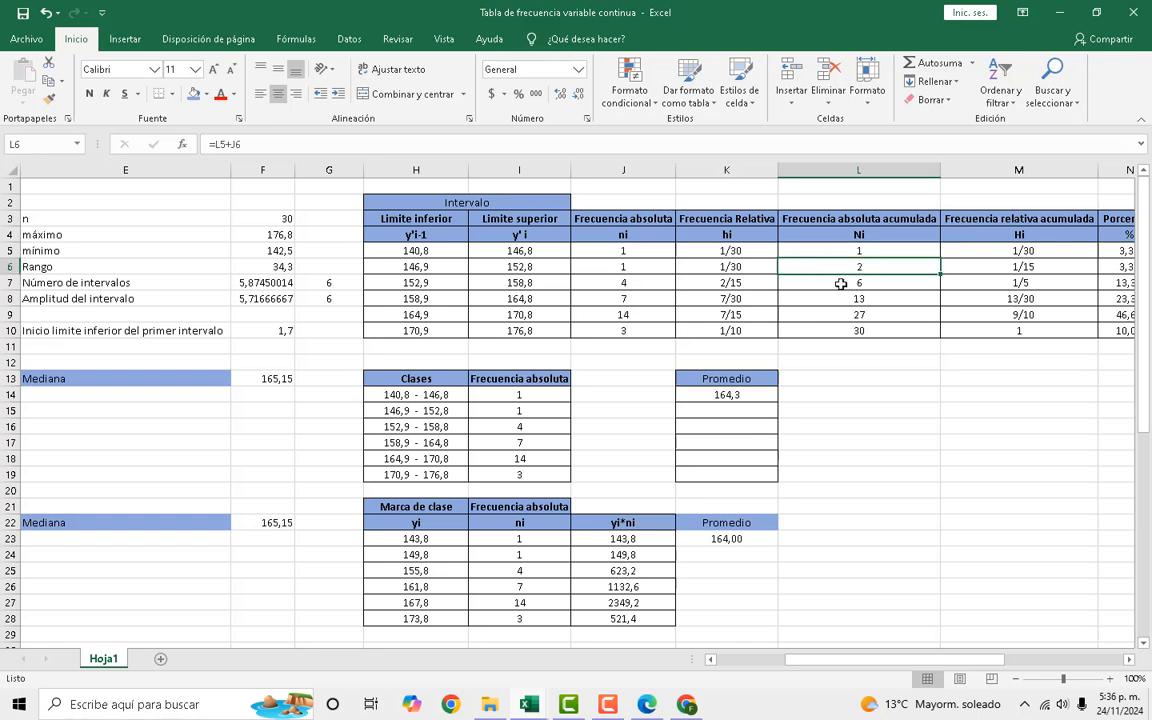
click(841, 284)
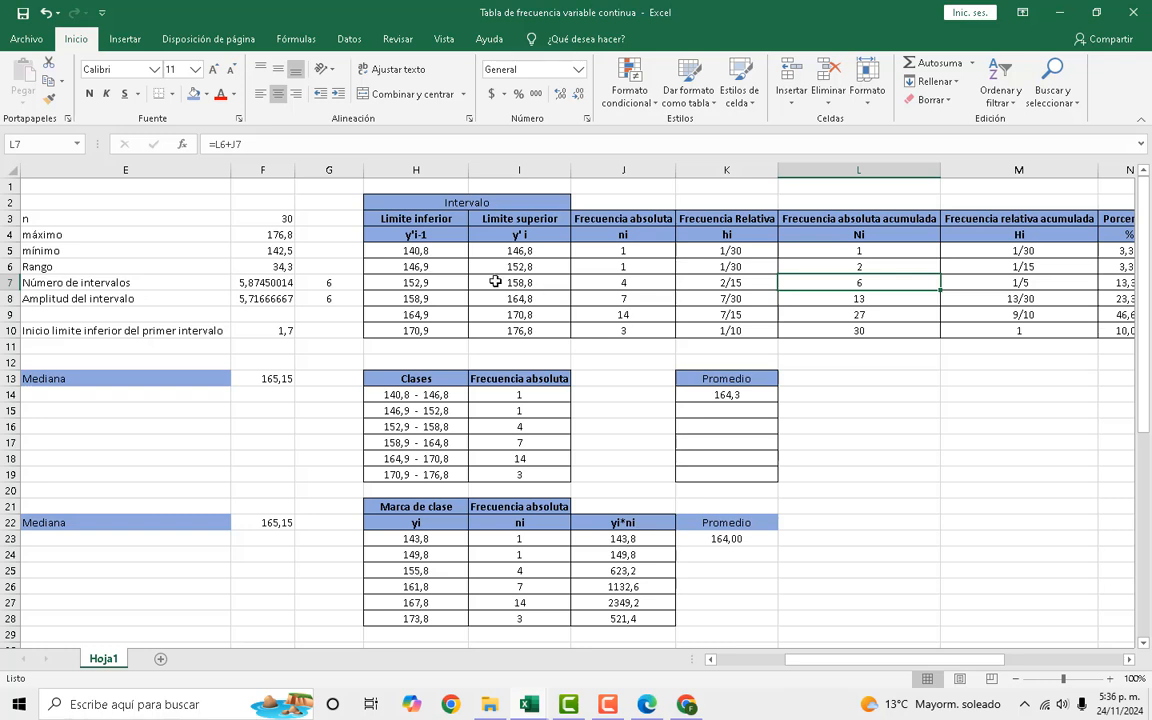
click(439, 297)
click(534, 299)
click(448, 302)
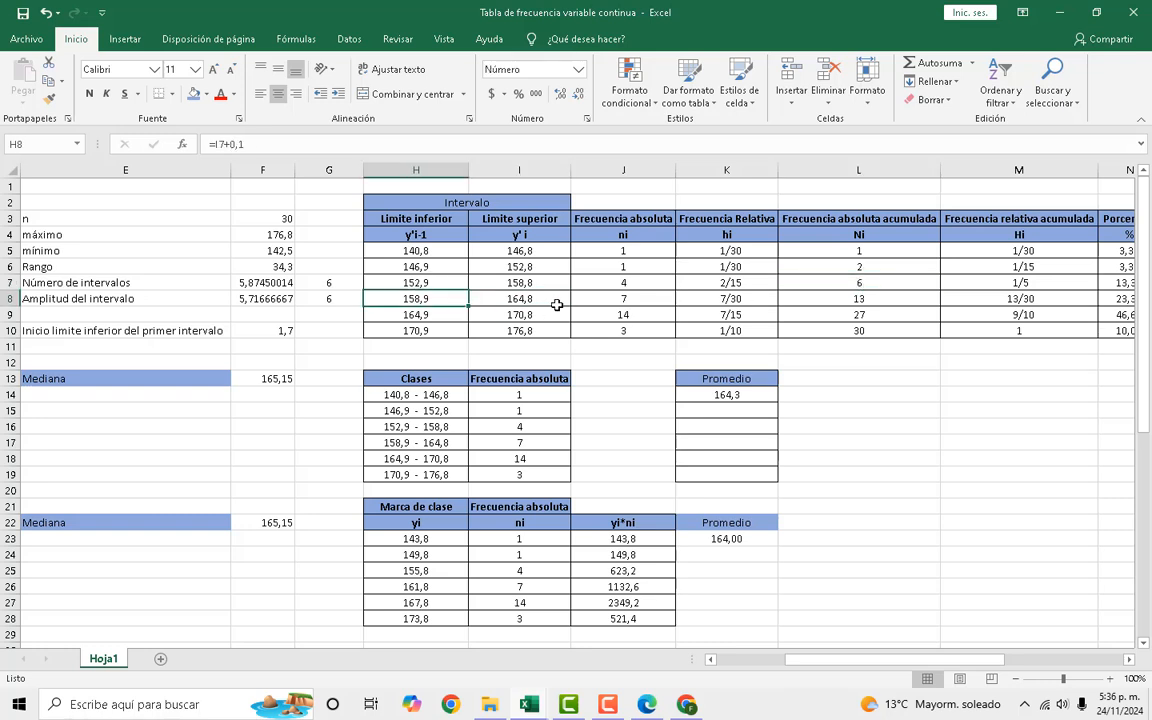
click(847, 300)
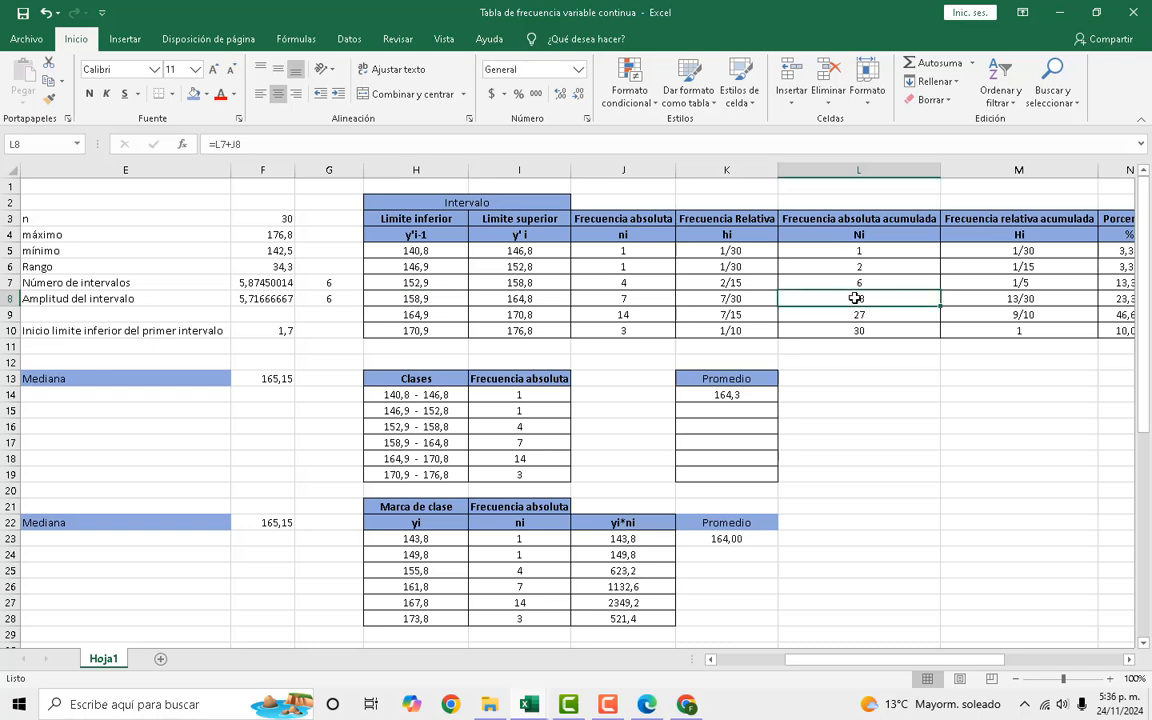
click(505, 314)
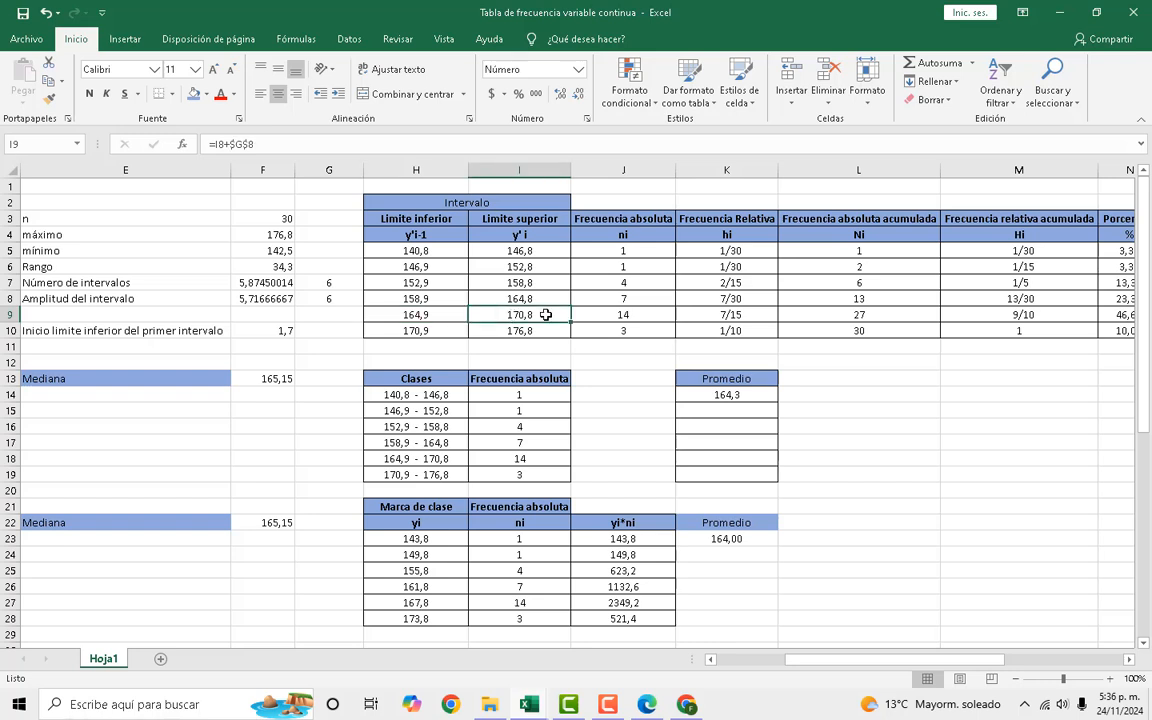
click(820, 313)
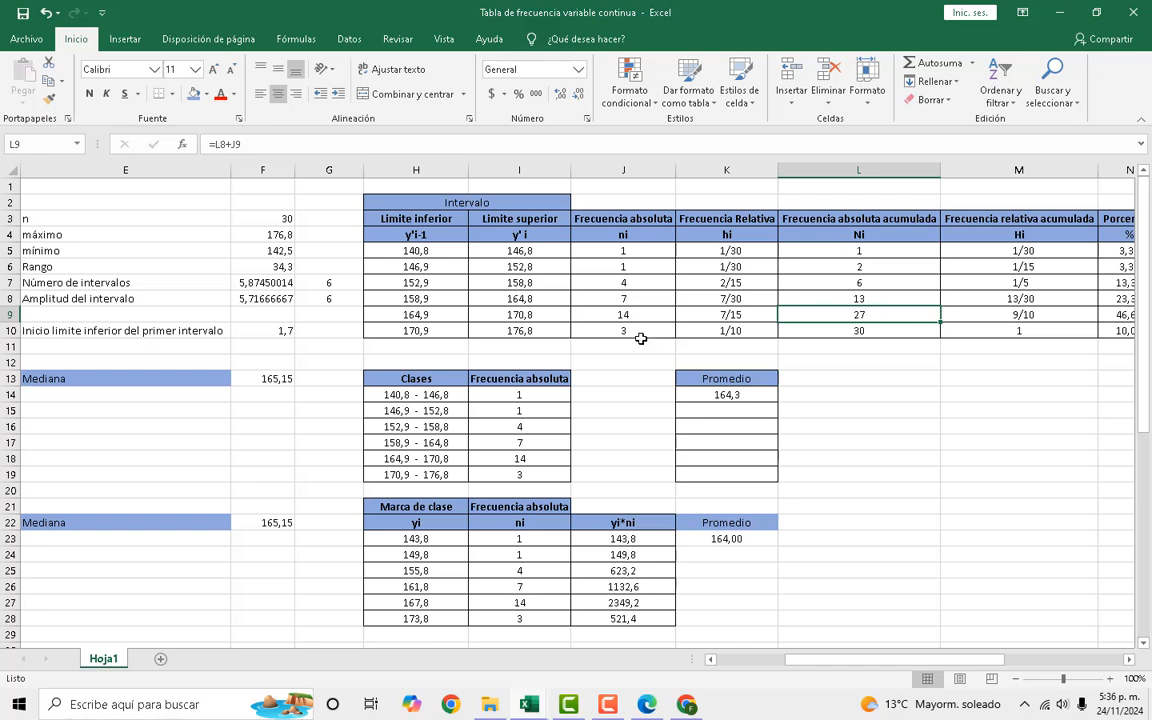
click(449, 316)
click(510, 316)
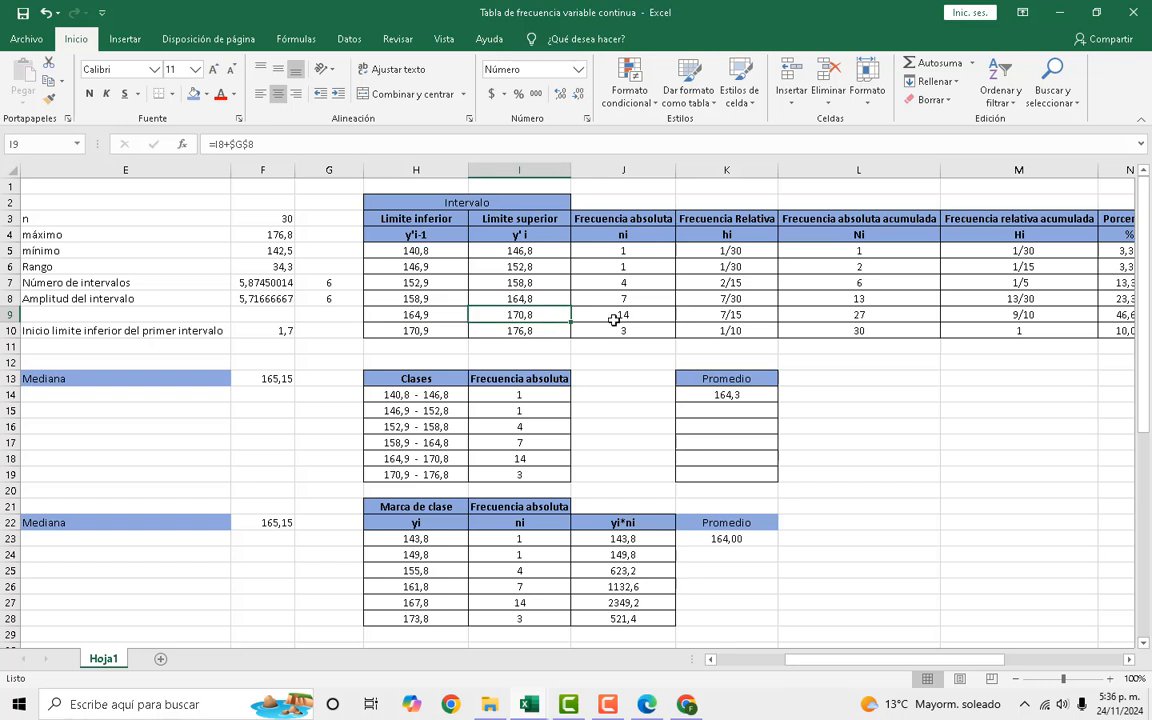
click(625, 316)
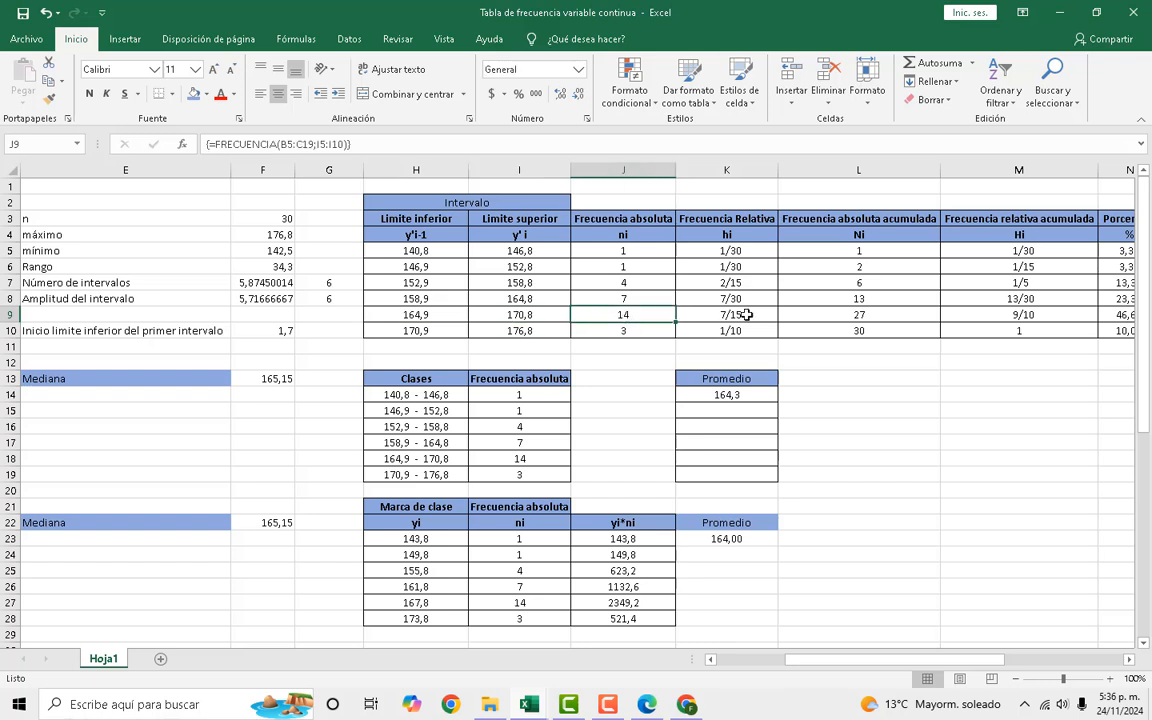
click(803, 315)
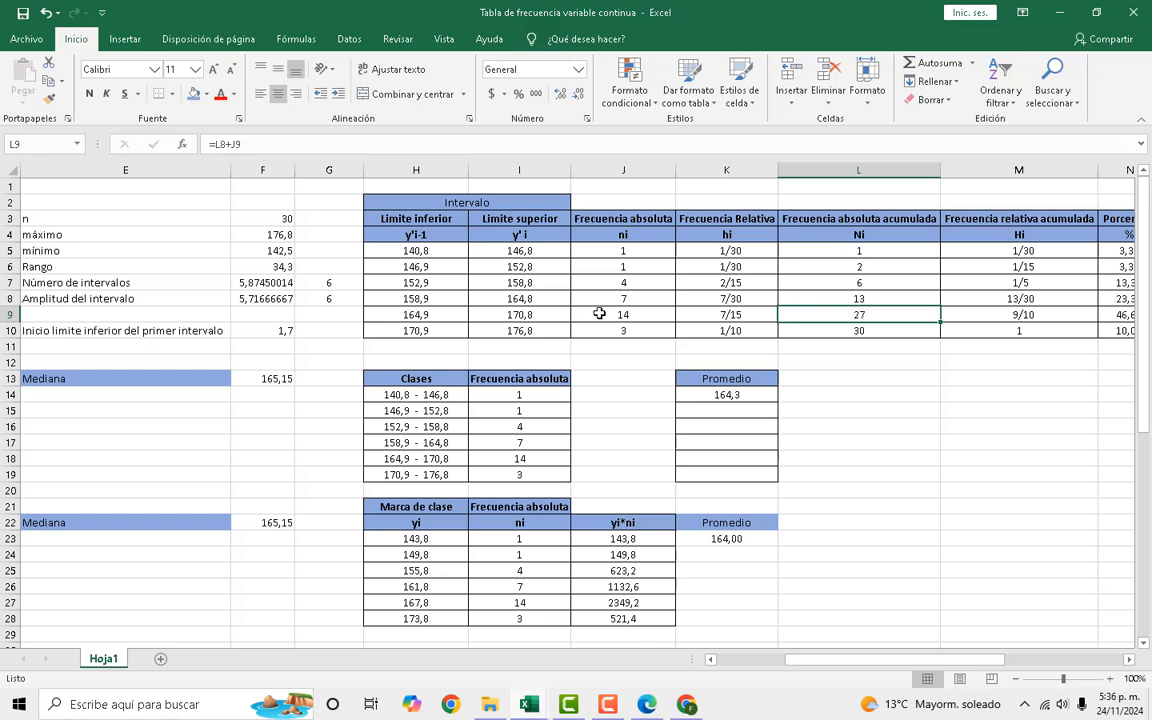
Highlight the median class limits in H9:I9 with a light orange fill.
click(429, 315)
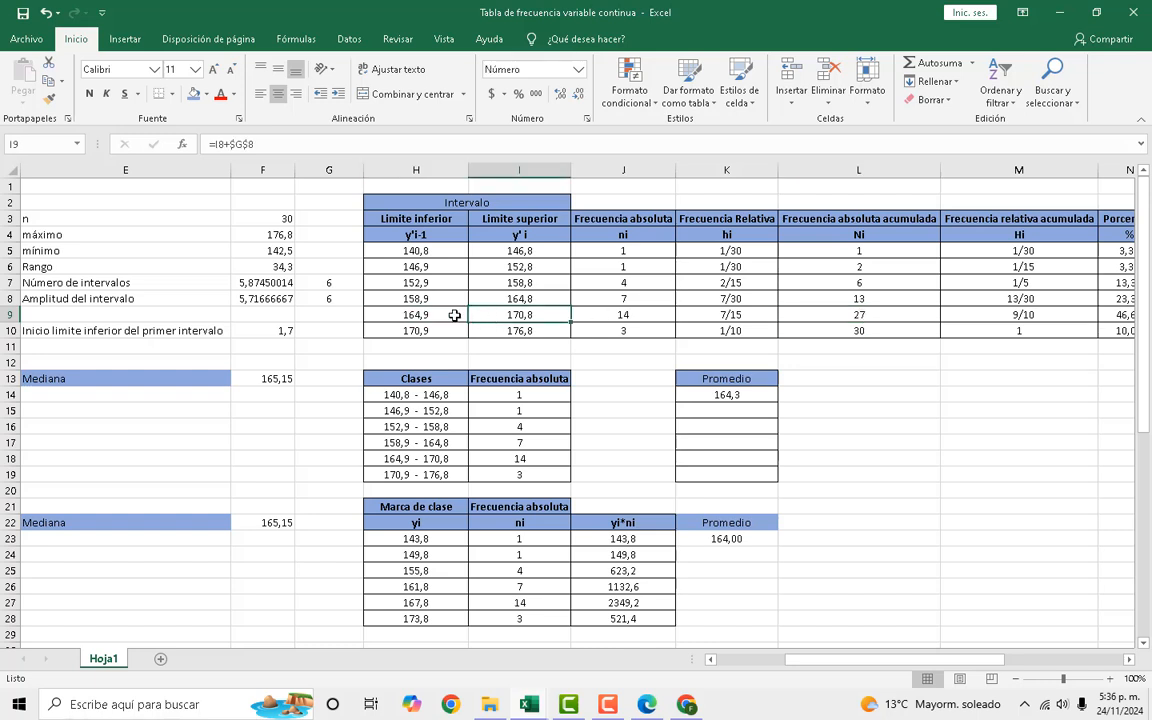
click(485, 316)
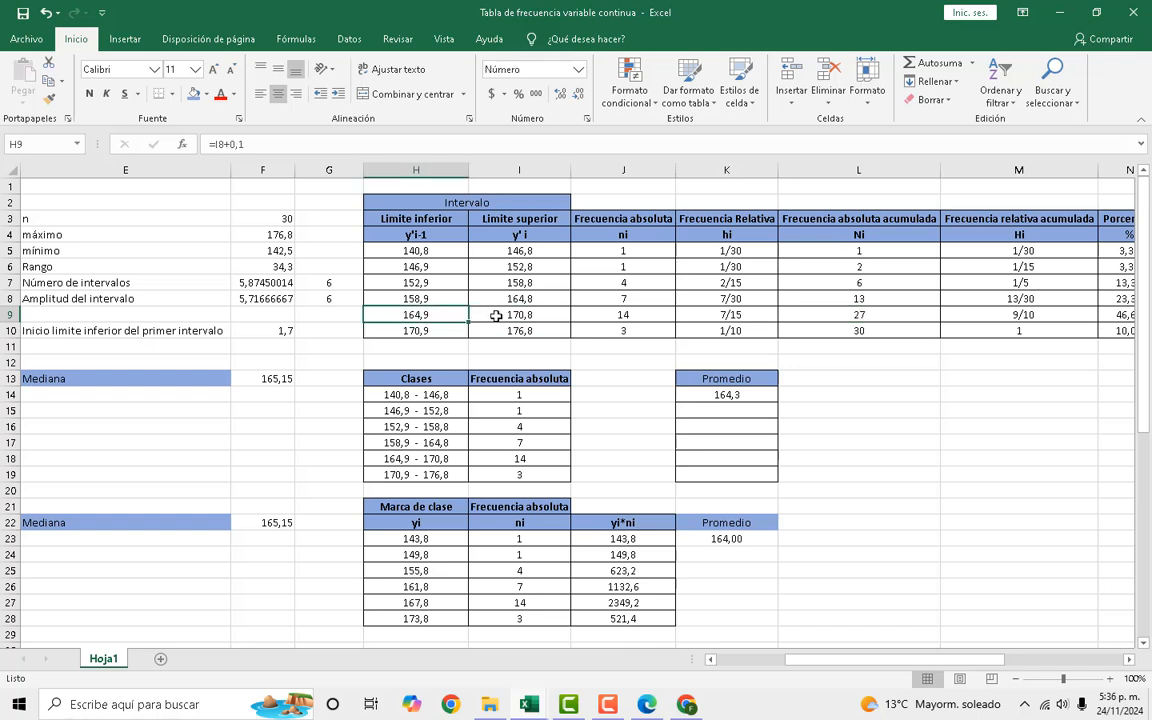
click(420, 316)
drag(421, 322, 520, 314)
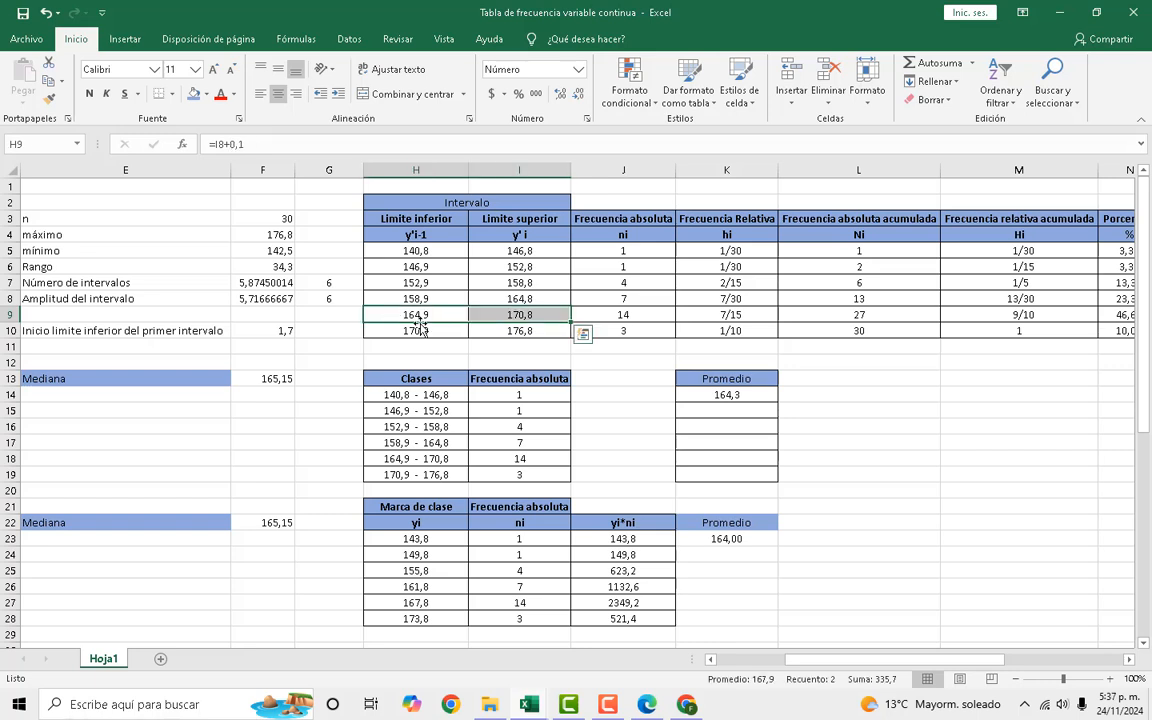
click(207, 95)
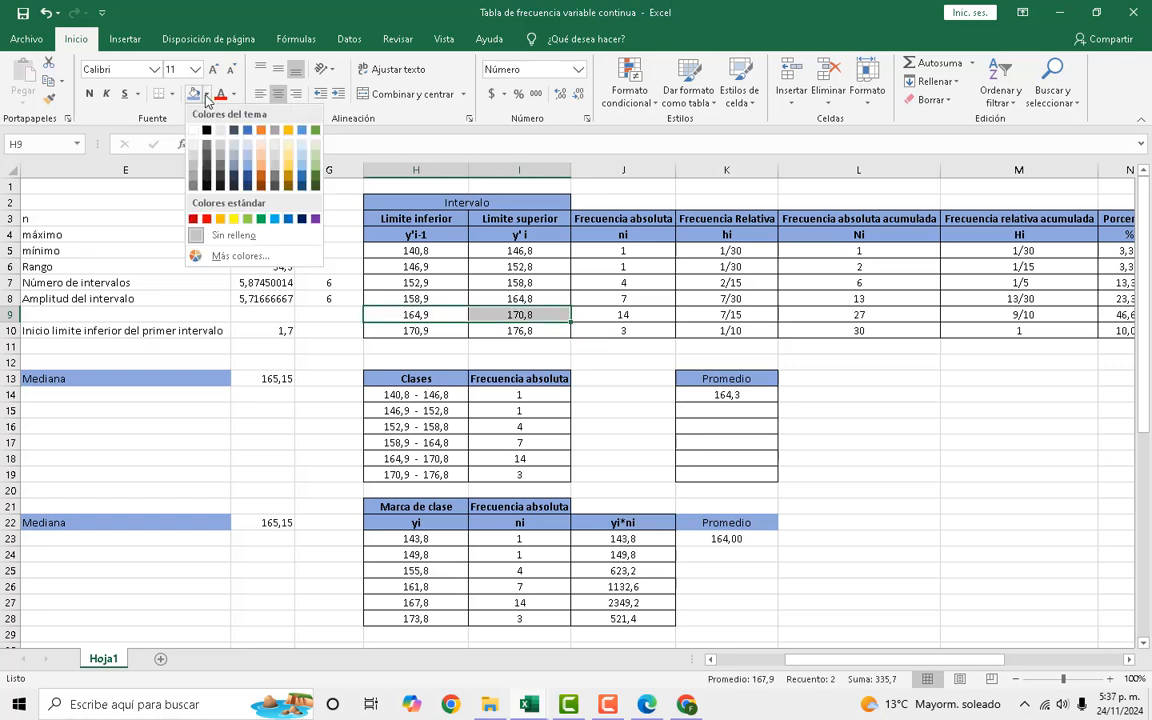
click(263, 172)
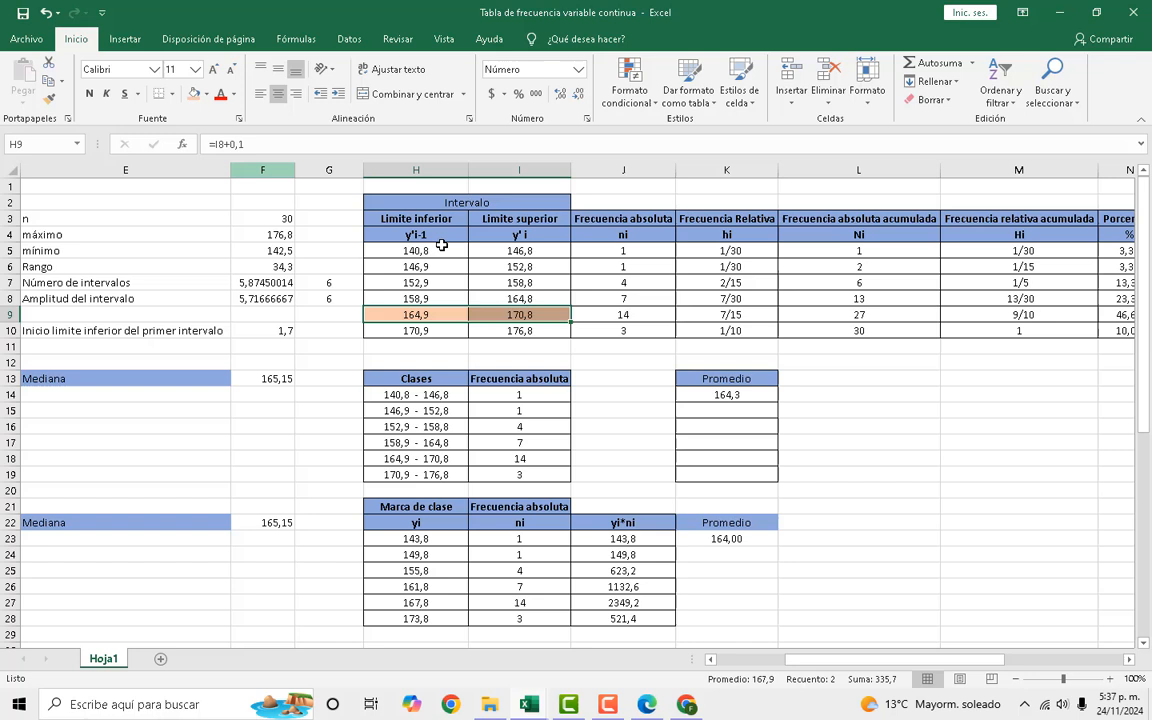
Review the median class limits in H9 and I9, its absolute frequency in J9, and the rounded interval width in G8.
click(432, 315)
click(515, 315)
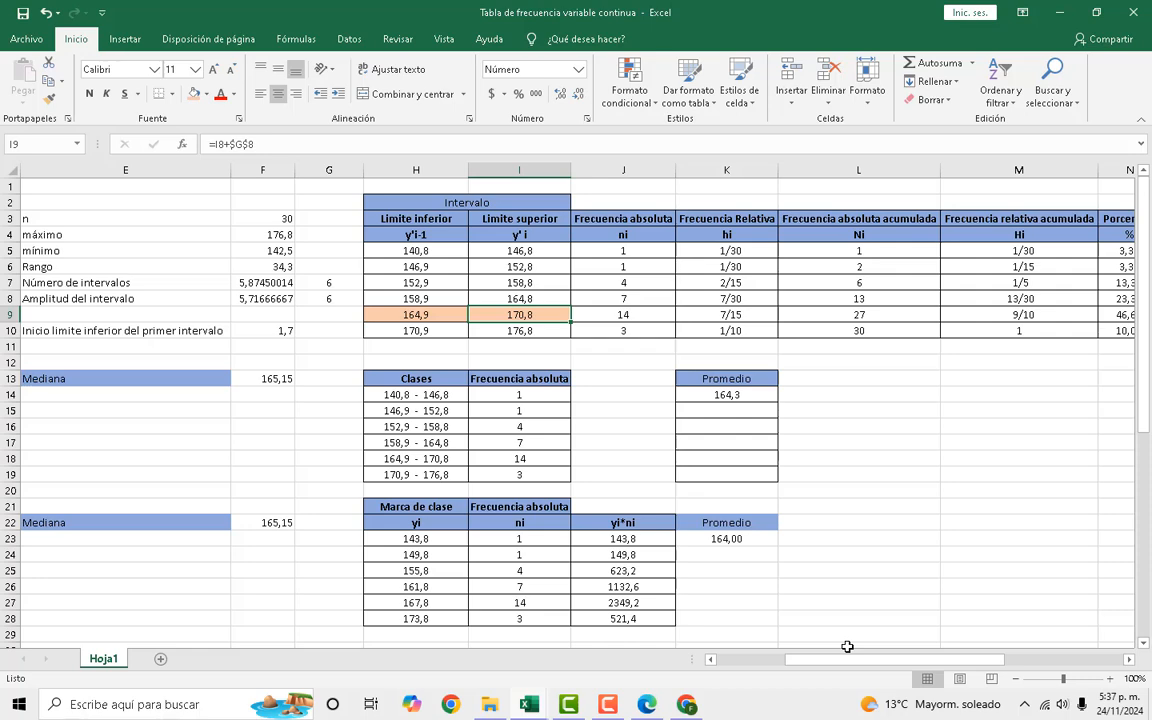
drag(847, 660, 826, 661)
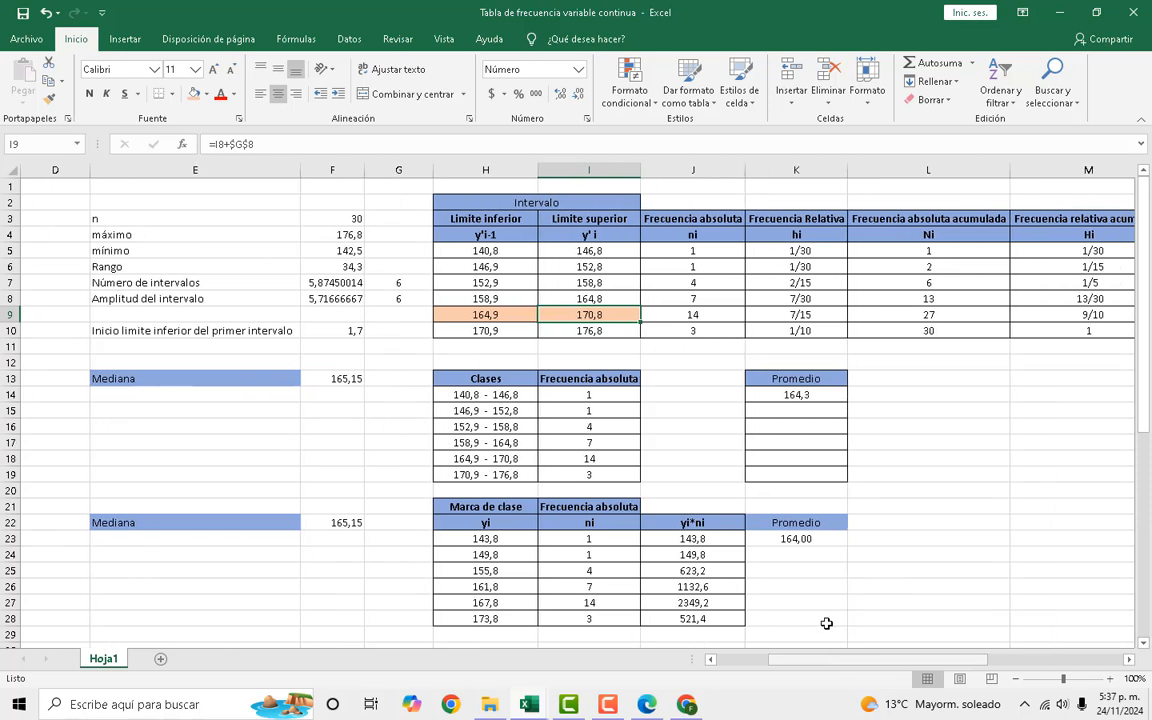
click(504, 316)
click(566, 317)
click(525, 317)
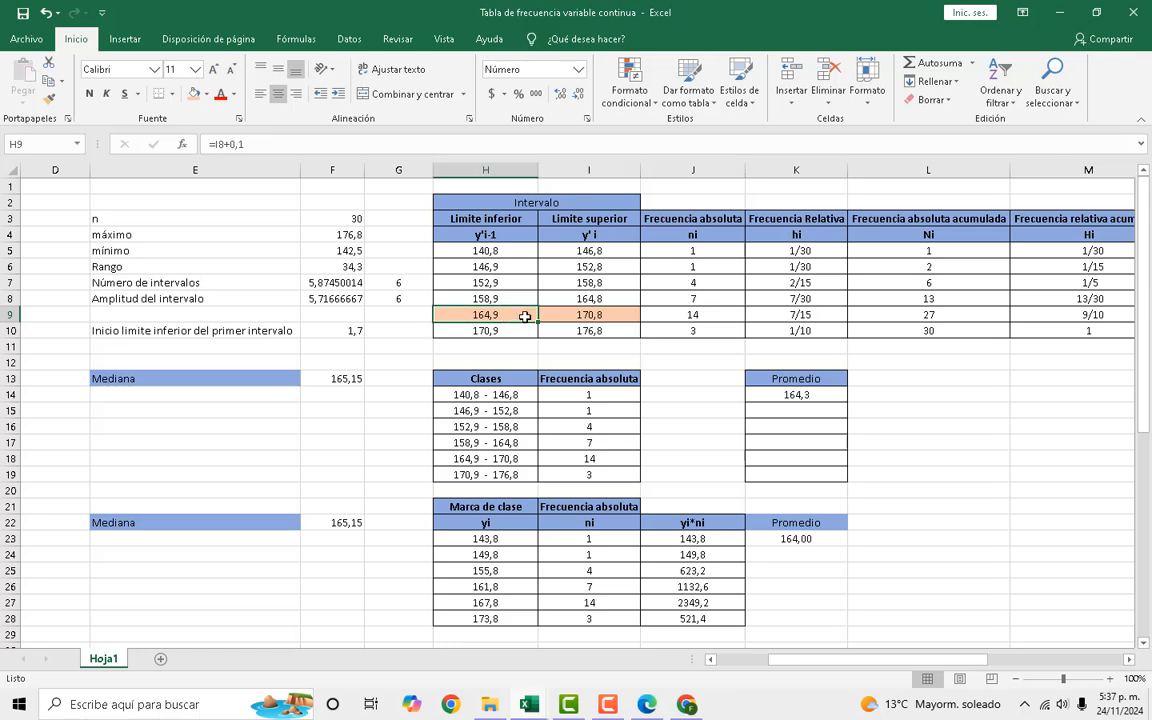
click(709, 318)
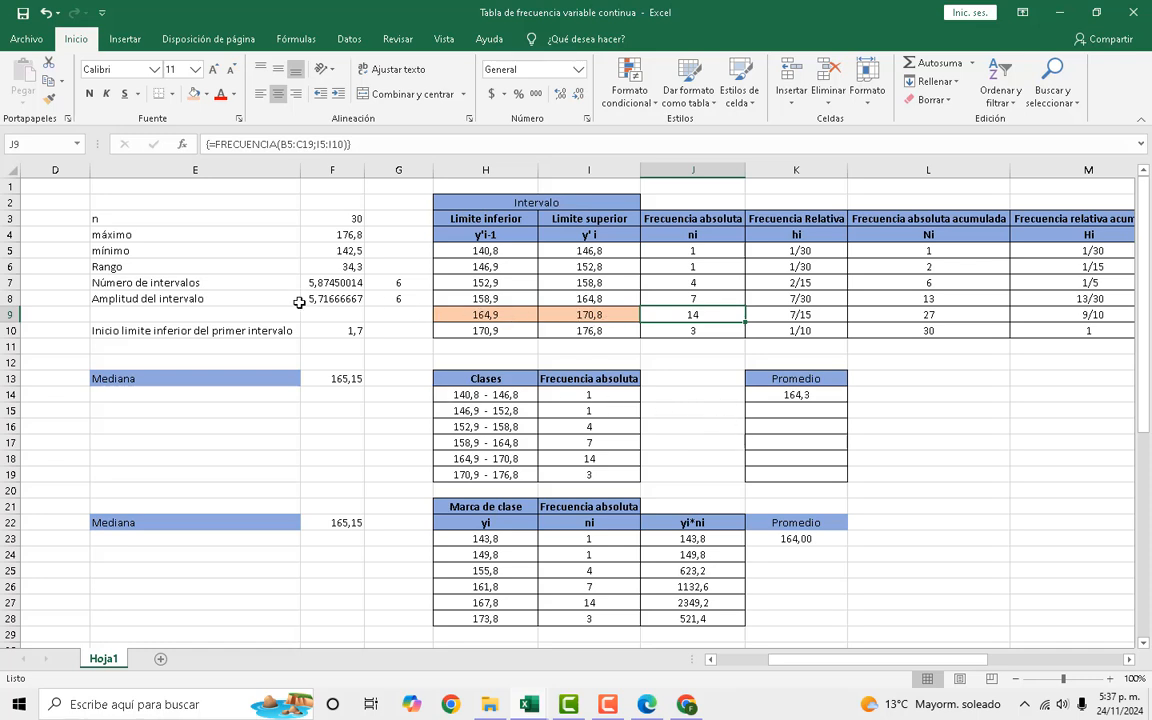
click(250, 298)
click(404, 298)
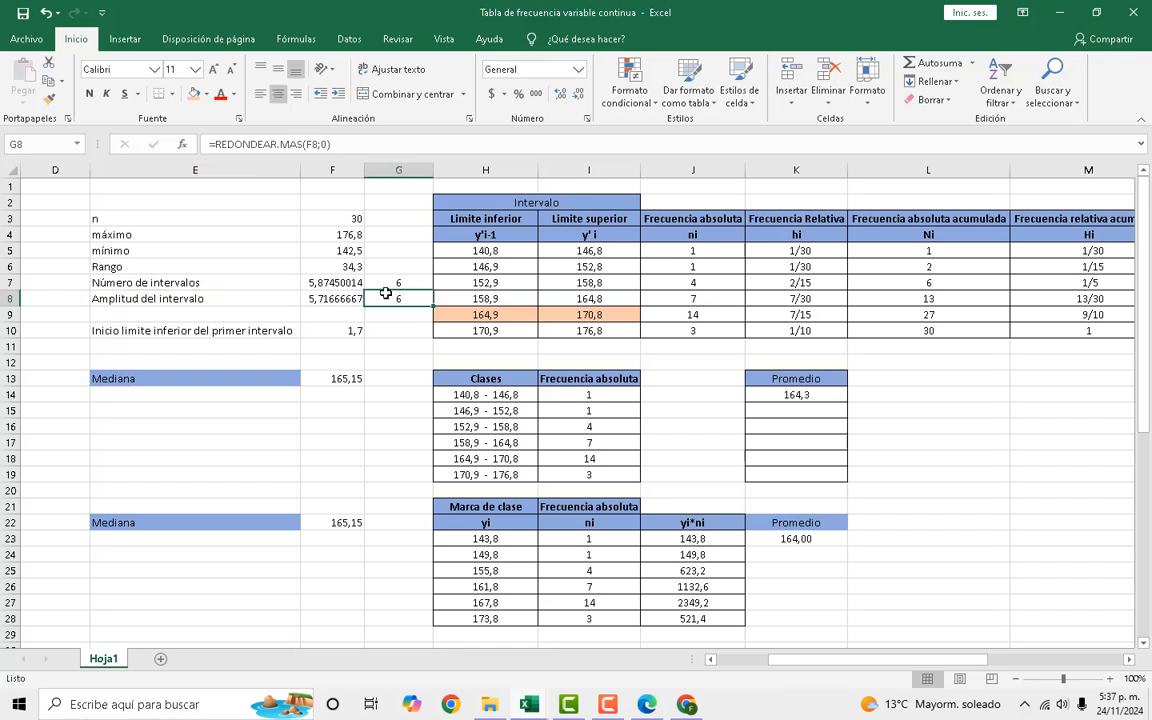
click(716, 318)
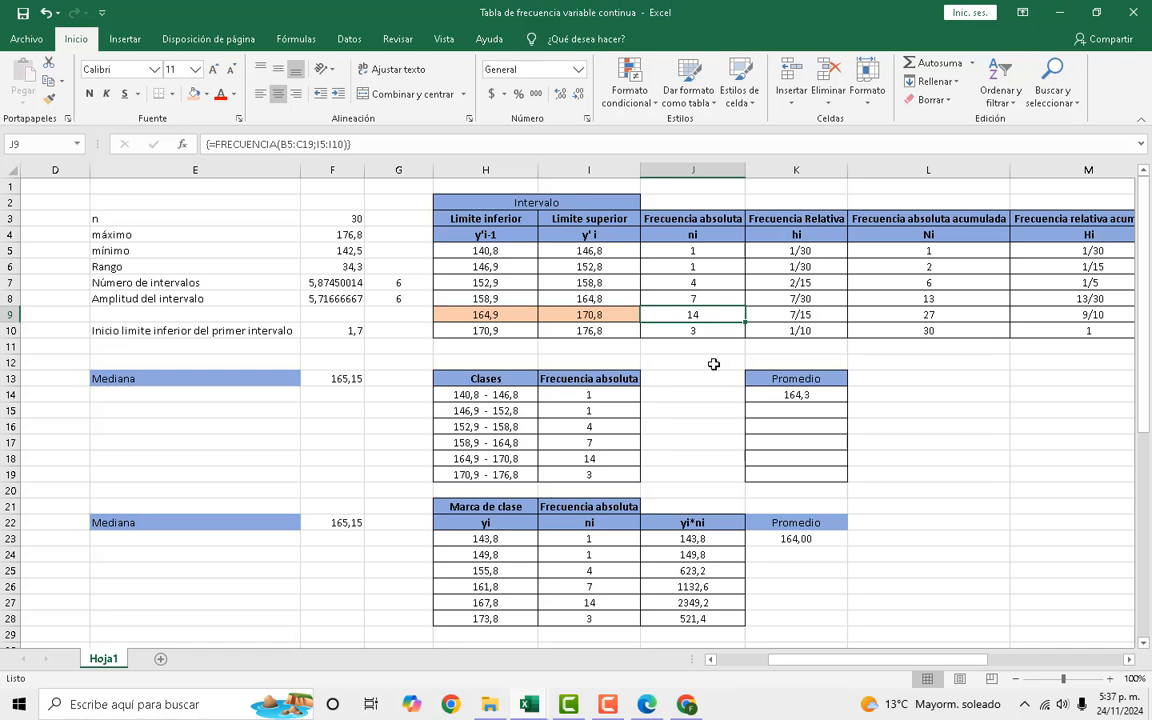
click(708, 365)
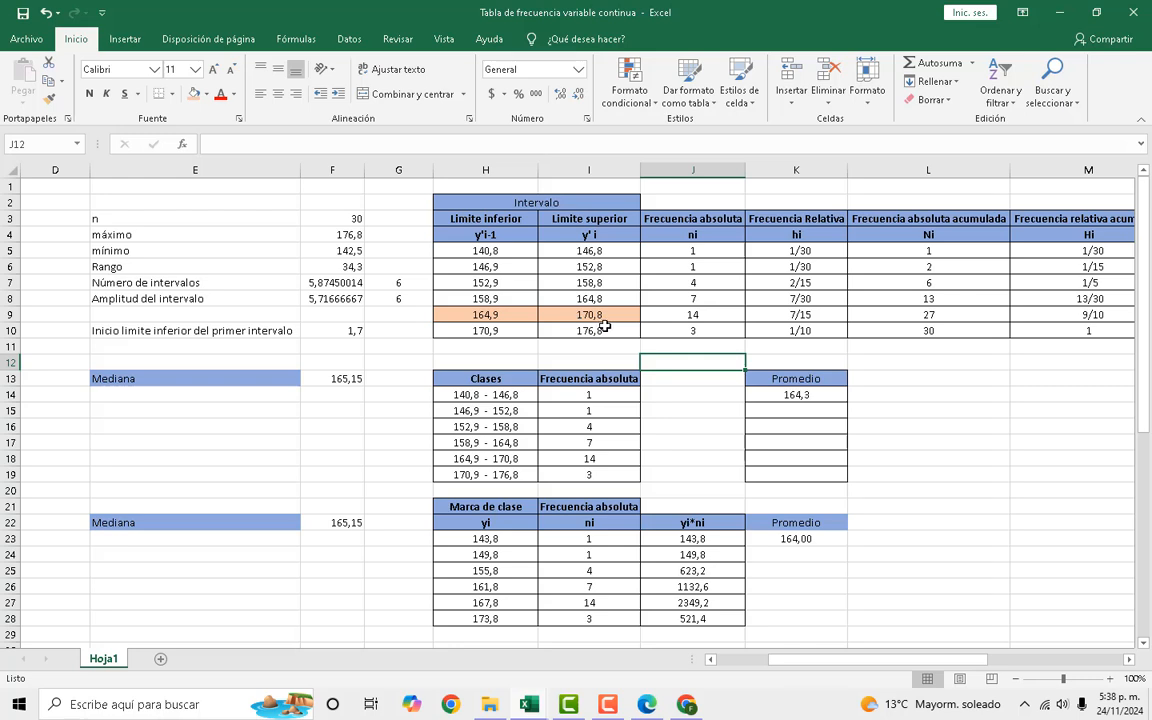
Remove the 0,1 increment from the second interval's lower limit so H6 reads =I5.
click(510, 270)
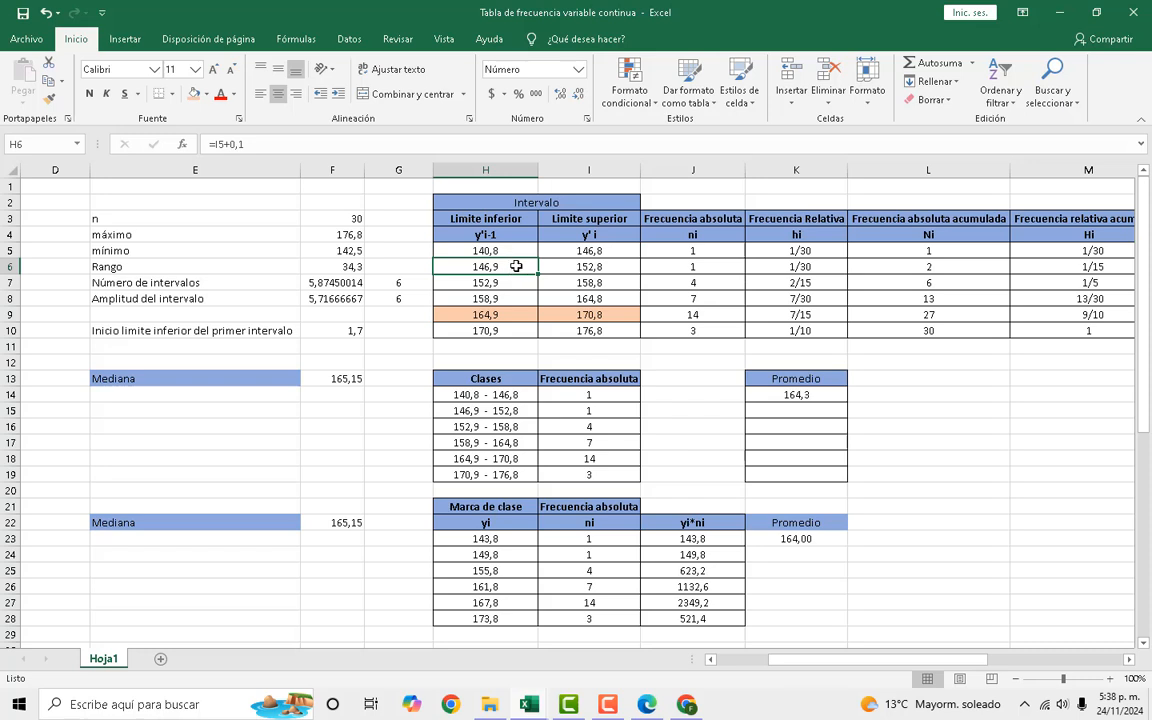
click(510, 249)
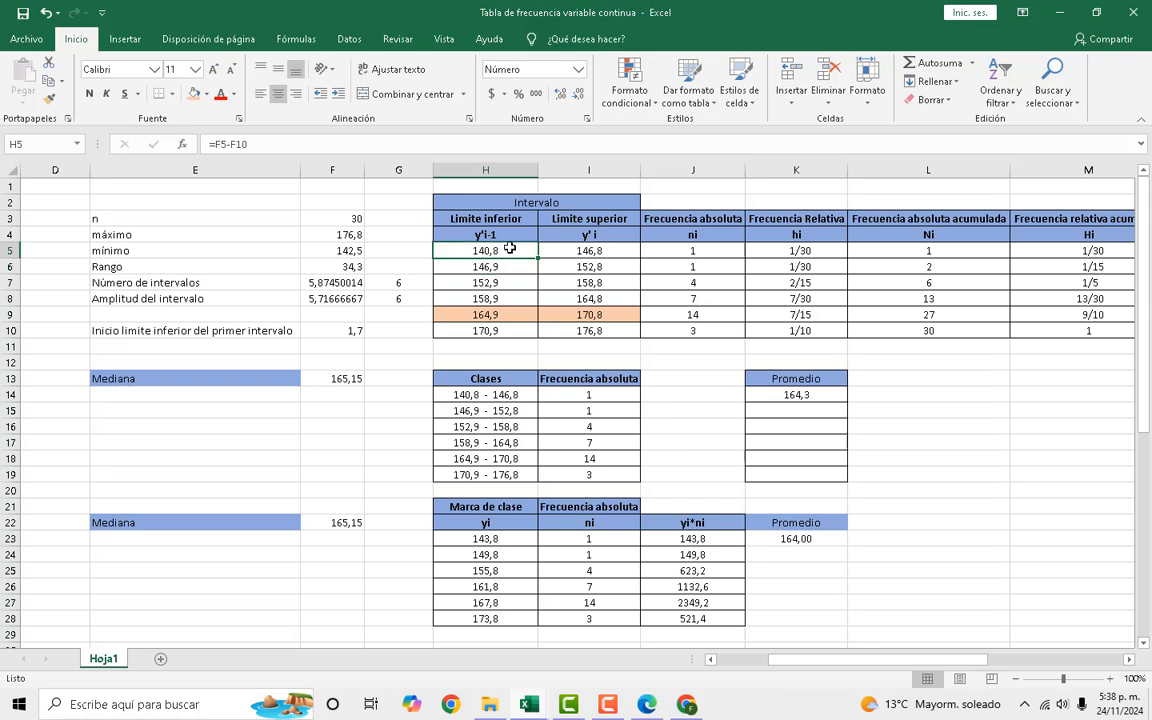
click(512, 268)
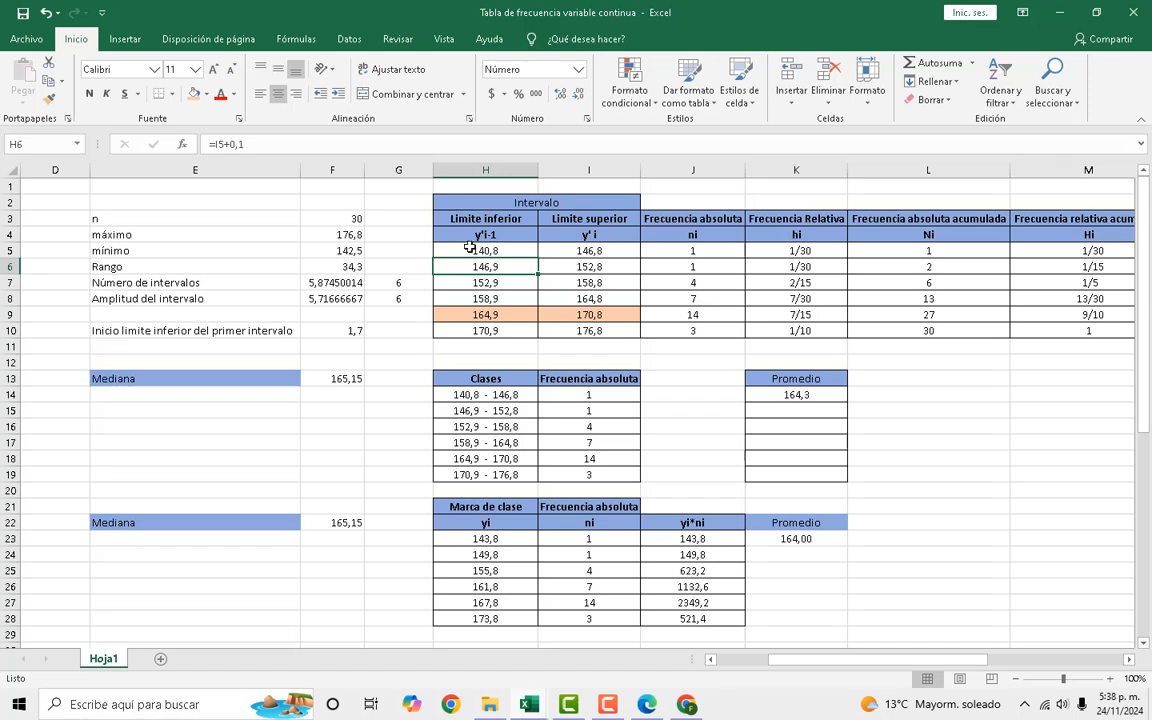
double_click(514, 267)
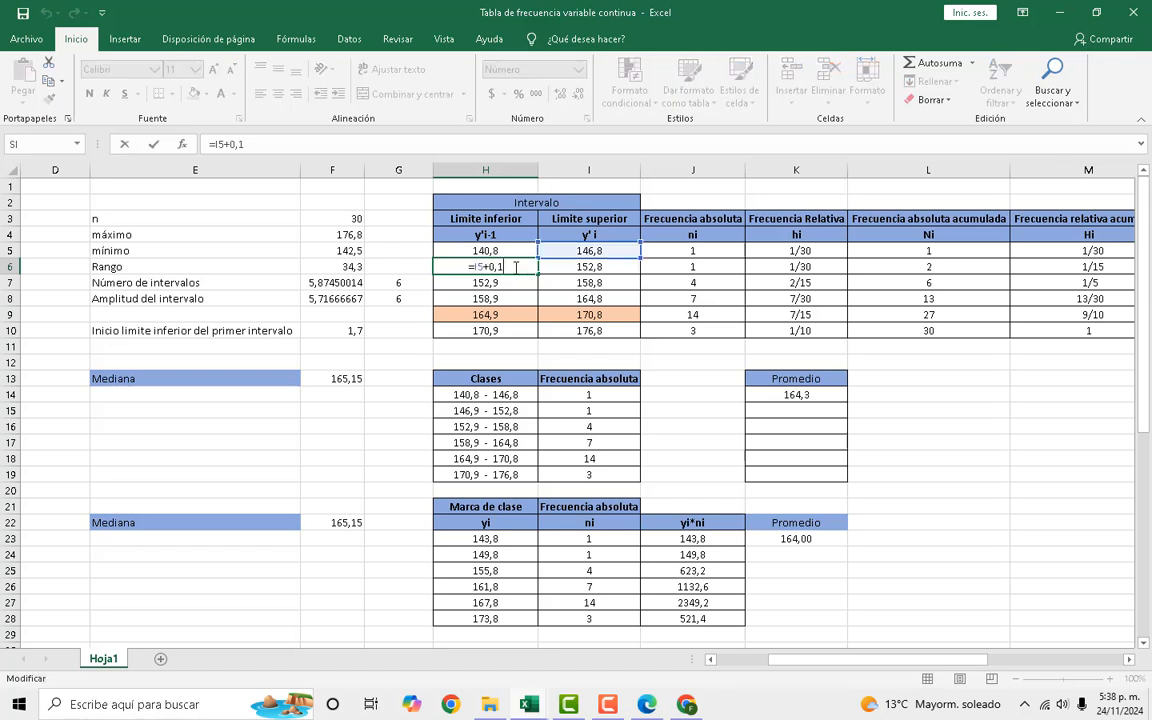
key(BackSpace)
key(BackSpace)
key(BackSpace)
key(Return)
Remove the 0,1 increment from the third interval's lower limit so H7 reads =I6.
double_click(518, 284)
key(Return)
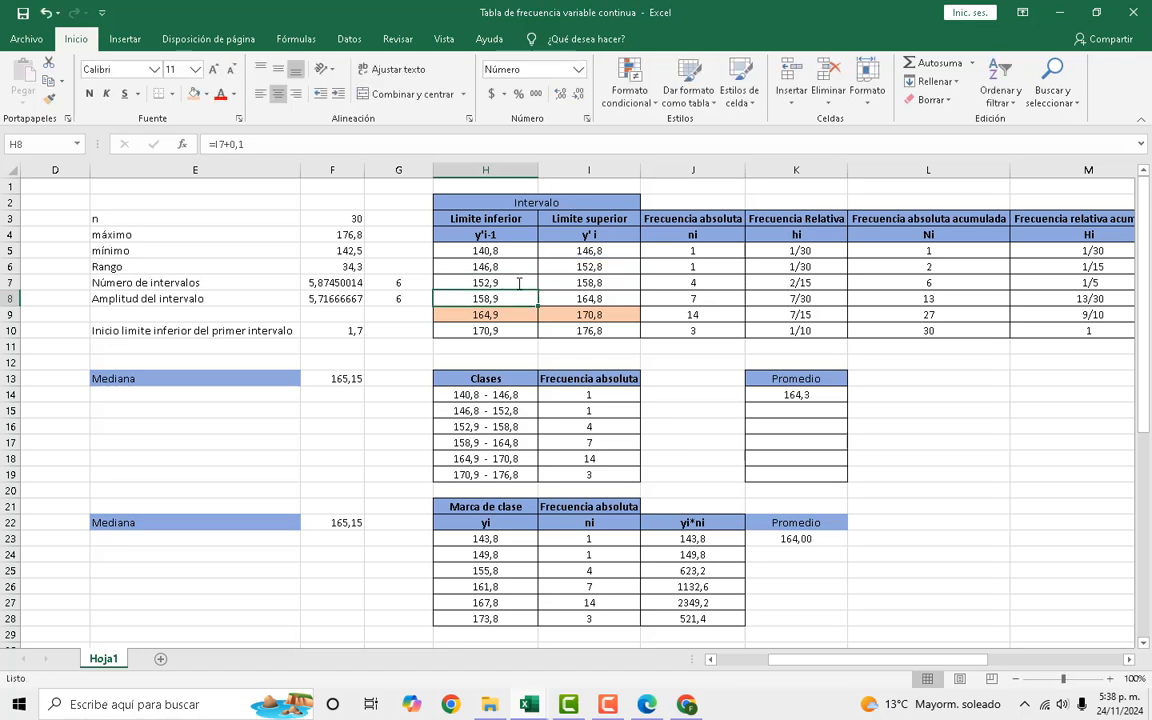
double_click(519, 284)
key(BackSpace)
key(BackSpace)
key(BackSpace)
key(BackSpace)
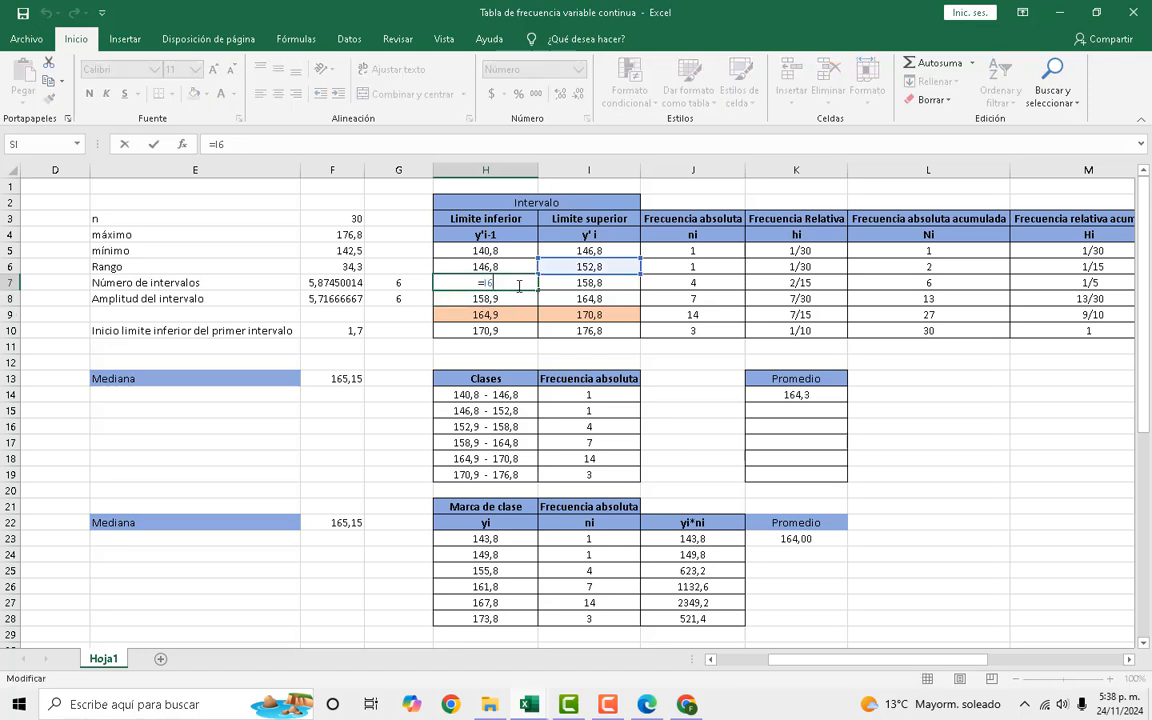
key(Return)
Change the fourth interval's lower limit in H8 to =I7, without the 0,1 increment.
double_click(519, 298)
key(BackSpace)
key(BackSpace)
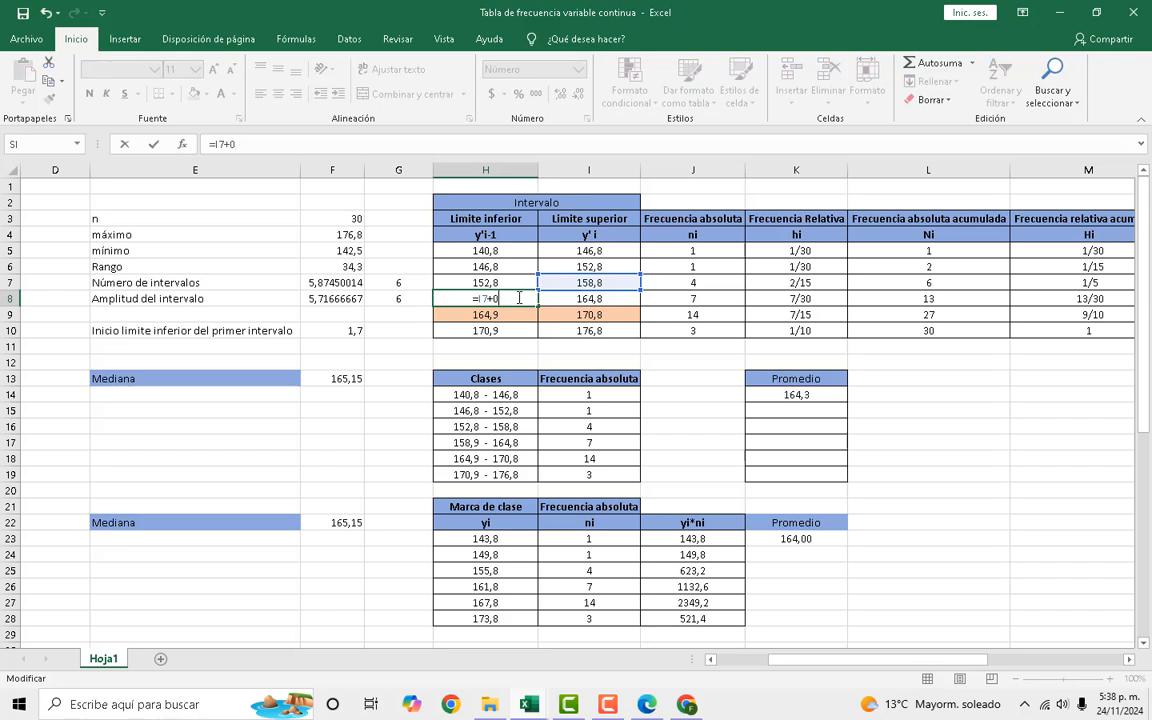
key(BackSpace)
key(BackSpace)
key(Return)
Change the highlighted interval's lower limit in H9 to =I8, without the 0,1 increment.
double_click(519, 314)
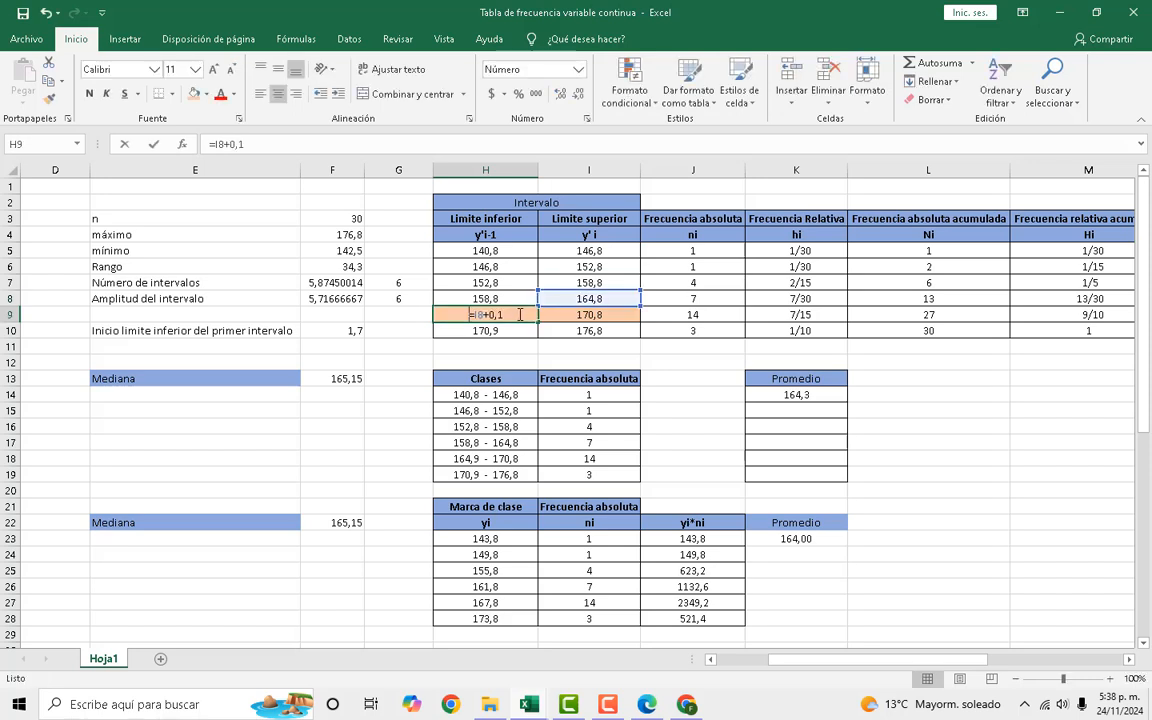
key(BackSpace)
key(BackSpace)
key(BackSpace)
key(BackSpace)
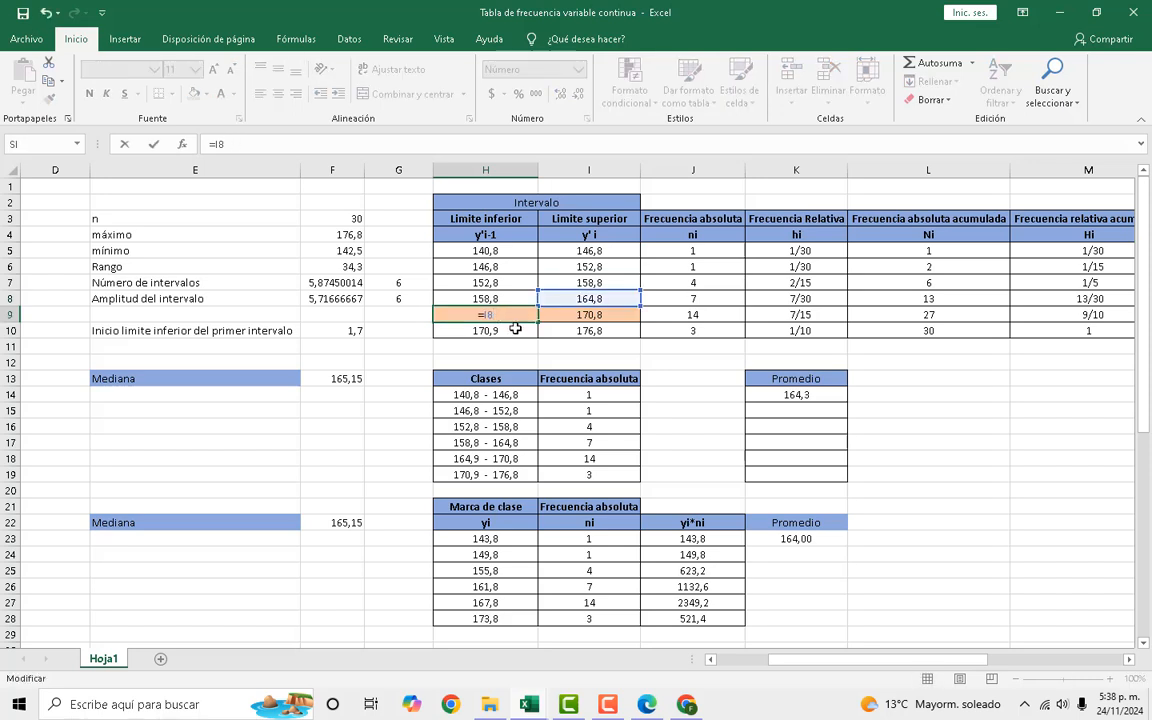
key(Return)
Change the last interval's lower limit in H10 to =I9, without the 0,1 increment.
double_click(515, 330)
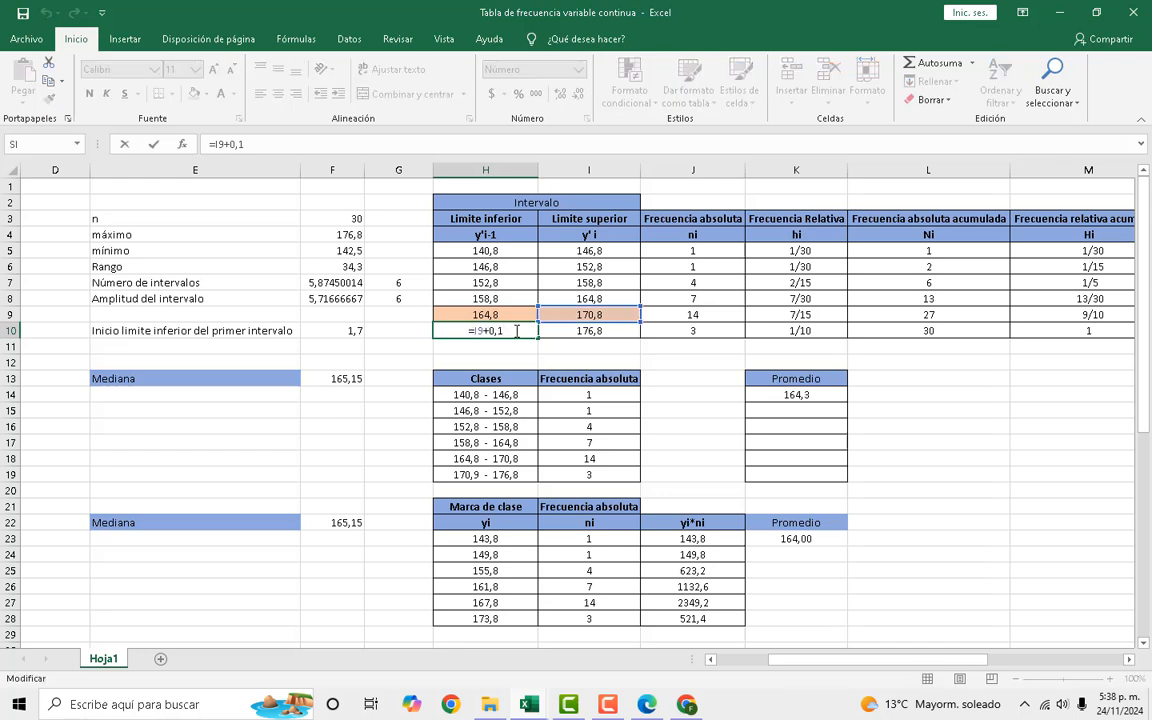
key(BackSpace)
key(BackSpace)
key(BackSpace)
key(BackSpace)
key(Return)
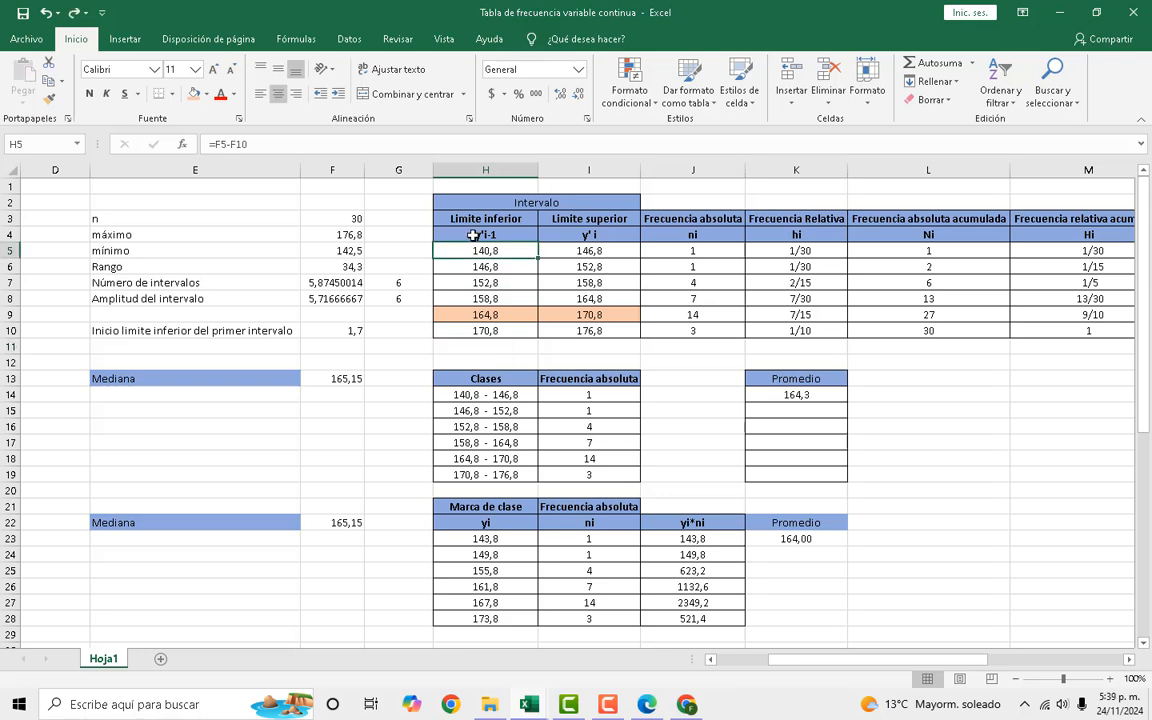
Mark the intervals as half-open by editing the limit headers H4 to "(y'i-1" and I4 to "y' i]".
double_click(475, 235)
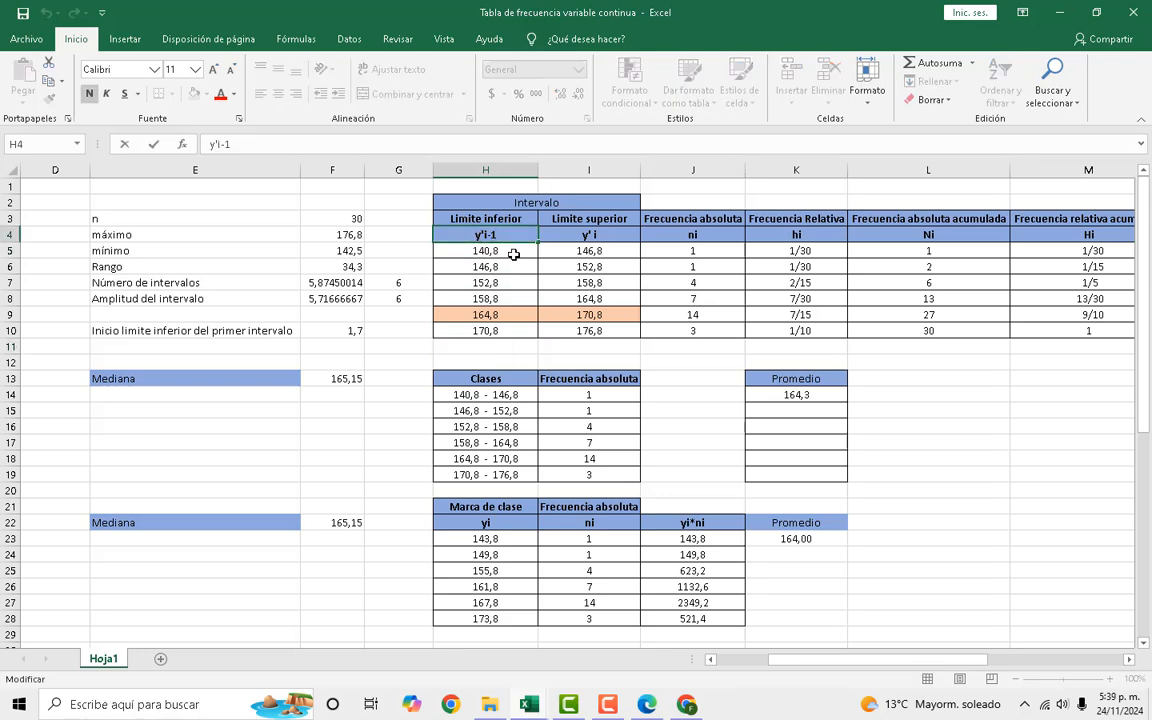
text(()
click(622, 236)
double_click(622, 236)
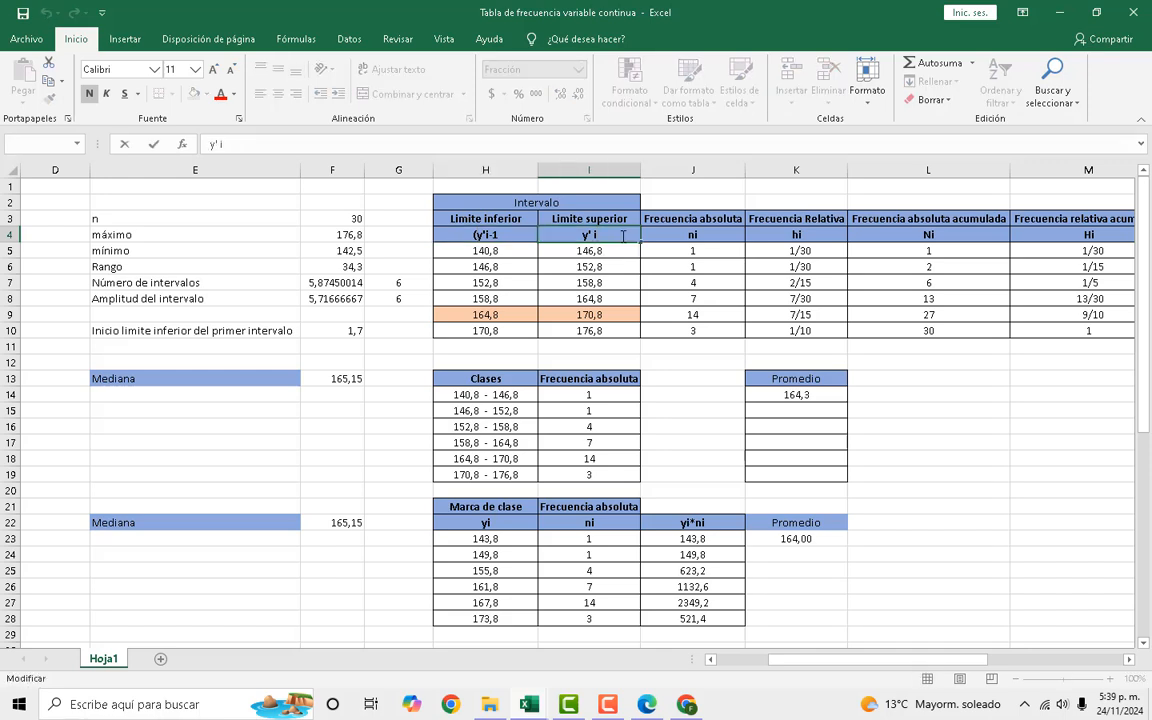
text(])
click(692, 361)
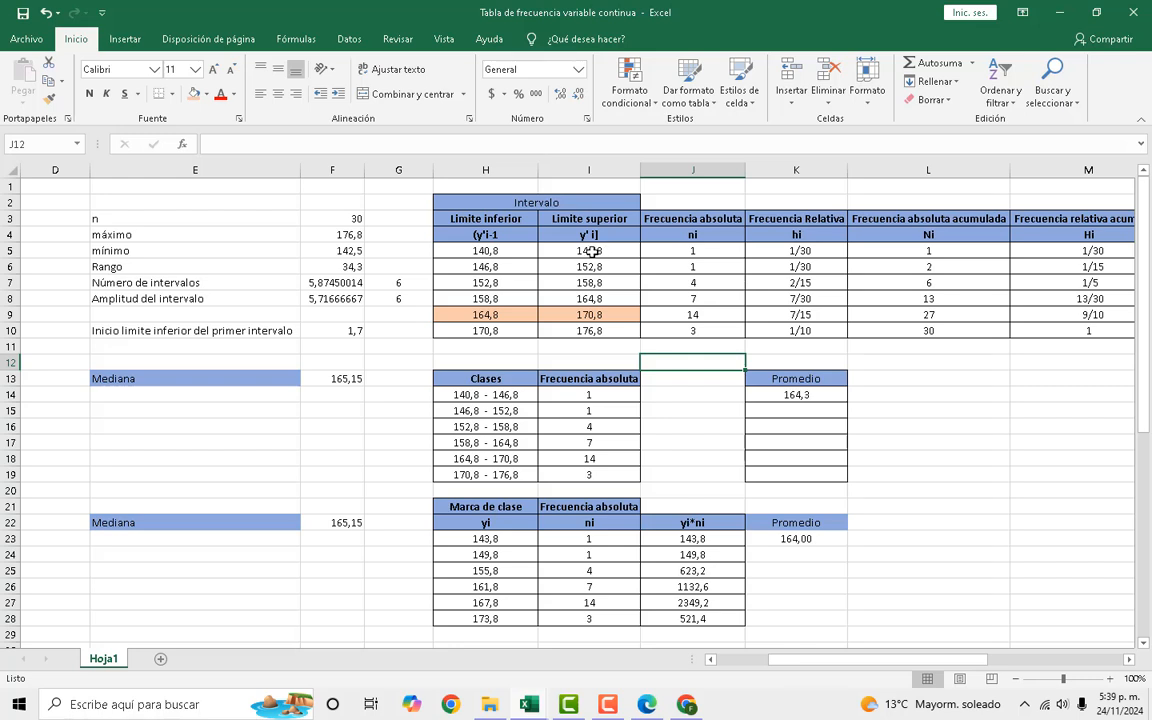
Examine the limits of the first four intervals against the minimum height and the rounded interval amplitude.
click(497, 253)
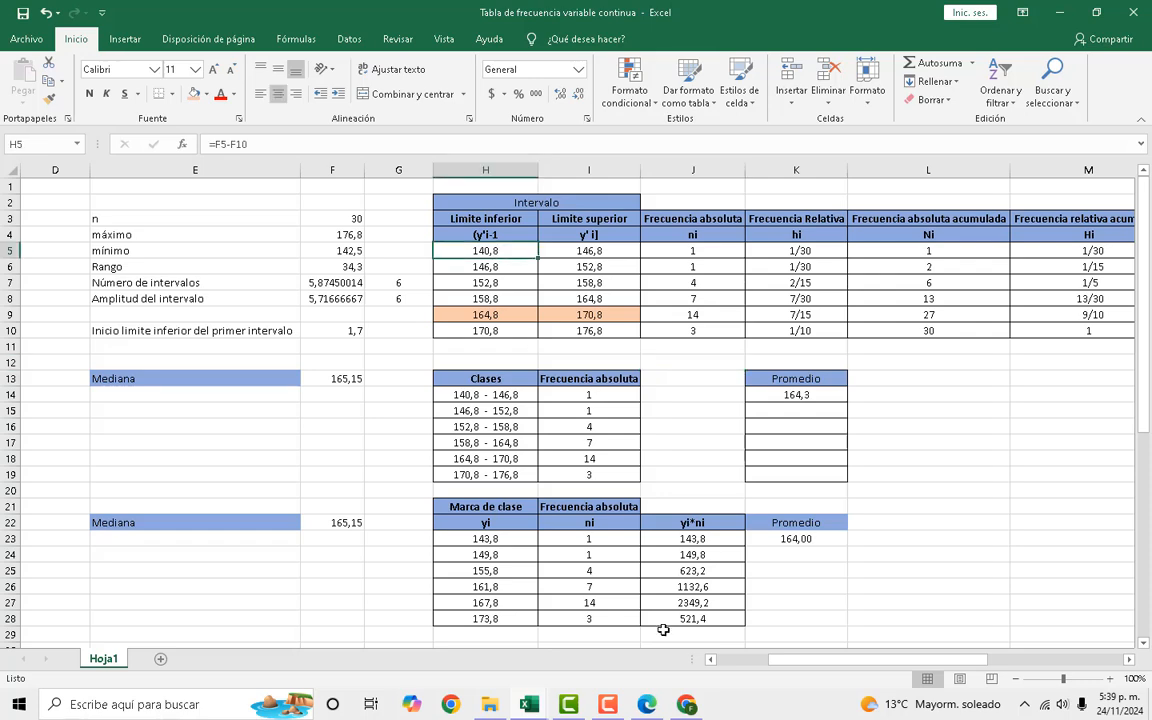
scroll(778, 668, left, 3)
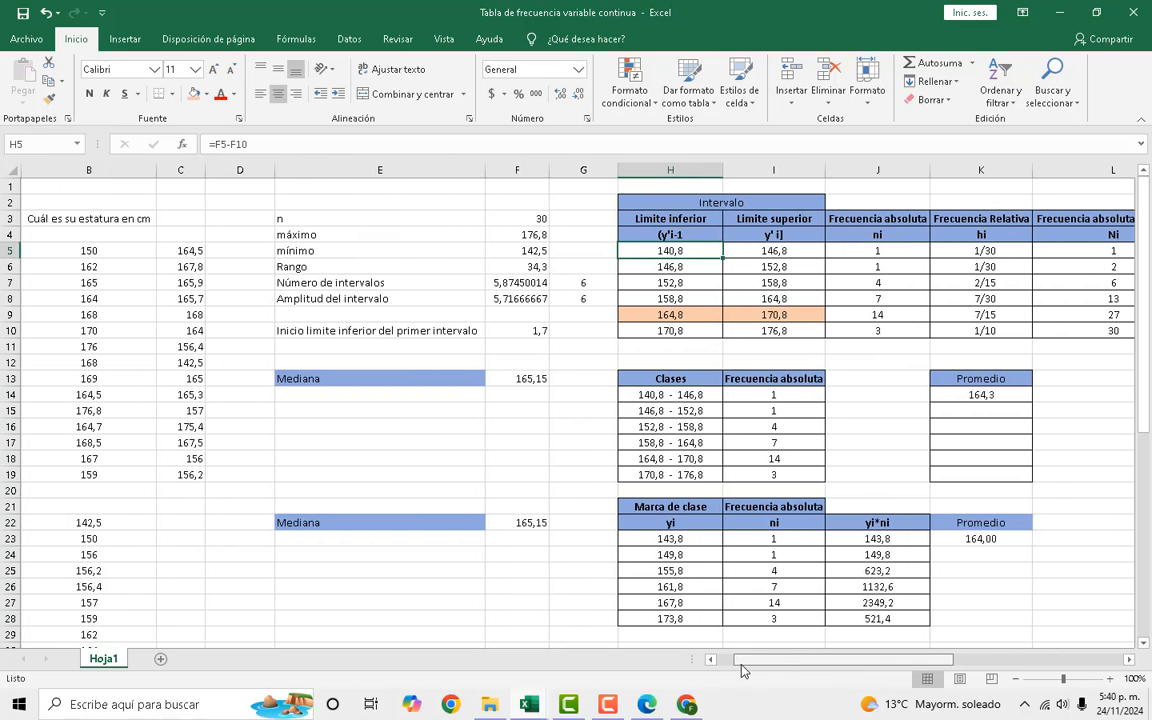
click(111, 522)
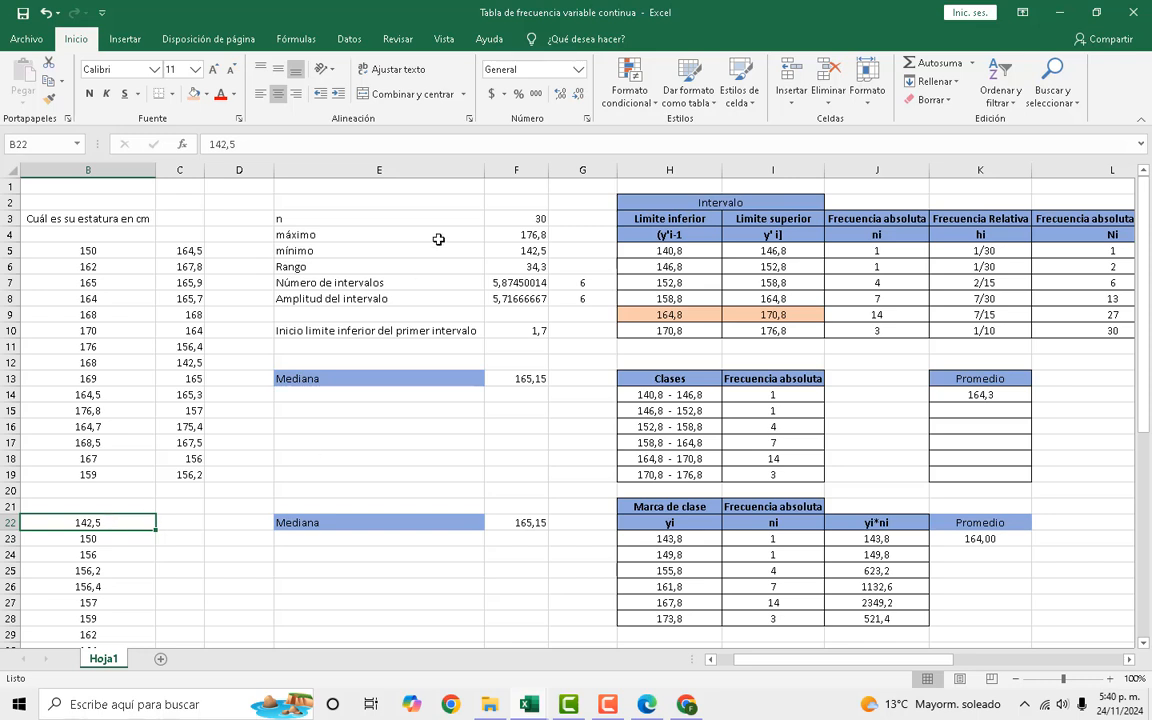
click(528, 253)
click(680, 250)
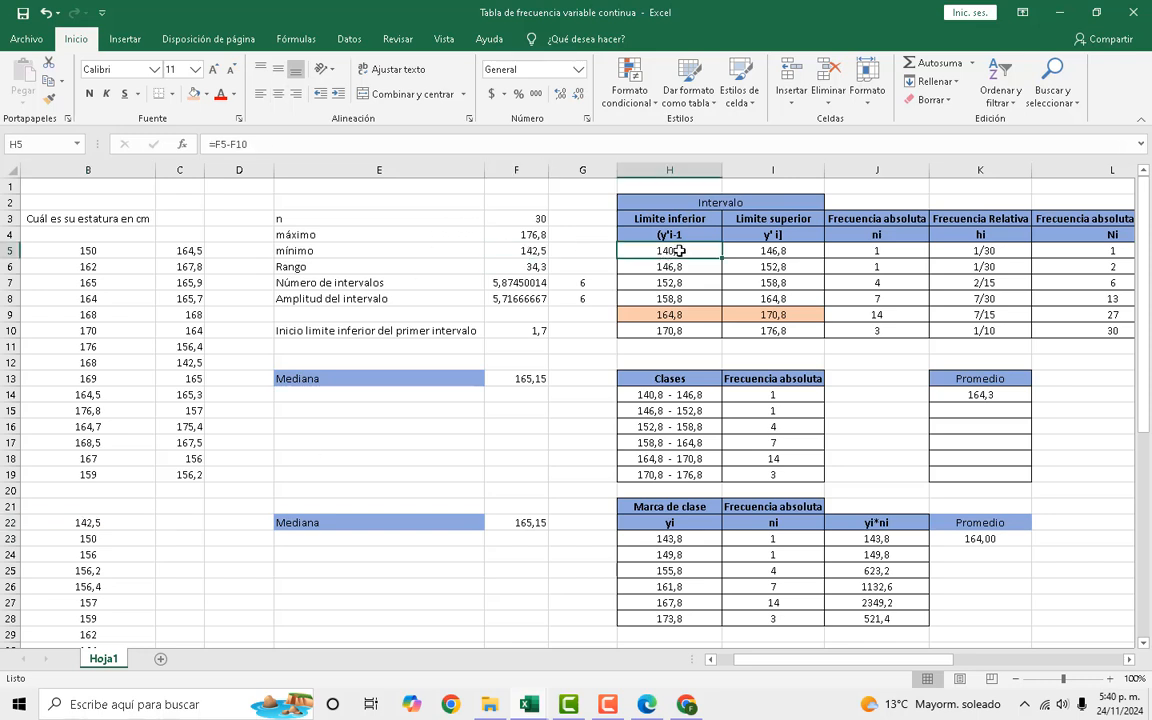
click(778, 249)
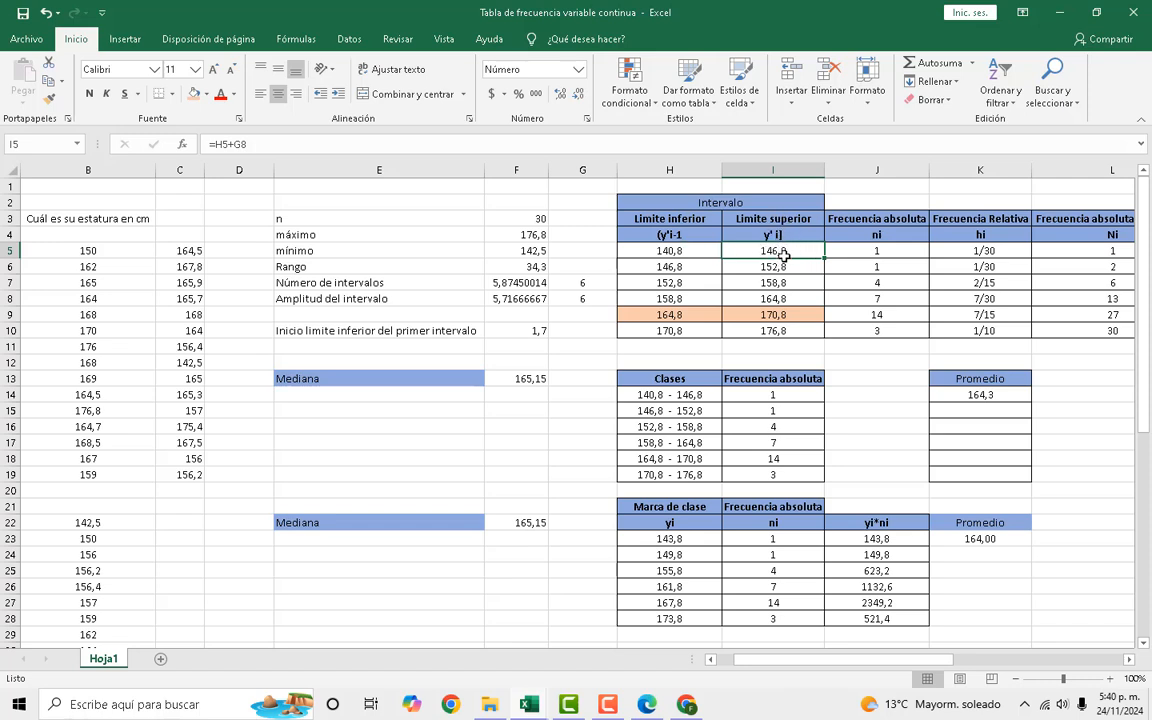
click(697, 270)
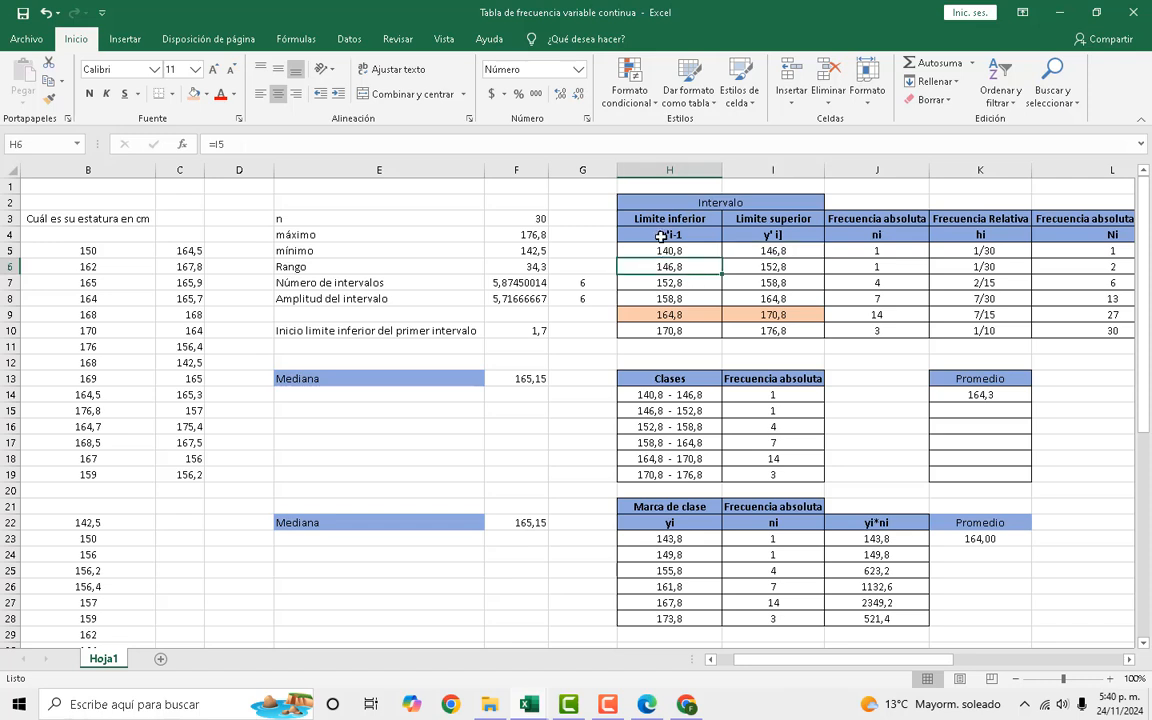
click(728, 267)
click(698, 267)
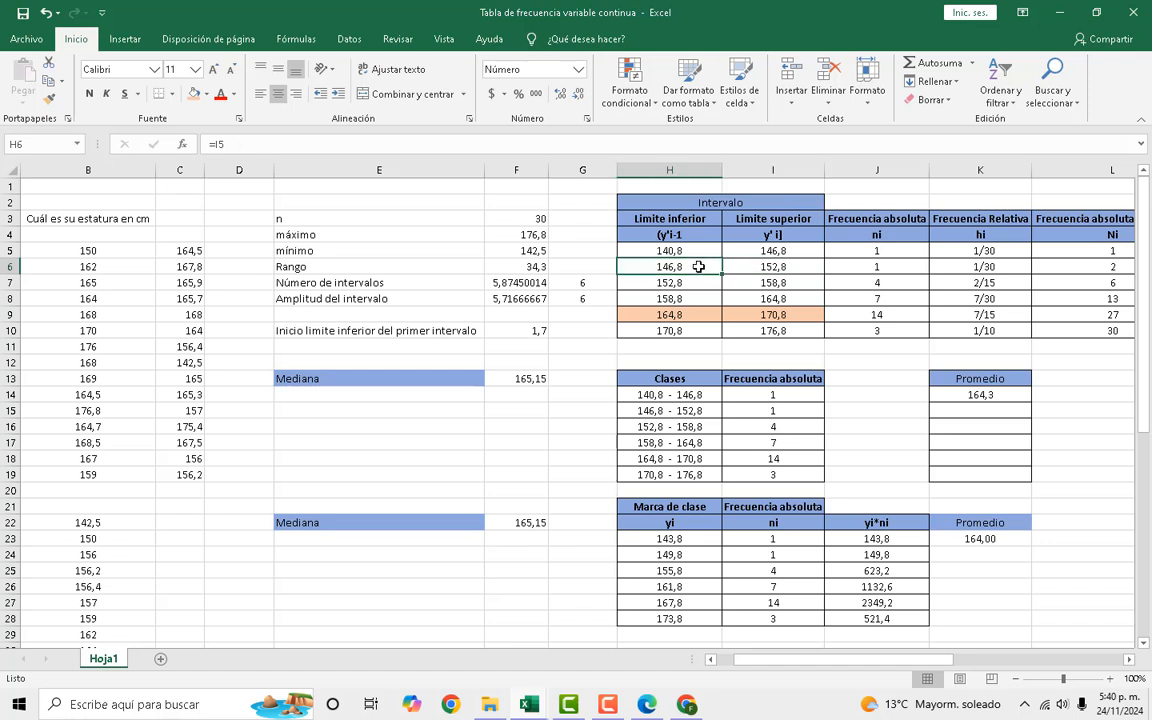
click(790, 269)
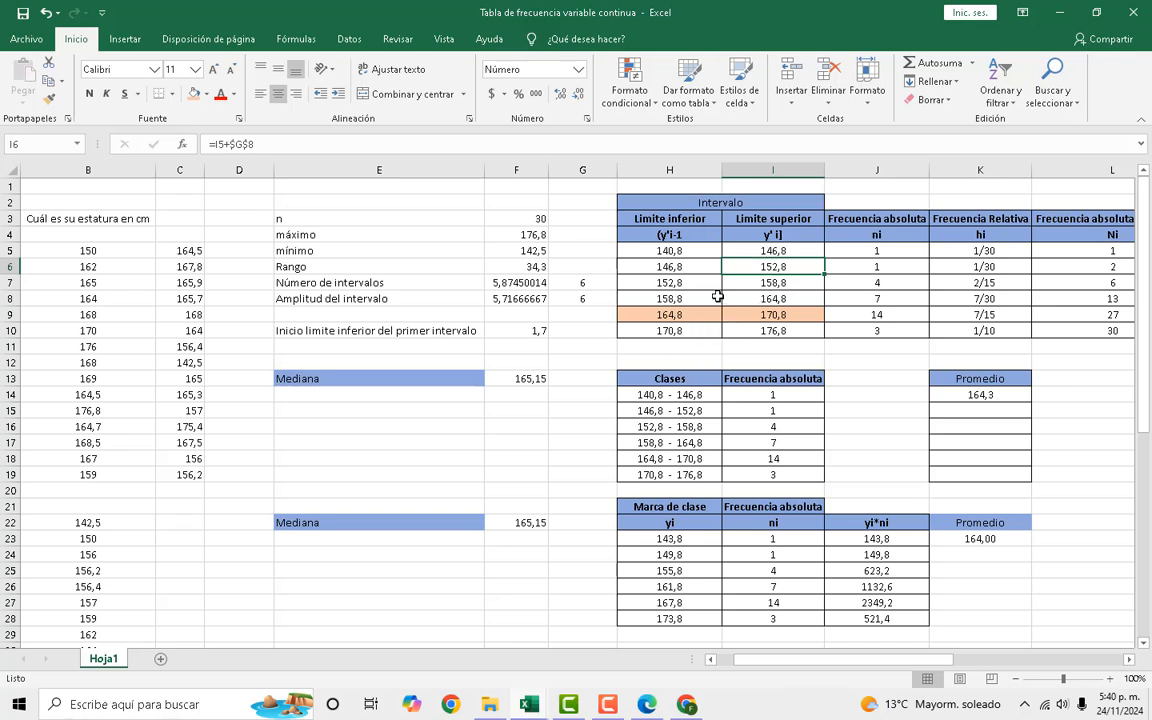
click(684, 298)
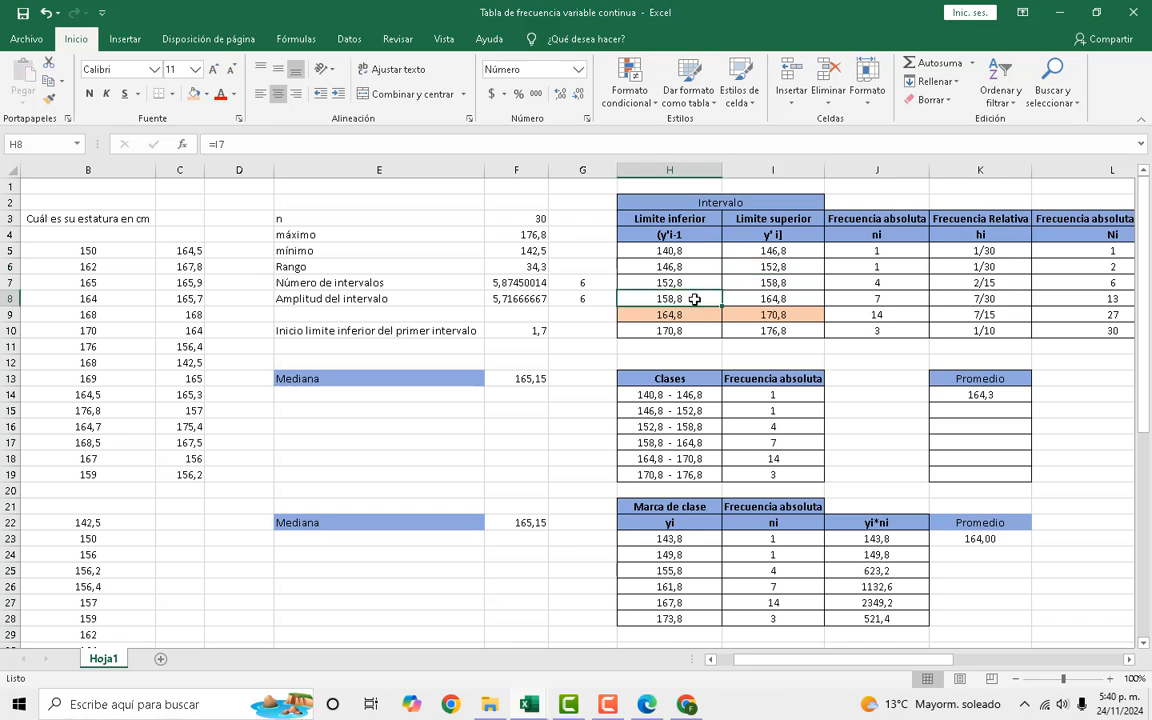
click(802, 285)
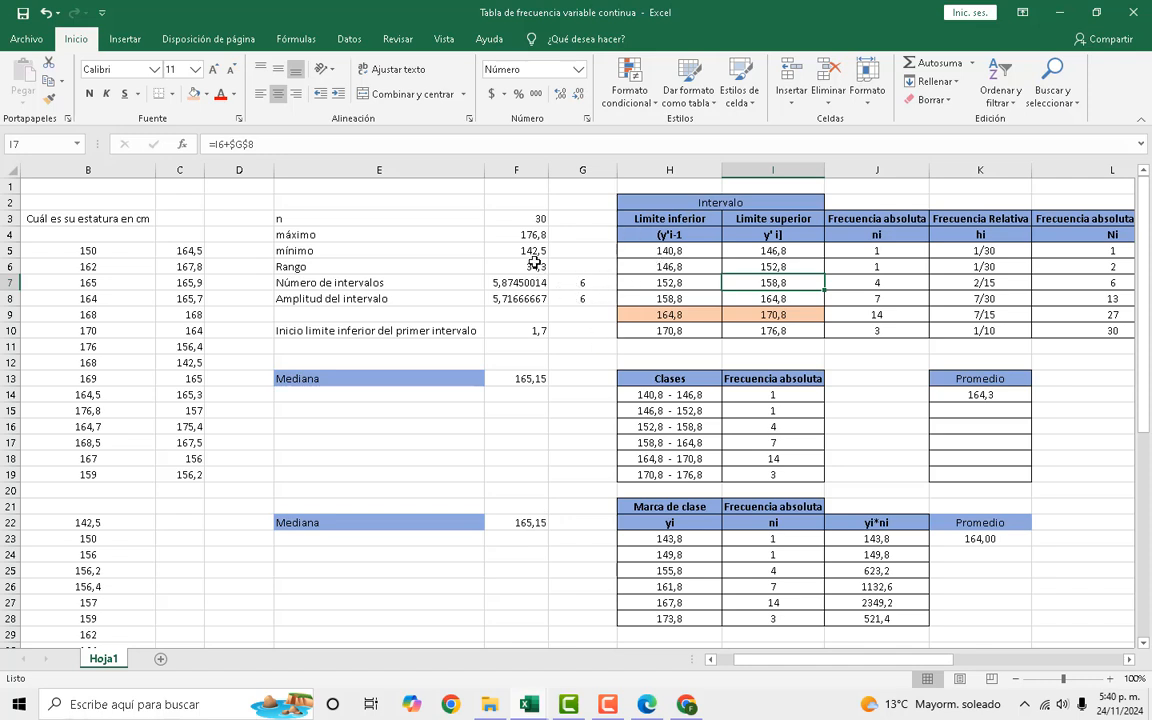
click(597, 286)
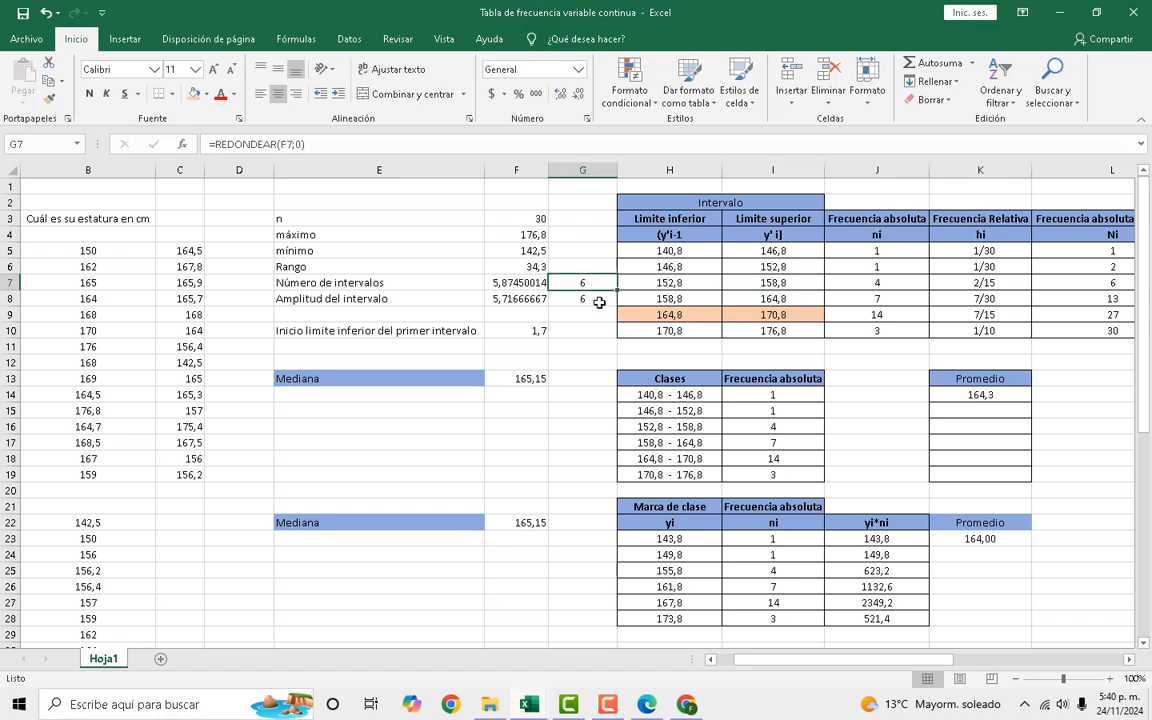
click(599, 302)
click(695, 284)
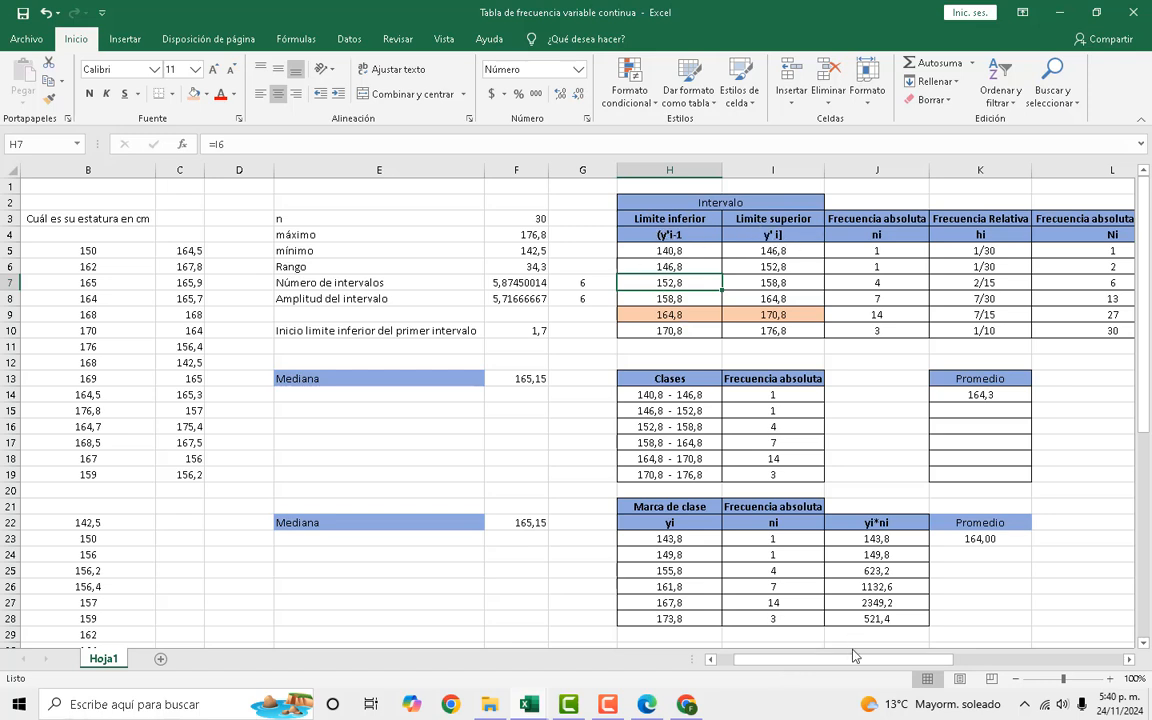
Space out the brackets in the limit headers so H4 reads "( y'i-1" and I4 reads "y' i ]".
click(679, 238)
double_click(667, 237)
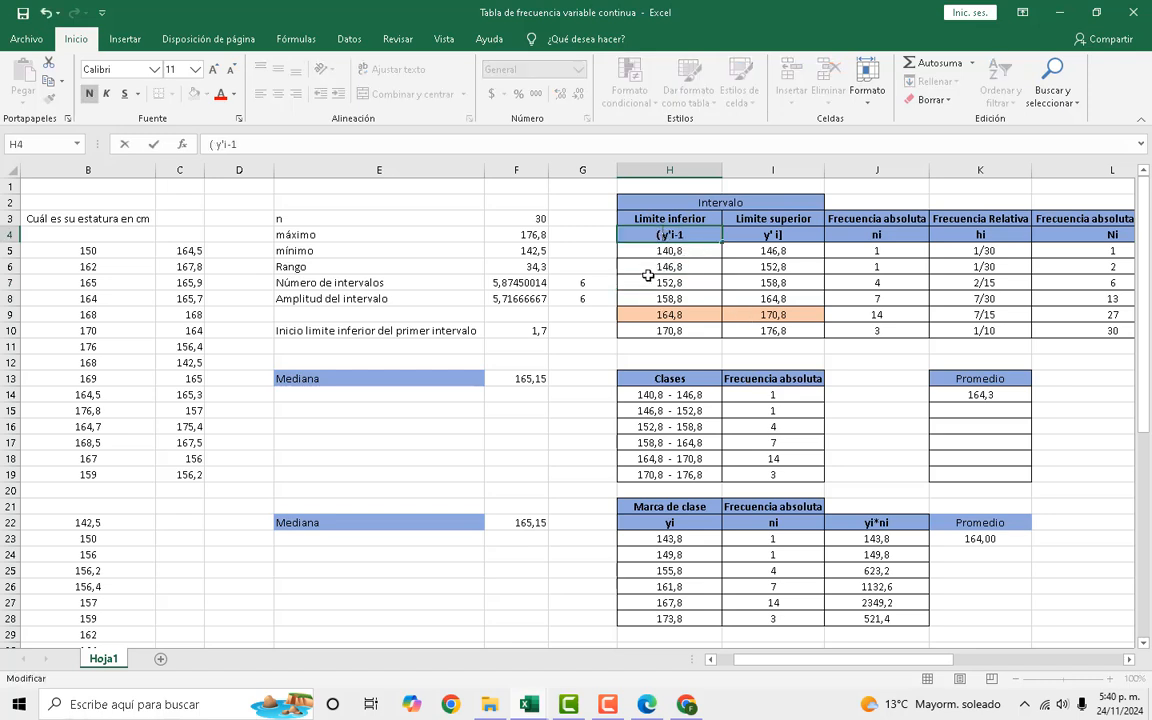
click(779, 236)
double_click(779, 236)
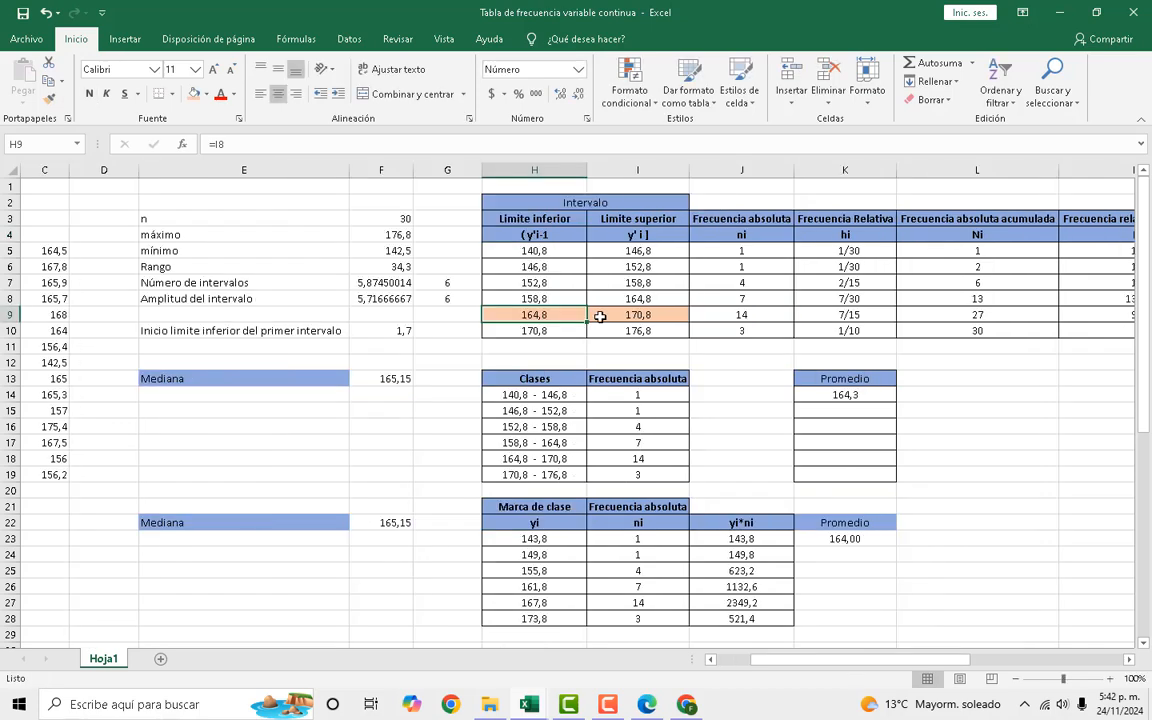
Examine the highlighted median interval's limits and absolute frequency, the preceding interval's cumulative frequency, and the rounded amplitude.
click(616, 317)
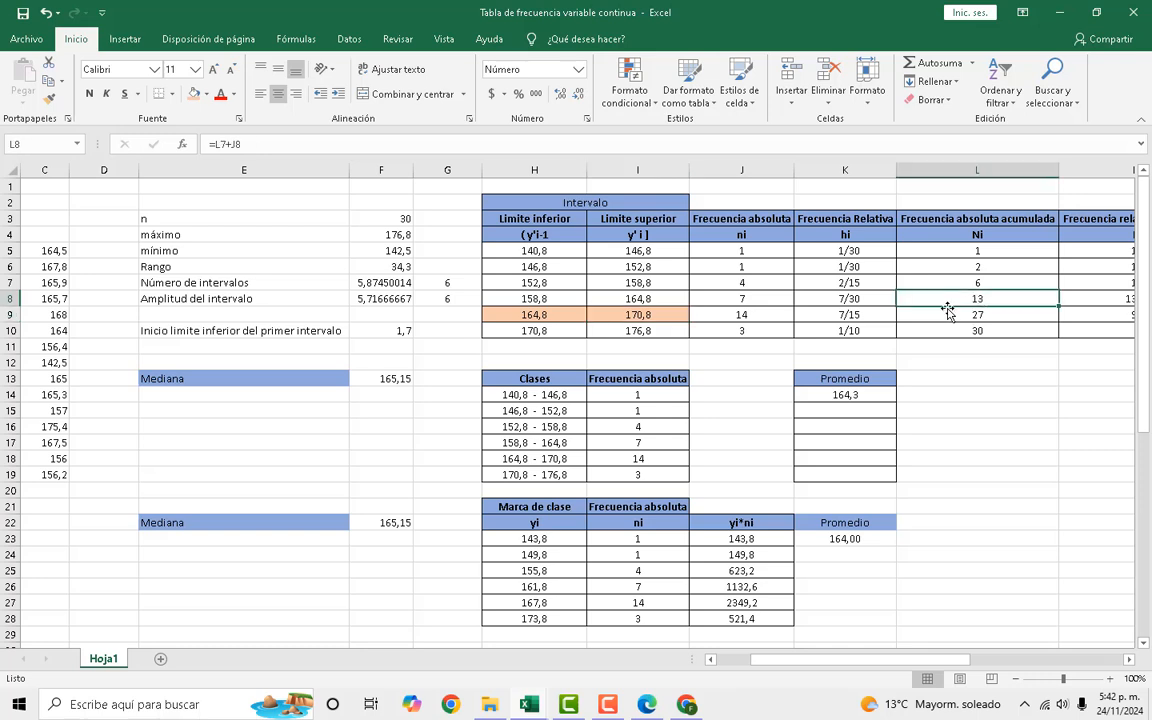
click(902, 298)
click(530, 300)
click(608, 298)
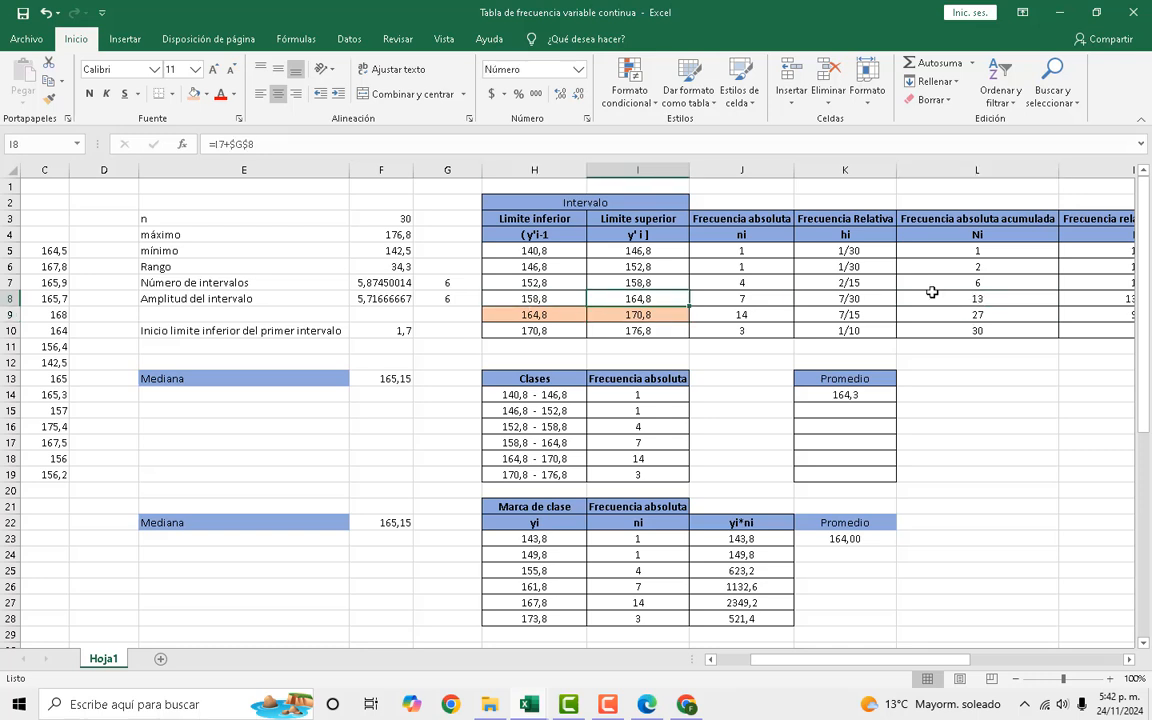
click(998, 298)
click(552, 312)
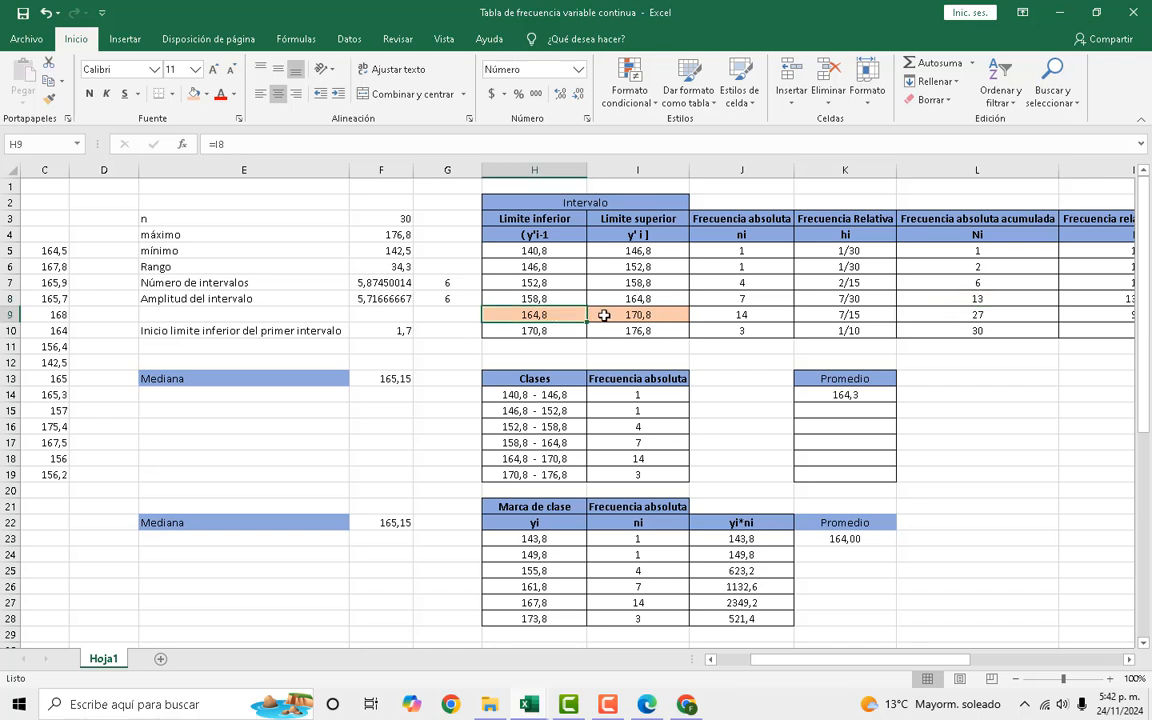
click(638, 314)
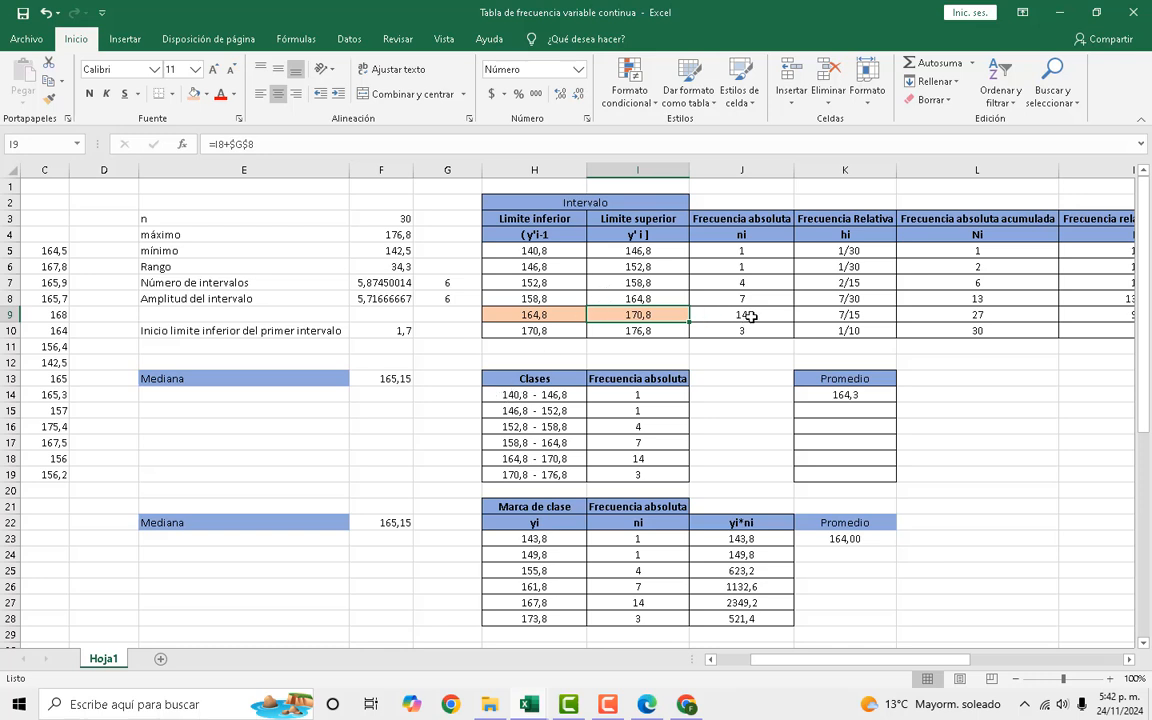
click(560, 317)
click(609, 317)
click(551, 317)
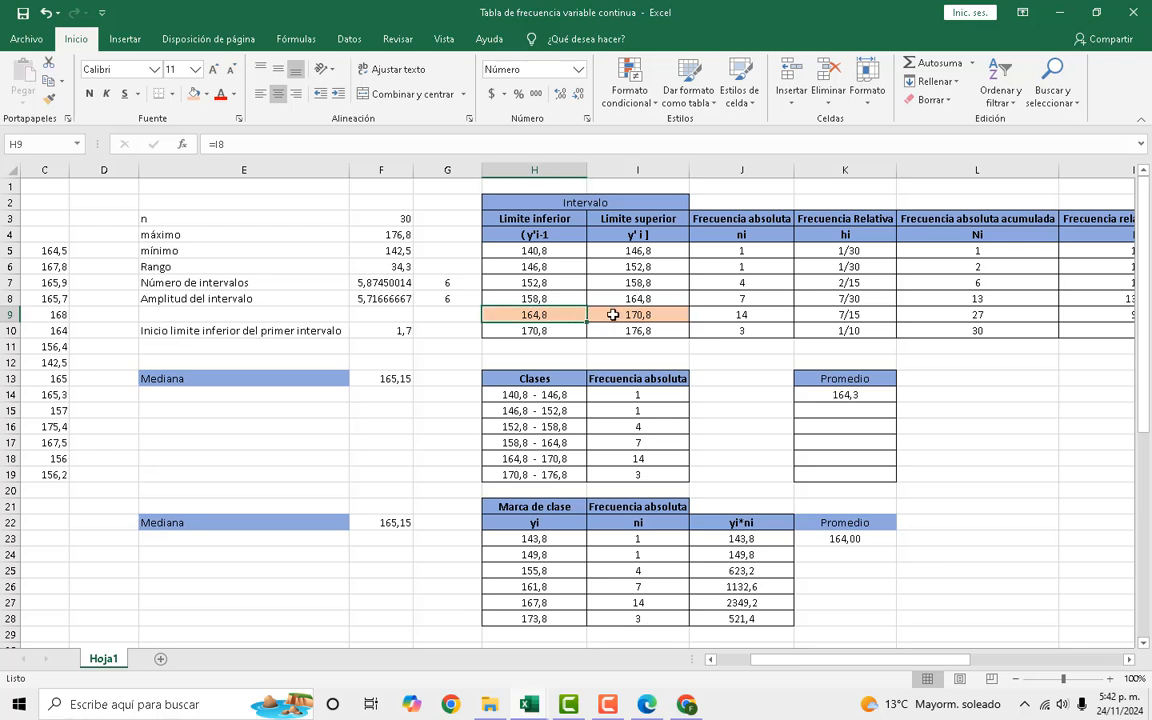
click(447, 298)
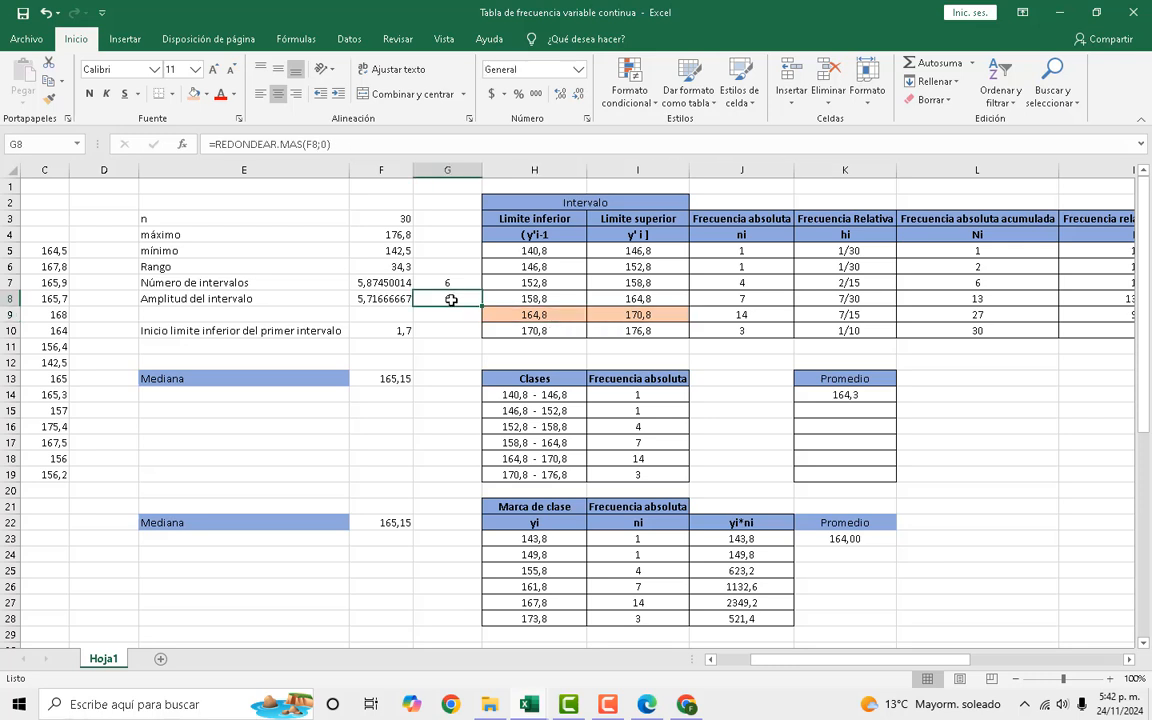
click(731, 314)
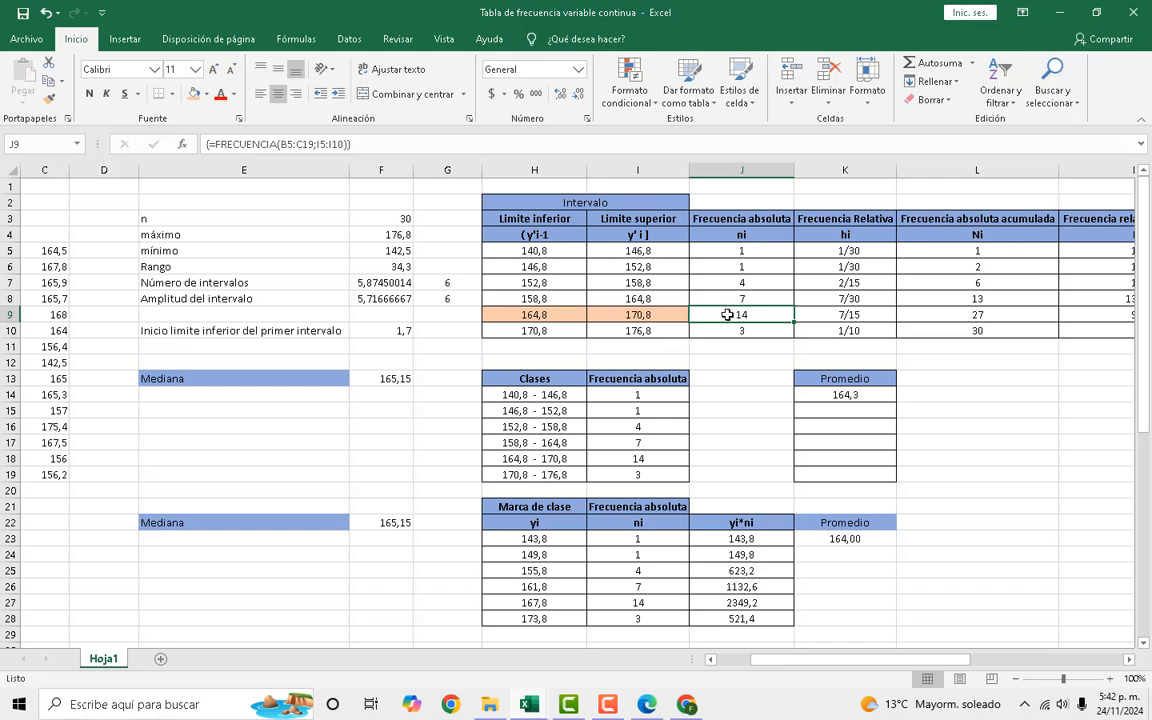
click(548, 316)
click(609, 316)
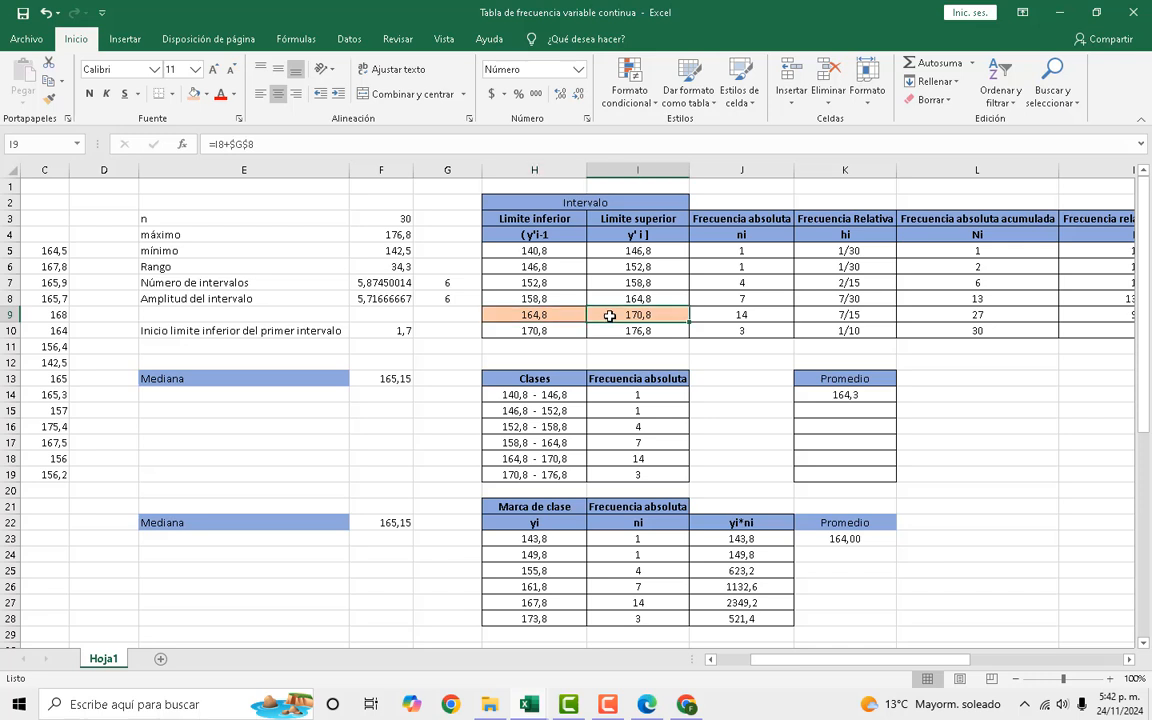
click(540, 314)
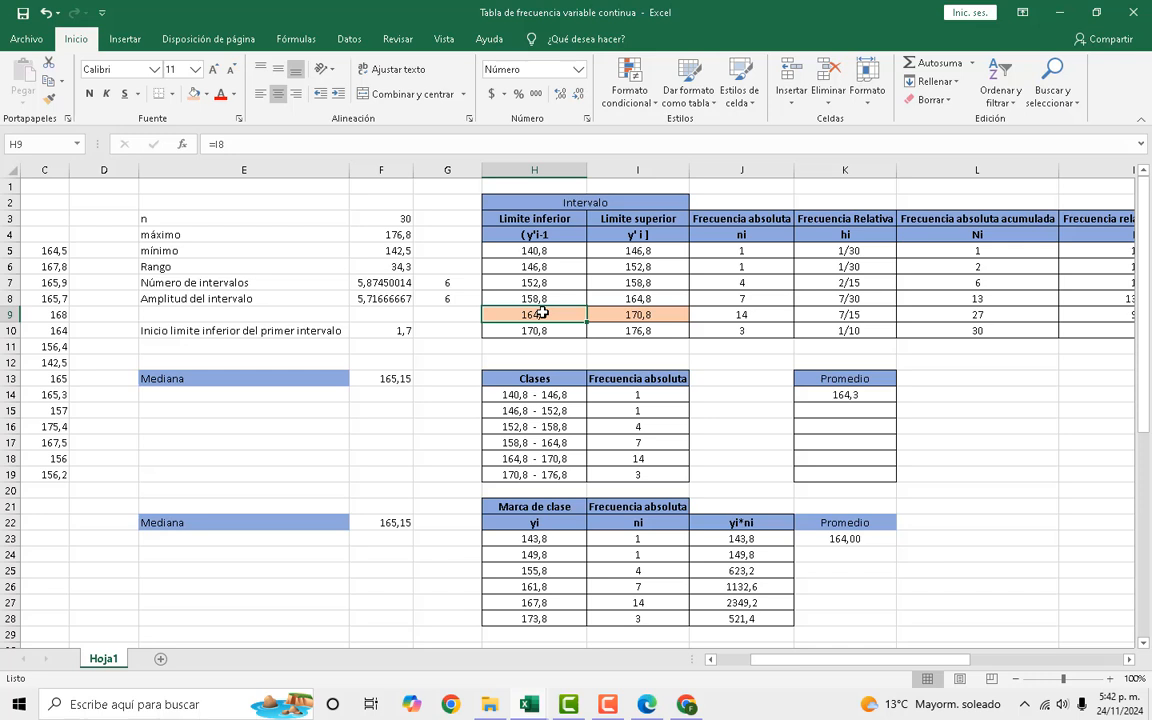
Label E24 "dividir amplitud entre frecuencia absoluta del intervalo mediana" and widen column E to fit the text.
click(281, 560)
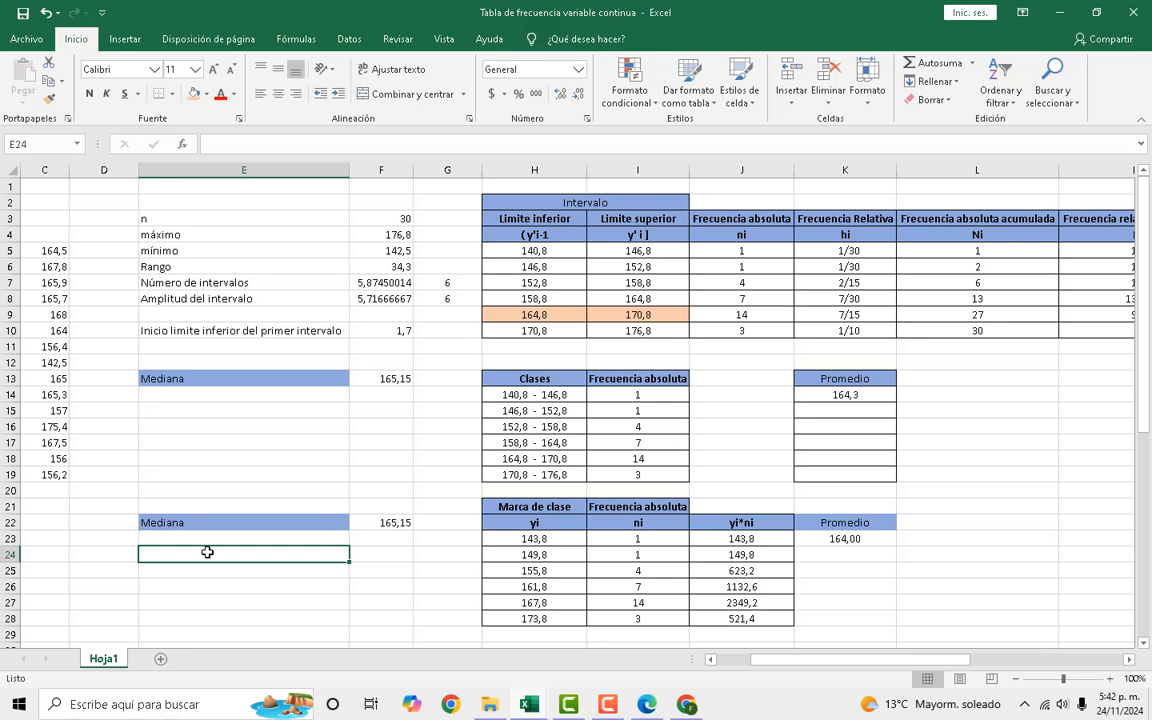
text(dividir amplitud)
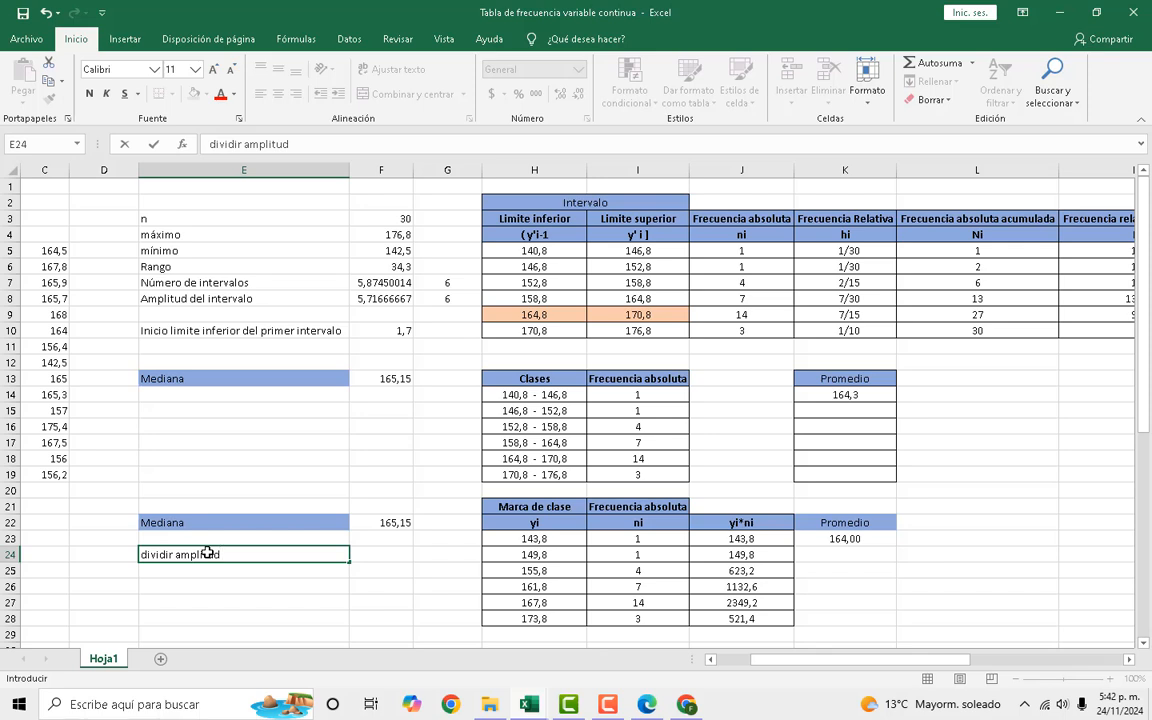
text(tre f)
text(recuencia absoluta)
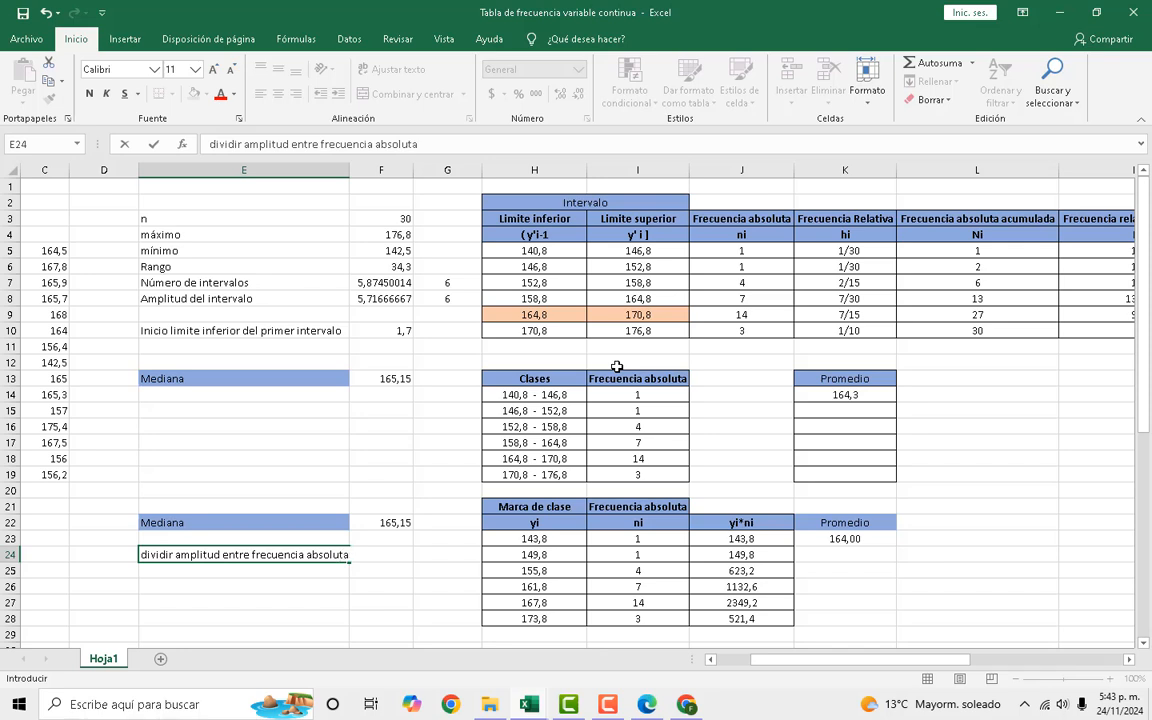
text(del intervalo)
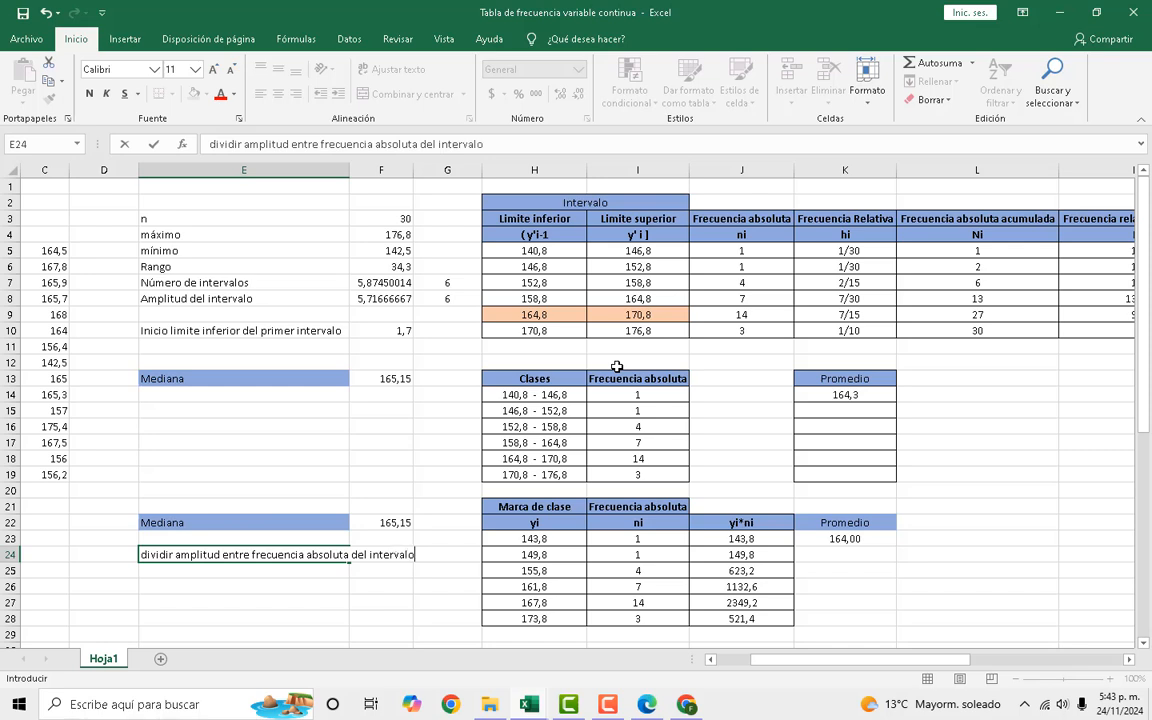
text( mediana)
key(Return)
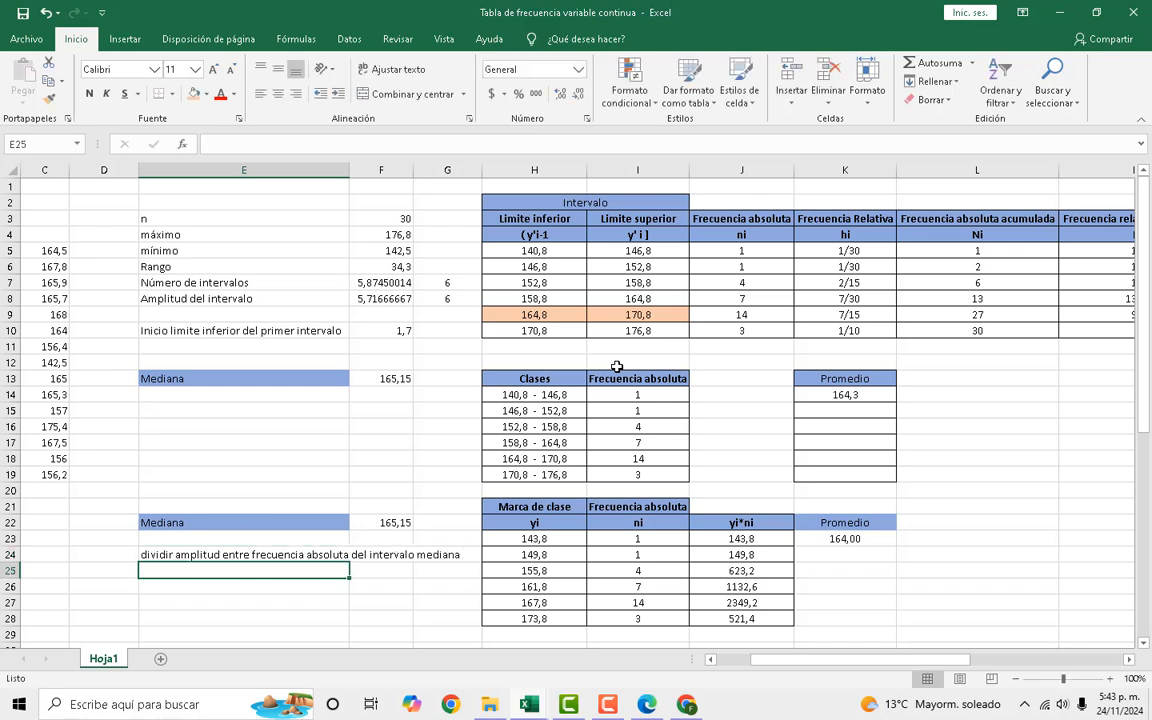
double_click(351, 170)
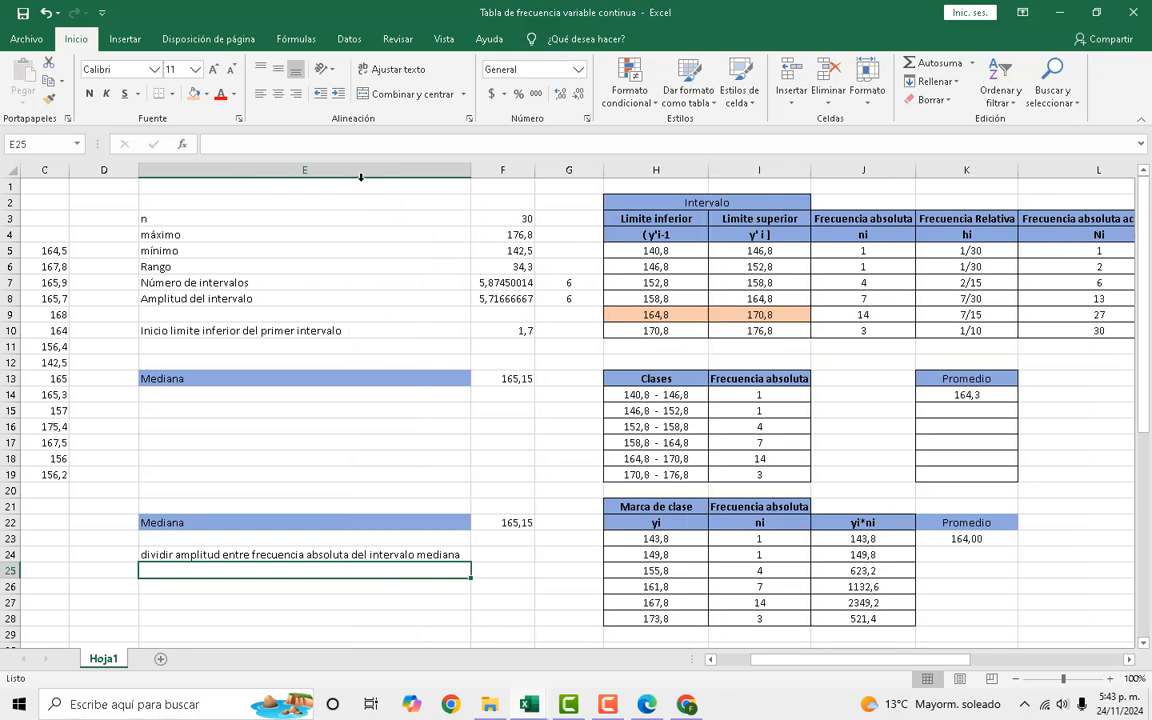
Divide the rounded amplitude by the median interval's absolute frequency in F24 with =G8/J9.
click(506, 556)
text(=)
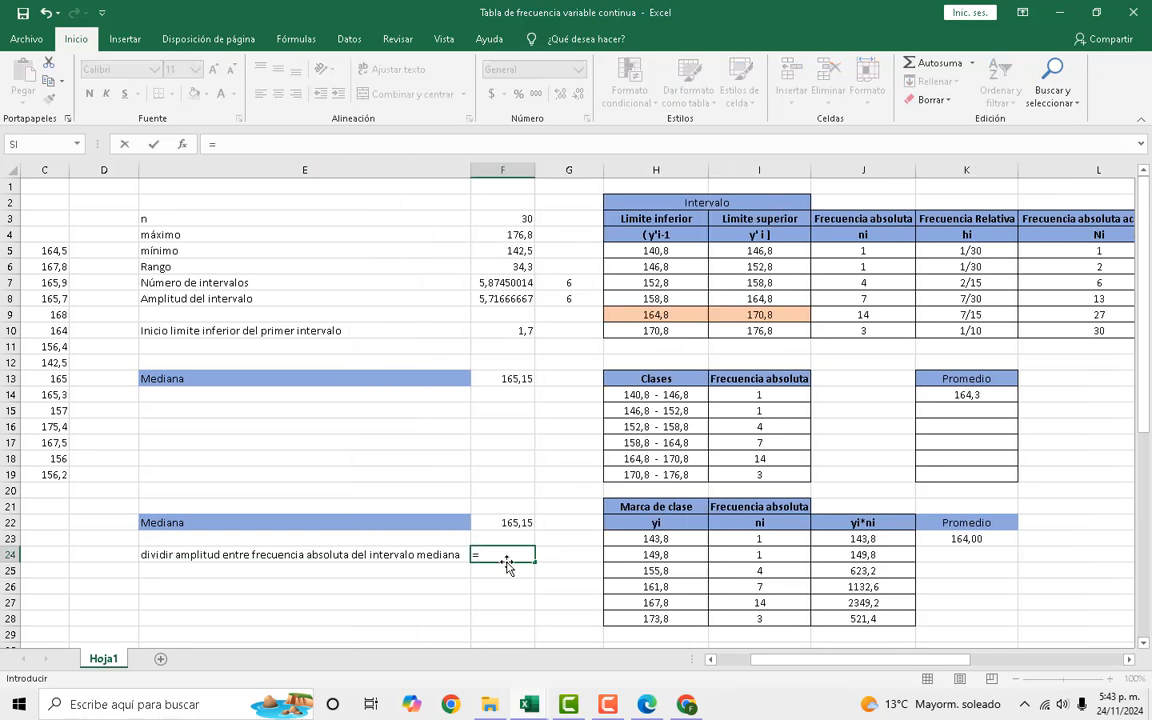
click(581, 305)
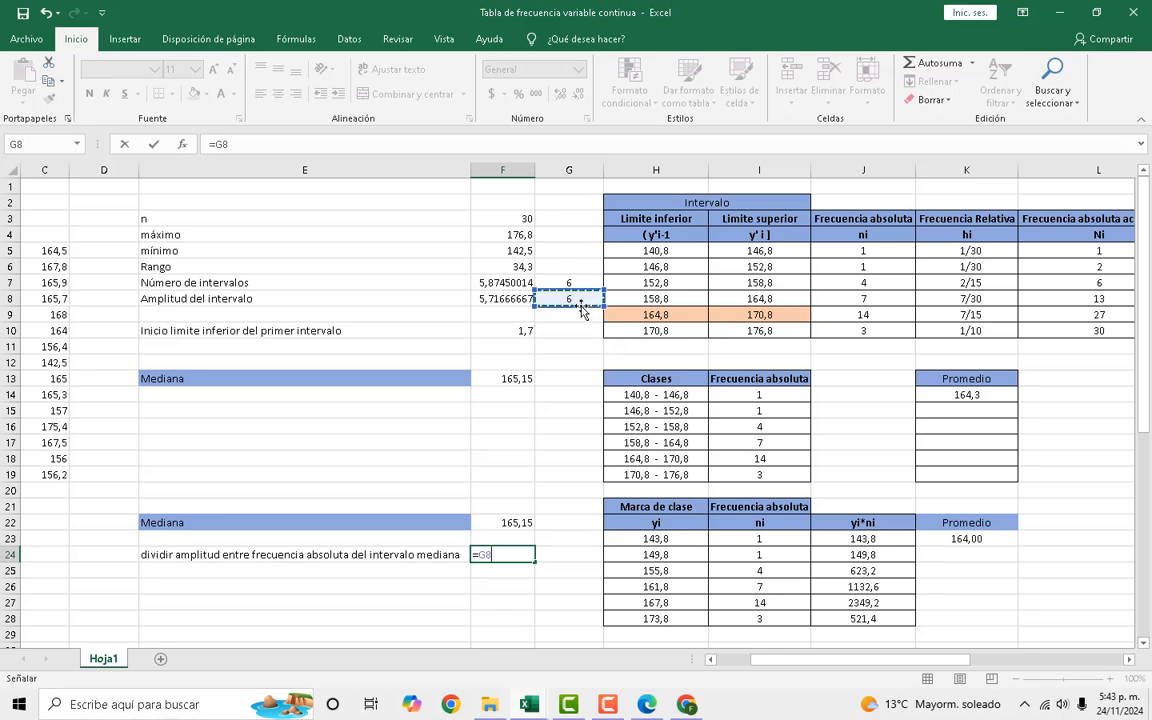
text(/)
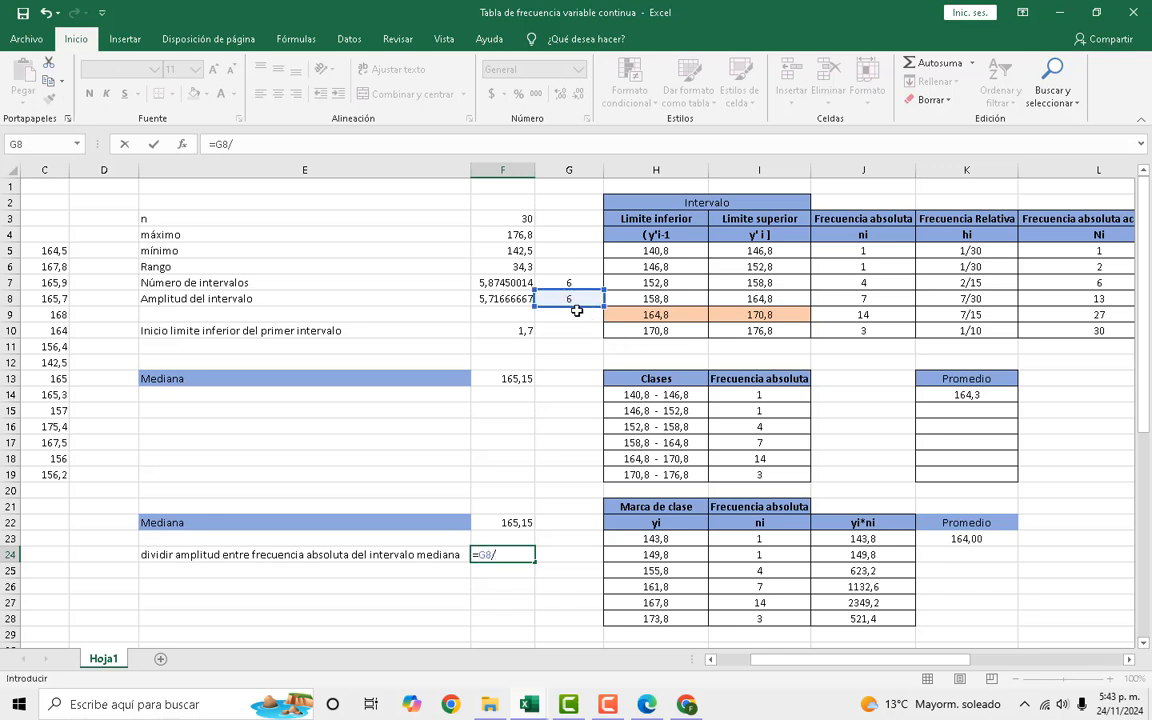
click(860, 316)
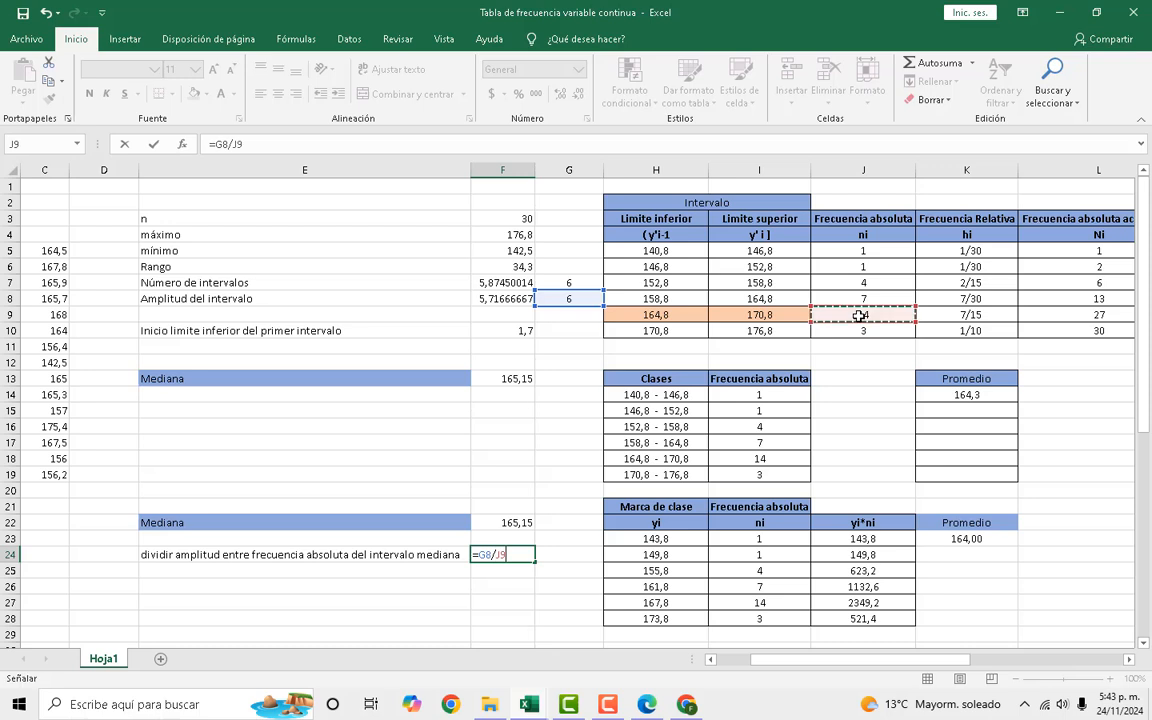
key(Return)
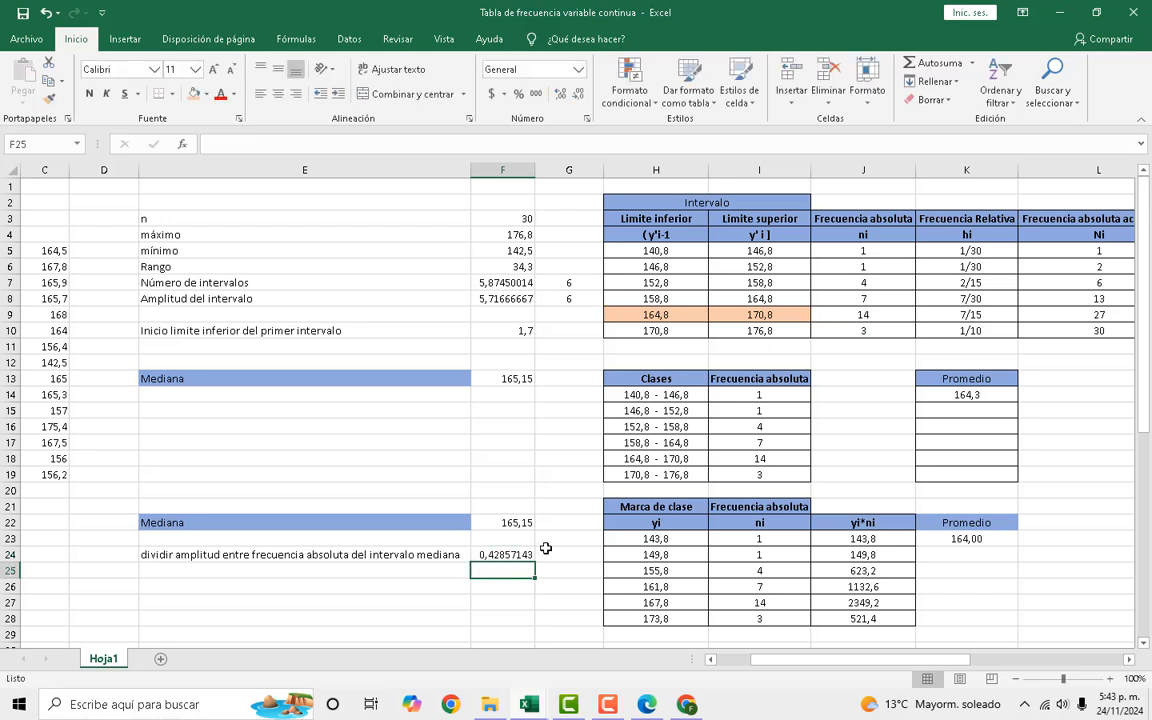
click(516, 555)
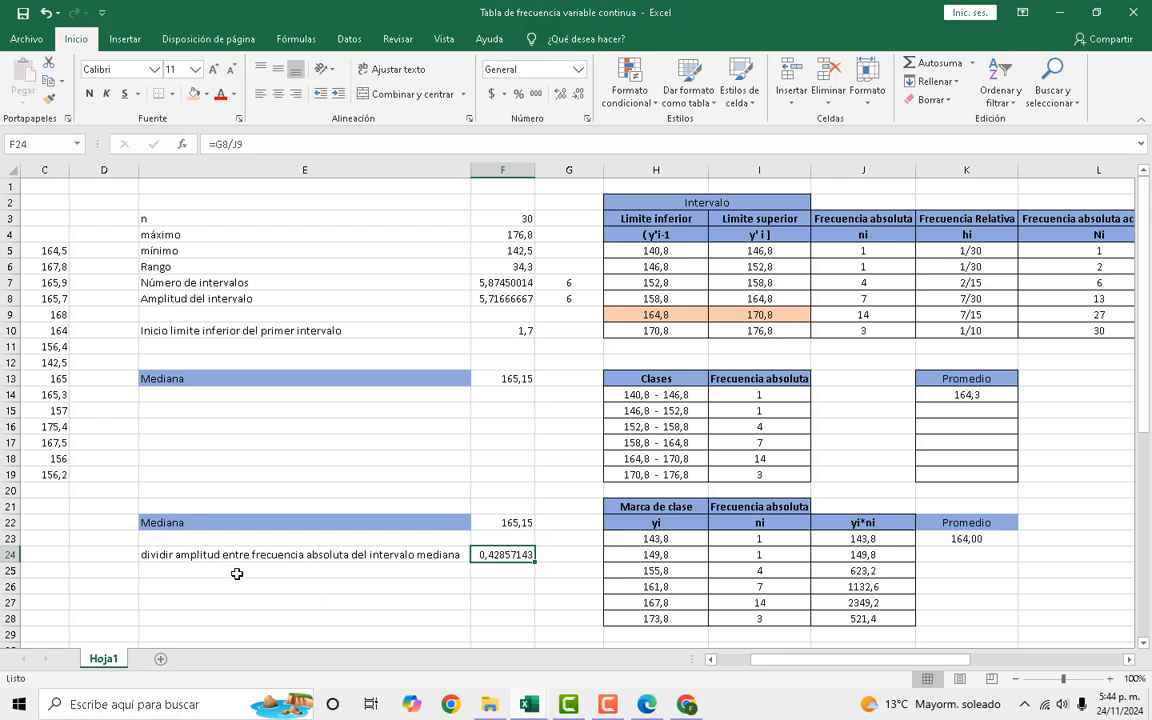
Fill D25:D38 with the consecutive numbers 1 to 14.
click(122, 571)
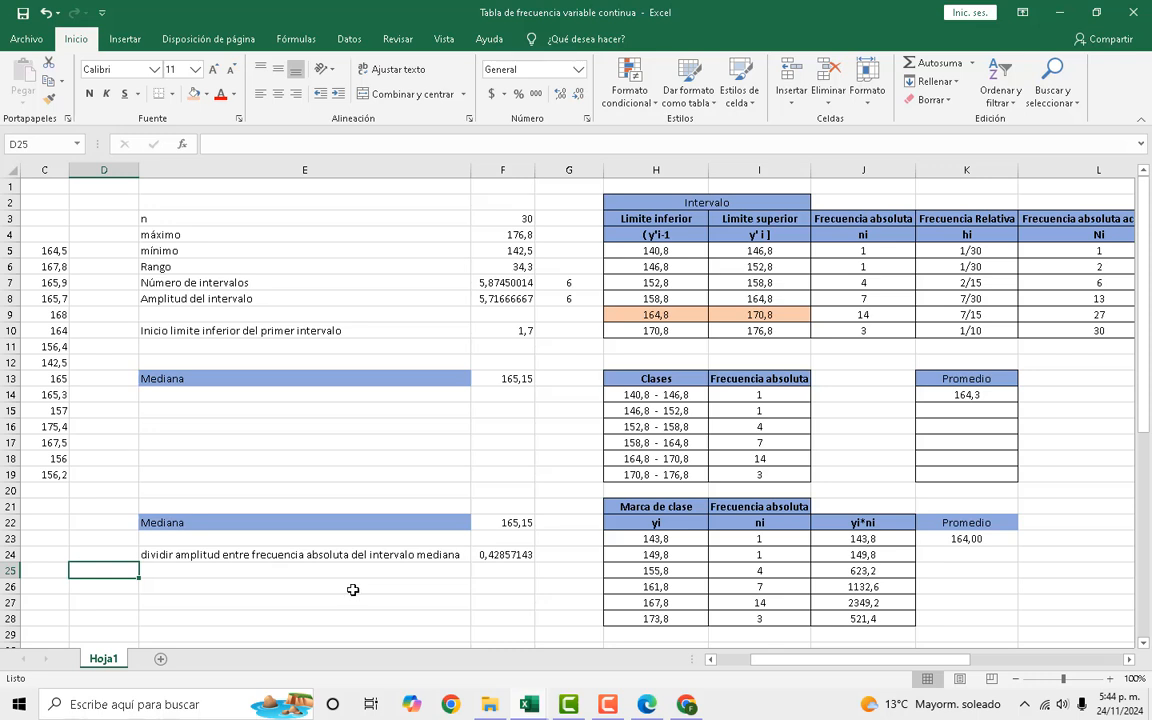
text(1)
key(Return)
text(2)
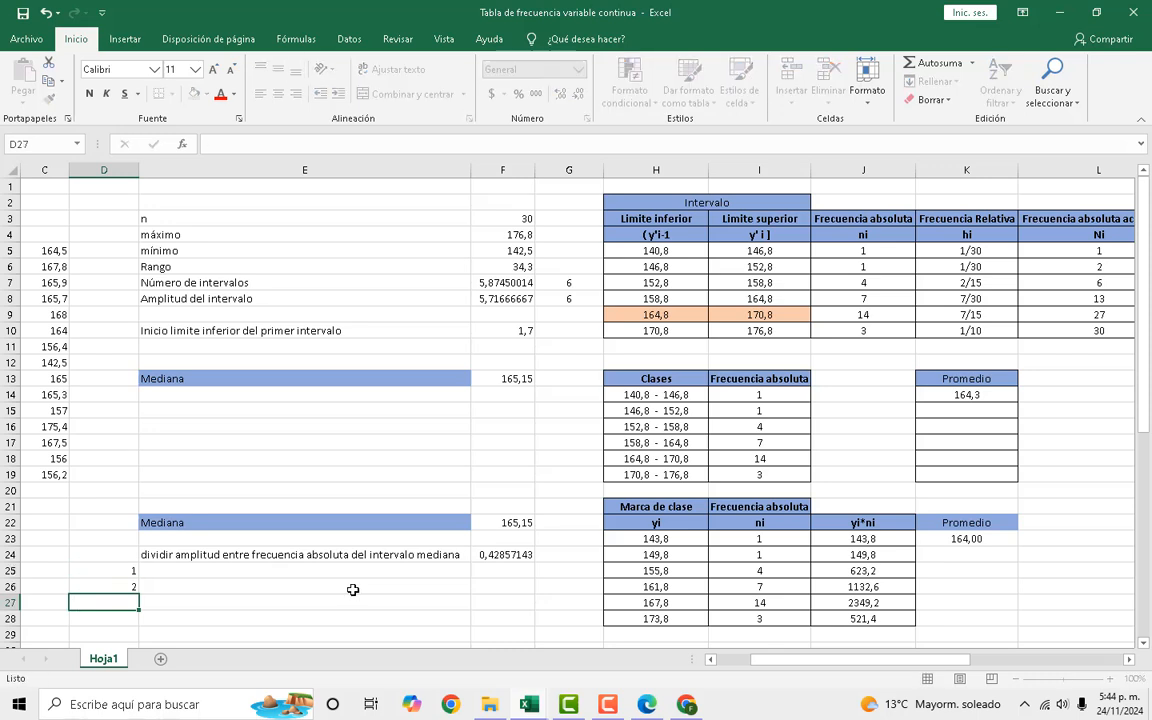
key(Return)
key(Up)
key(Up)
key(shift+Down)
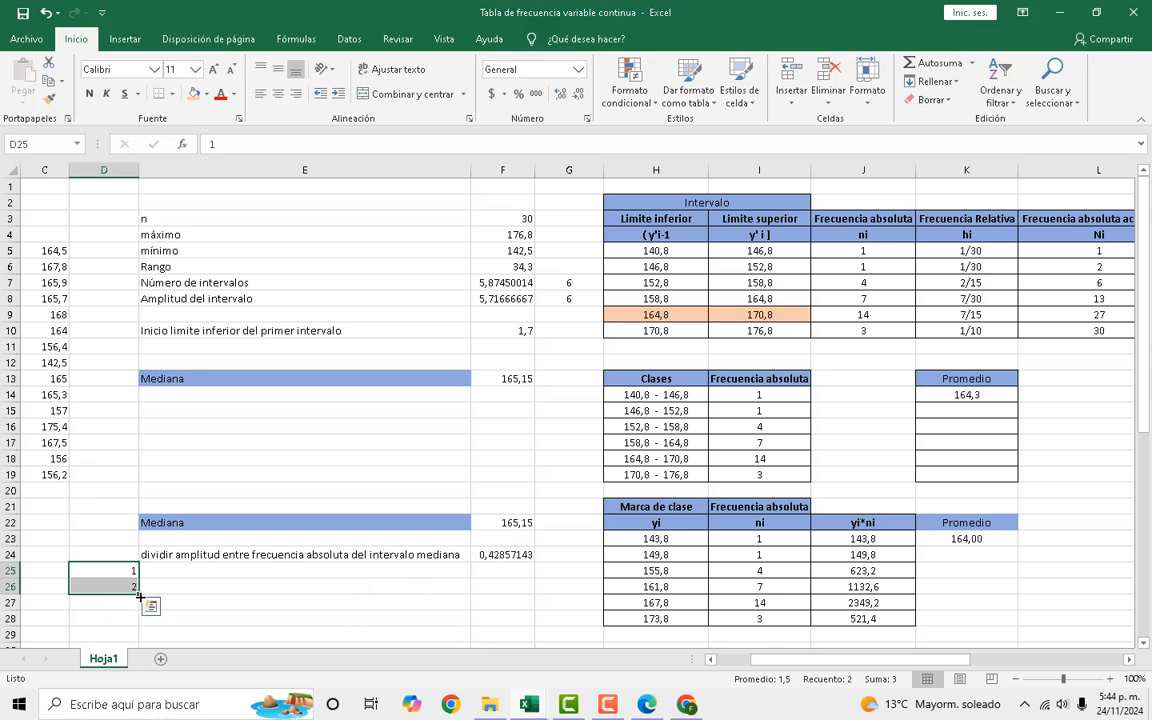
mouse_move(139, 604)
mouse_down()
mouse_move(135, 616)
mouse_move(132, 590)
mouse_up()
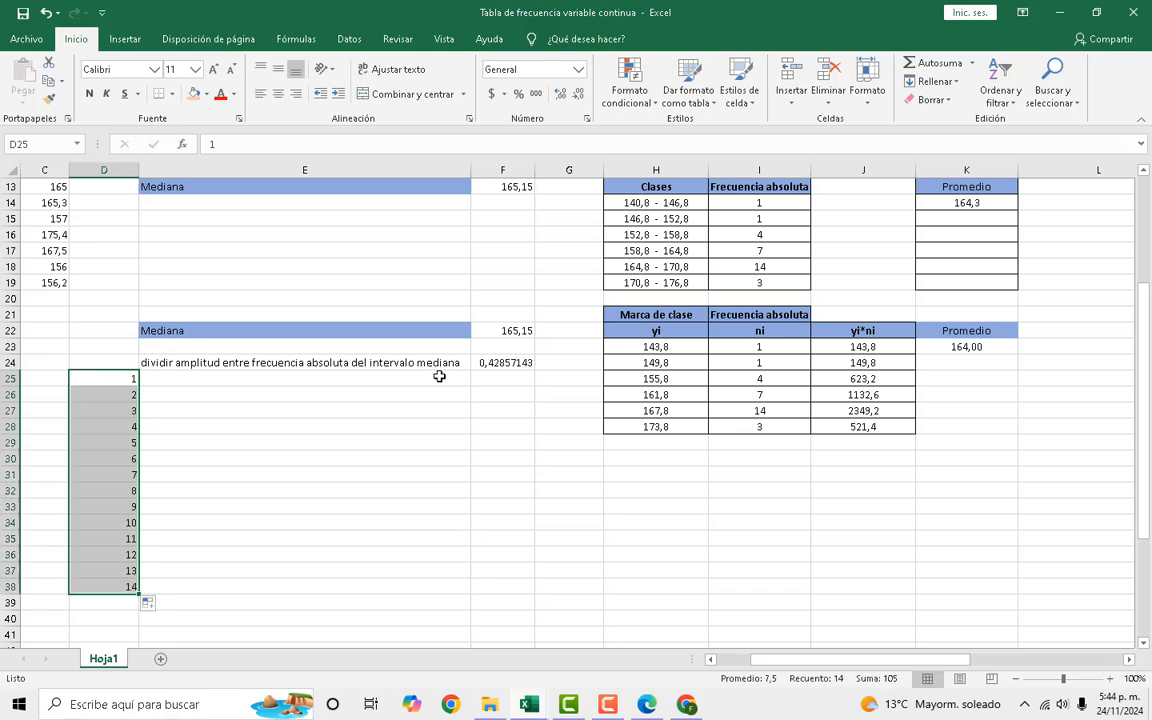
Renumber column D beside the median calculation from 0 in D25 to 14 in D39.
click(115, 384)
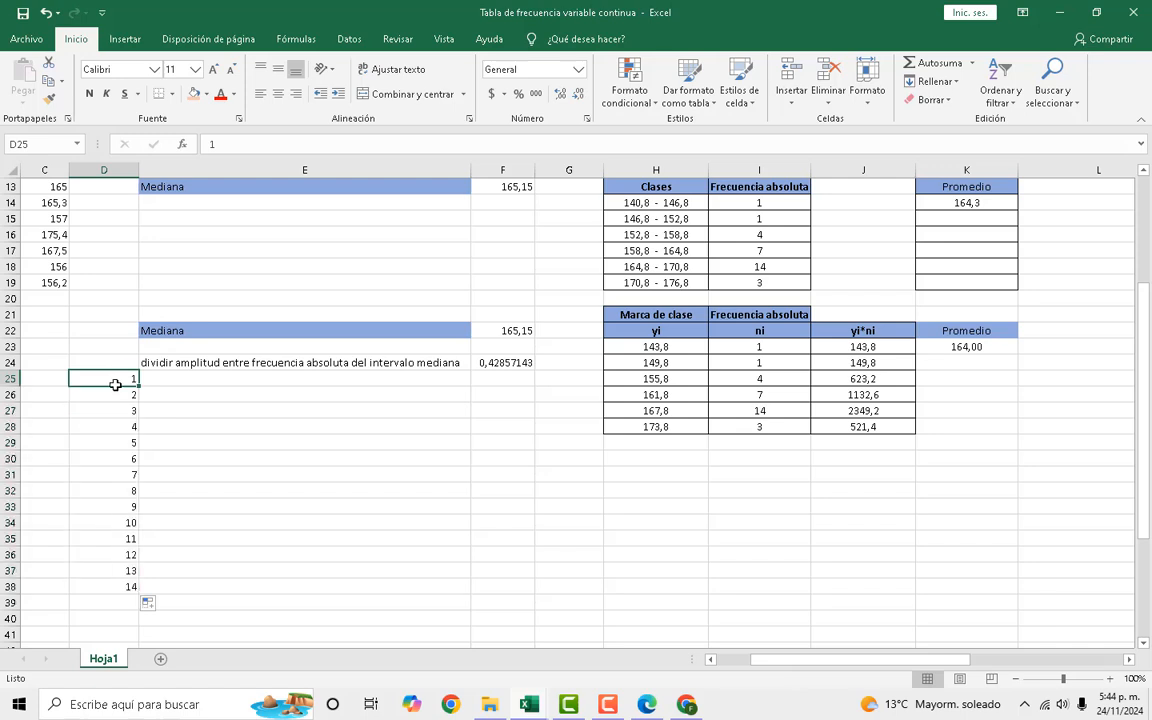
text(0)
key(Return)
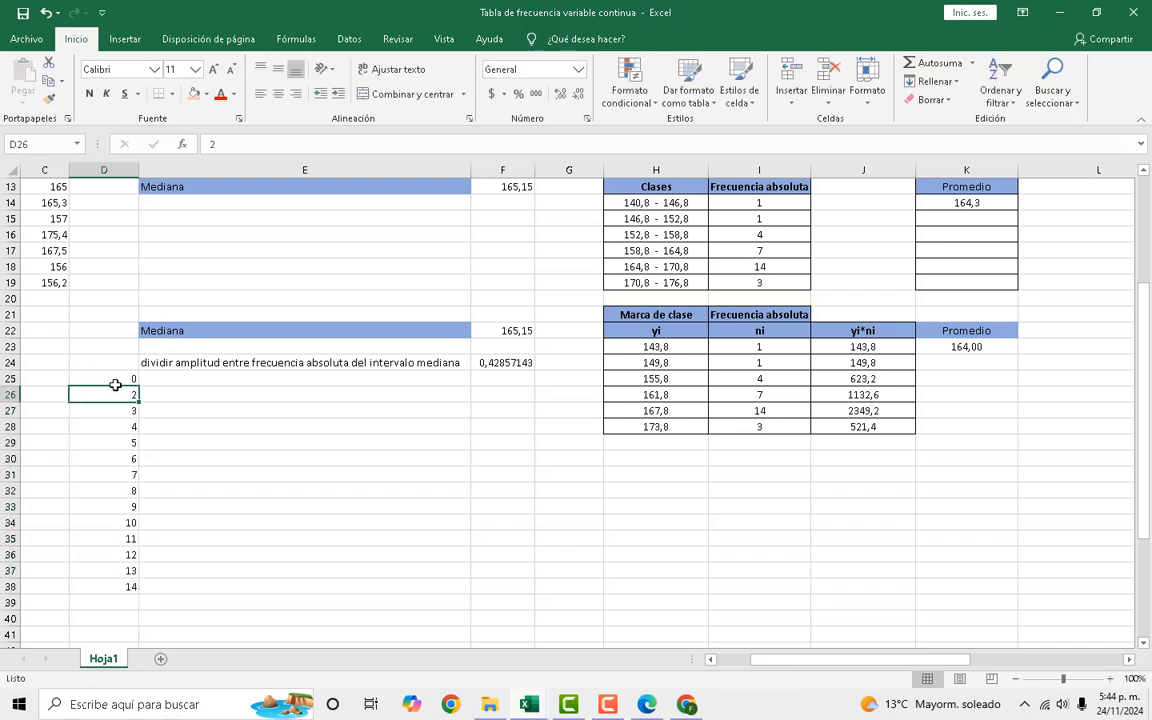
text(1)
key(Return)
key(Up)
key(Up)
drag(115, 384, 141, 605)
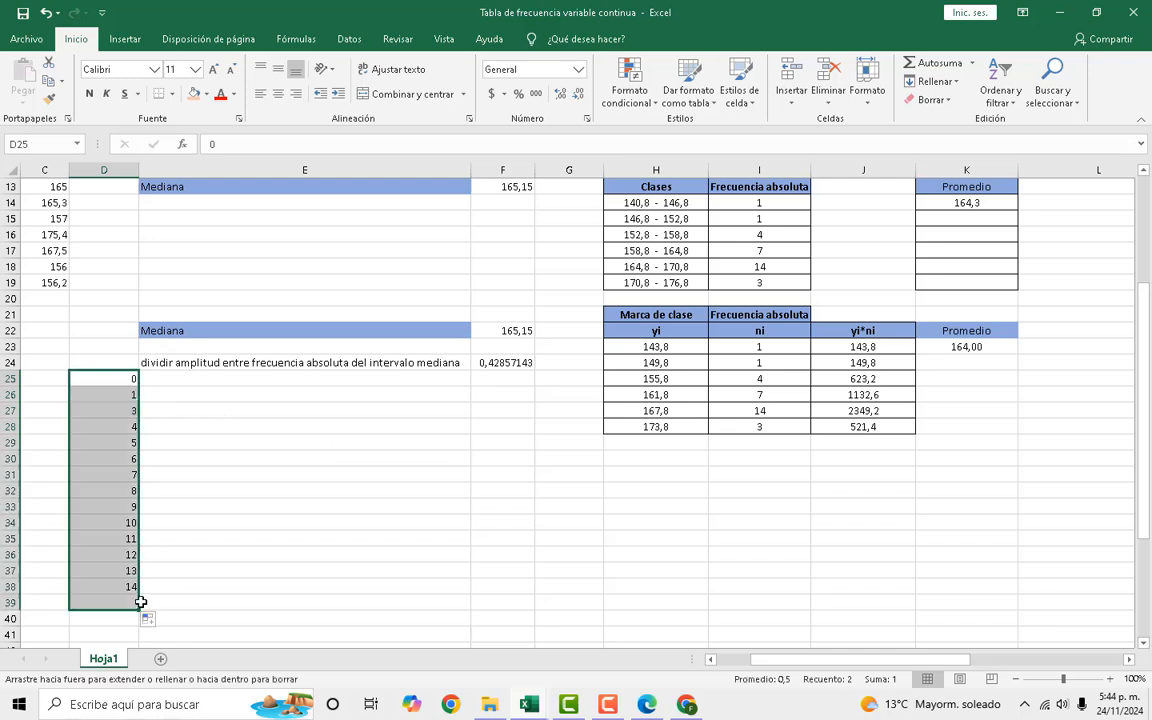
click(198, 605)
Link E25 to the median interval's lower limit with =H9.
scroll(257, 477, up, 3)
click(245, 522)
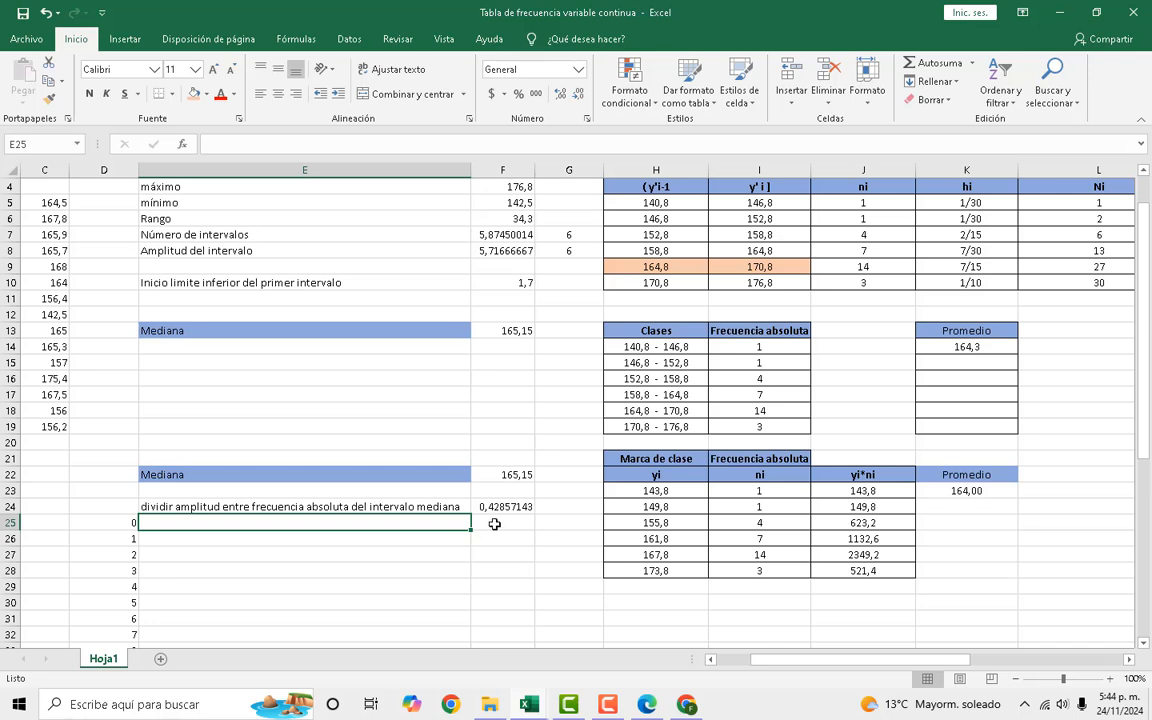
text(=)
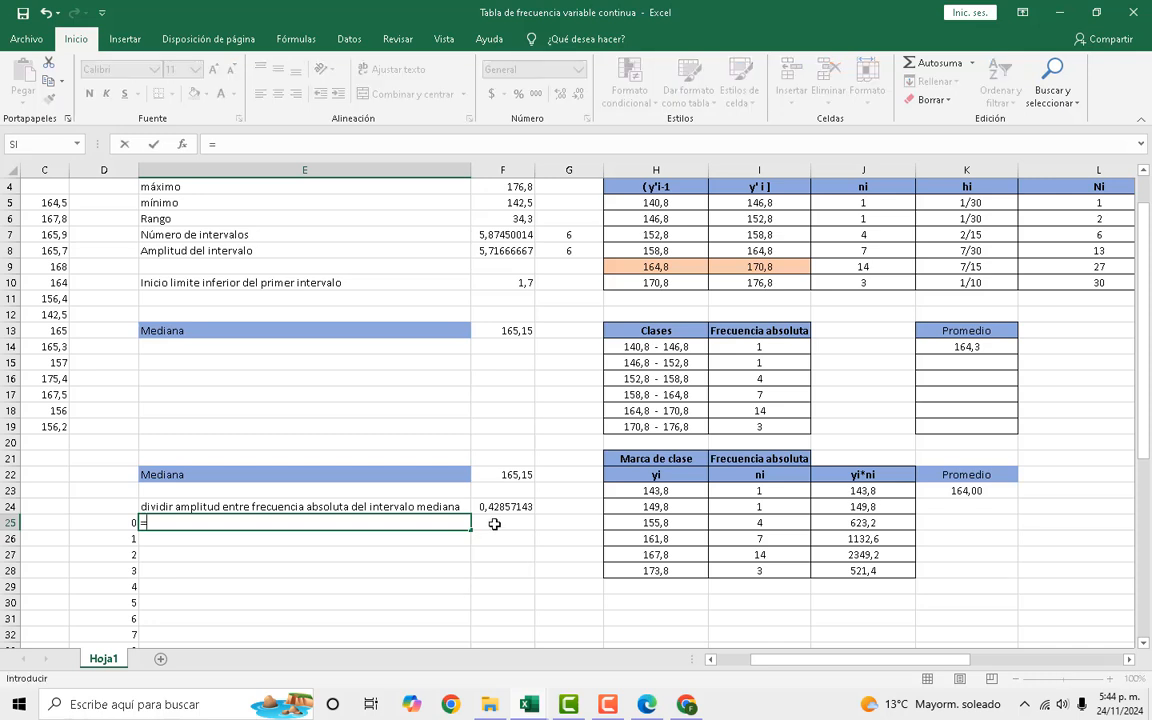
click(657, 267)
key(Return)
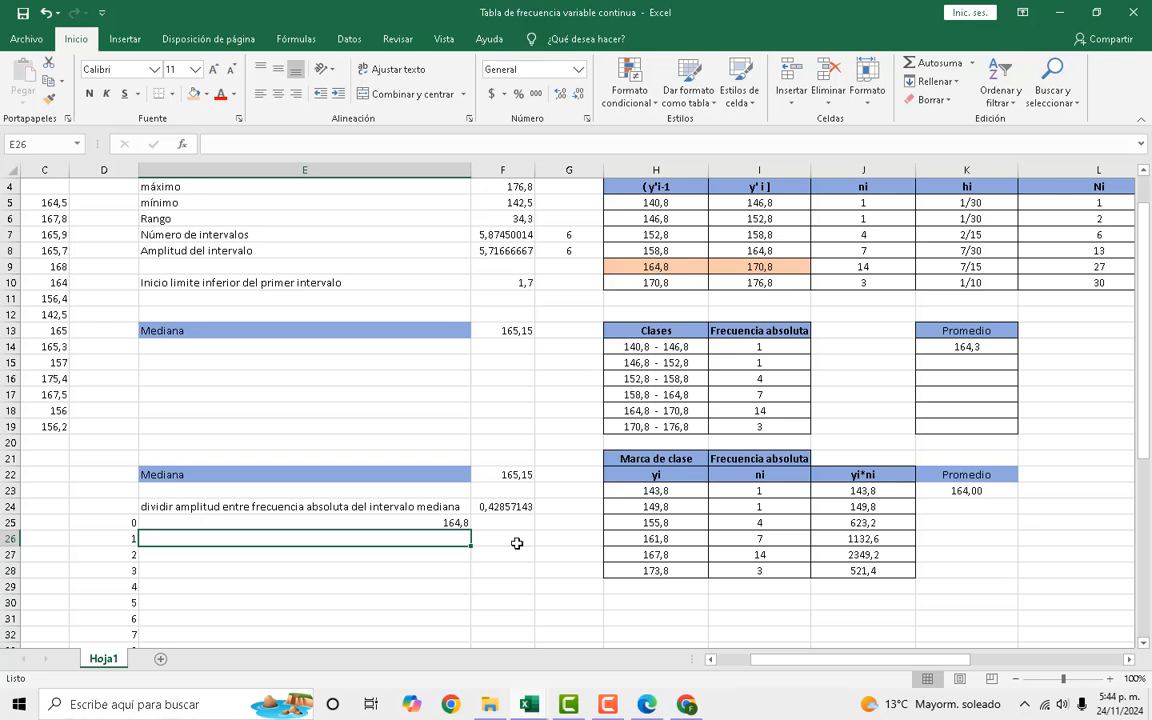
Add the fixed increment to the previous value in E26 with =E25+$F$24 and fill the formula down to E39.
text(=)
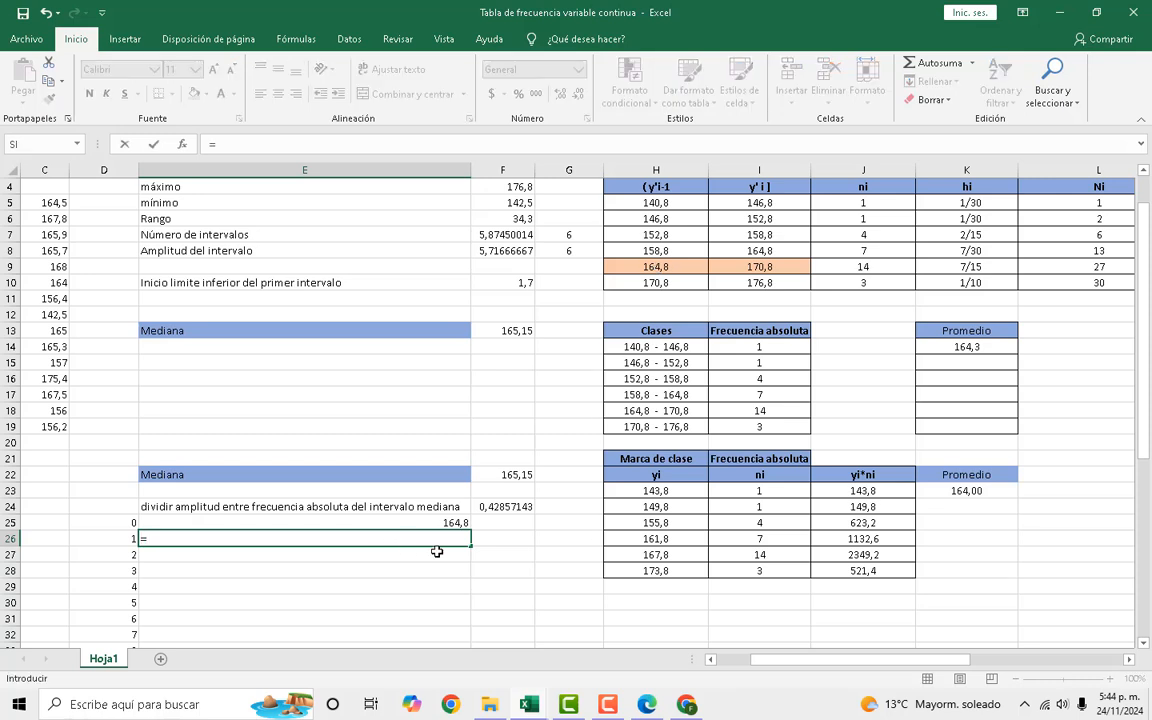
click(455, 523)
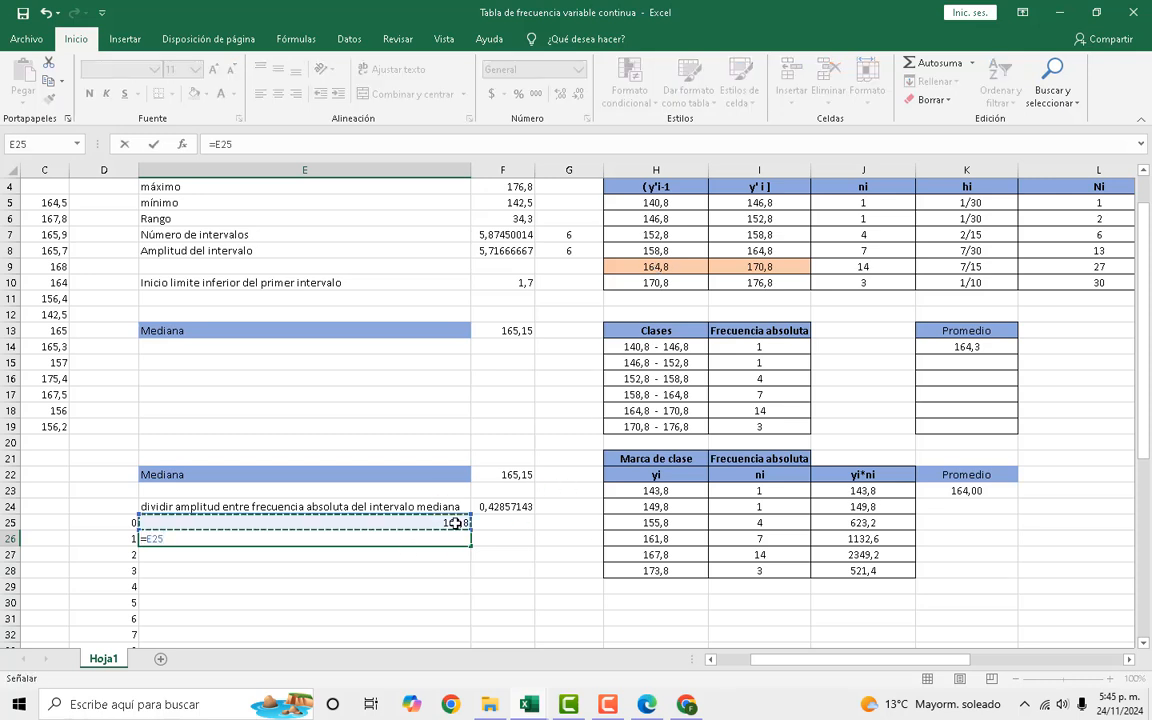
text(+)
click(523, 508)
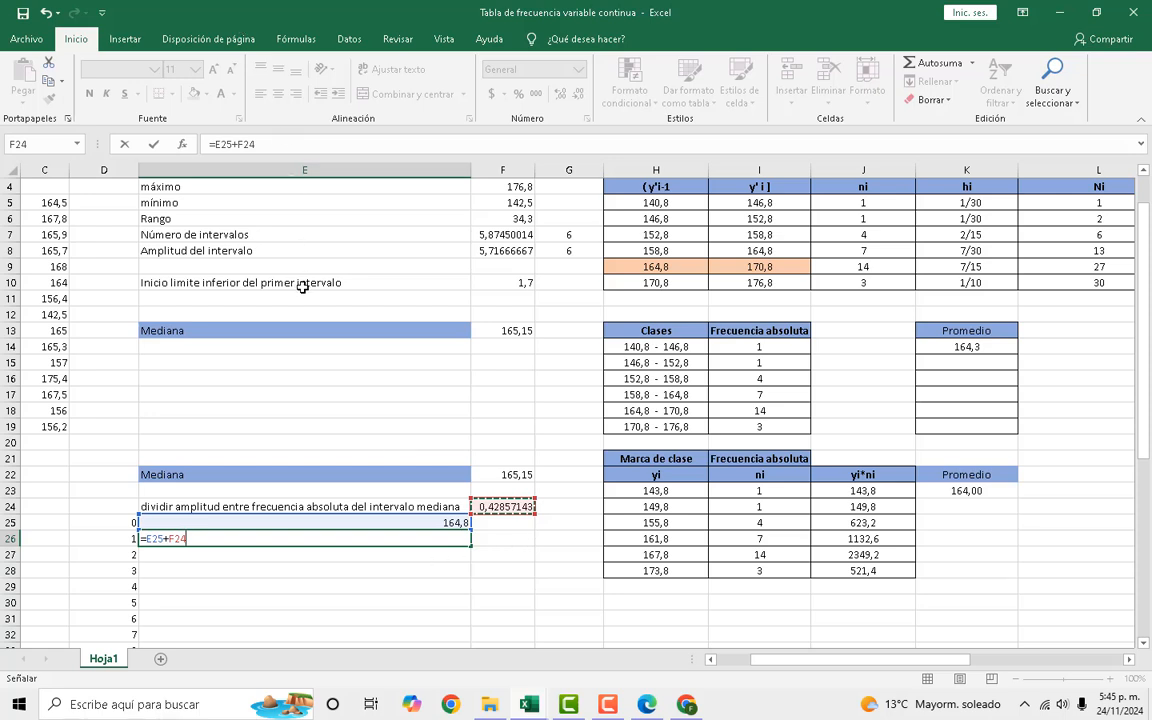
key(F4)
key(ctrl+Return)
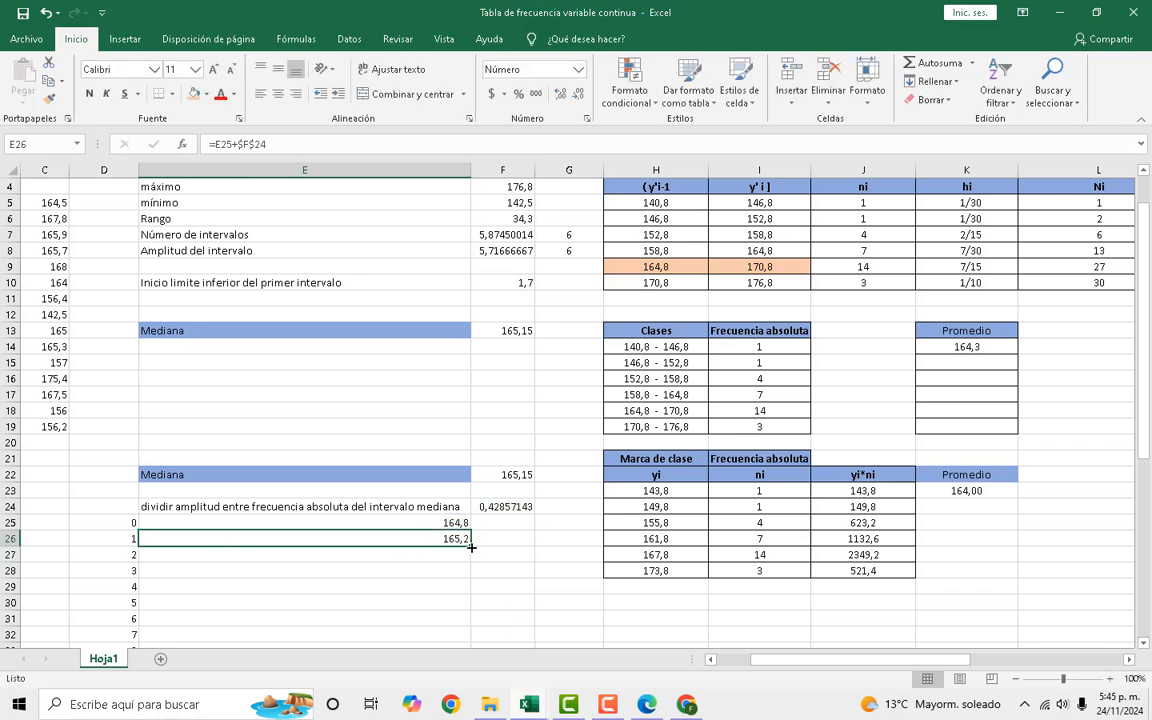
drag(470, 546, 464, 630)
click(524, 588)
Examine the filled series from E25 to E39 against the median interval's lower and upper limits.
scroll(525, 586, up, 4)
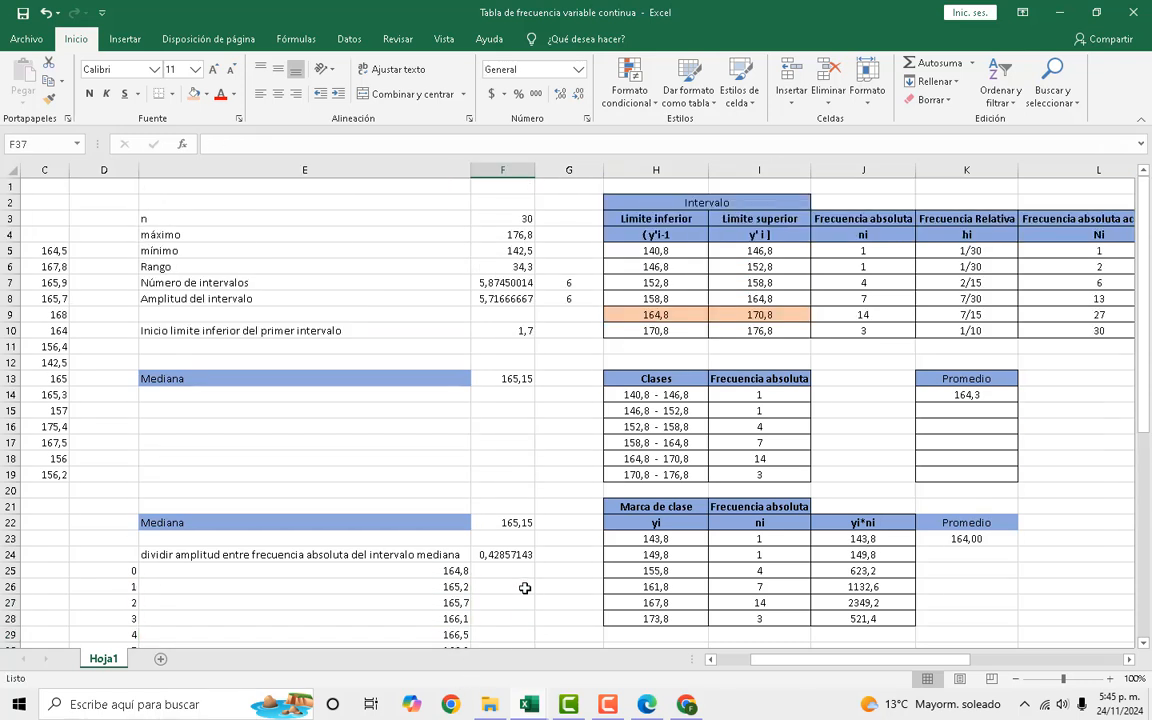
scroll(535, 576, down, 7)
click(449, 458)
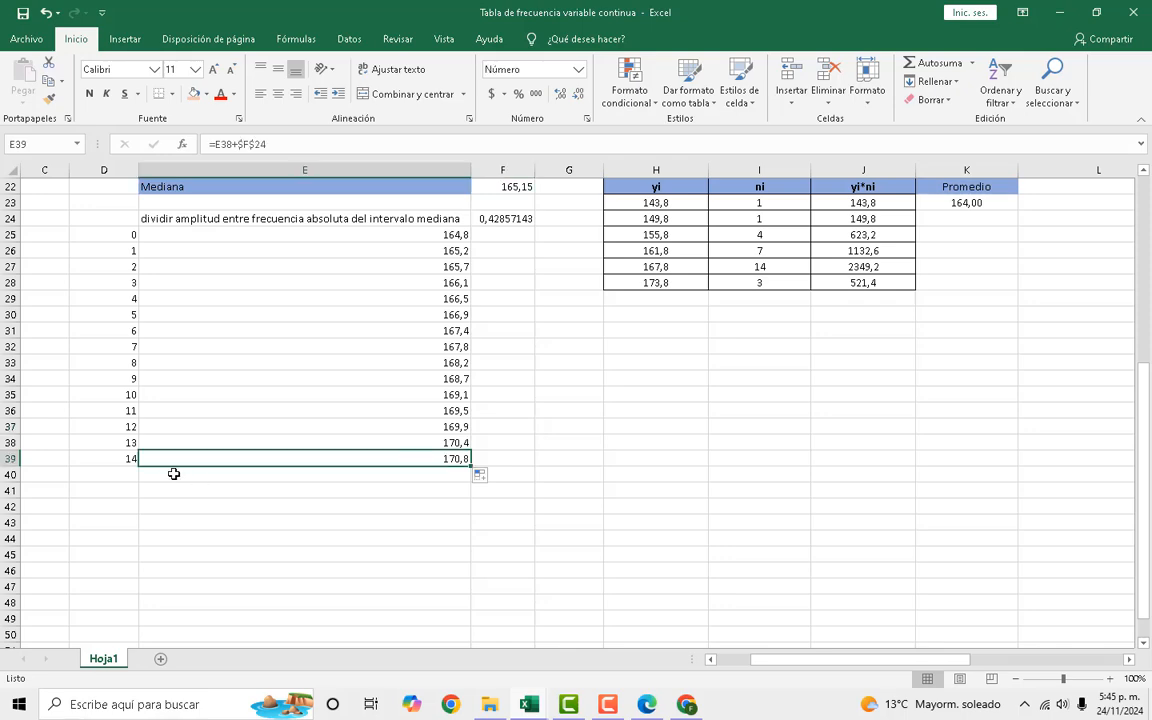
scroll(638, 506, up, 5)
scroll(699, 437, up, 2)
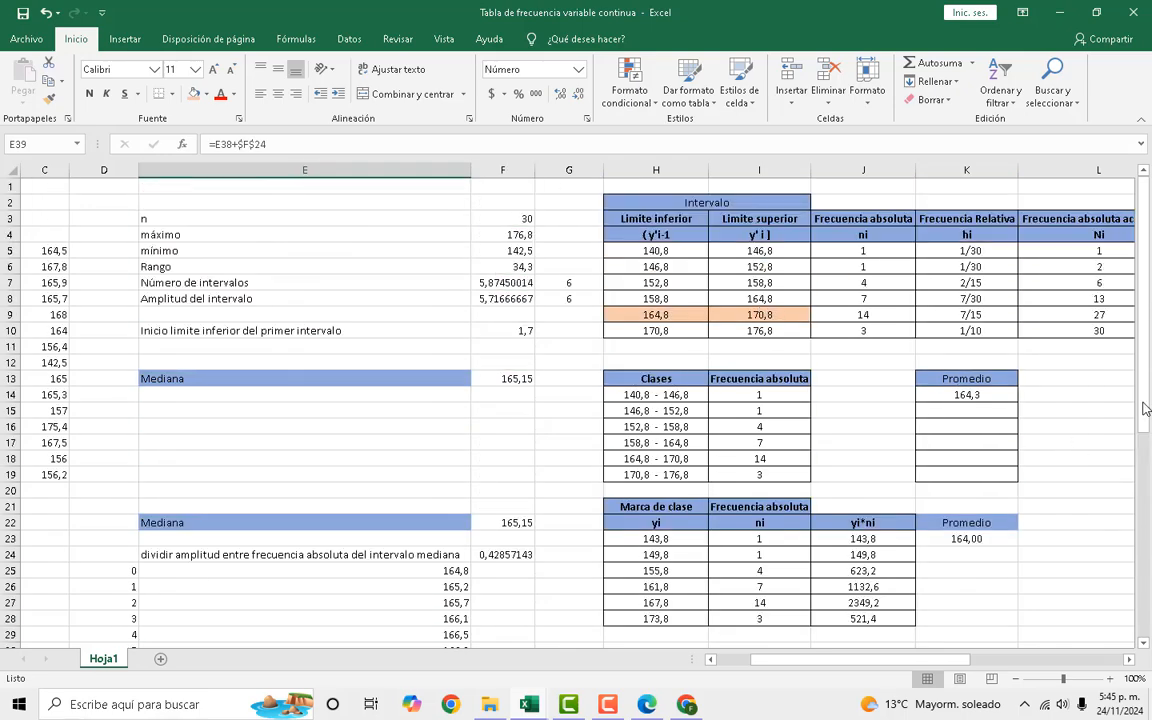
drag(1145, 411, 1147, 475)
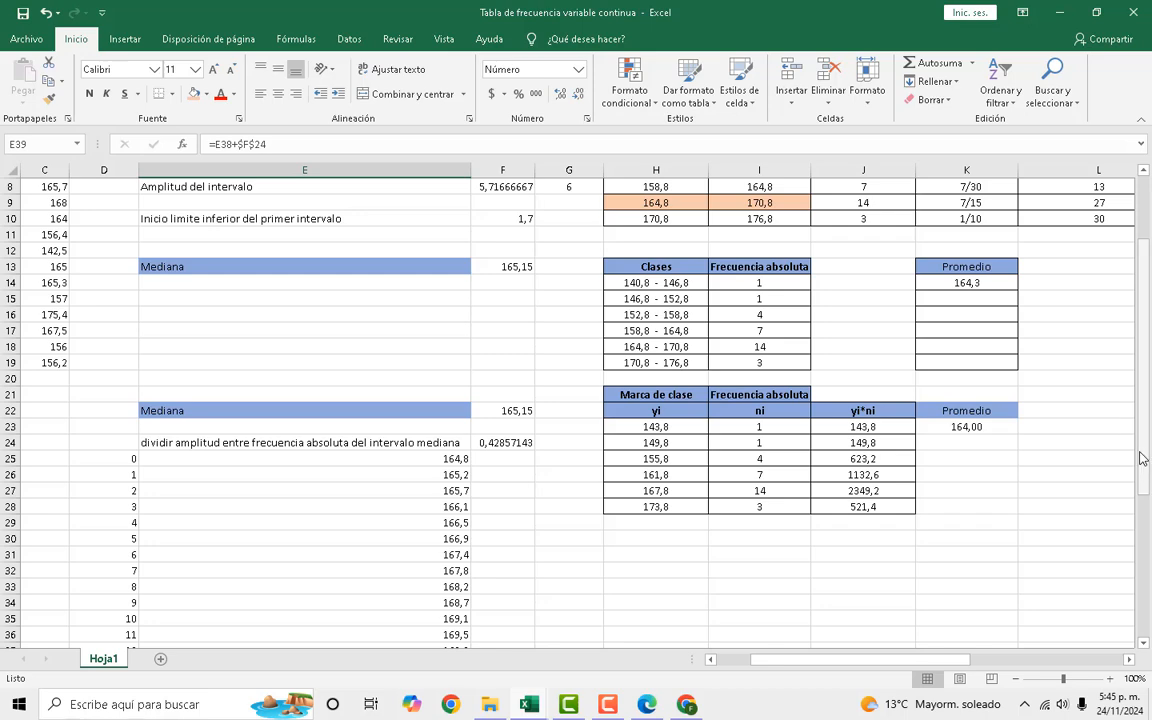
drag(1144, 459, 1145, 495)
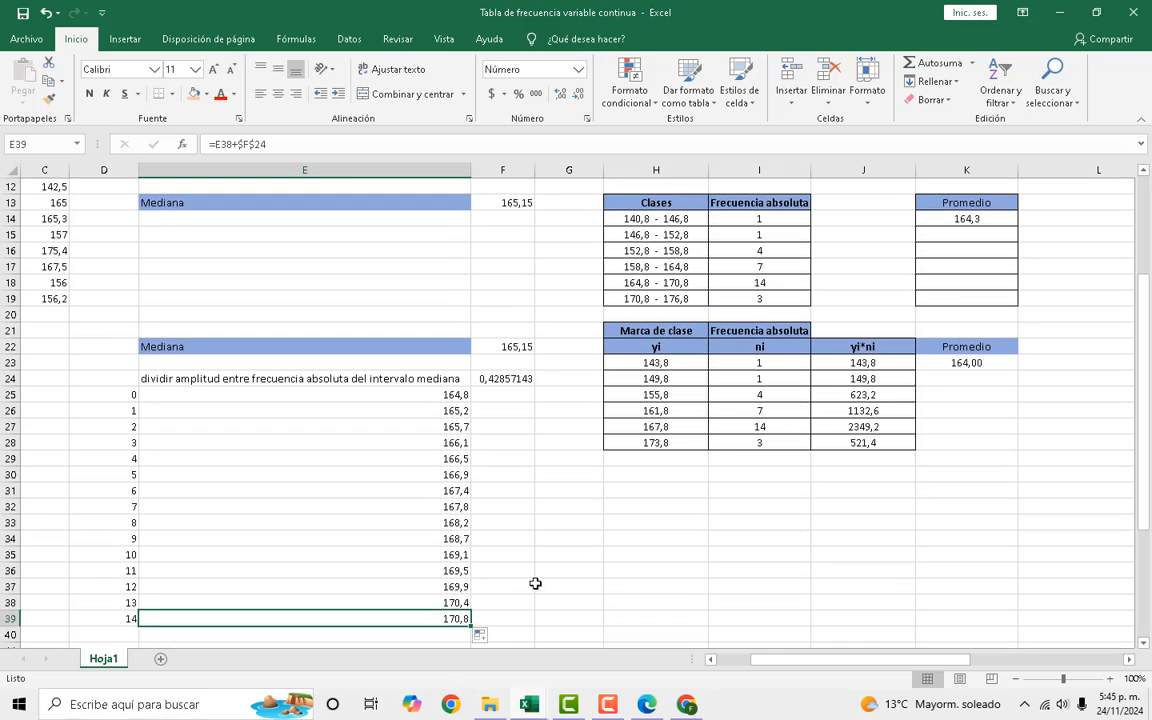
click(130, 394)
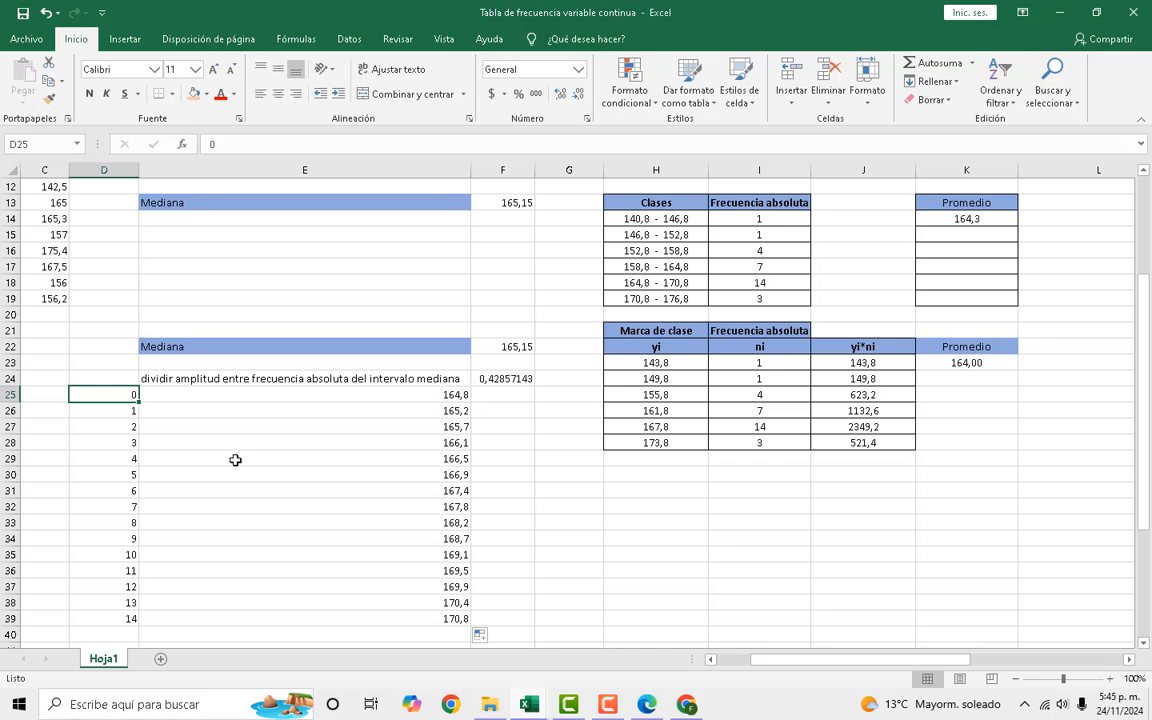
click(381, 396)
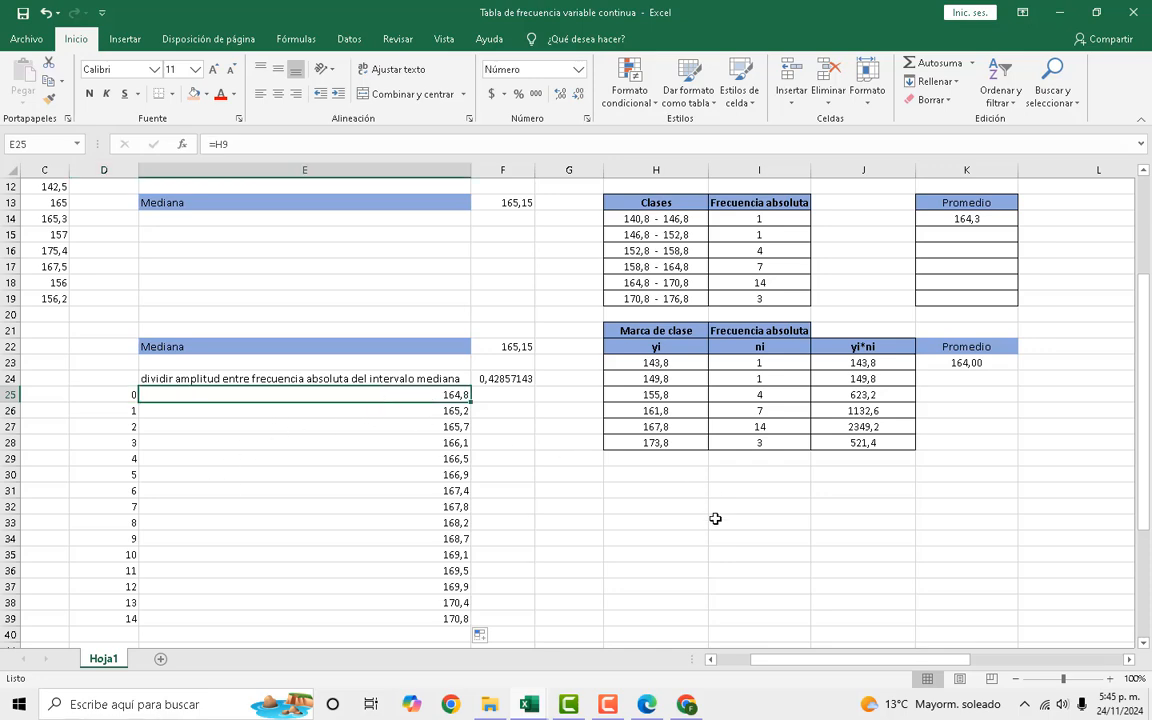
scroll(1148, 388, up, 3)
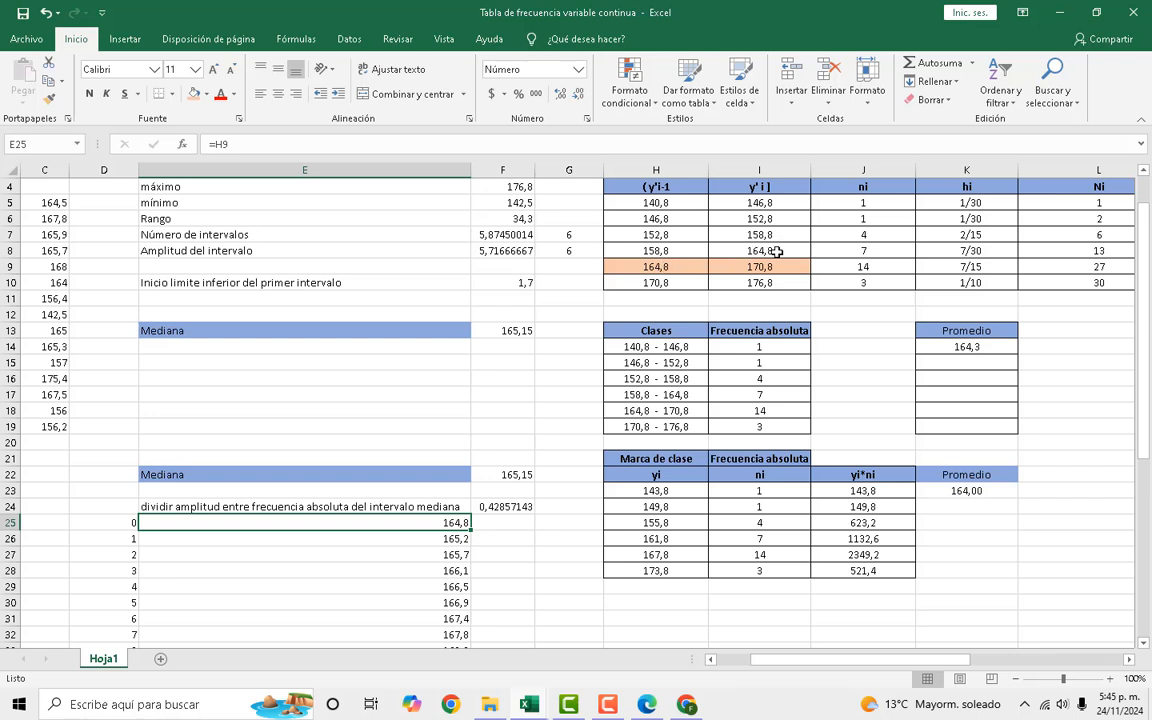
Compare the numbered series with the median interval's absolute frequency and the preceding interval's cumulative frequency in L8.
click(238, 540)
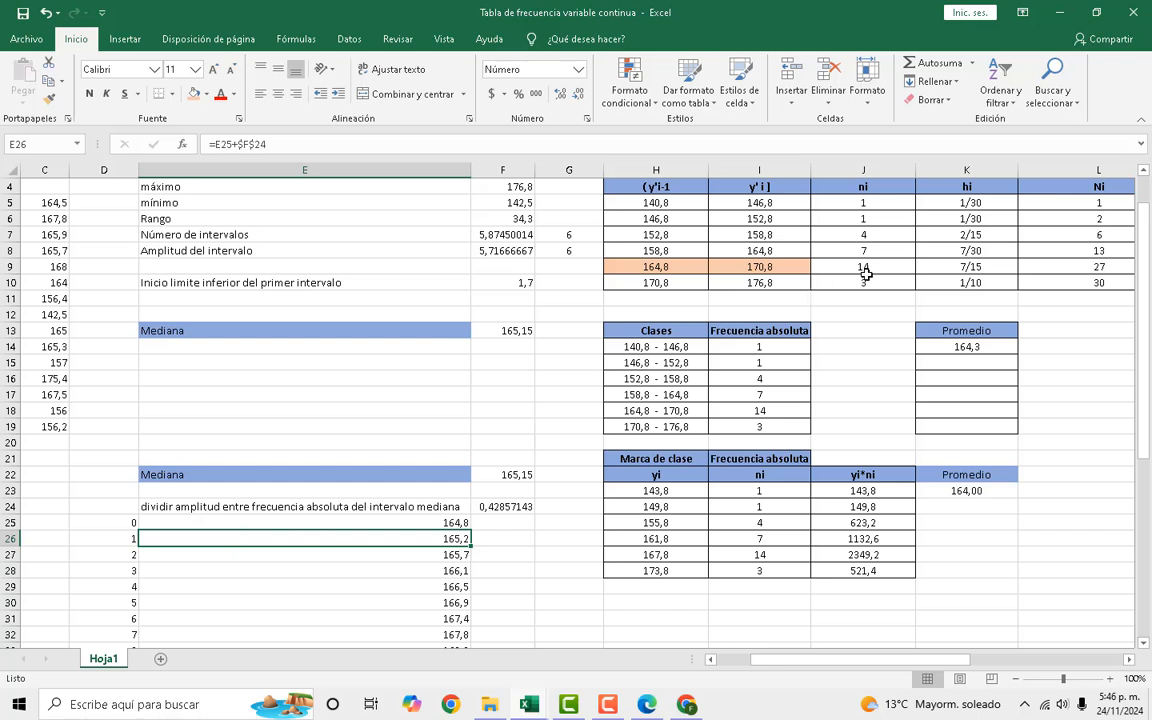
click(103, 552)
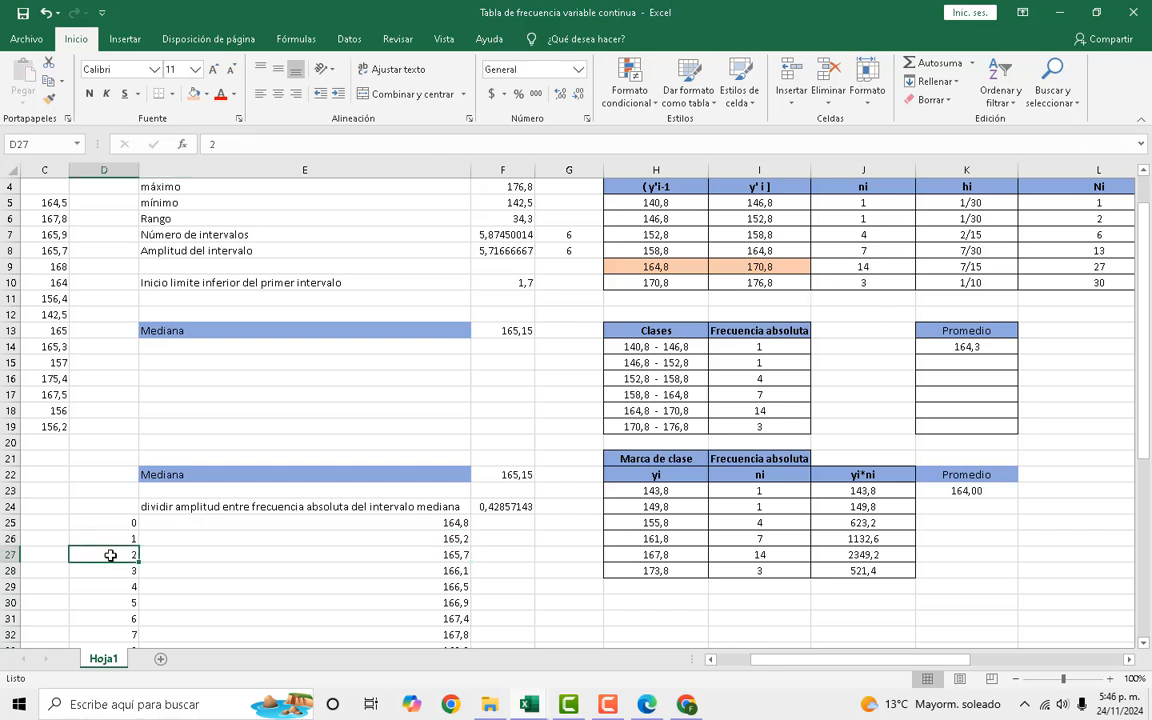
key(Down)
key(Down)
key(Down)
key(Down)
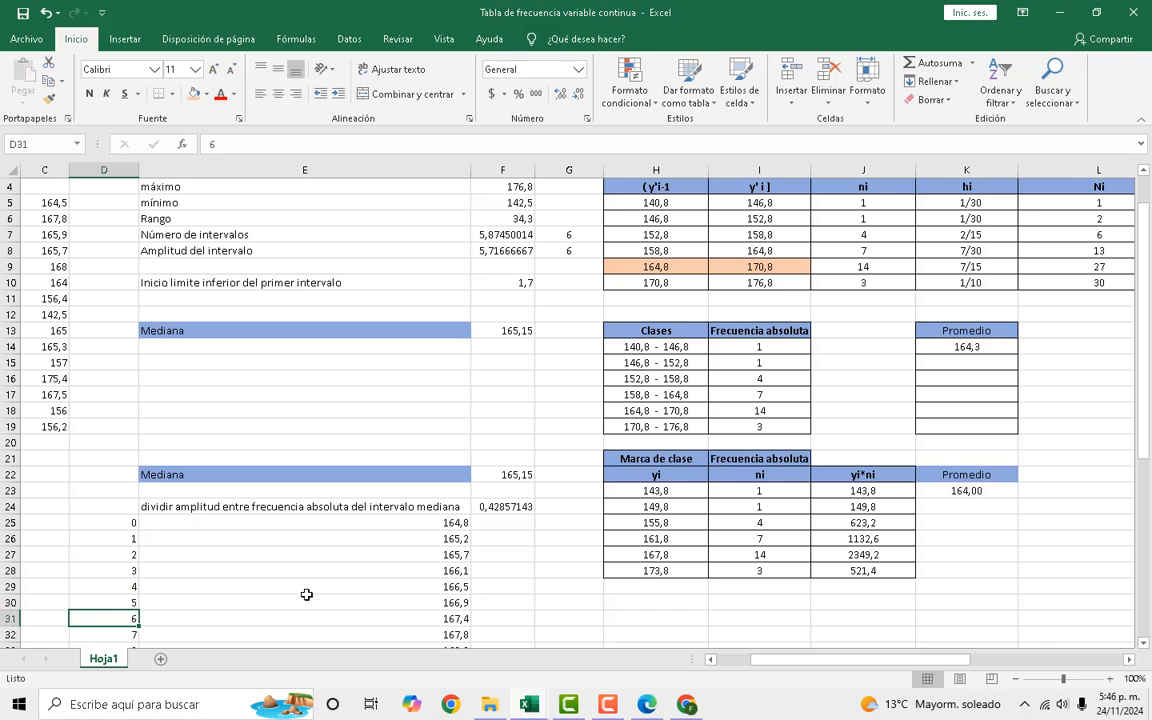
click(880, 268)
scroll(329, 442, down, 3)
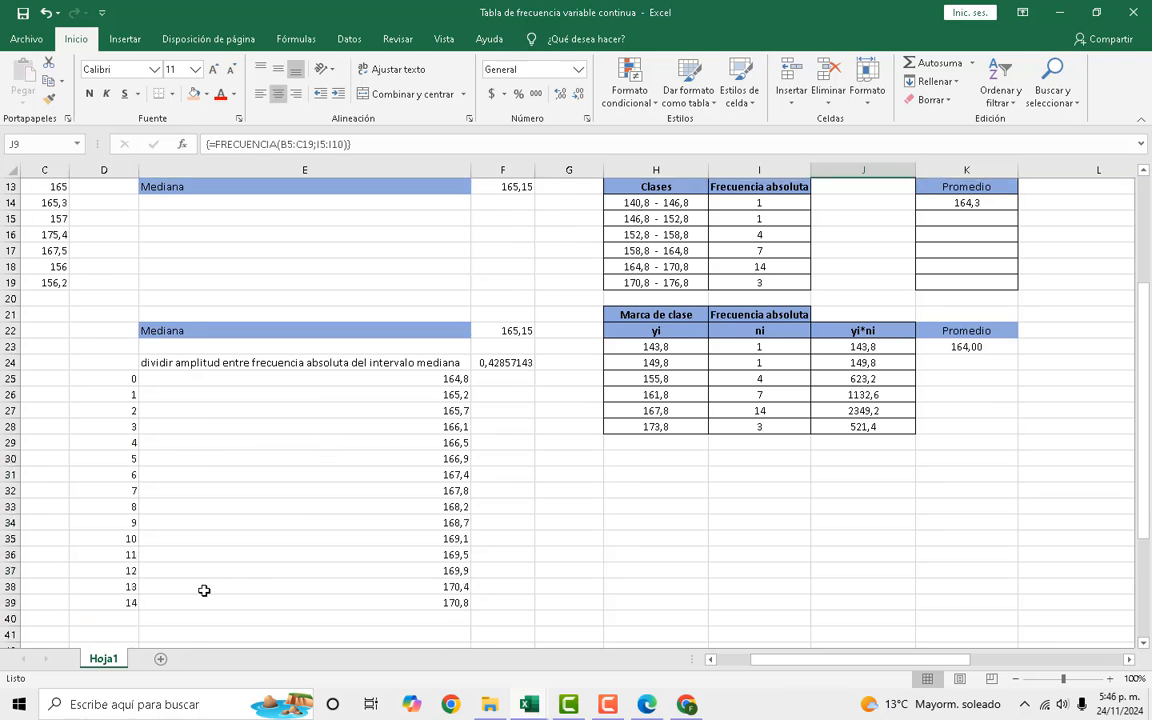
click(118, 598)
click(452, 603)
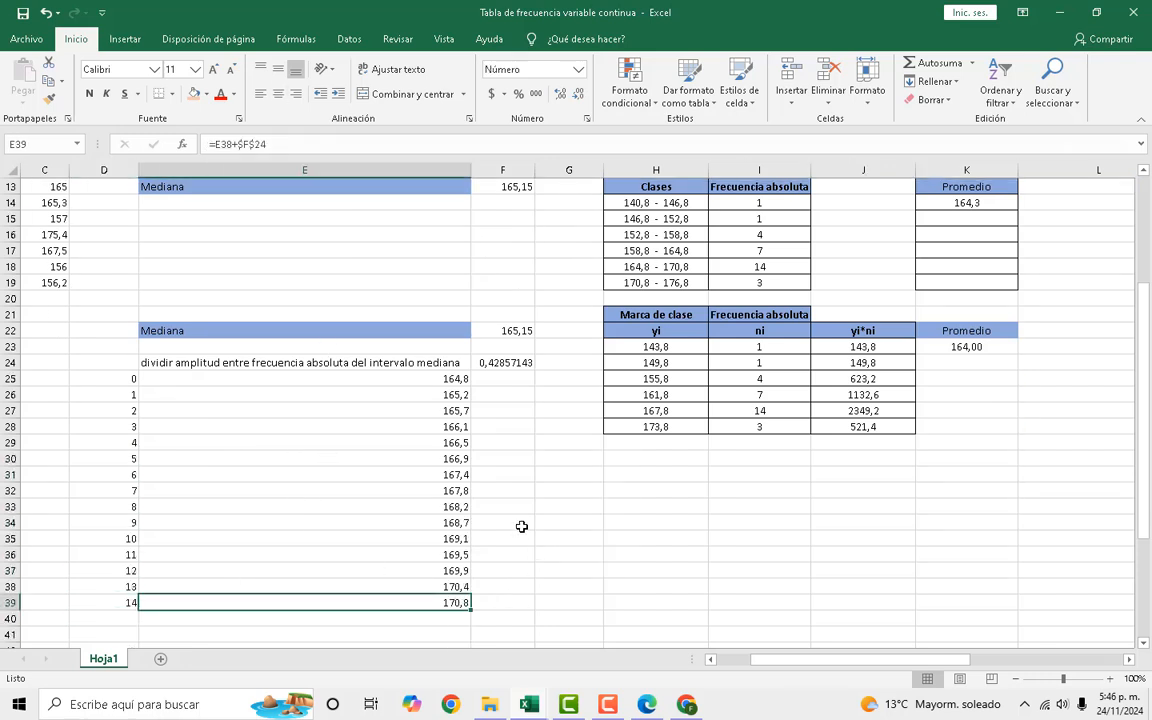
scroll(620, 480, up, 4)
click(1078, 298)
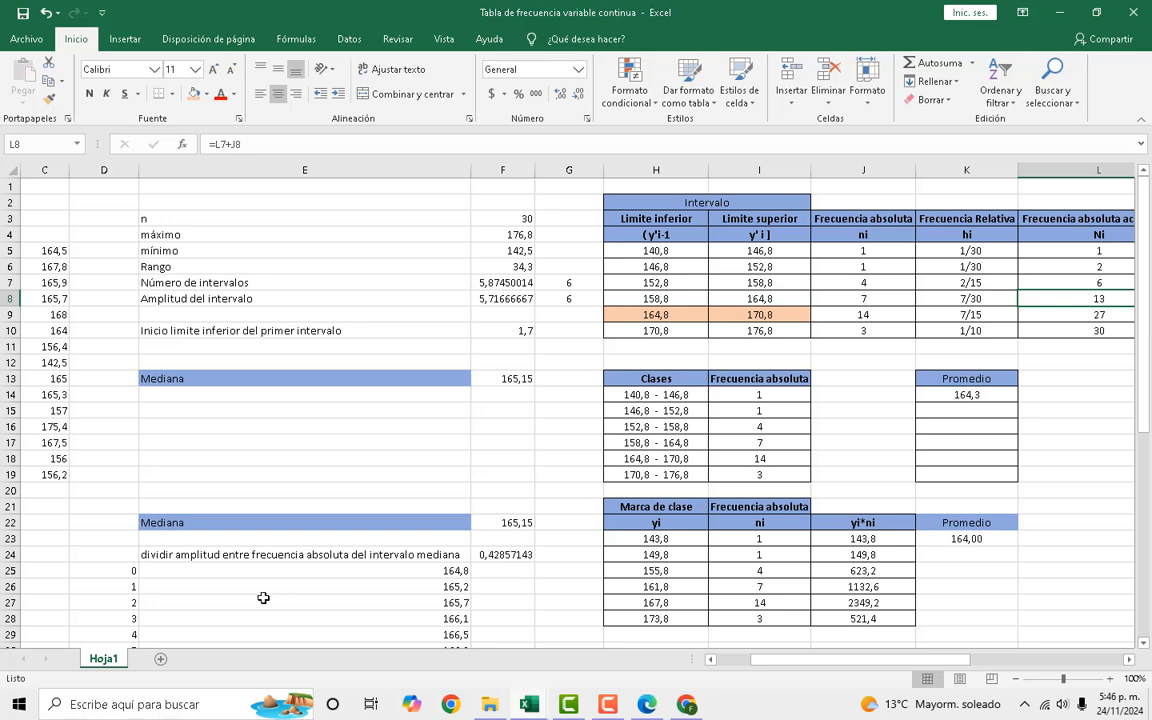
Highlight the series value for position 2, in E27, with a light green fill.
click(184, 587)
click(290, 605)
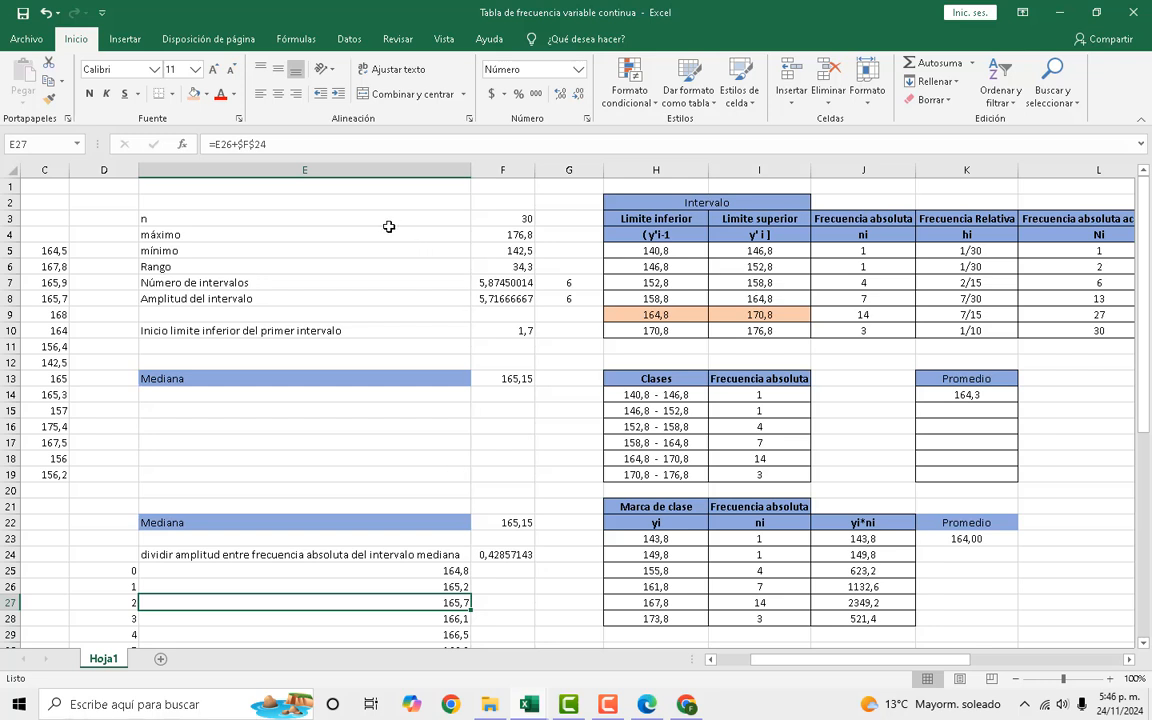
click(205, 94)
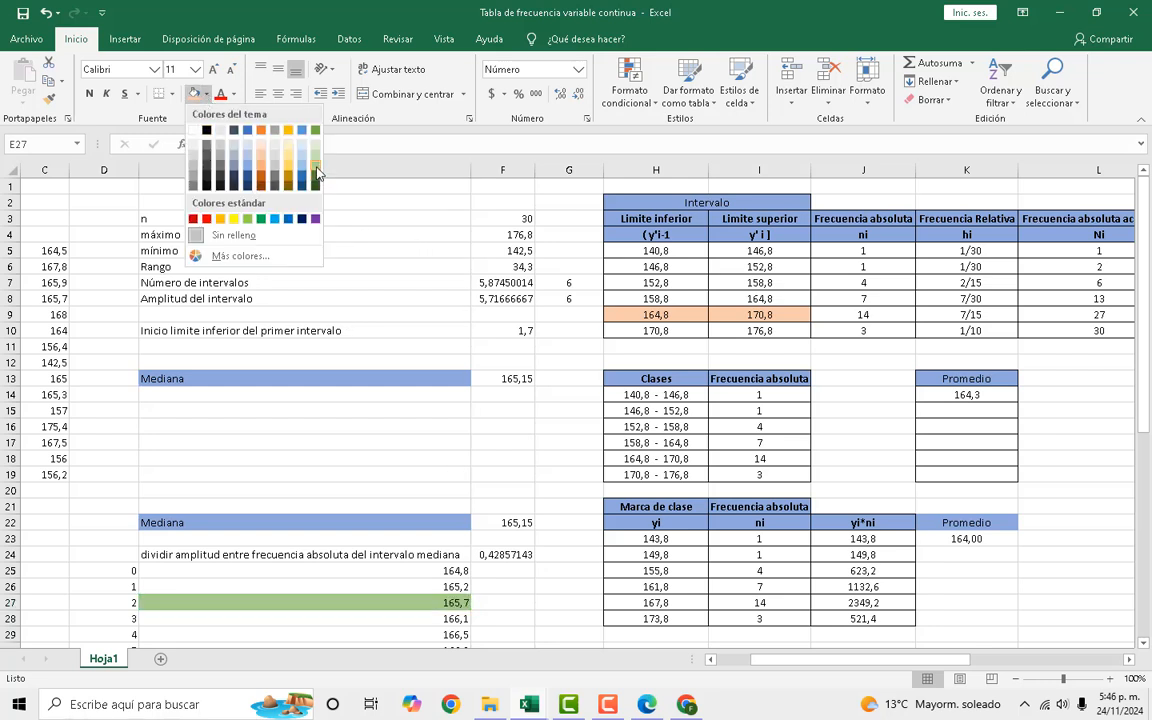
click(316, 165)
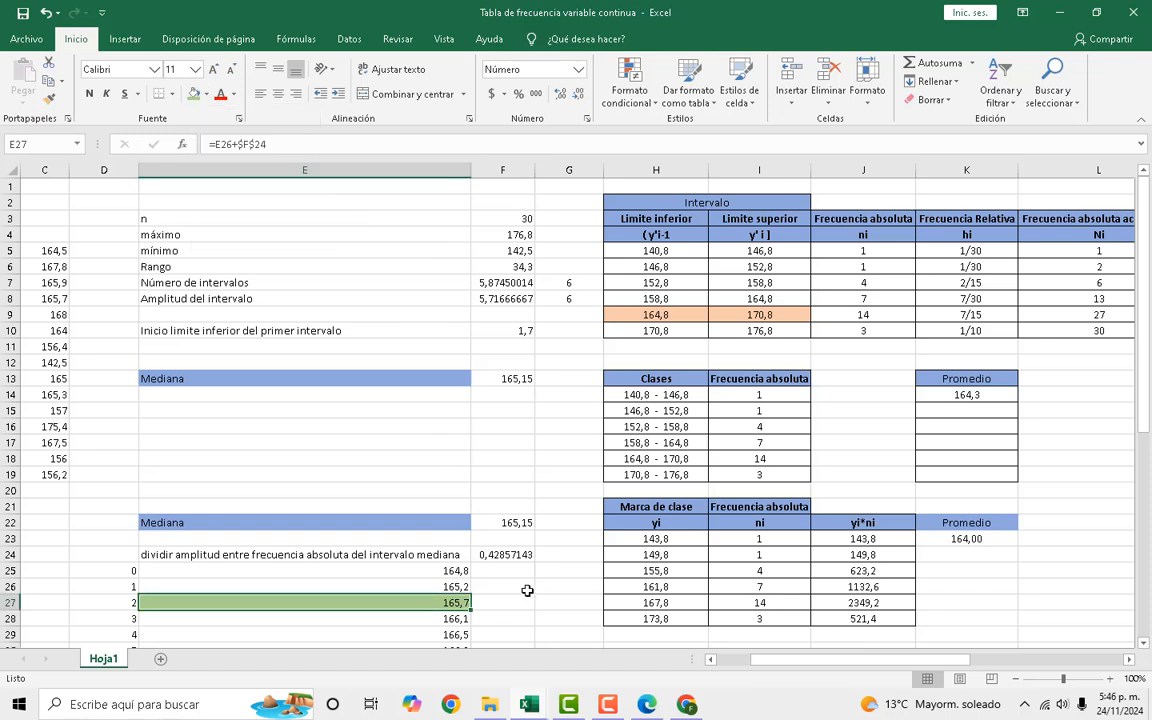
click(510, 600)
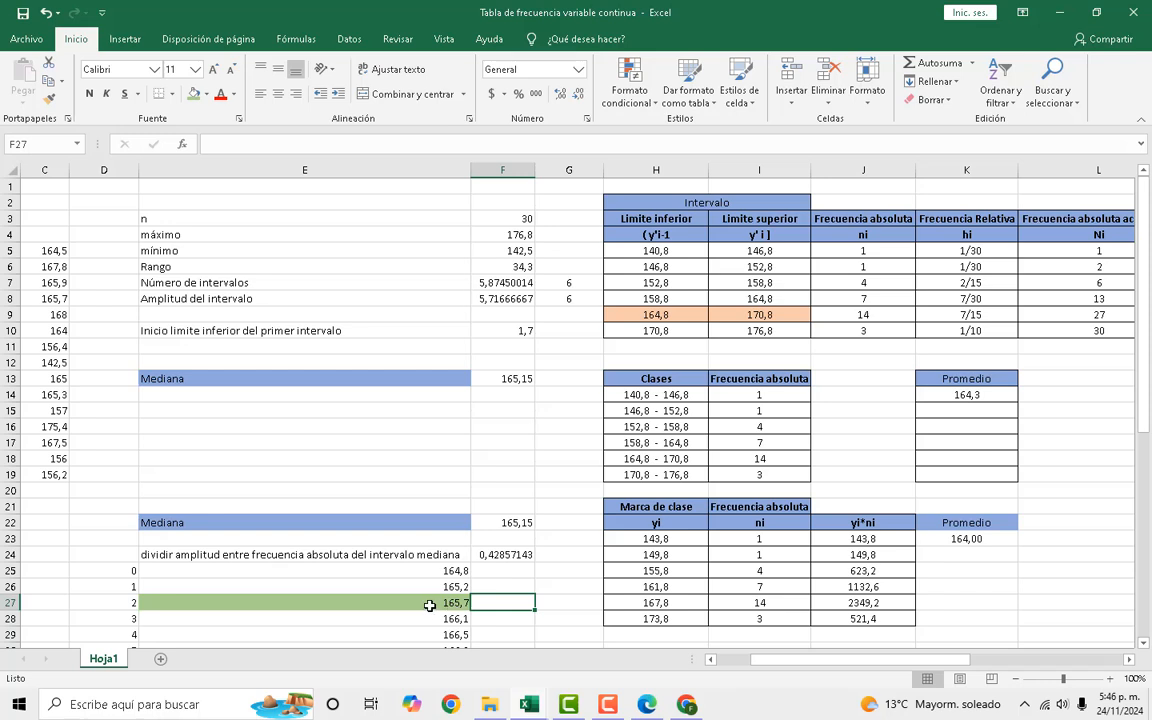
Compare the green value in E27 with the interval table, the original height data and the Mediana value in F22.
click(453, 604)
click(489, 604)
mouse_move(762, 662)
mouse_down()
mouse_move(800, 662)
mouse_move(777, 673)
mouse_up()
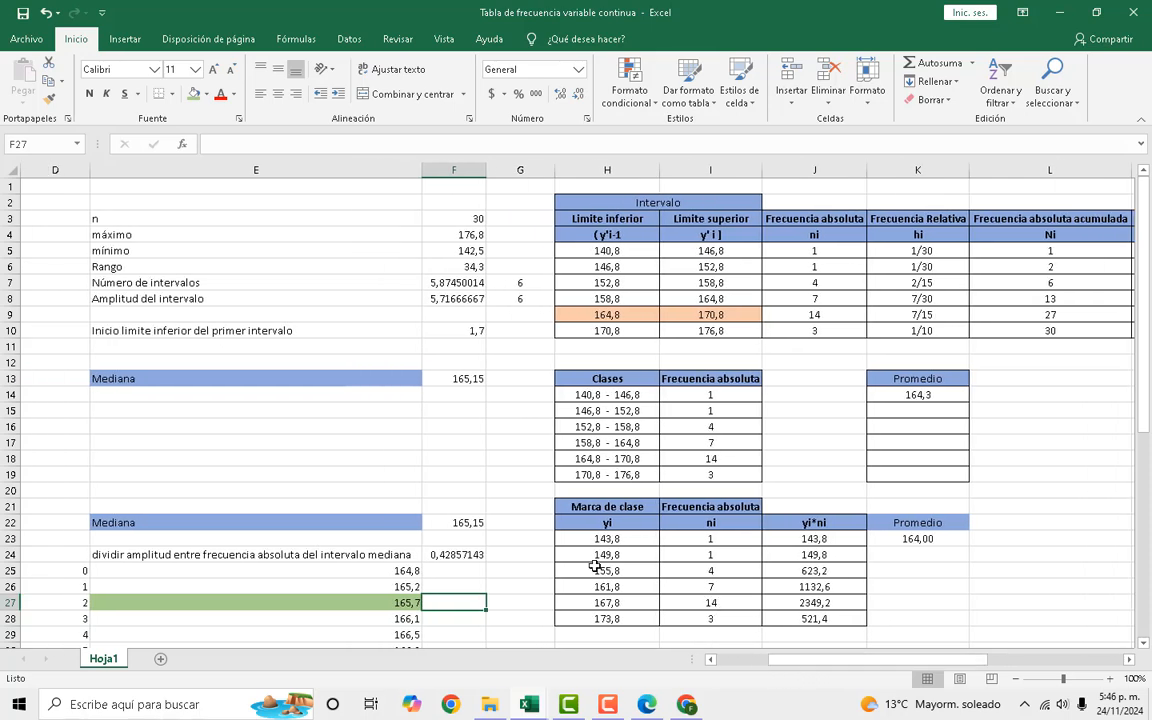
click(402, 604)
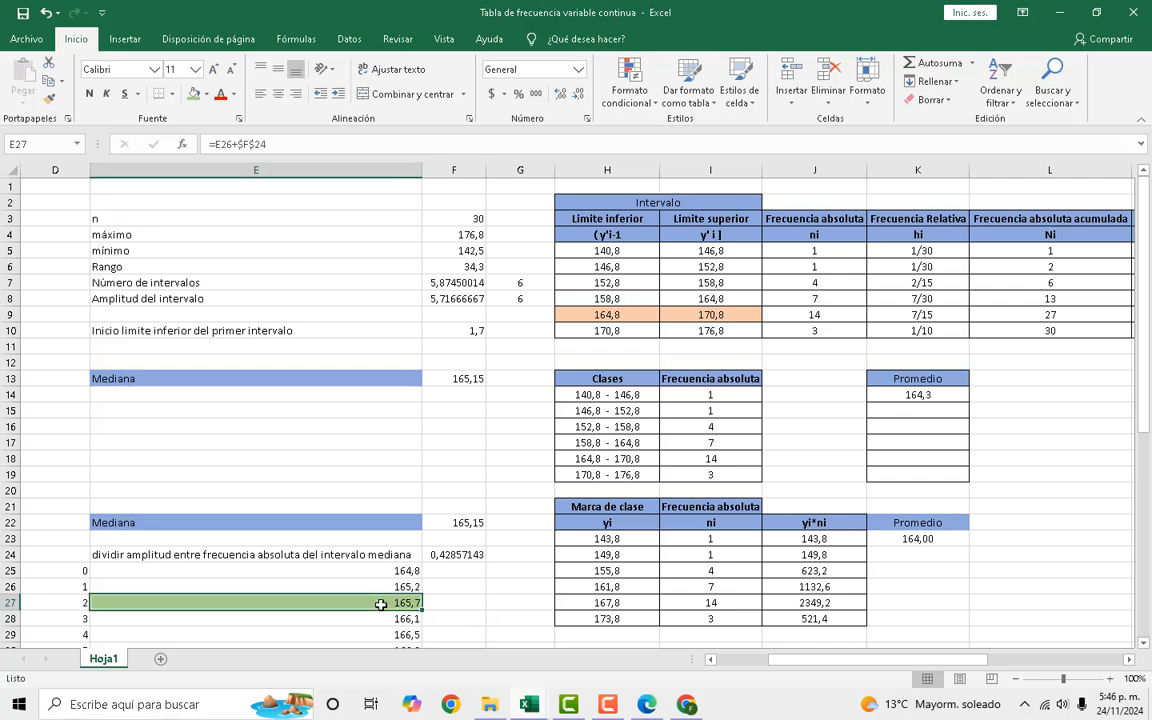
drag(808, 667, 780, 667)
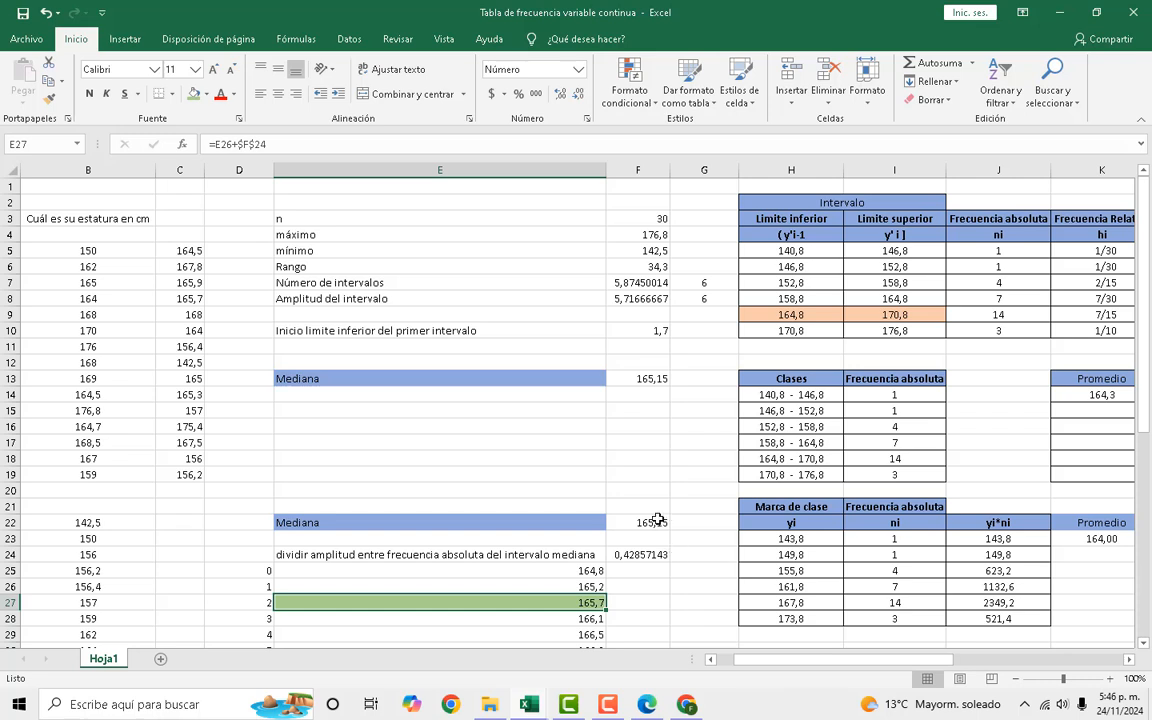
Compare the Mediana value in F22 and the original heights in columns B and C with the green value in E27.
click(662, 521)
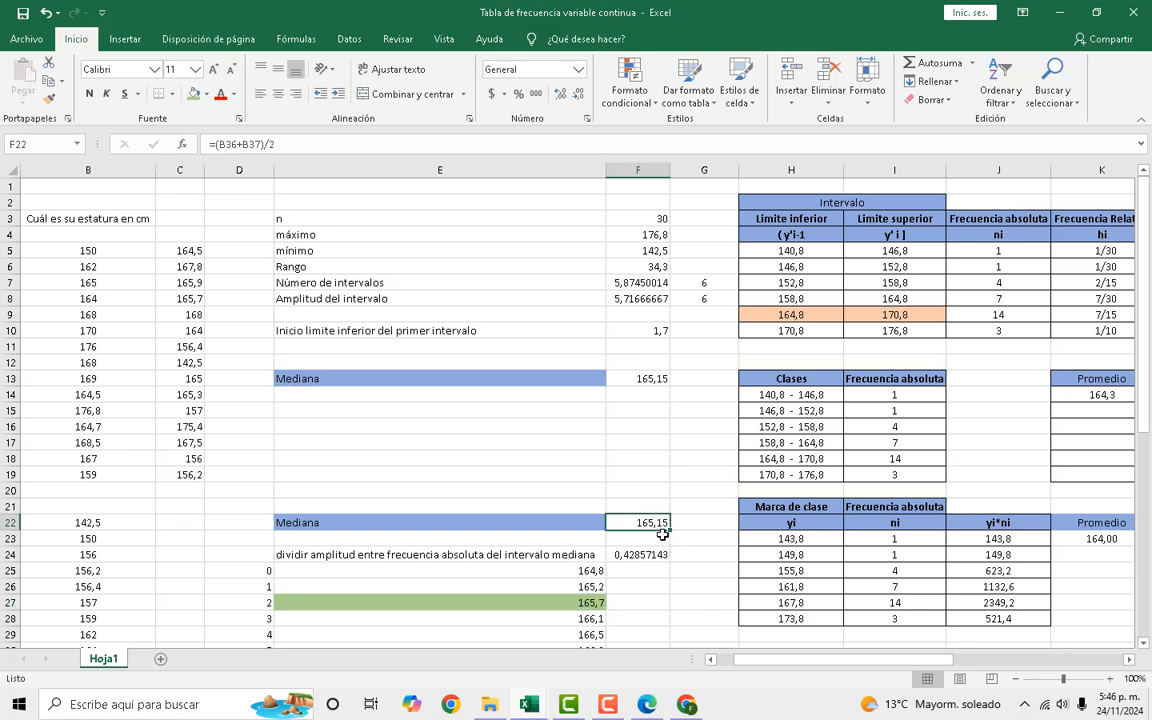
click(145, 377)
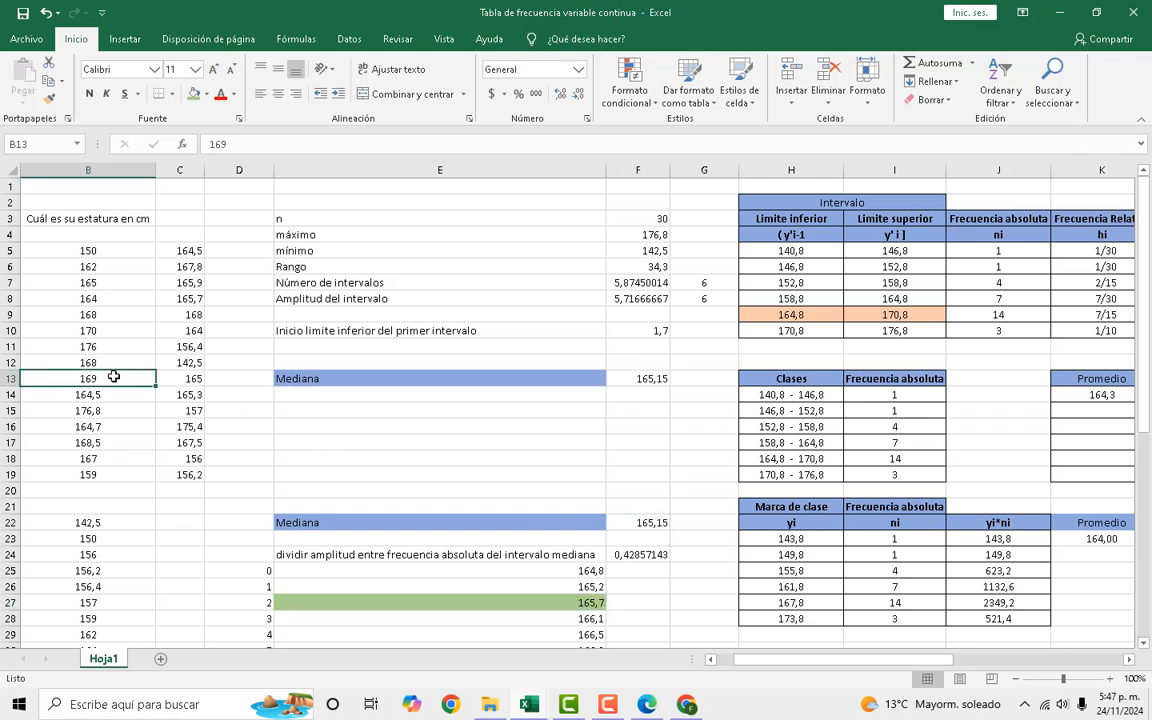
click(90, 539)
click(175, 460)
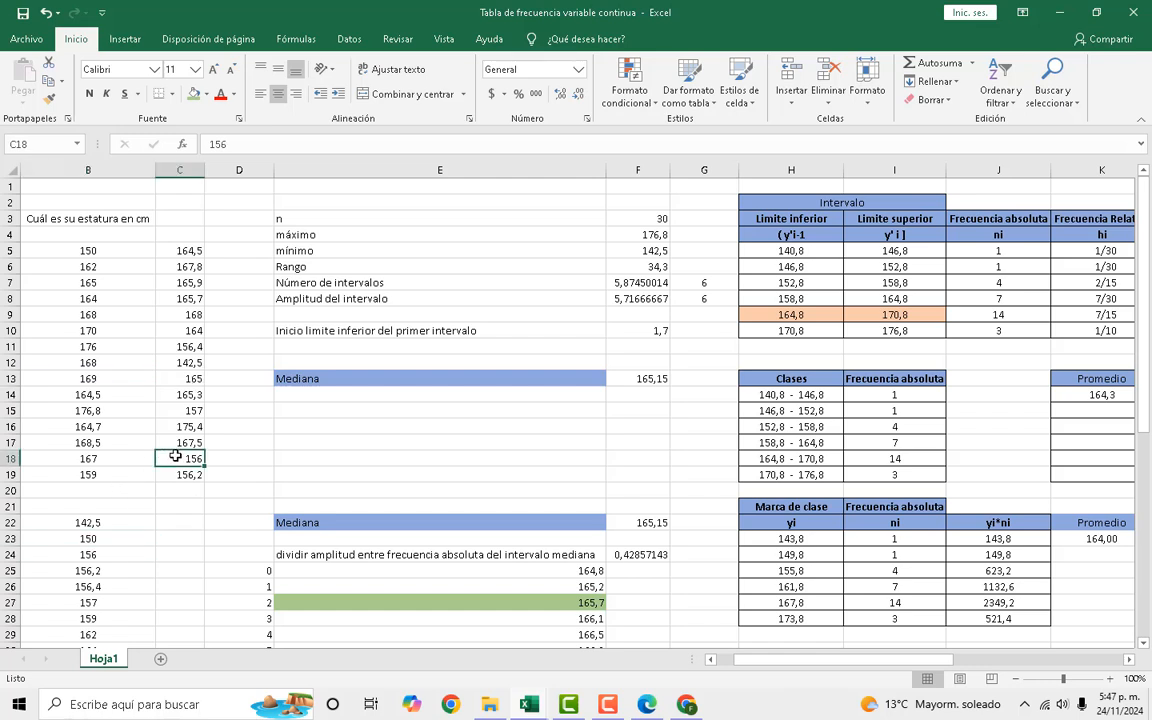
click(92, 394)
click(100, 345)
click(178, 330)
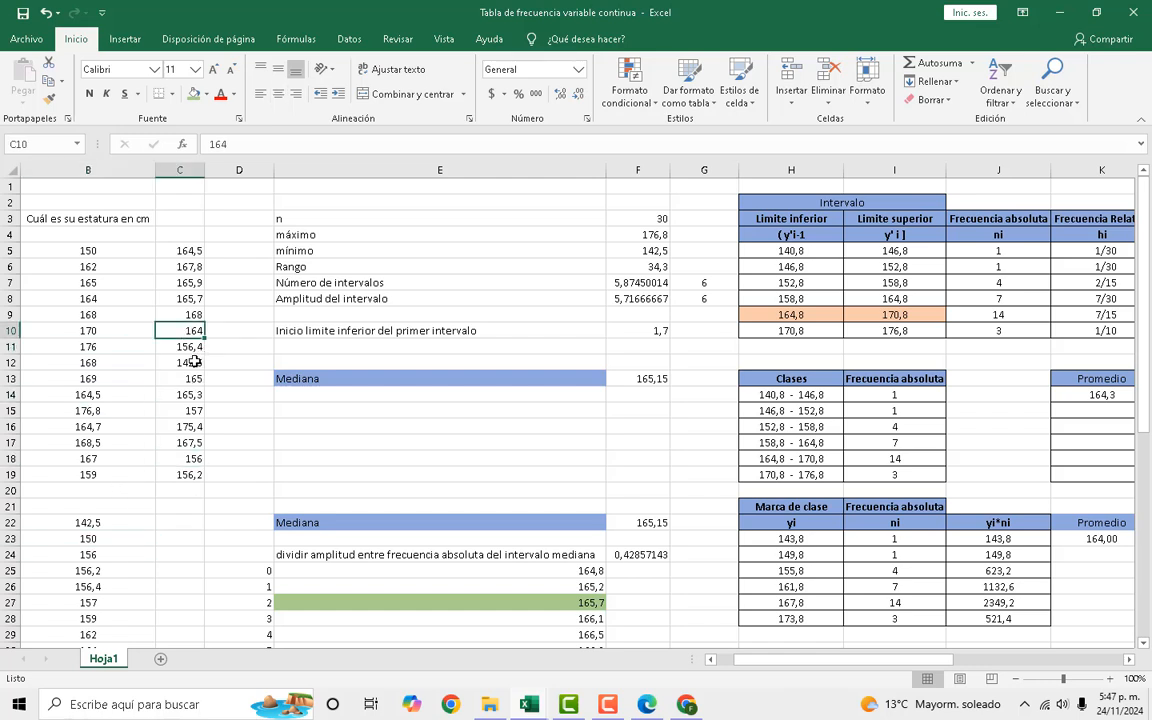
click(178, 362)
click(125, 389)
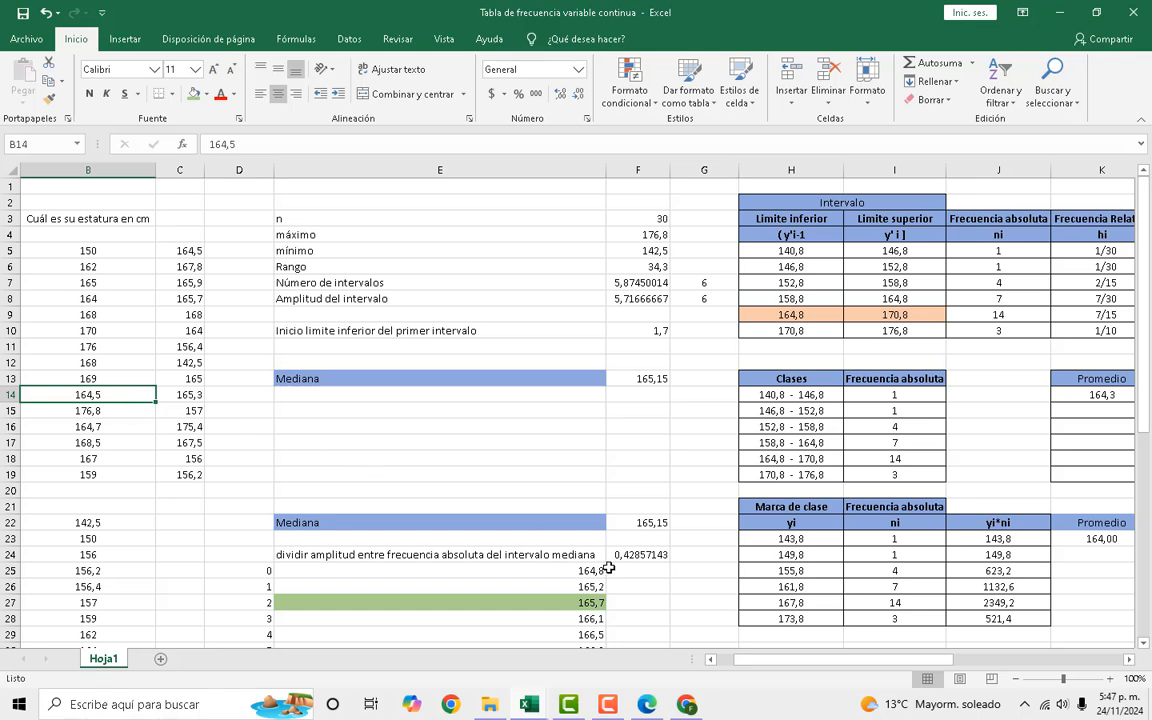
click(596, 602)
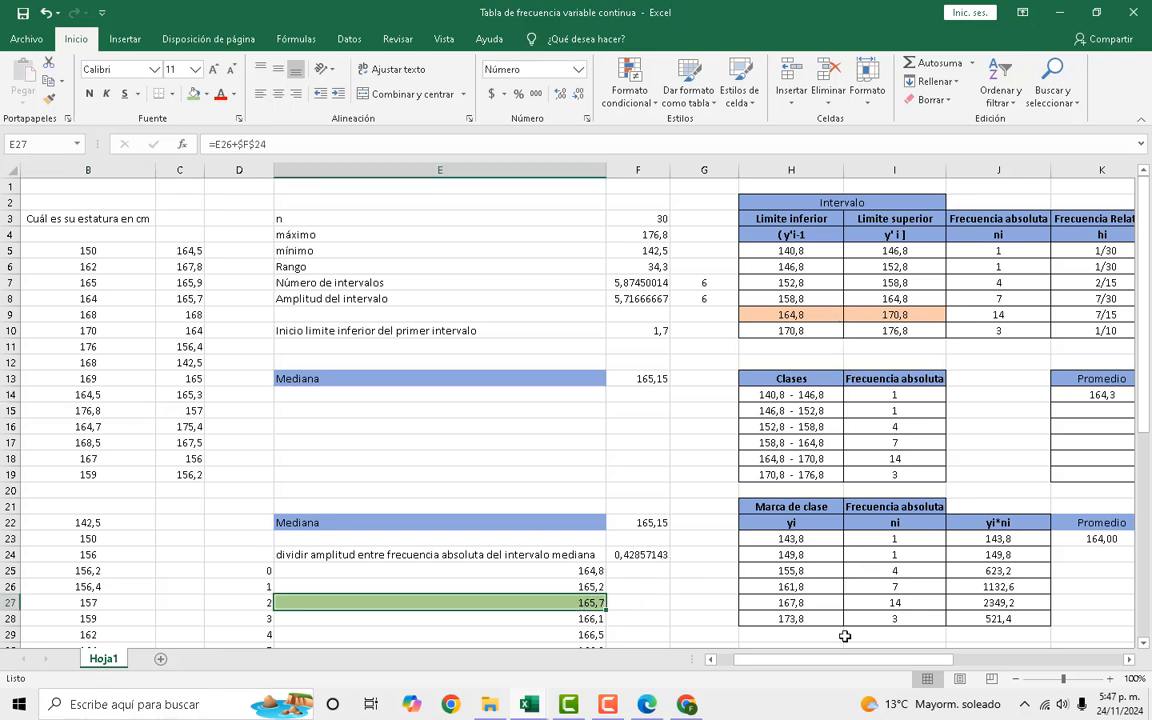
Examine the median interval's lower limit, upper limit and absolute frequency in H9, I9 and J9.
drag(849, 660, 880, 666)
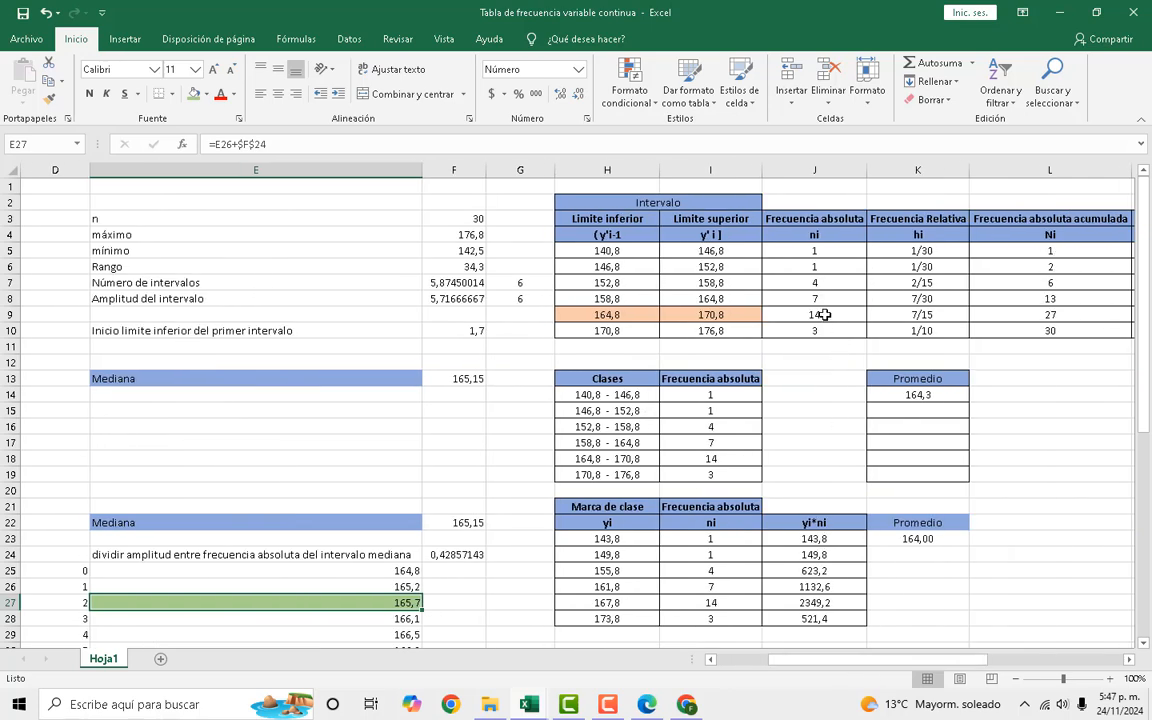
click(823, 314)
click(600, 314)
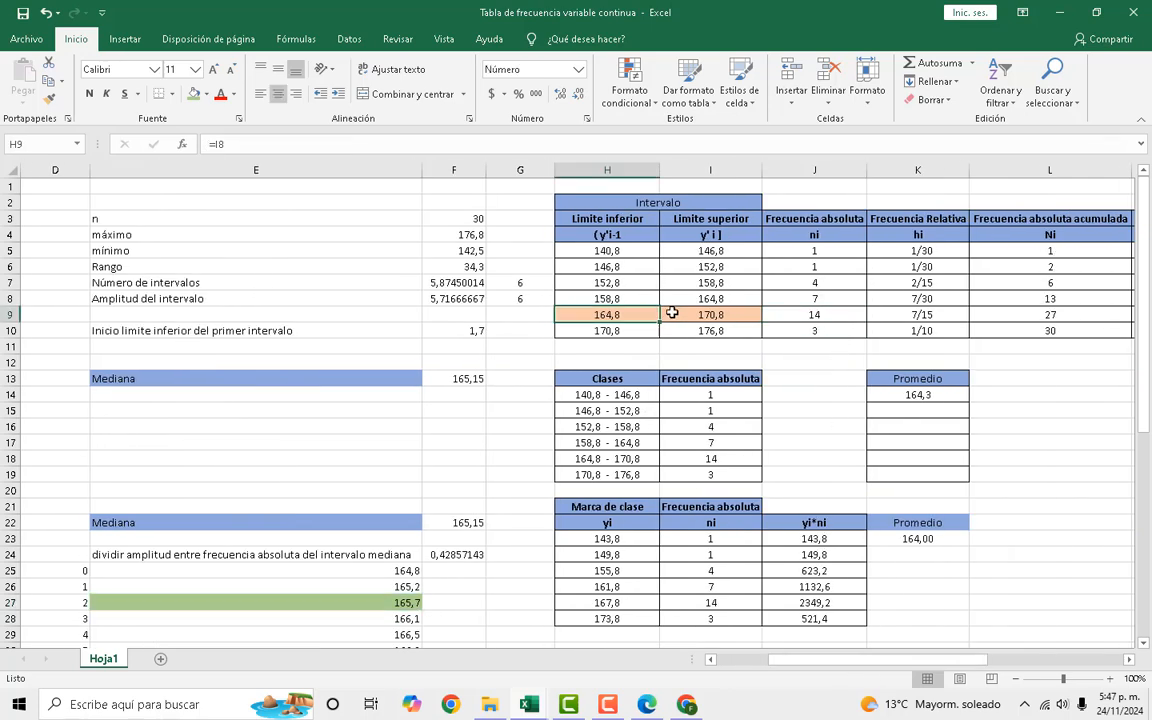
click(681, 313)
click(633, 314)
click(677, 316)
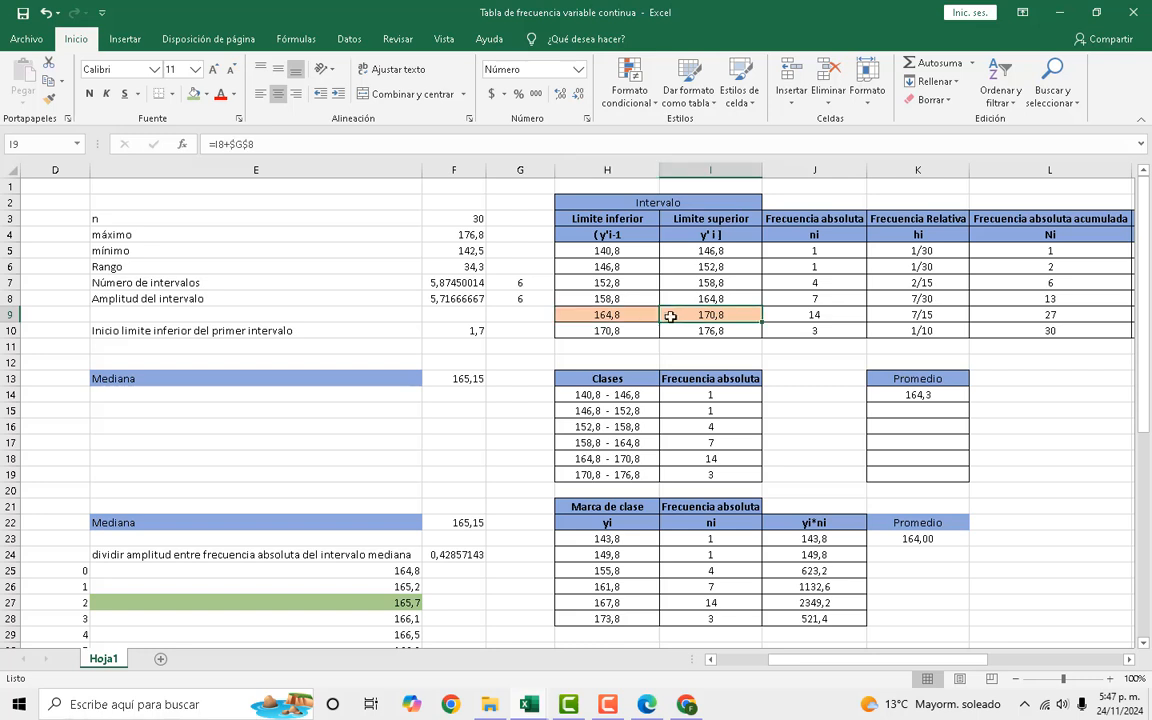
click(633, 314)
click(700, 315)
click(815, 314)
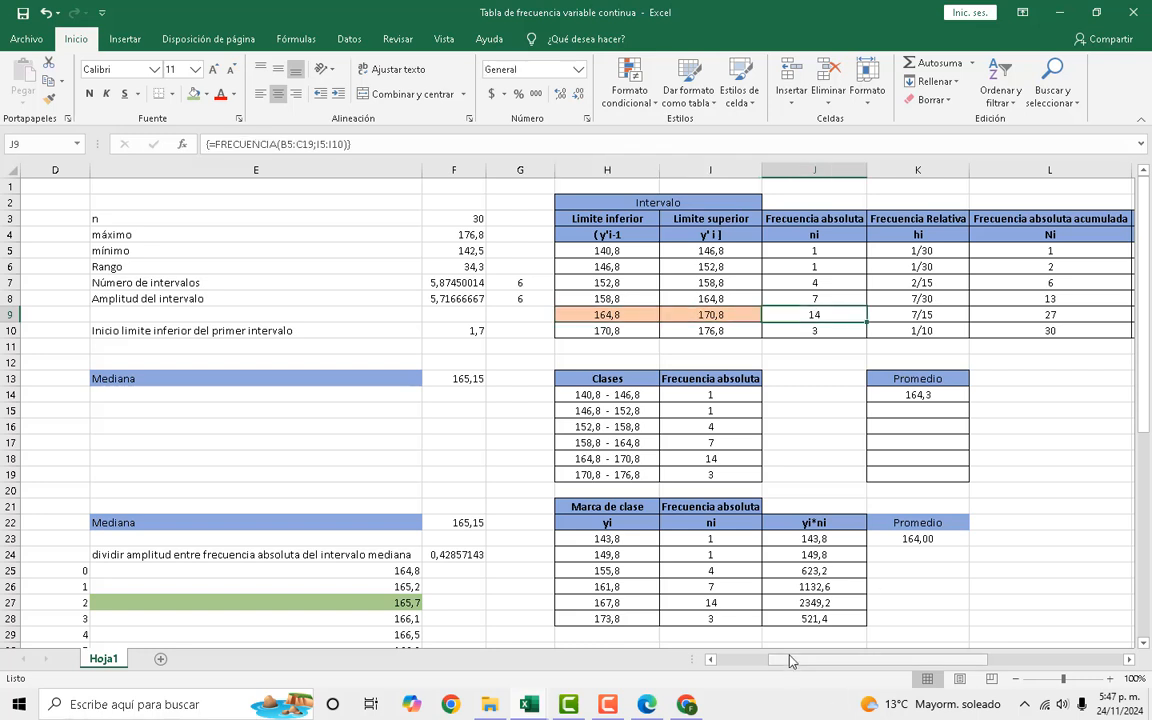
Compare the preceding interval's cumulative frequency in L8 with the limits of the median interval in H9 and I9.
drag(789, 660, 552, 624)
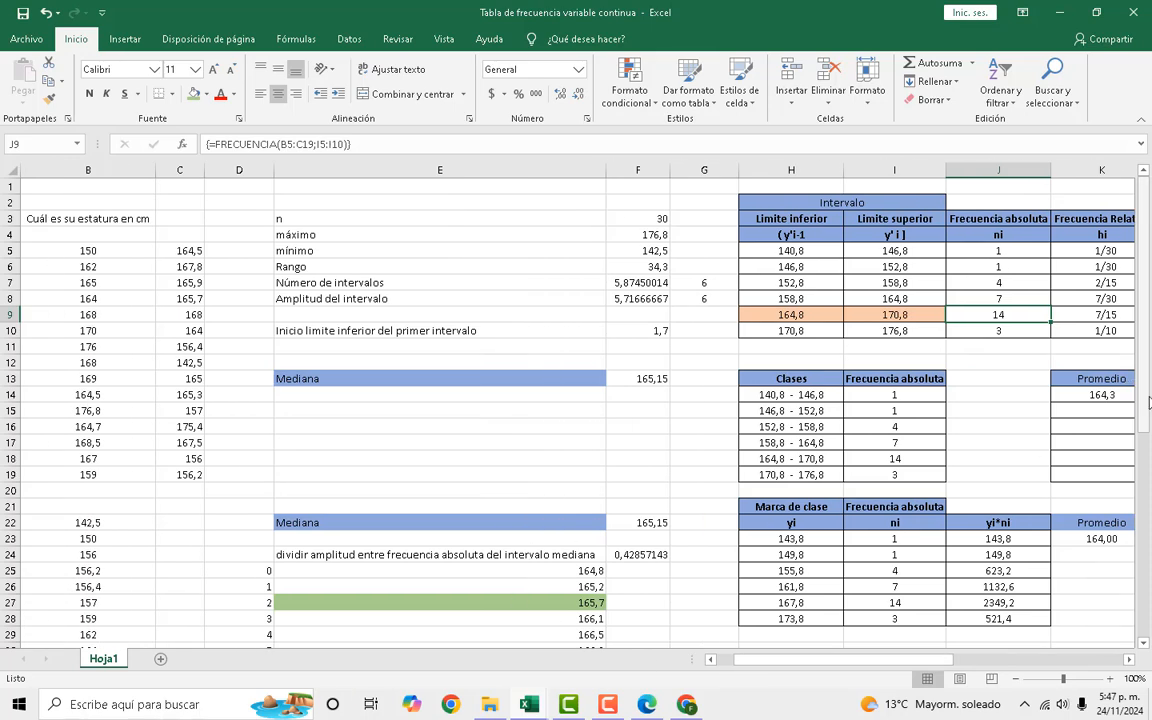
drag(1143, 427, 1139, 514)
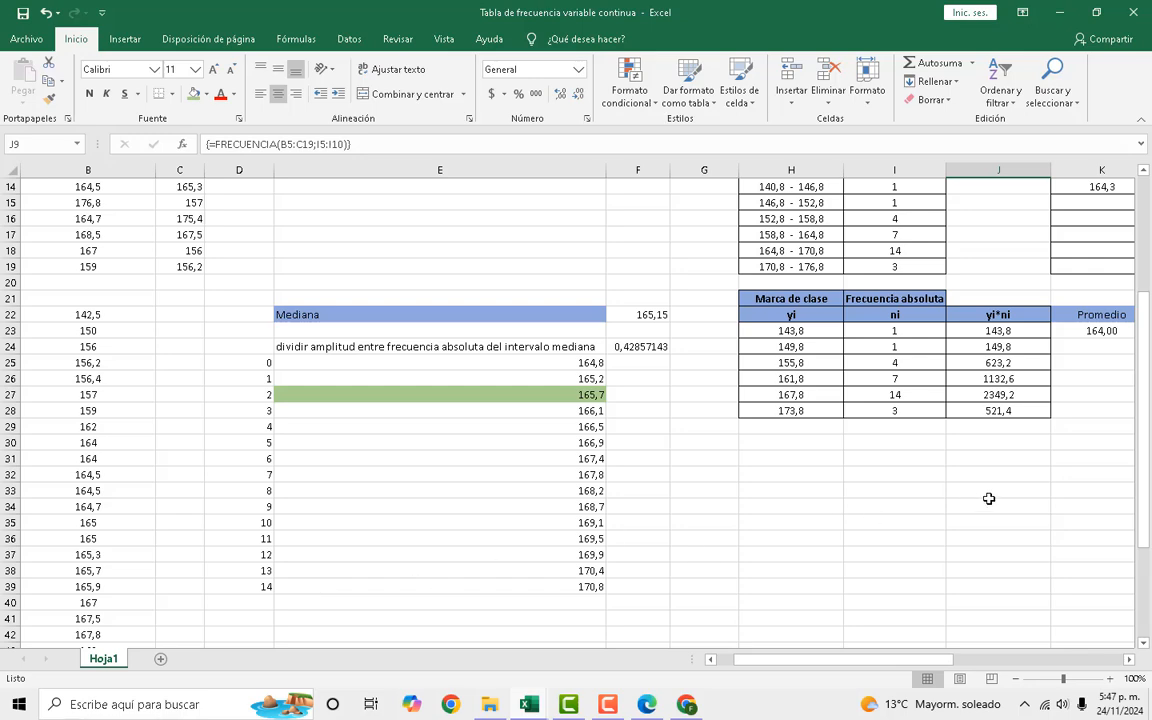
scroll(1148, 472, up, 3)
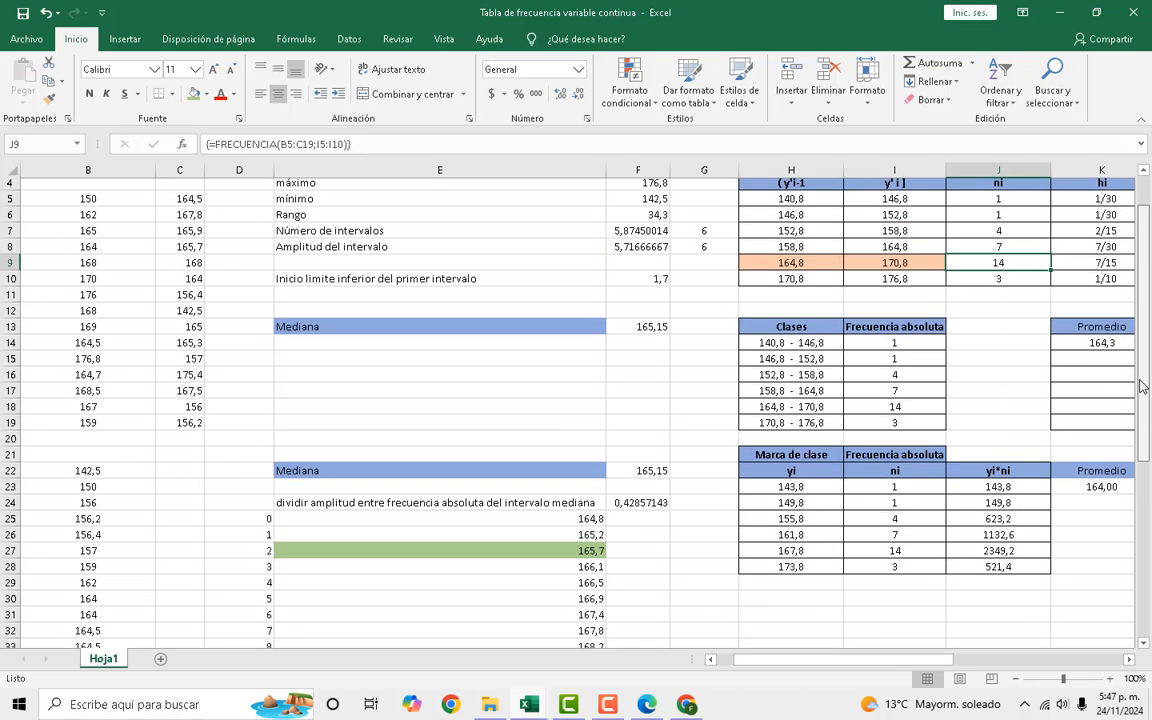
scroll(961, 459, right, 1)
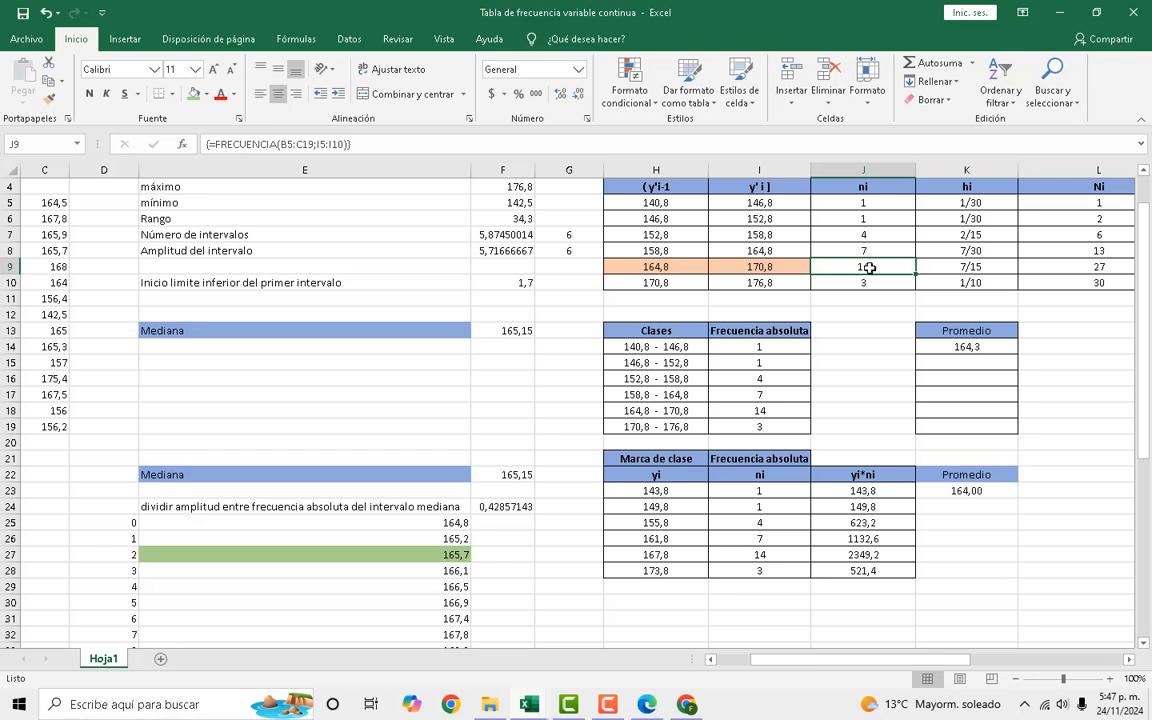
click(1067, 252)
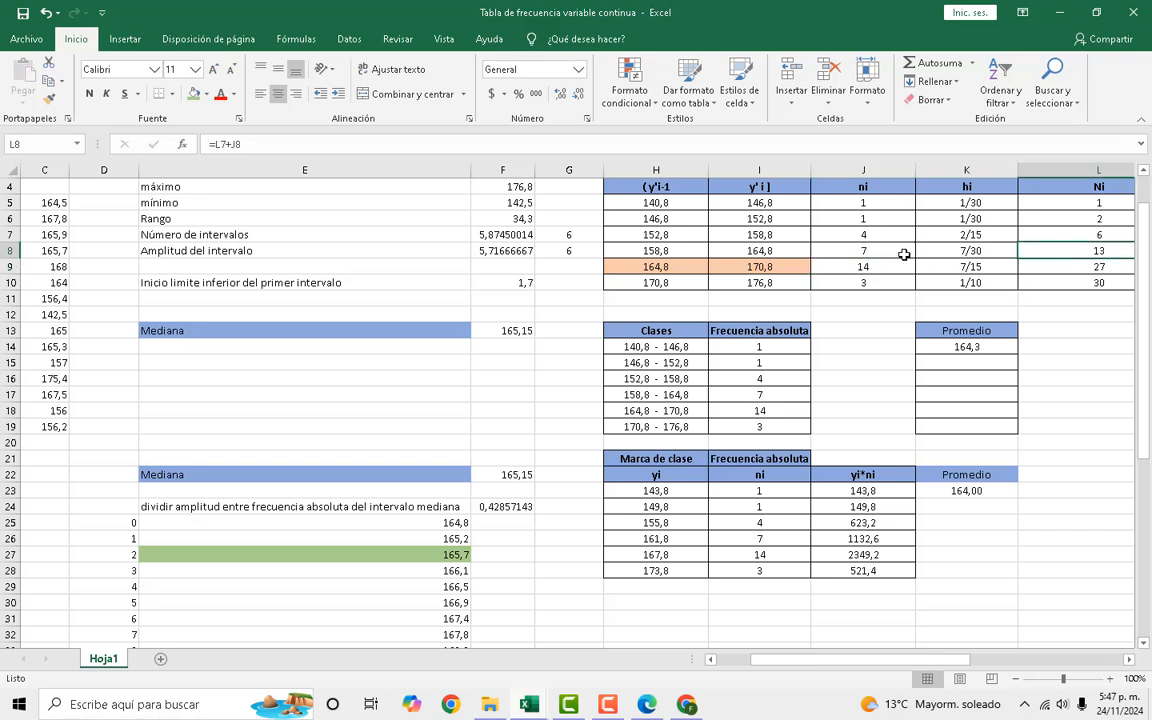
click(740, 250)
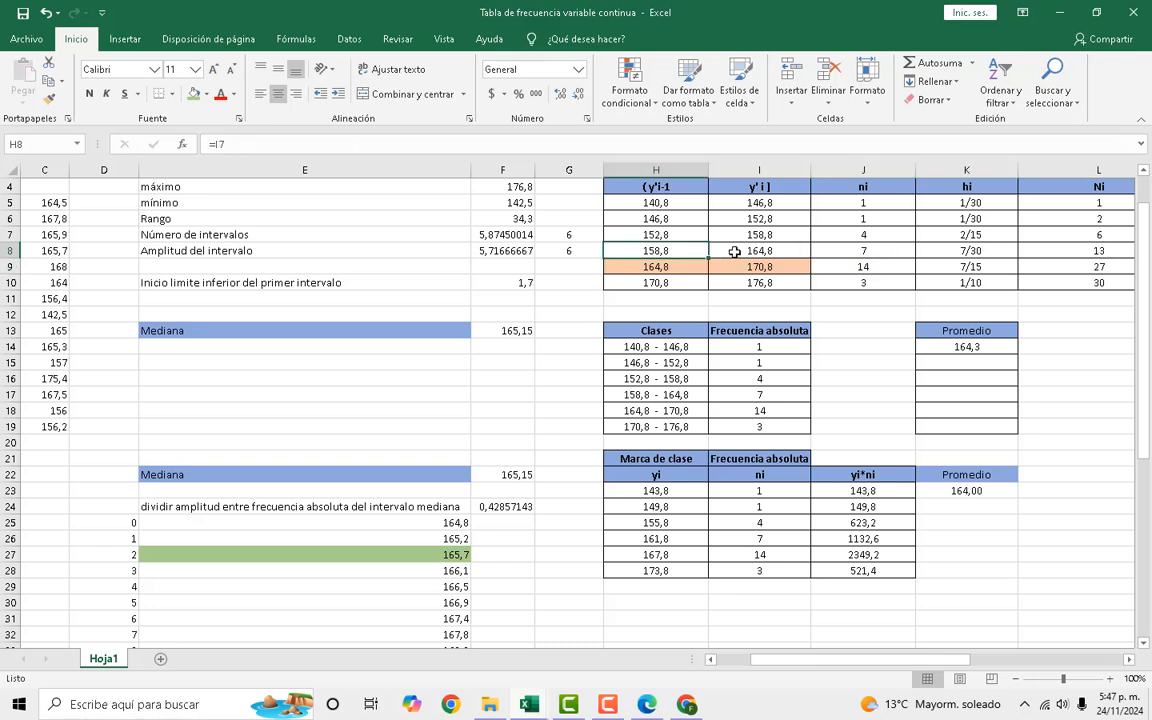
click(1108, 251)
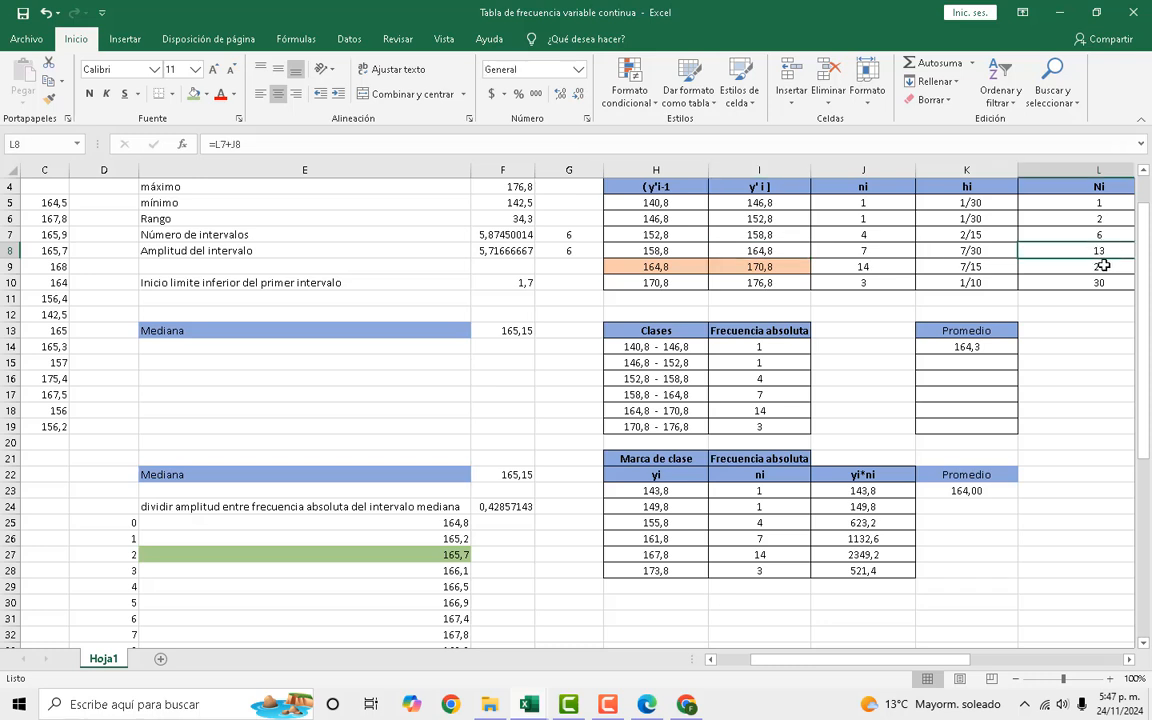
click(700, 266)
click(746, 266)
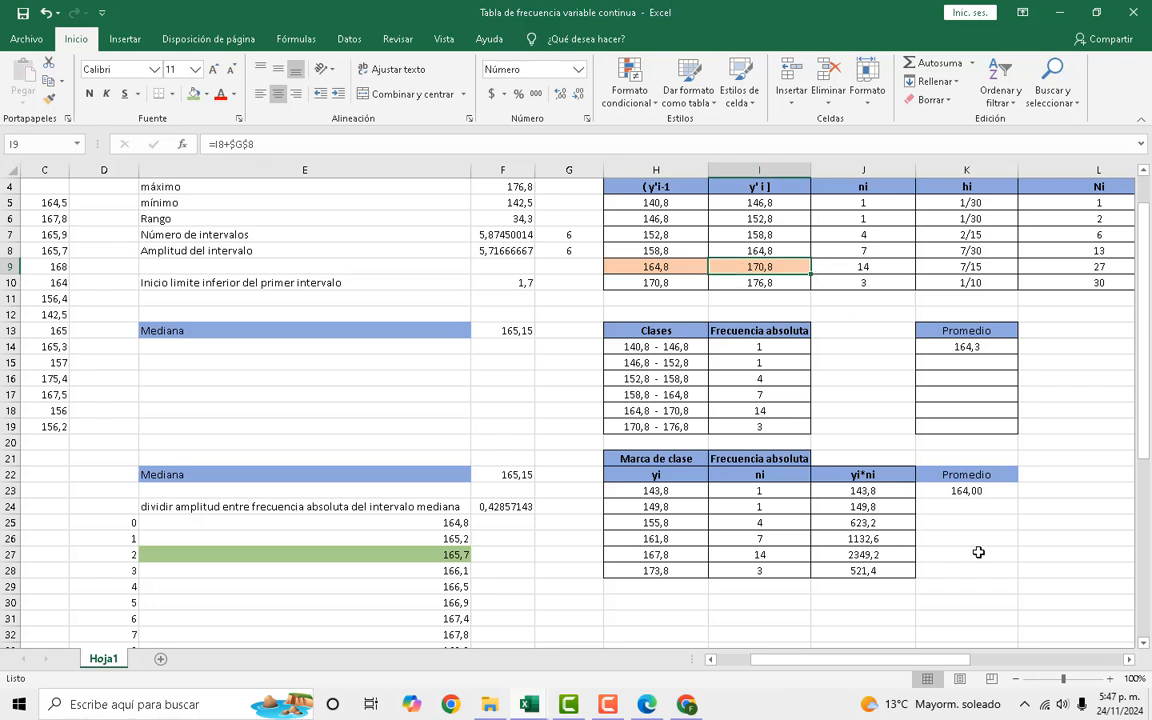
Review the series values from the lower limit in E25 to the median position in E27.
click(193, 523)
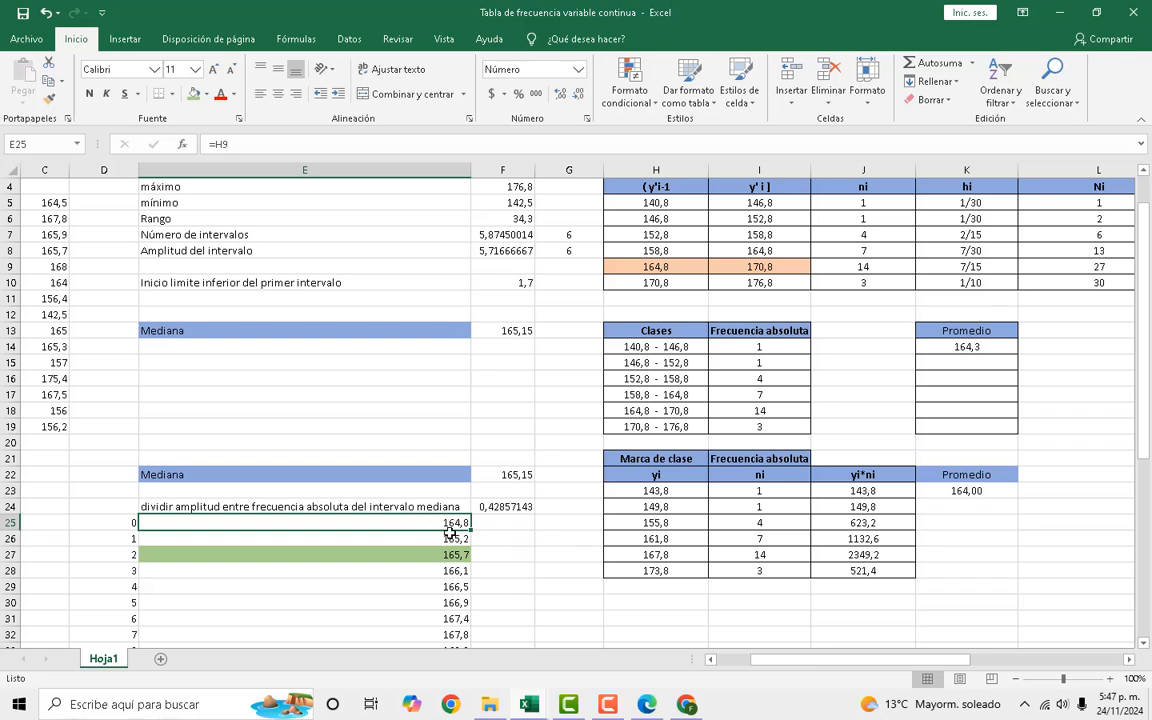
click(314, 540)
click(314, 557)
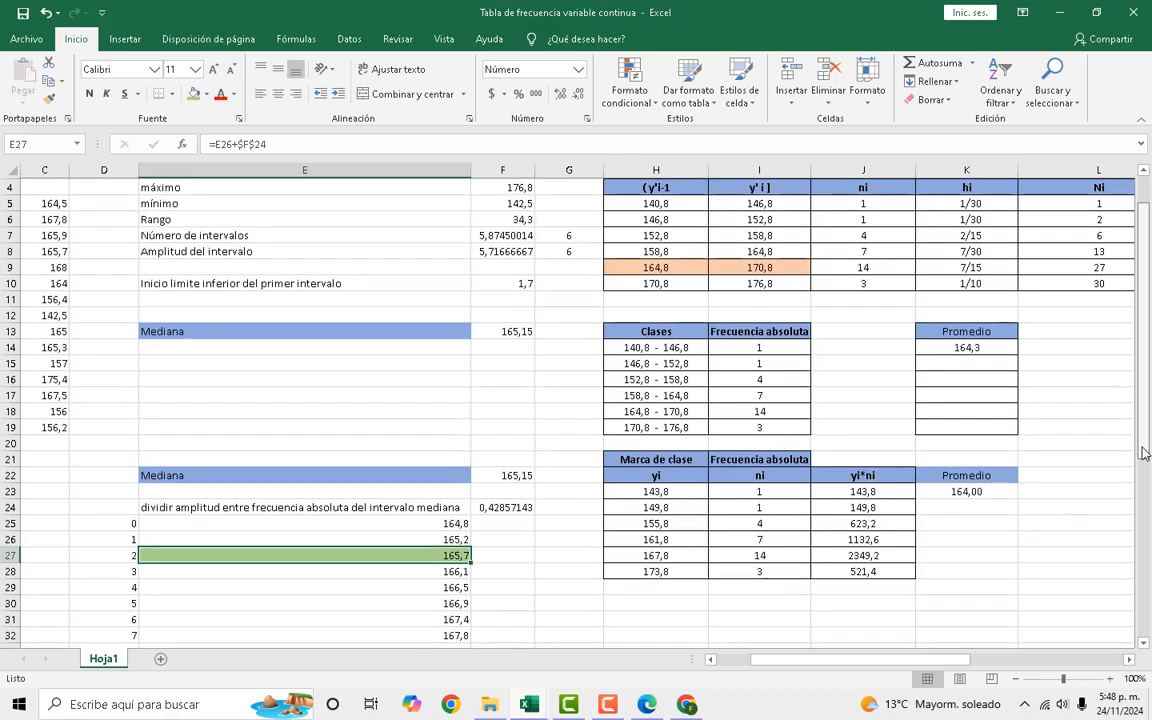
scroll(1110, 453, up, 1)
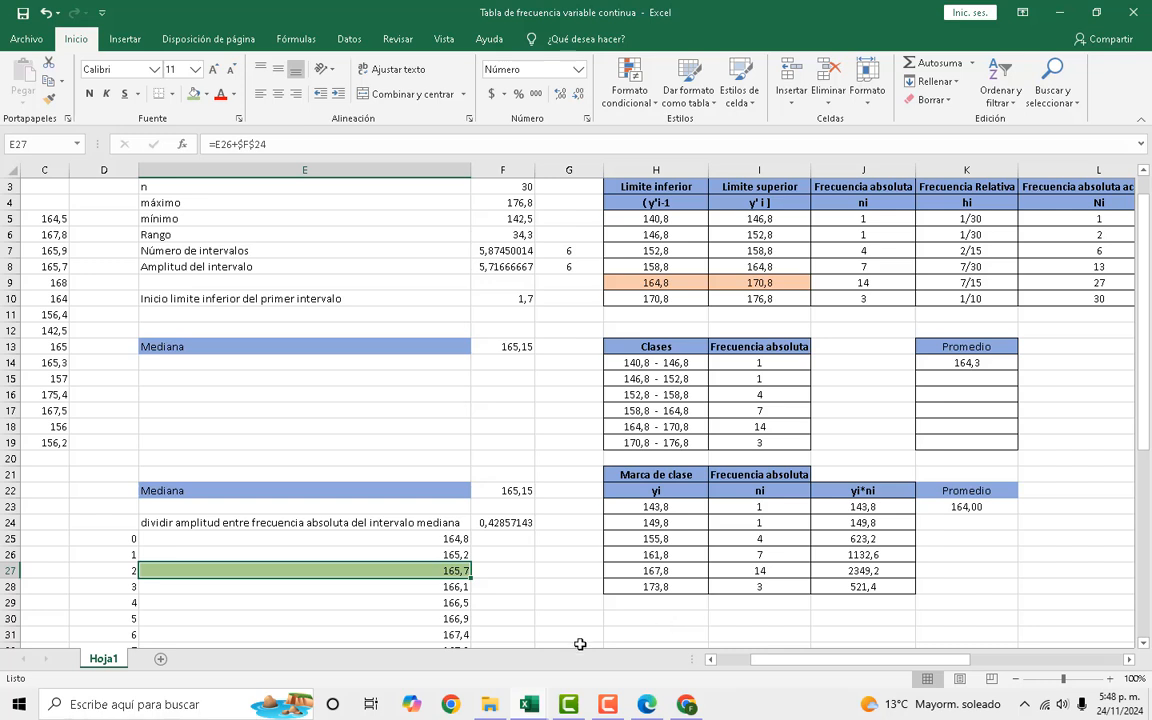
Open Word 2016 and create a blank document.
click(191, 705)
text(w)
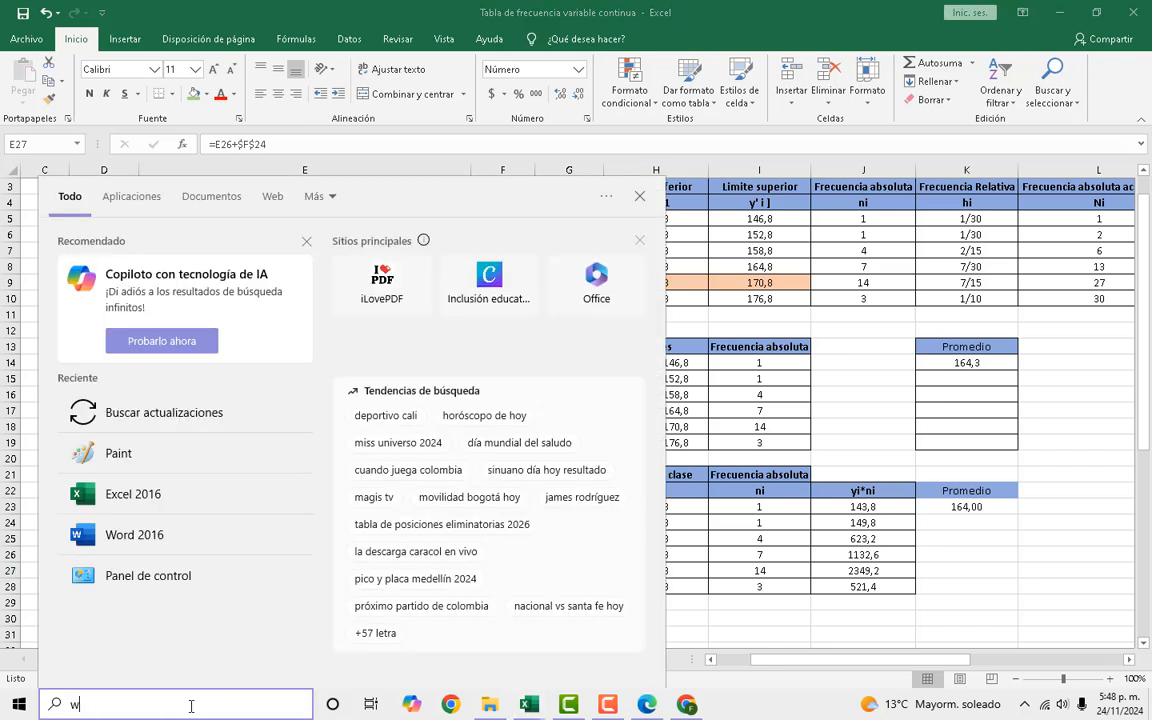
text(ord)
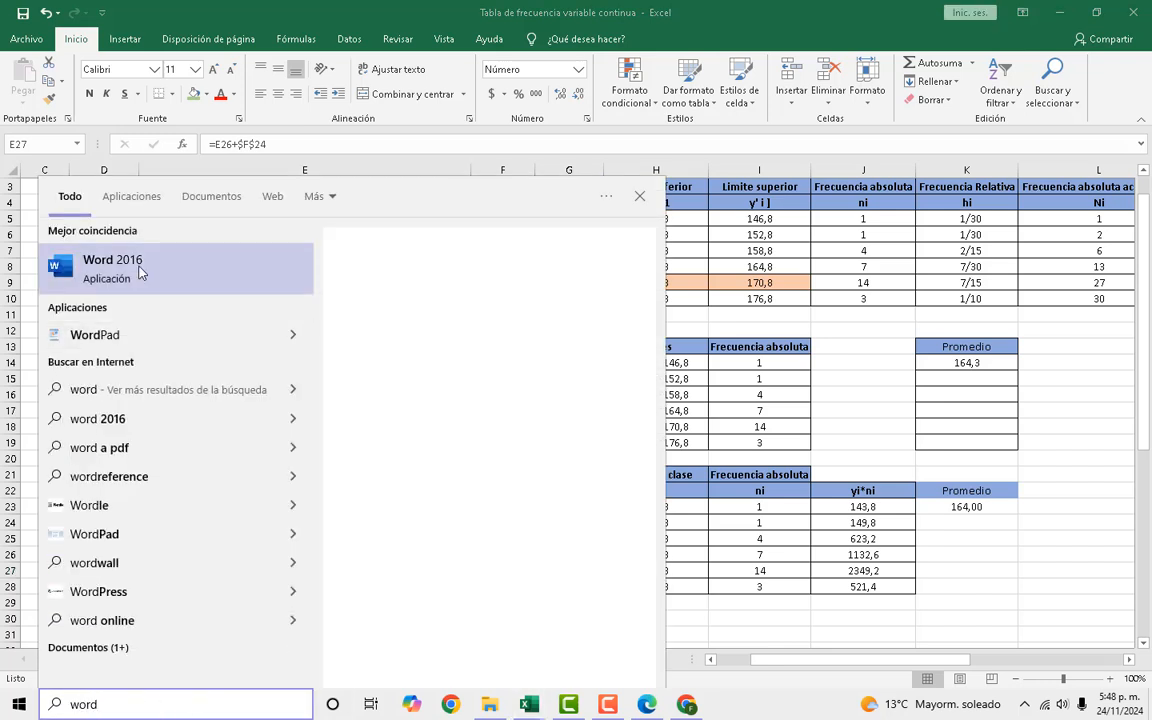
click(140, 272)
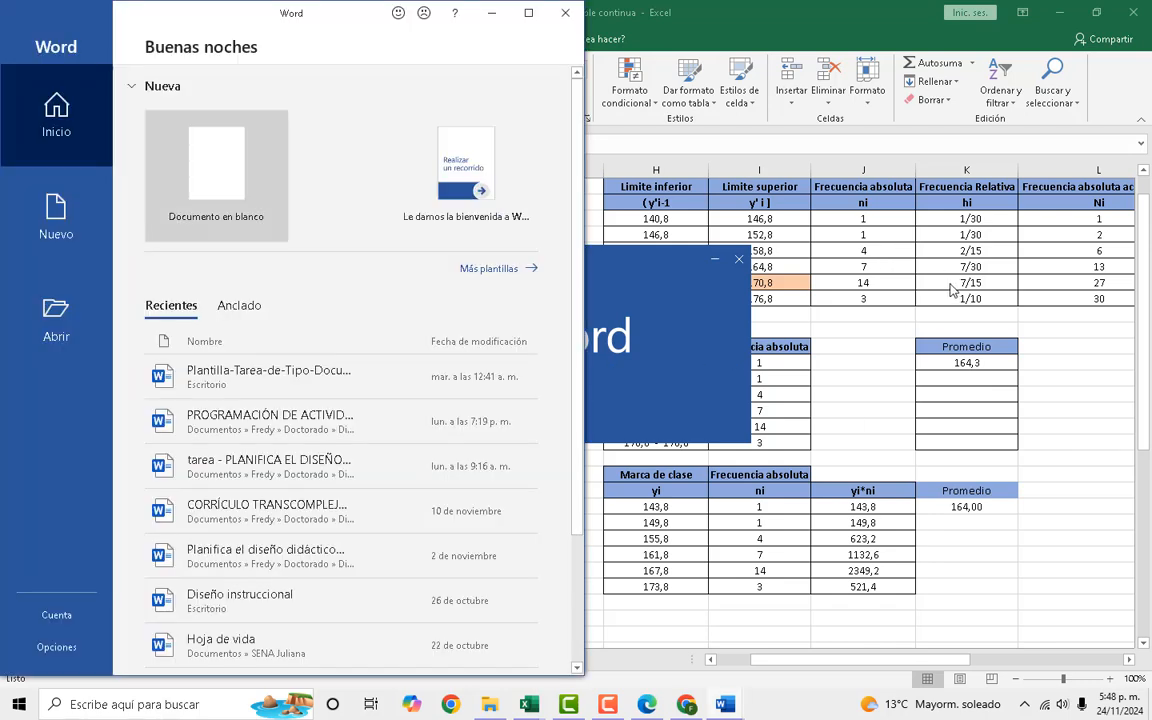
click(215, 165)
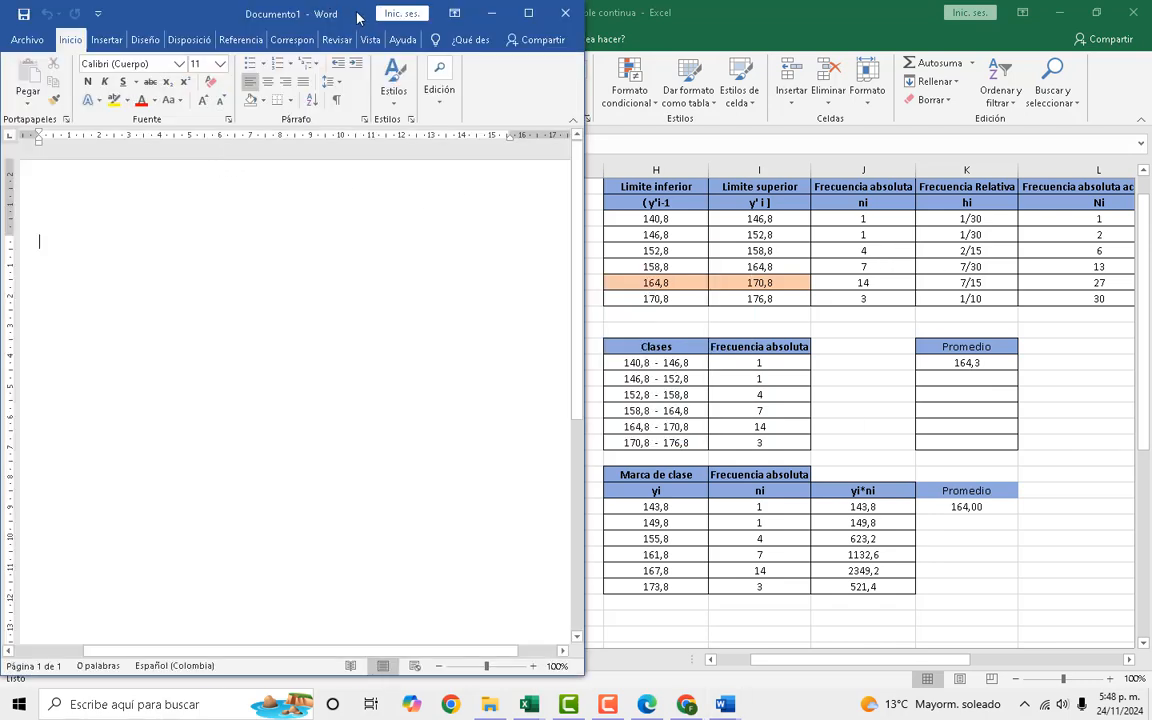
Close the leftover Word start window and reposition the blank document's window over the spreadsheet.
drag(357, 17, 942, 334)
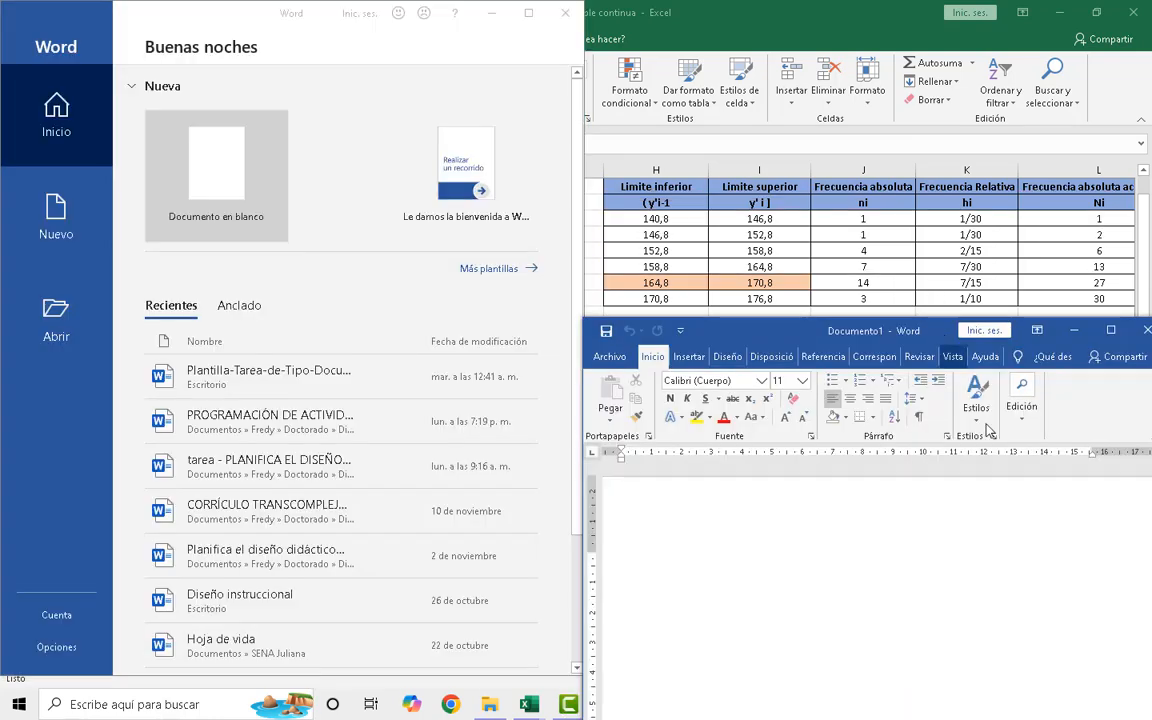
click(565, 18)
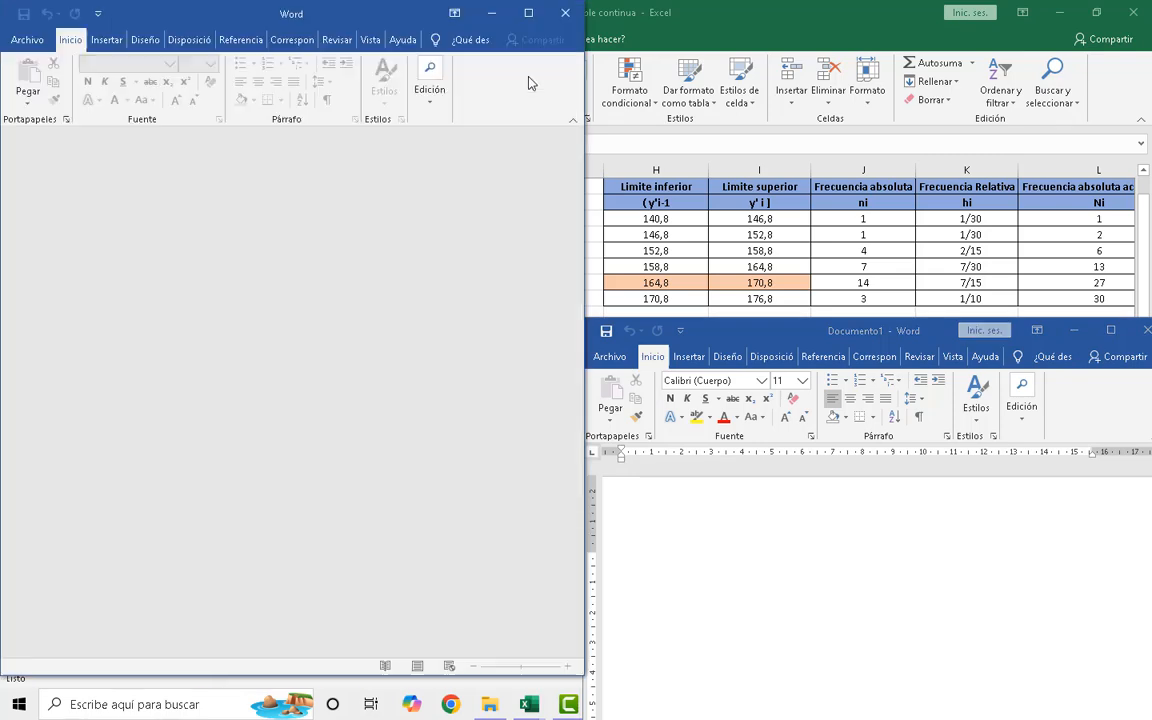
drag(699, 322, 581, 122)
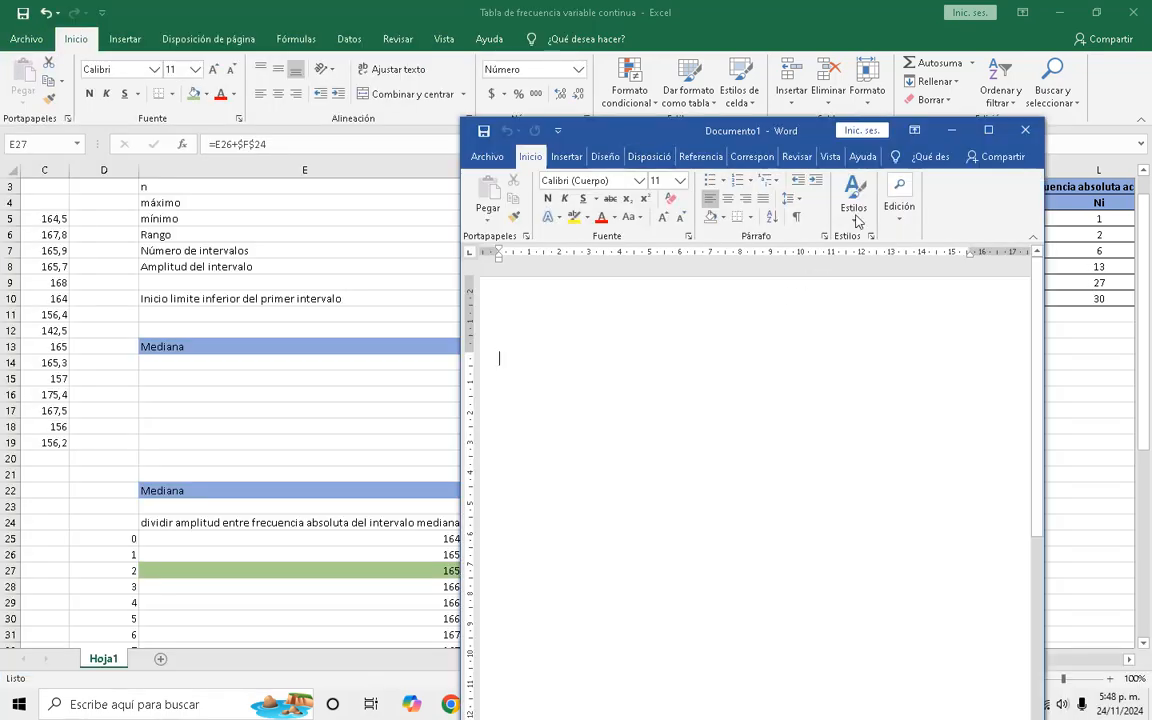
Maximize the document window and insert a new equation that begins with "Mediana = li +".
click(569, 160)
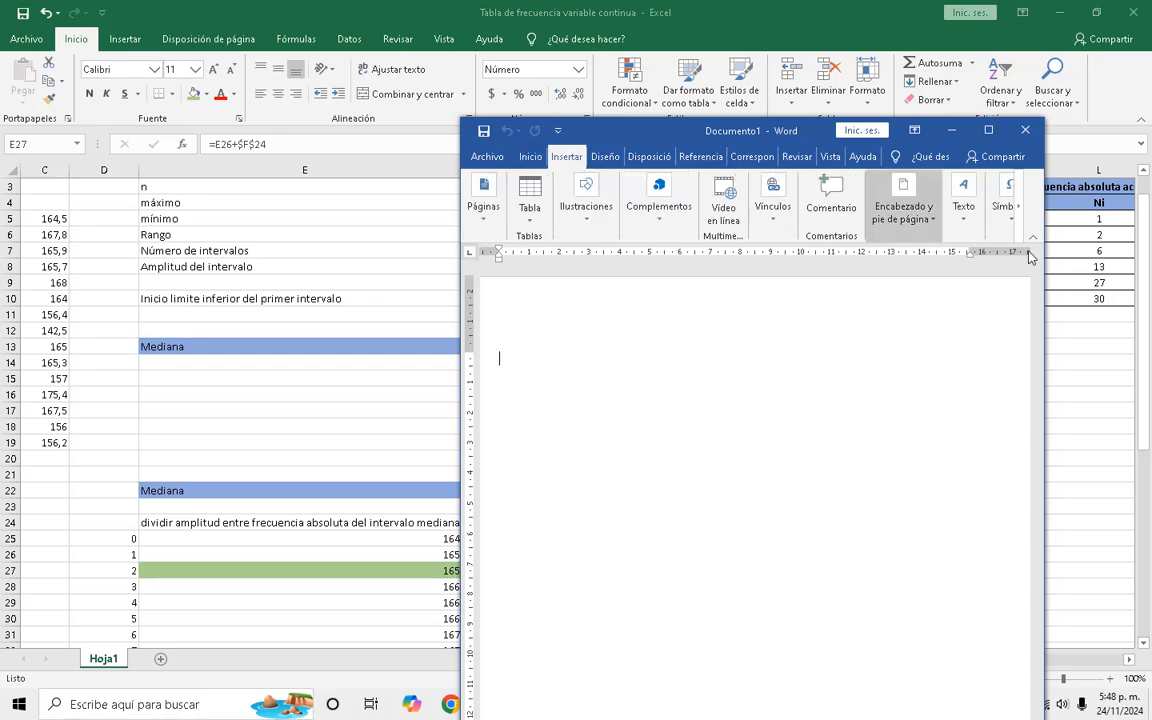
click(988, 130)
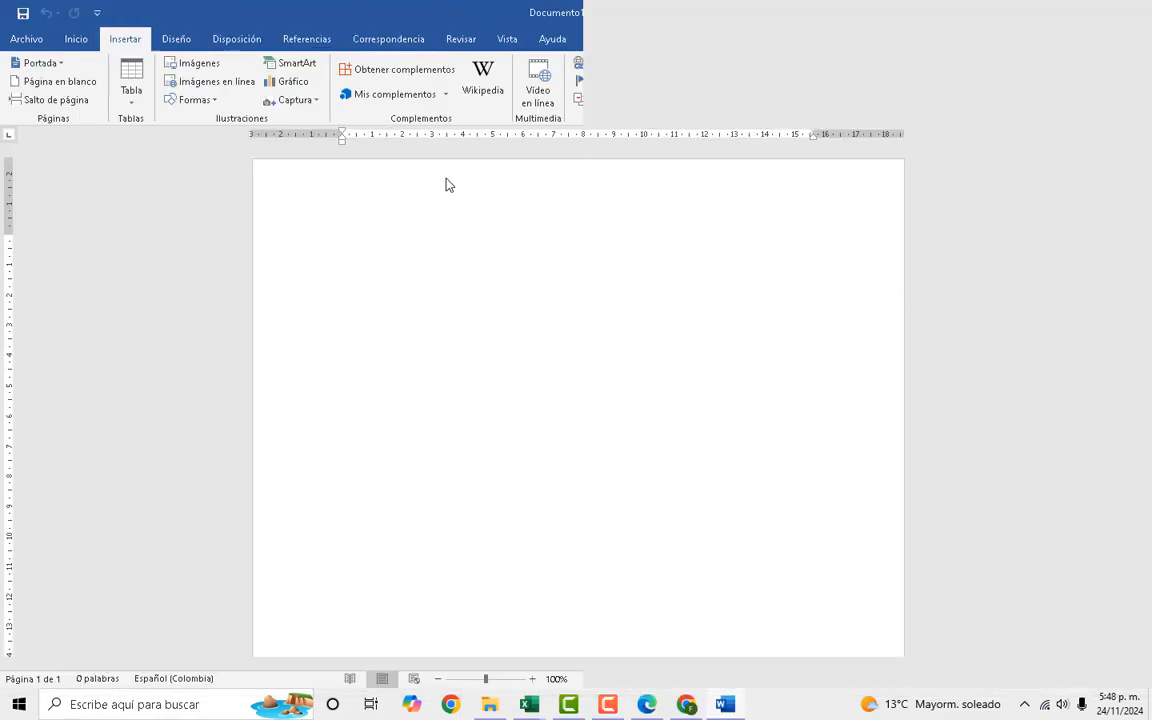
click(1022, 63)
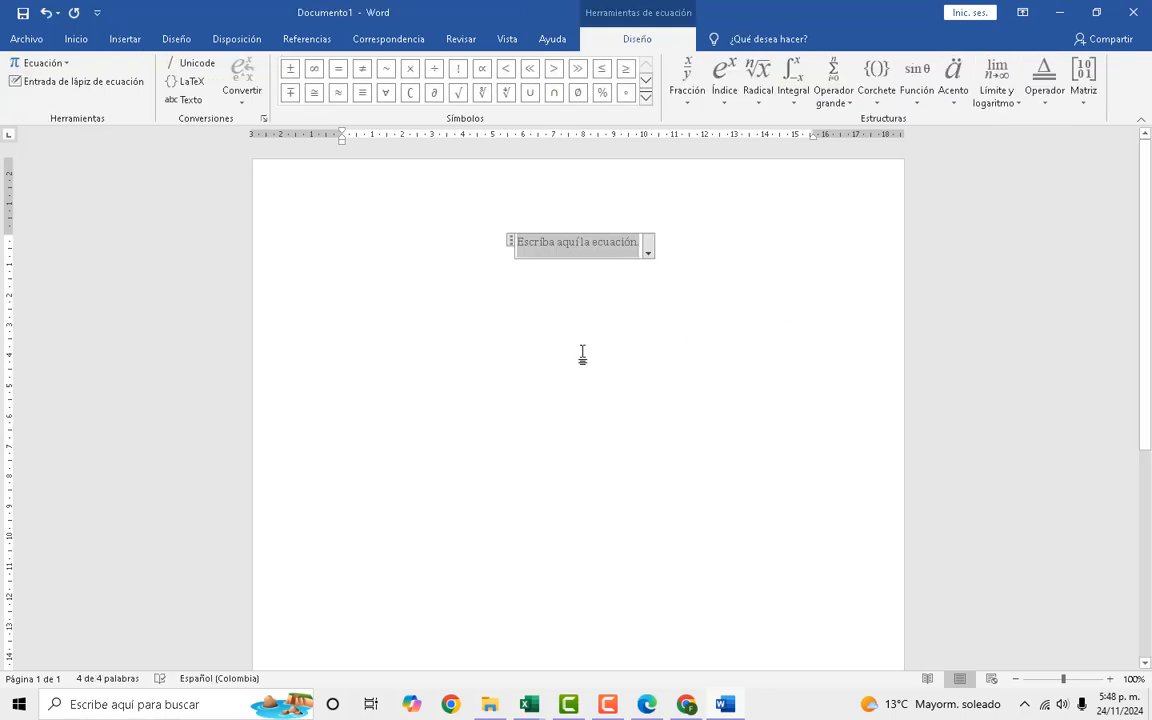
text(Me)
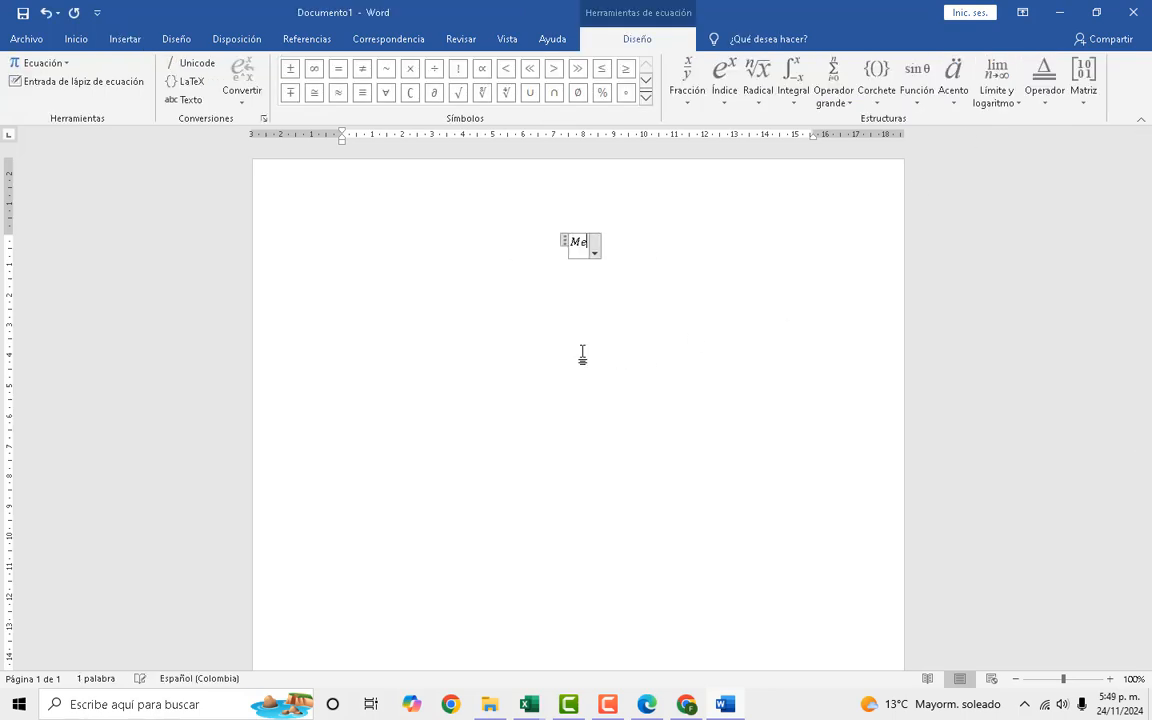
text(diana )
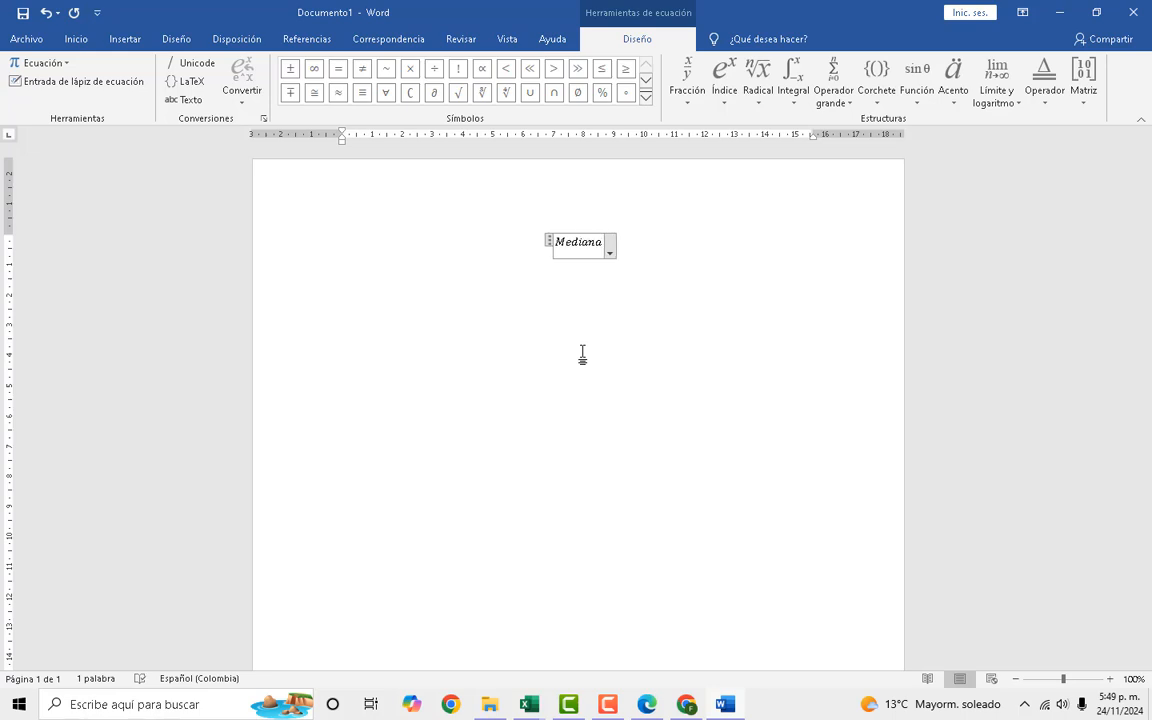
text(=)
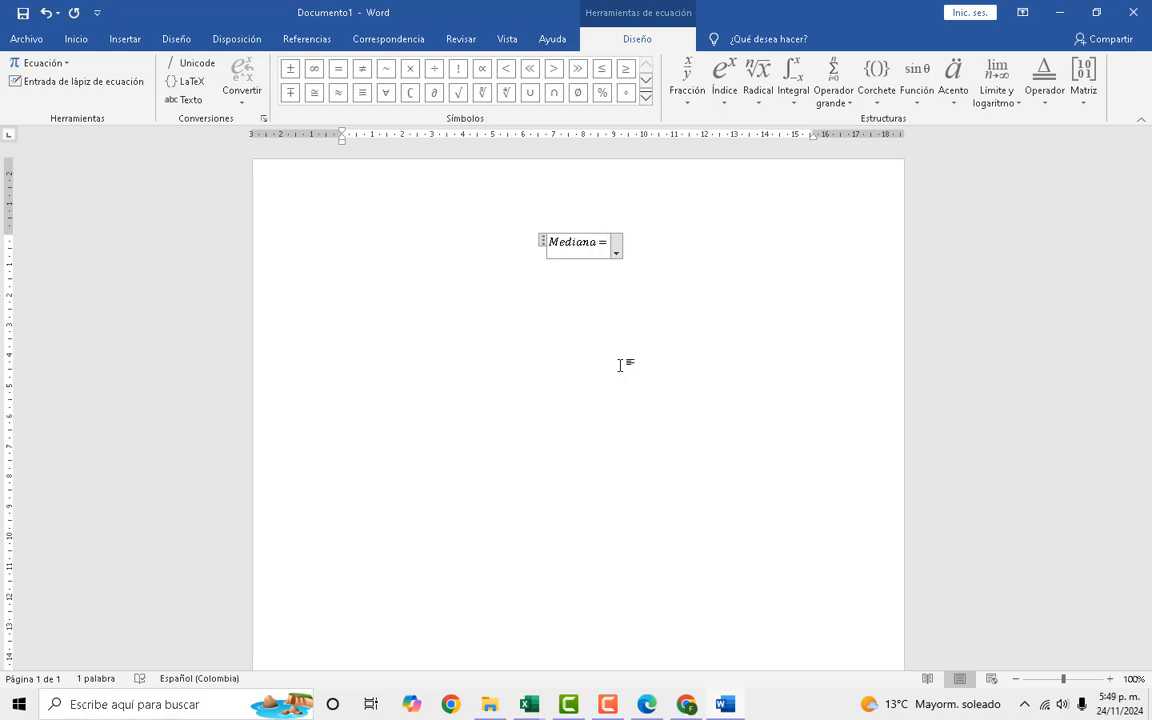
text(()
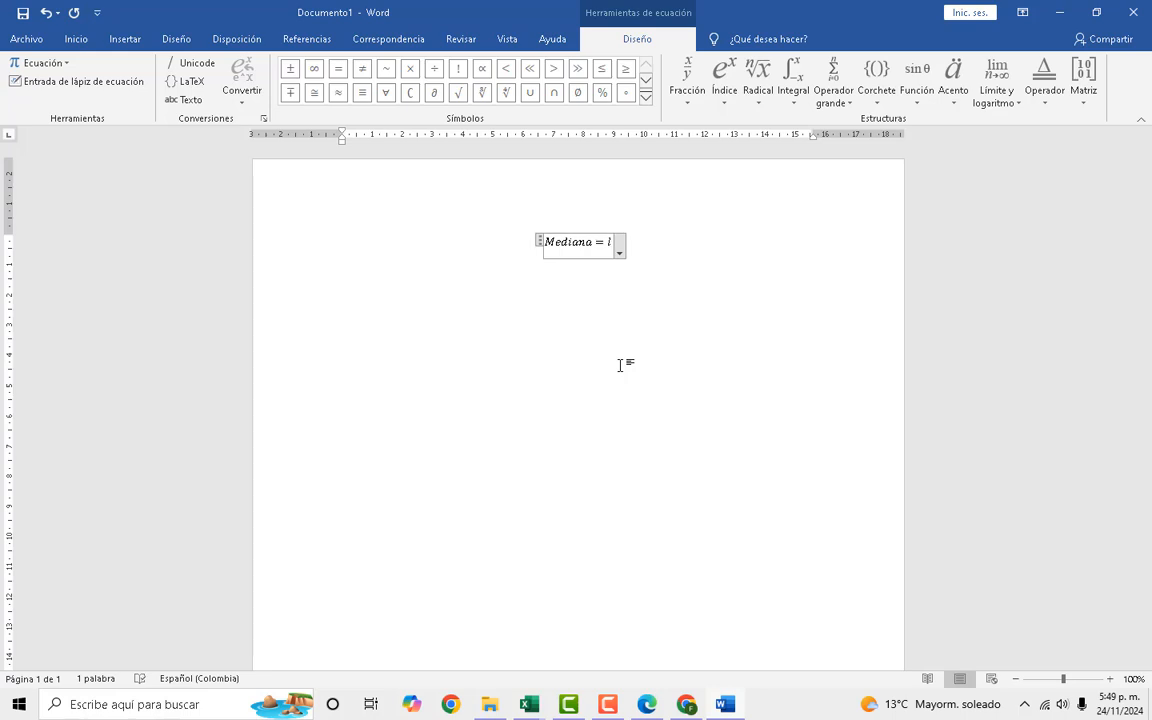
text(i)
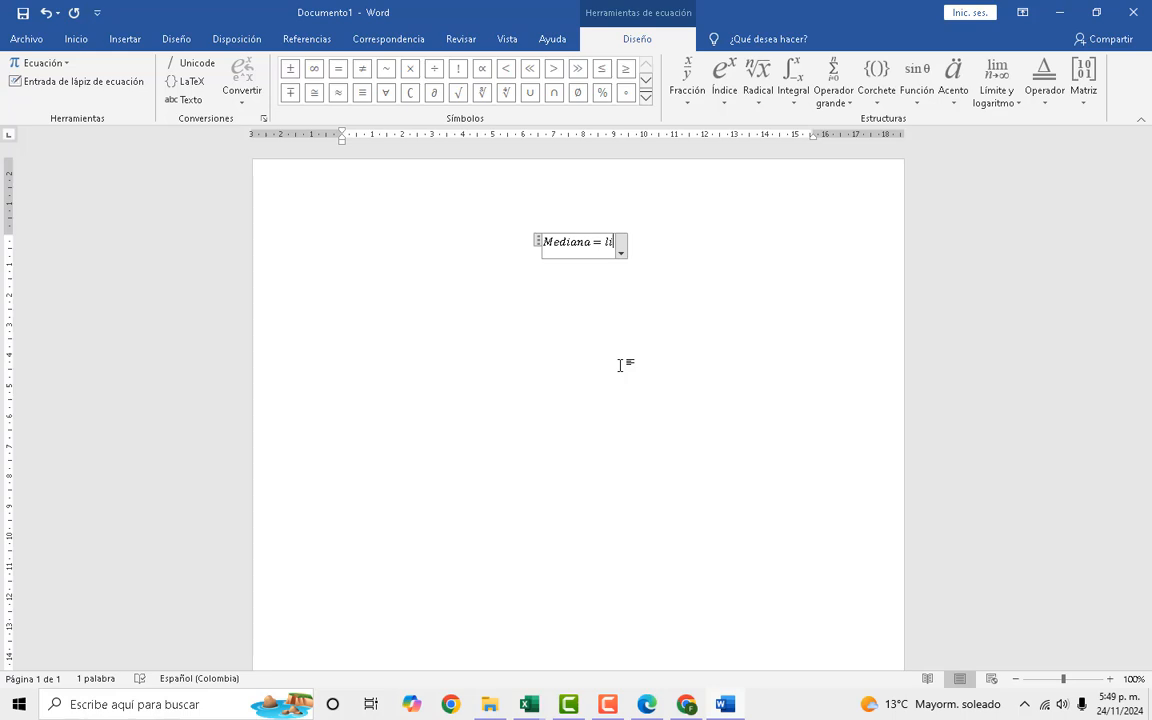
text(+)
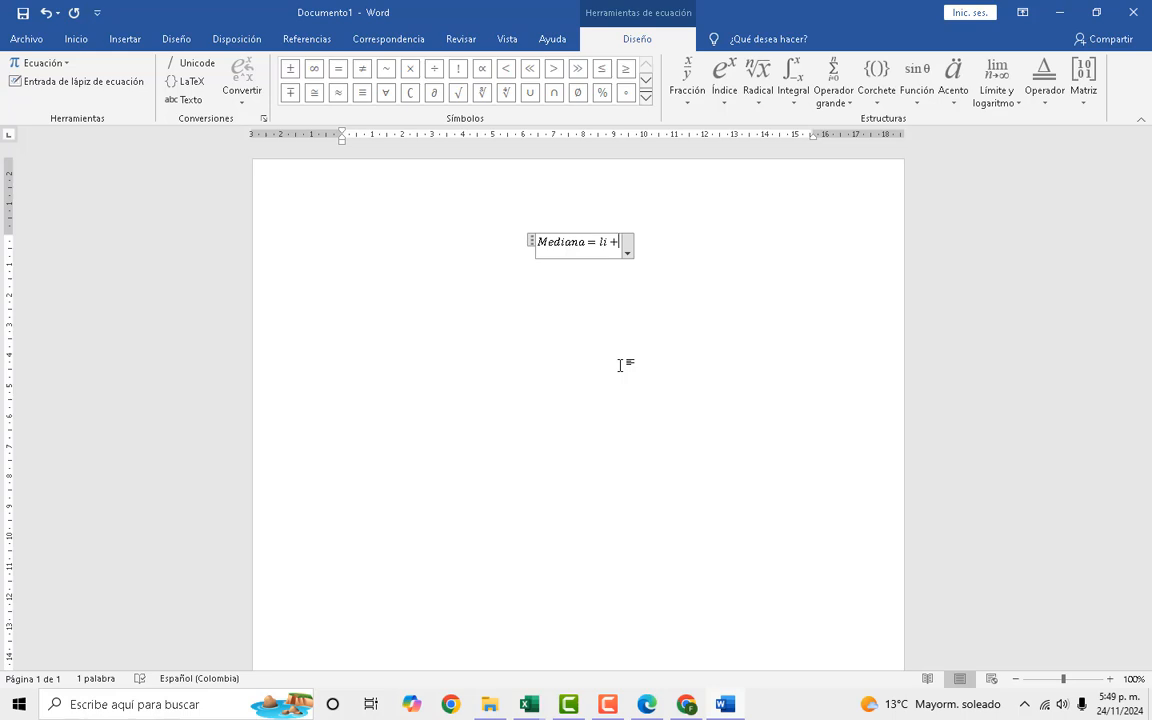
Add a stacked fraction after the plus sign, with c as numerator and ni as denominator.
text(c)
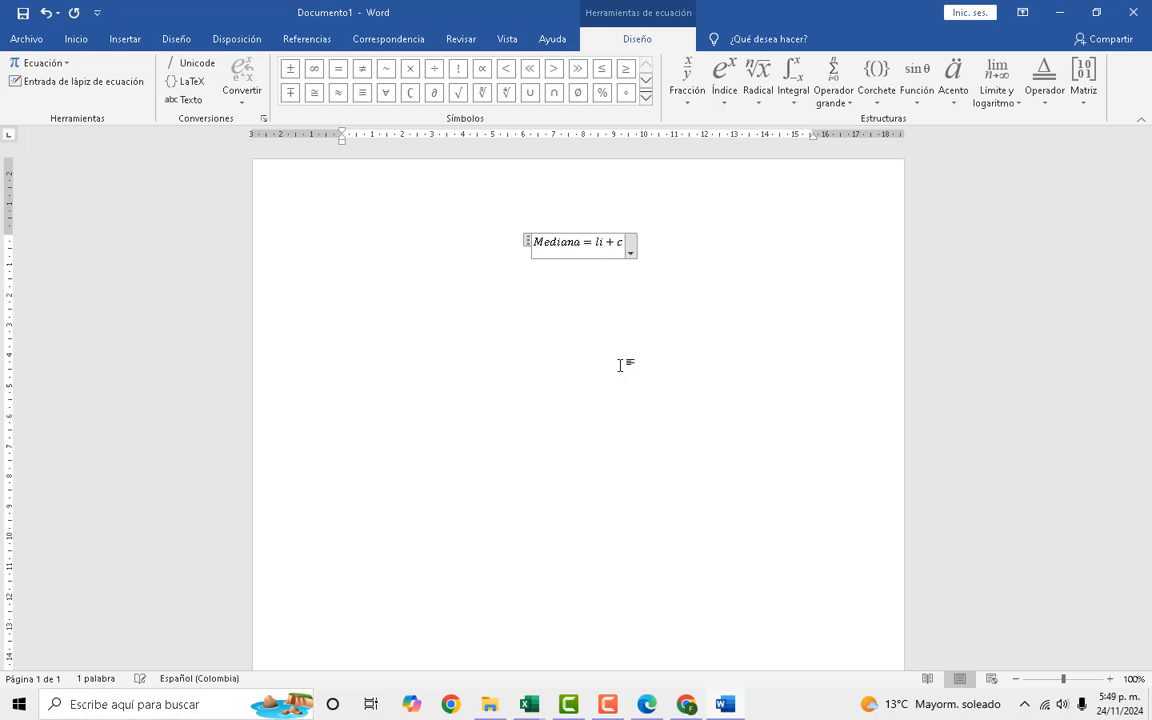
key(shift+Left)
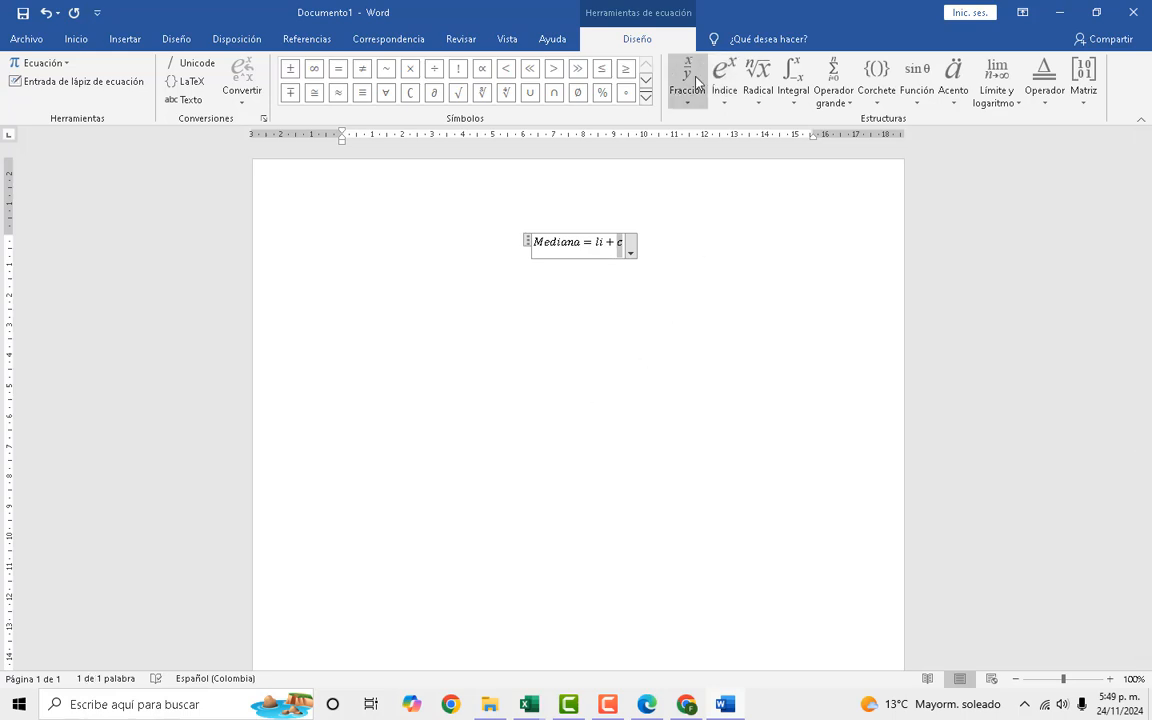
click(688, 82)
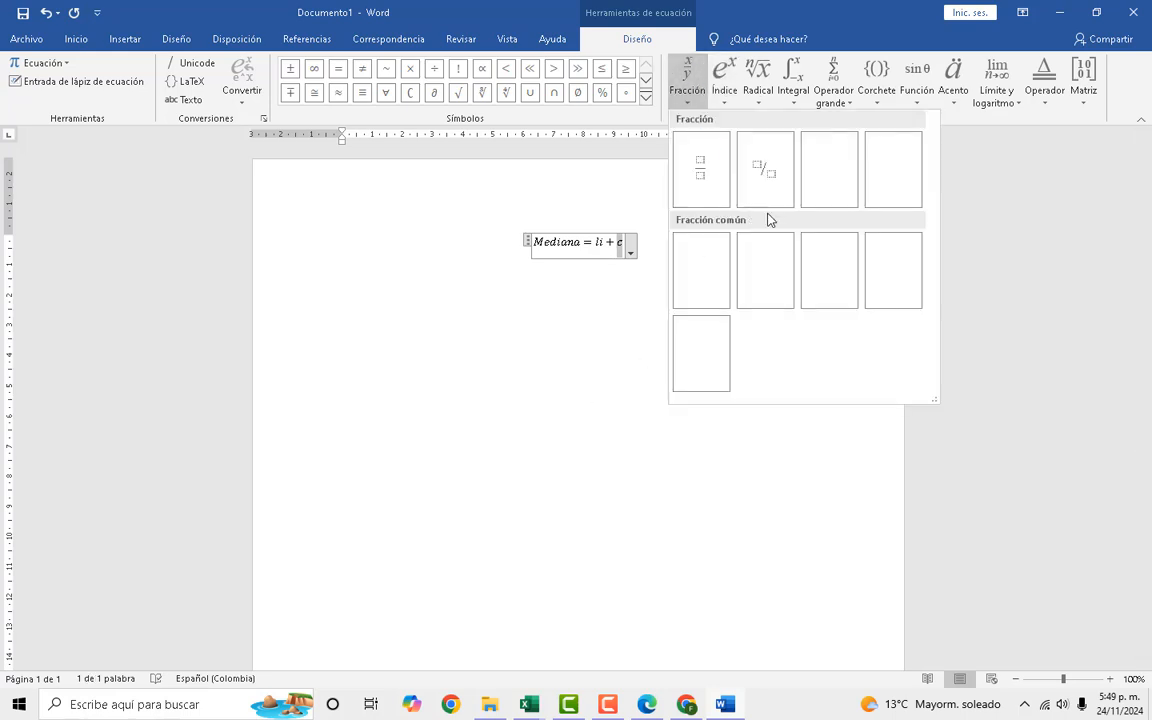
click(700, 178)
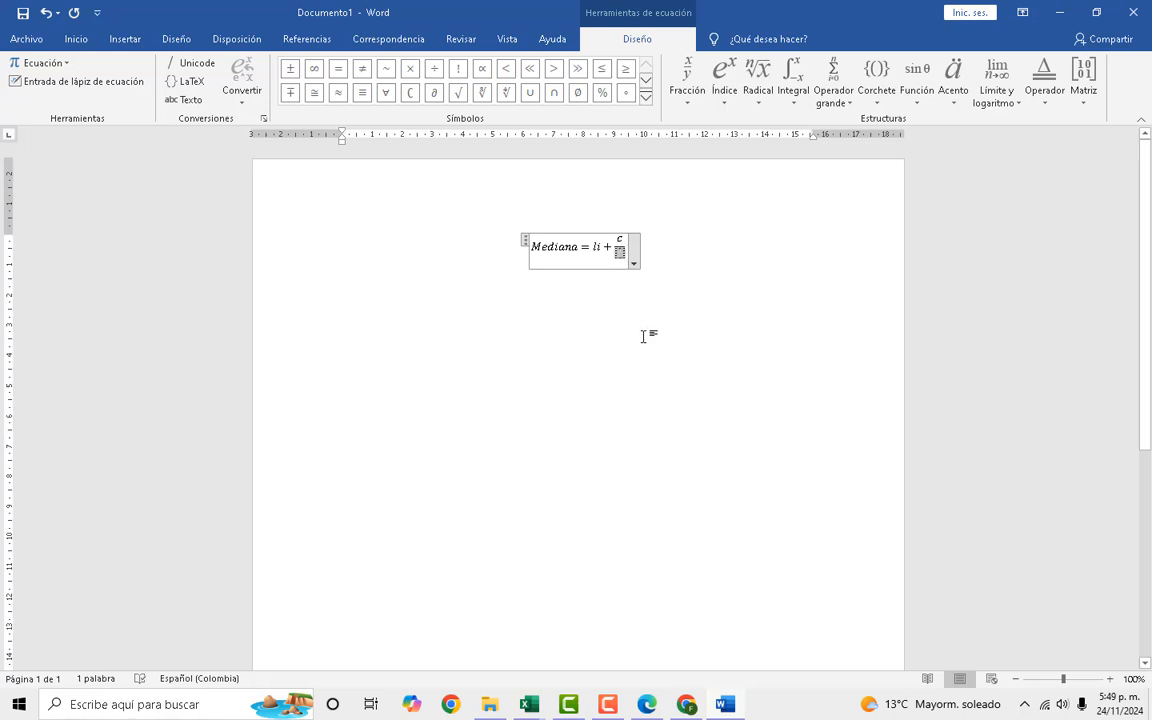
text(n)
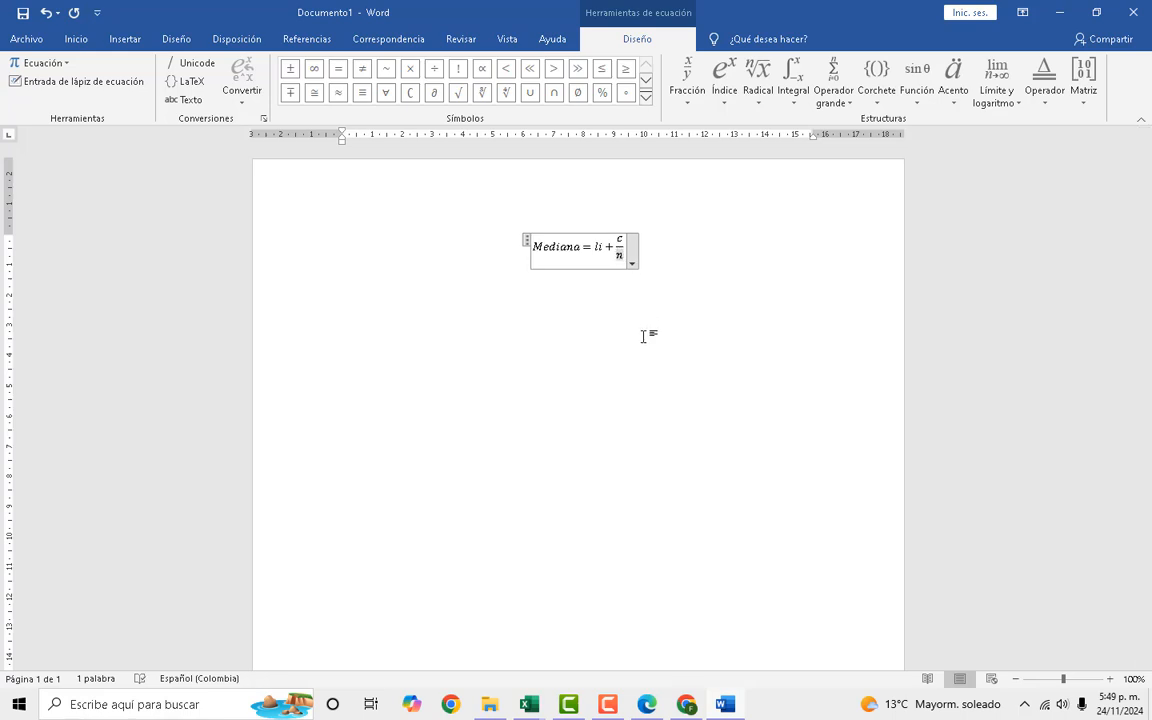
text(i)
key(Right)
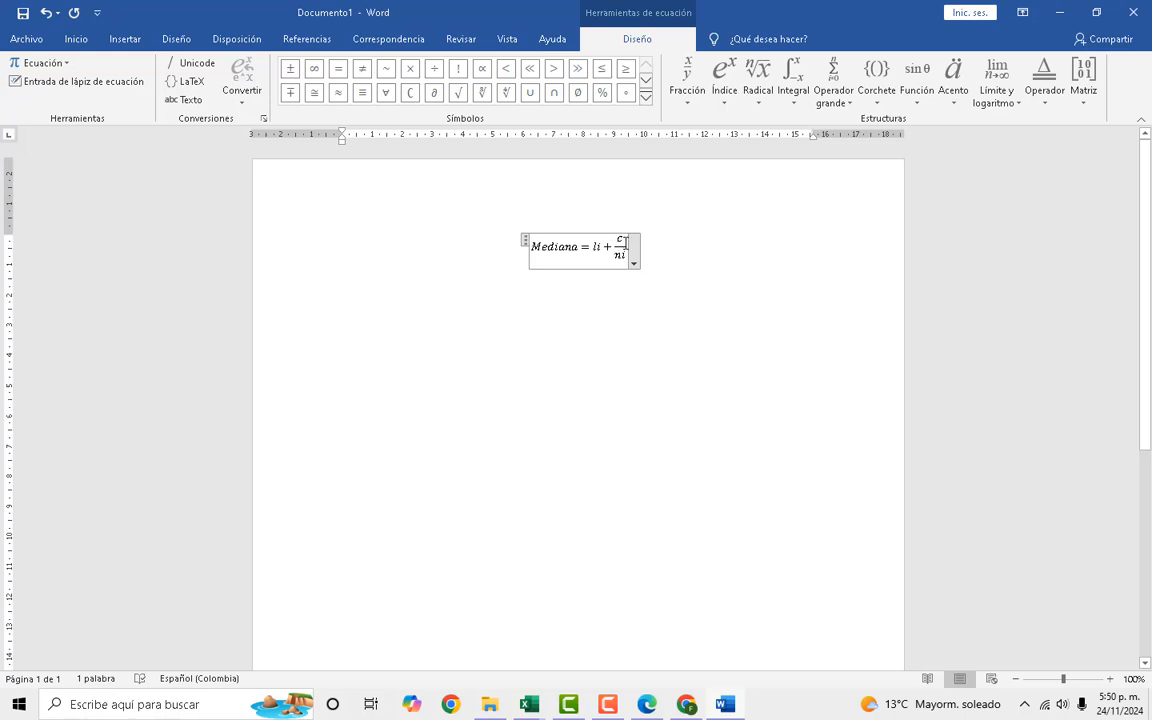
Add a pair of parentheses after the c/ni fraction, containing the stacked fraction n over 2.
click(877, 88)
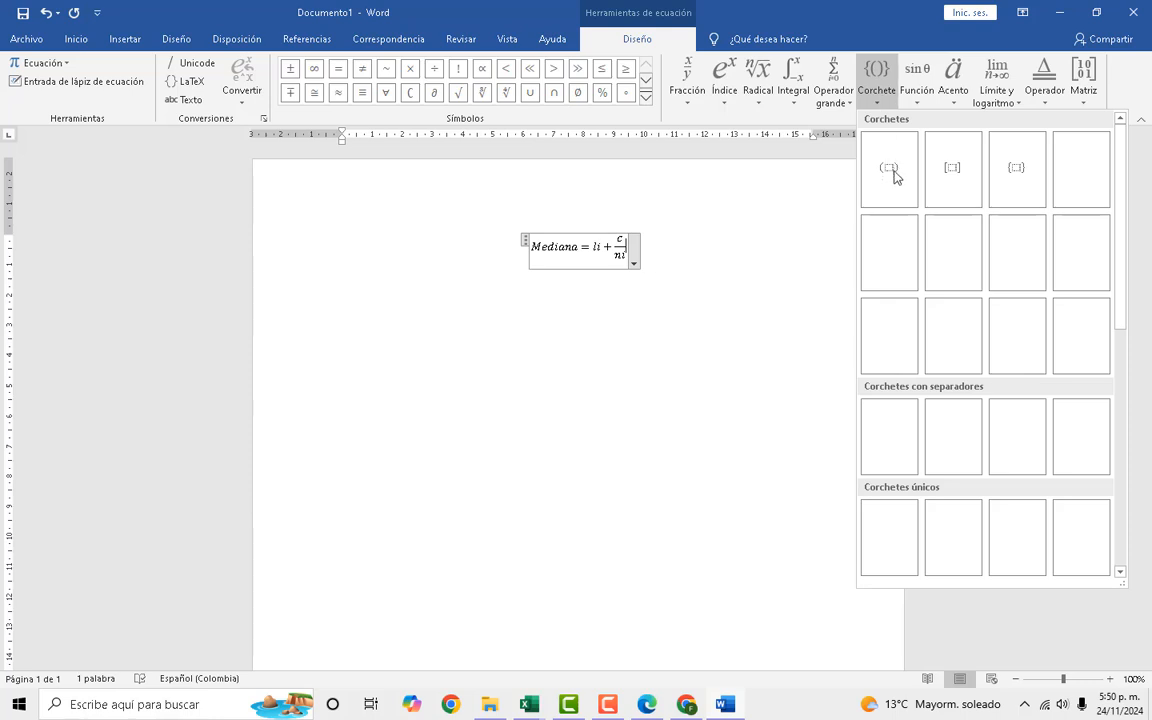
click(890, 169)
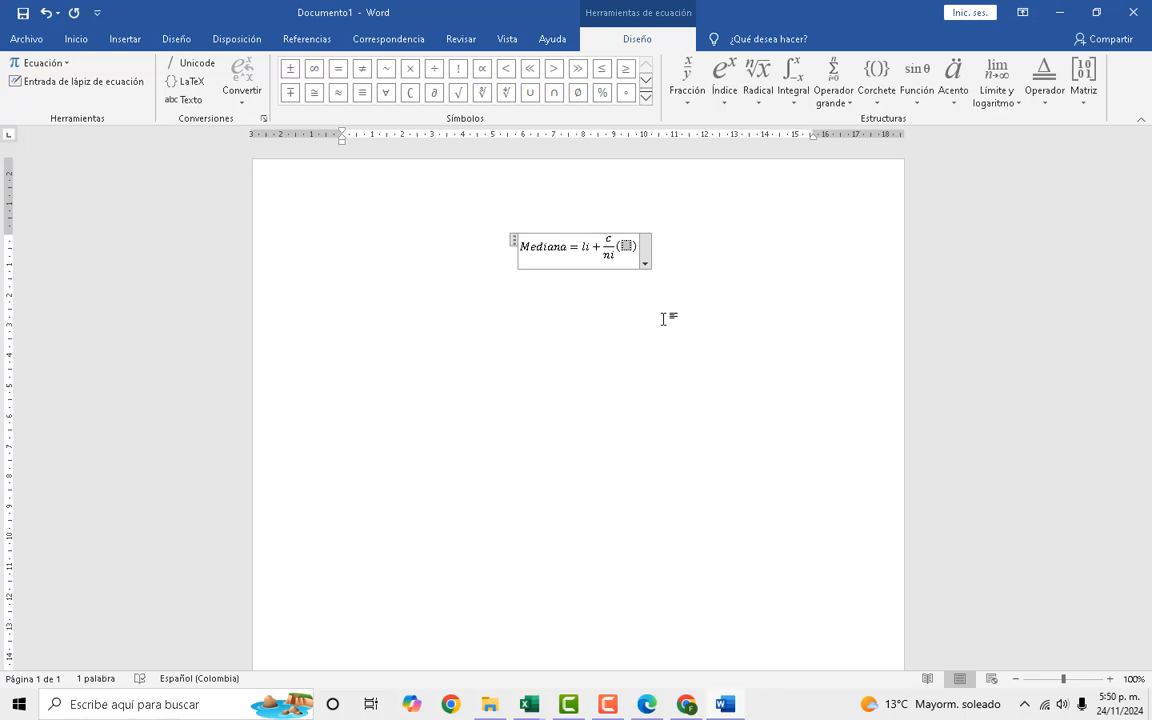
click(687, 90)
click(703, 163)
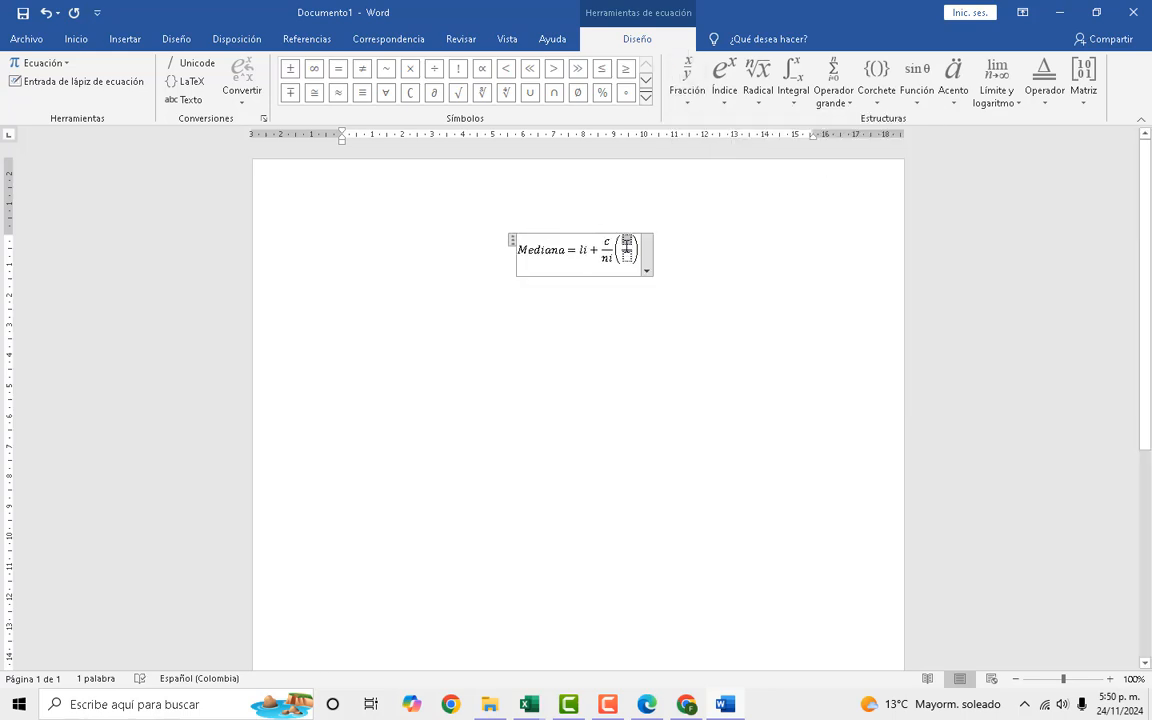
text(n)
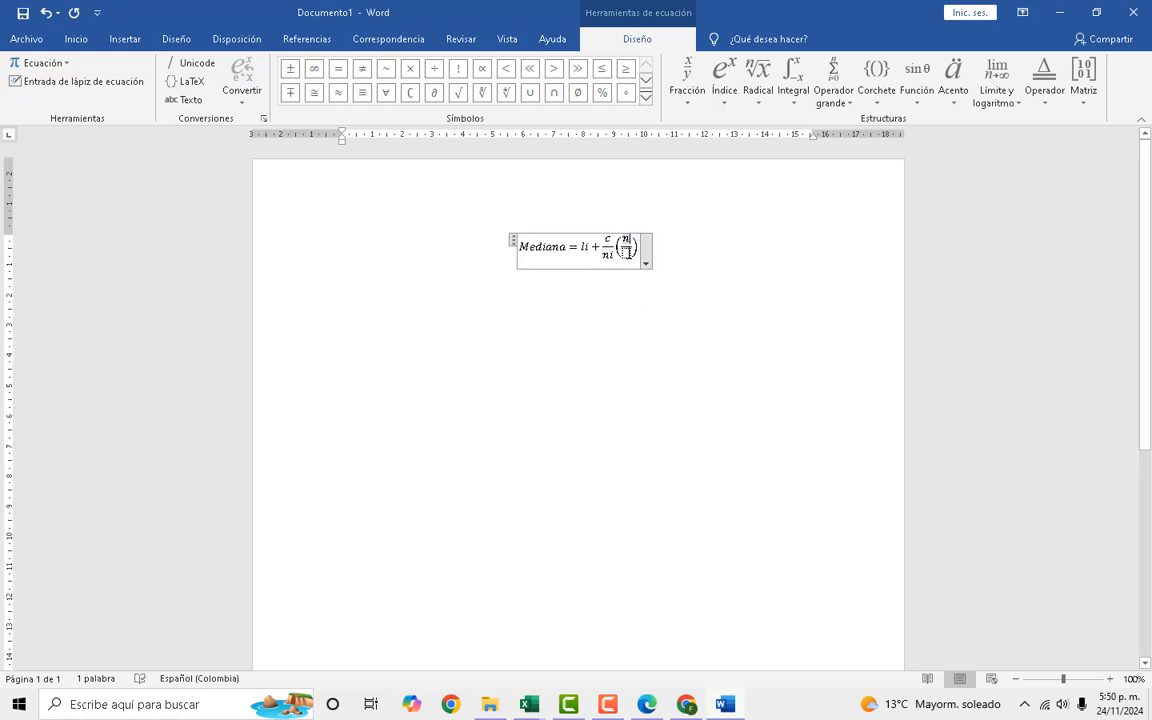
click(626, 251)
text(2)
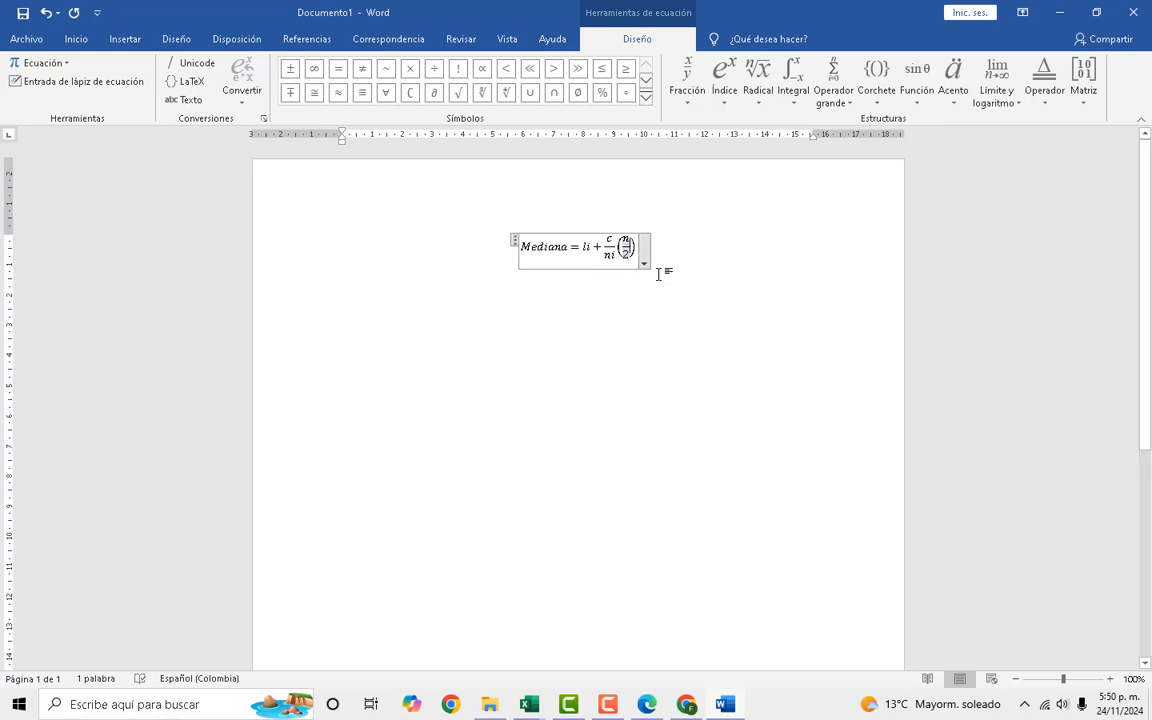
Append "-Ni-1" after the n/2 fraction inside the parentheses.
text(-)
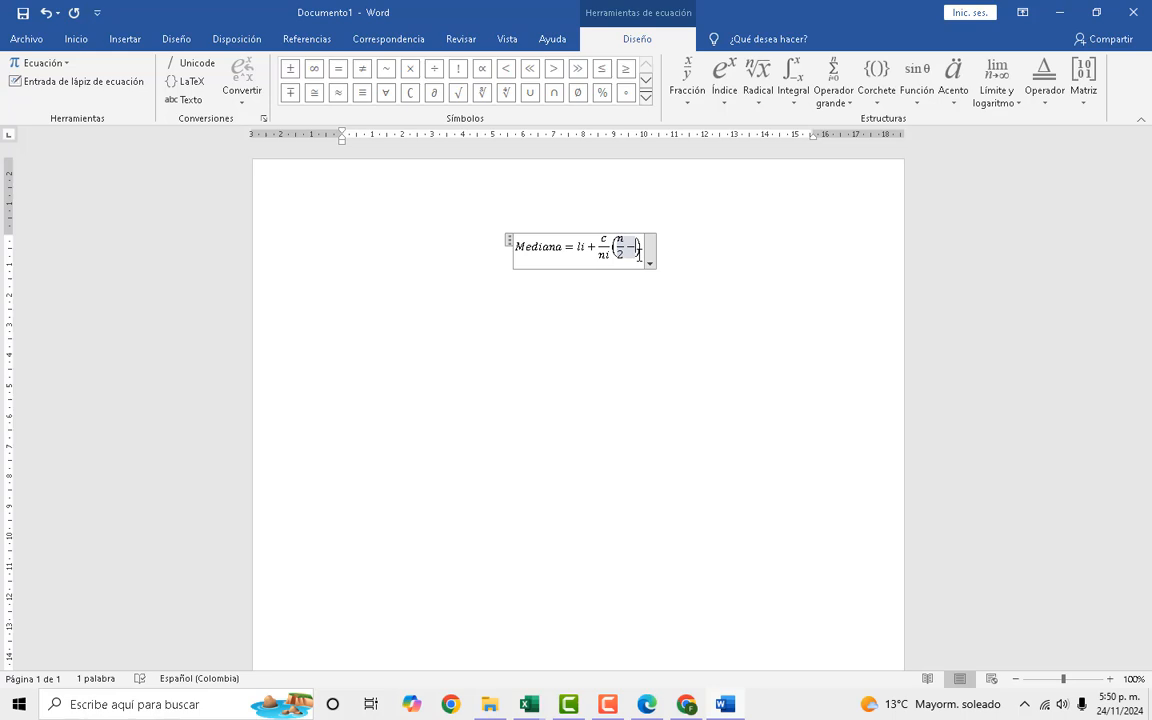
text(N)
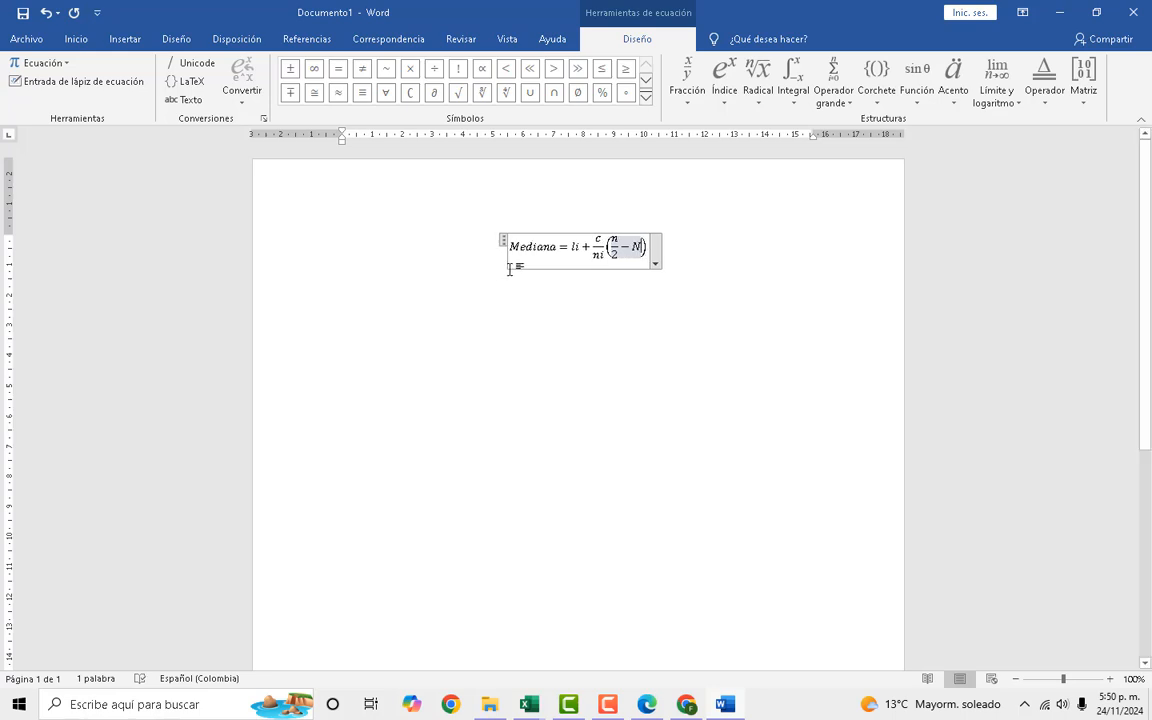
text(i)
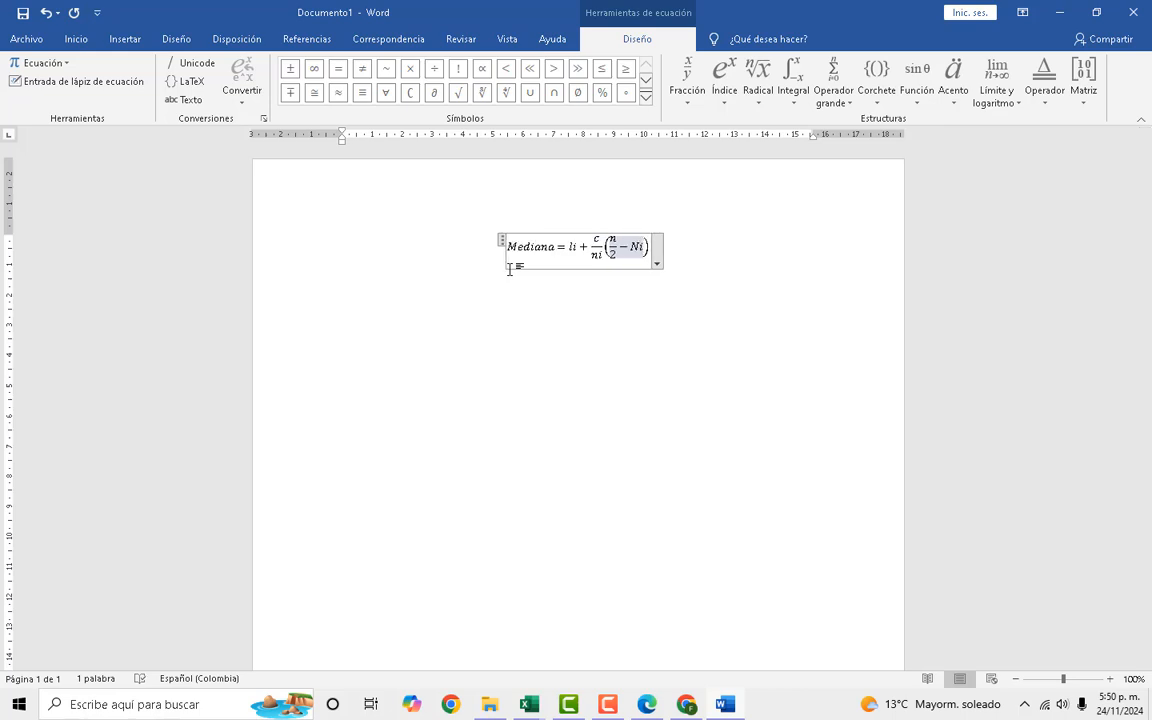
text(-)
text(1)
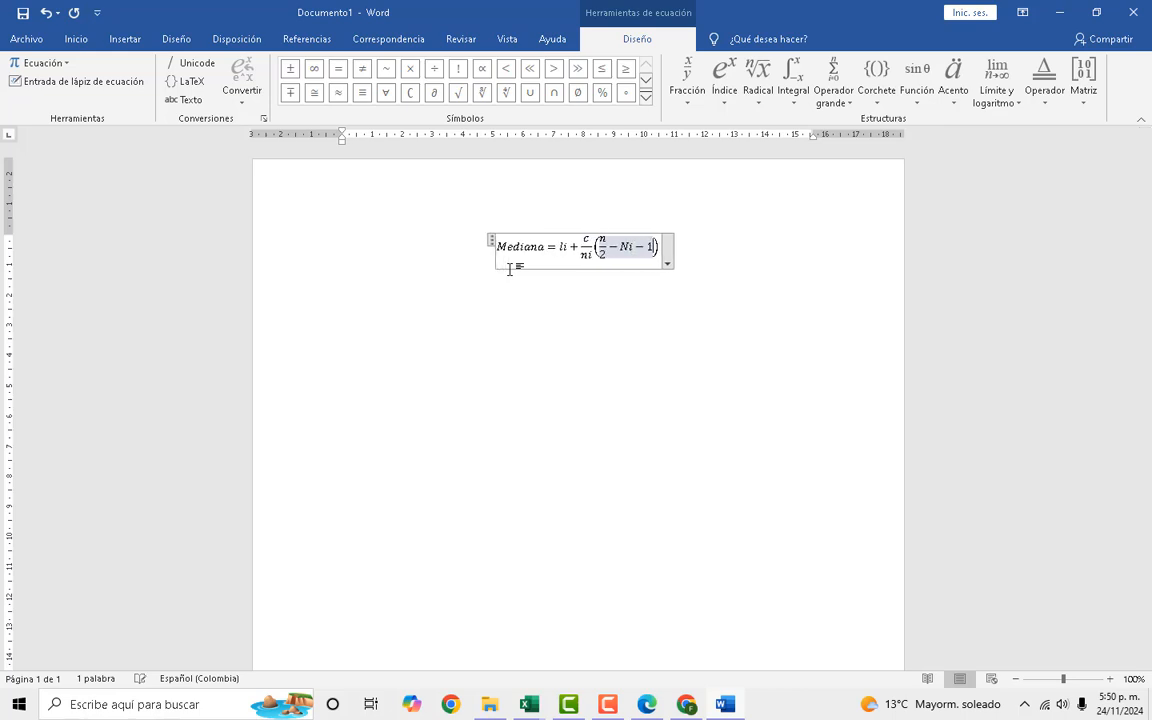
Try to apply the subscript structure to the "i-1" that follows N.
key(shift+Left)
key(shift+Left)
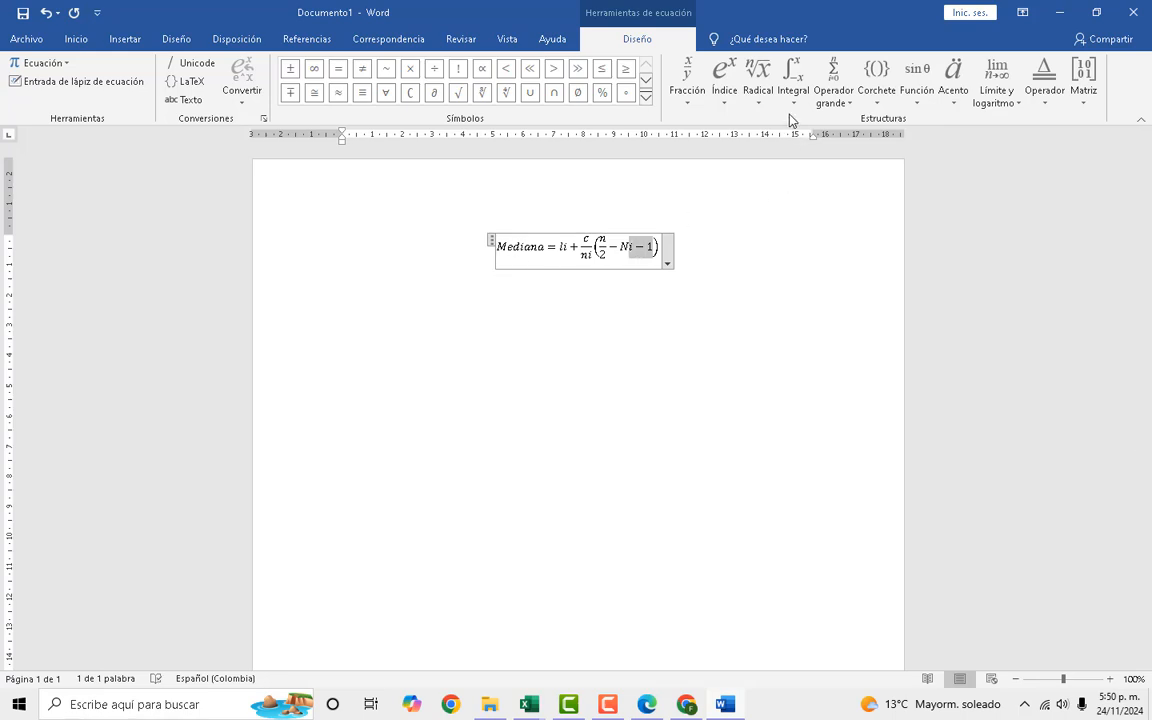
click(726, 96)
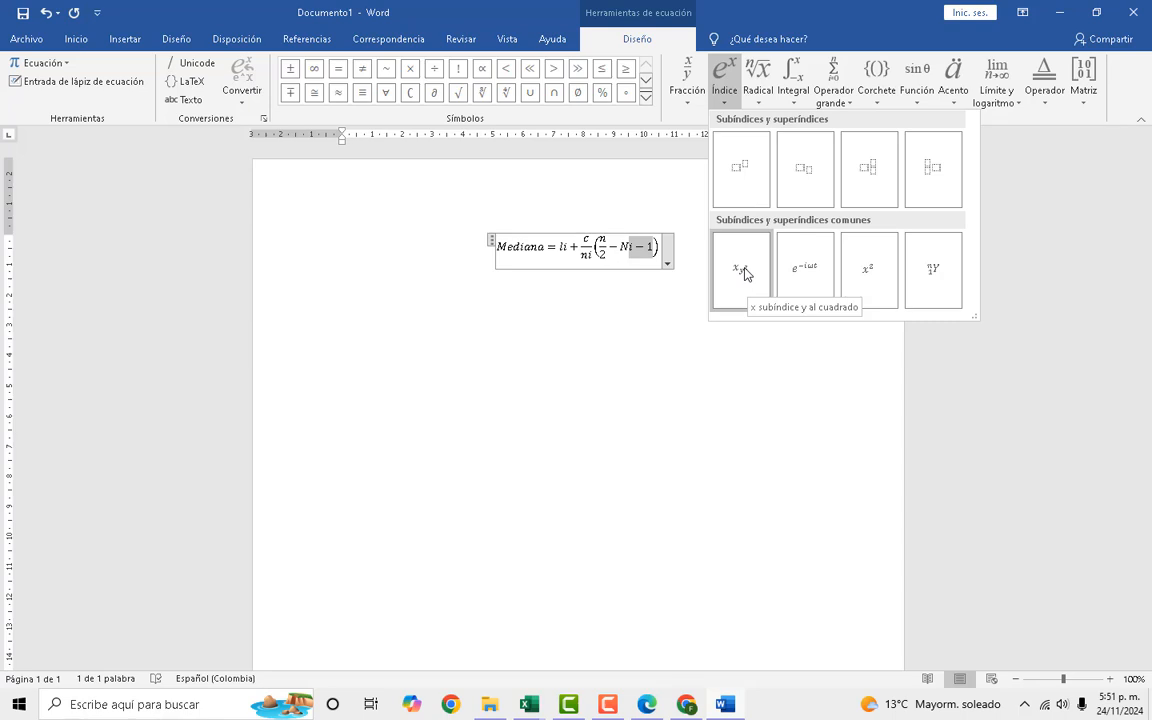
click(807, 172)
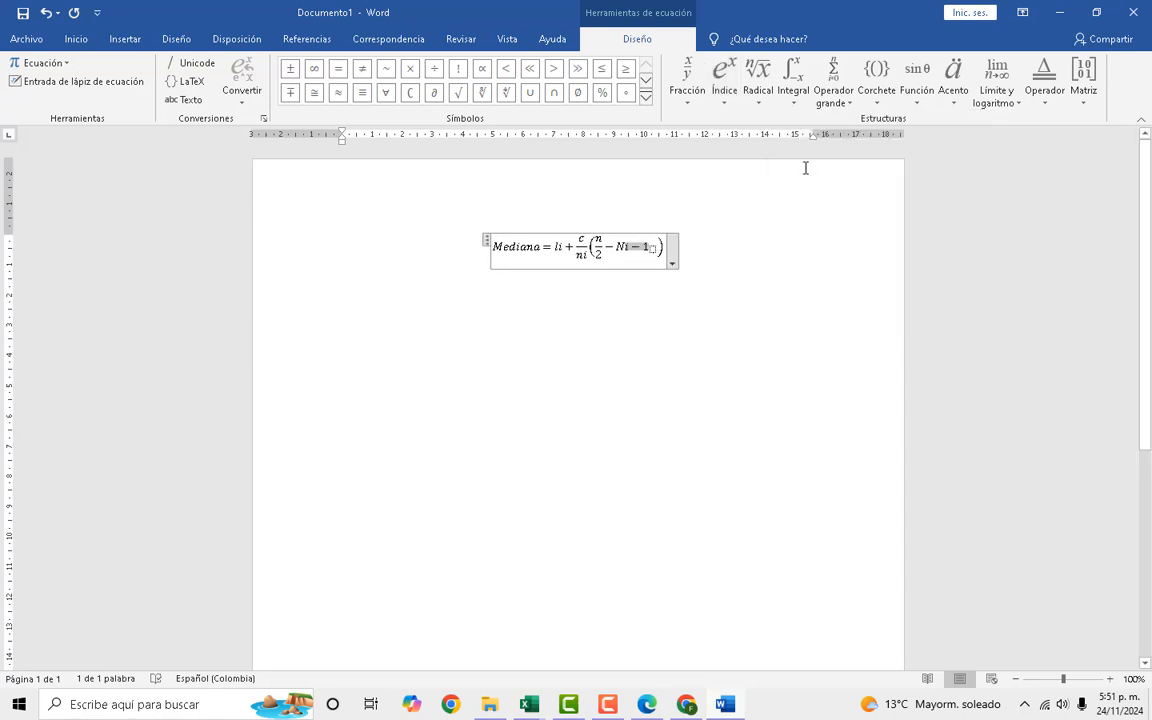
key(ctrl+z)
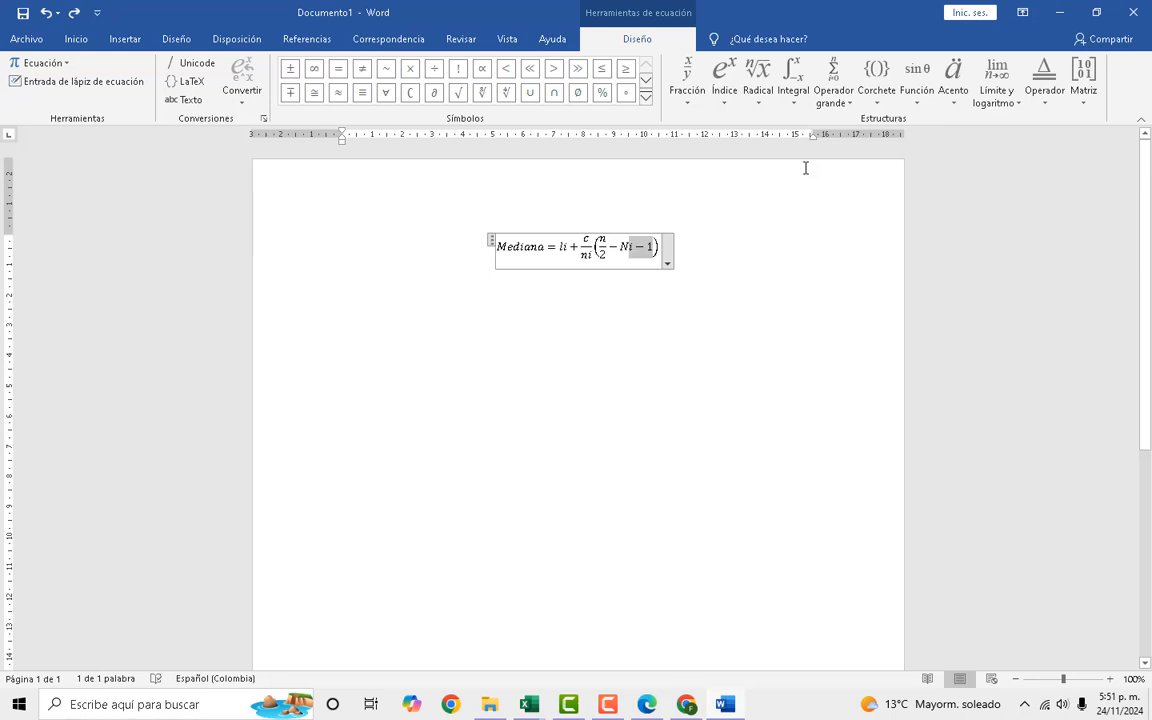
Turn the N inside the parentheses into a subscript structure with "i-1" as its subscript.
key(Left)
key(shift+Right)
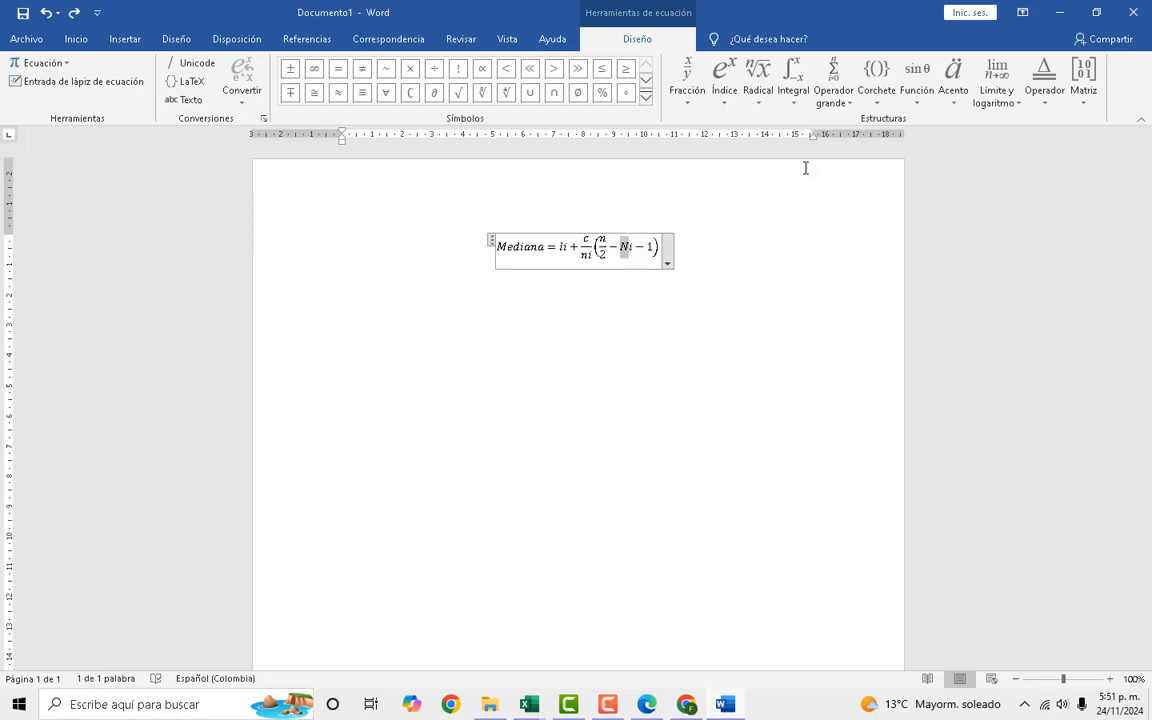
key(shift+Right)
key(shift+Right)
key(shift+Left)
key(shift+Left)
key(shift+Left)
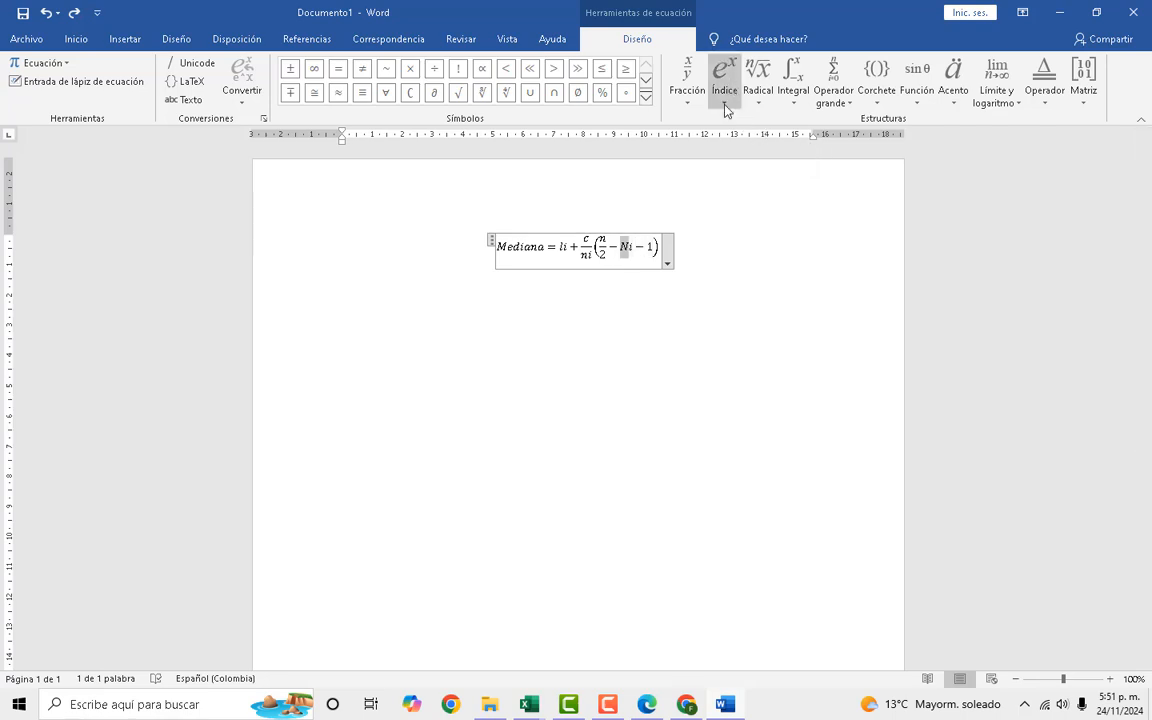
click(724, 85)
click(808, 172)
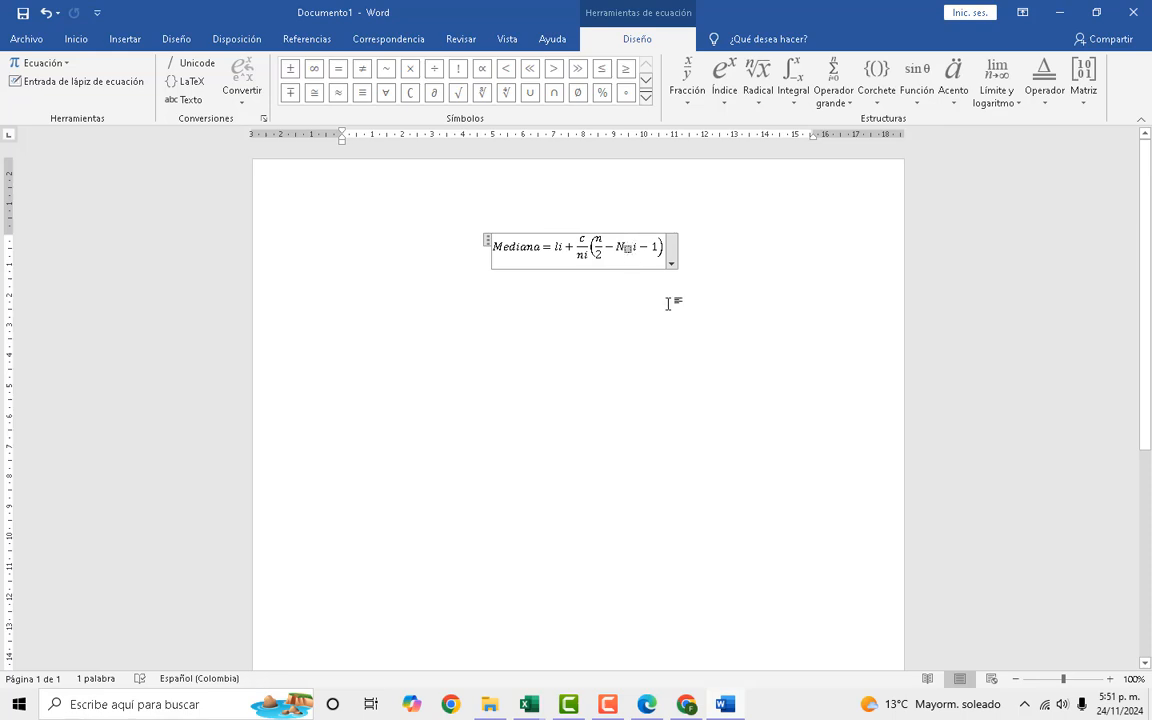
text(i)
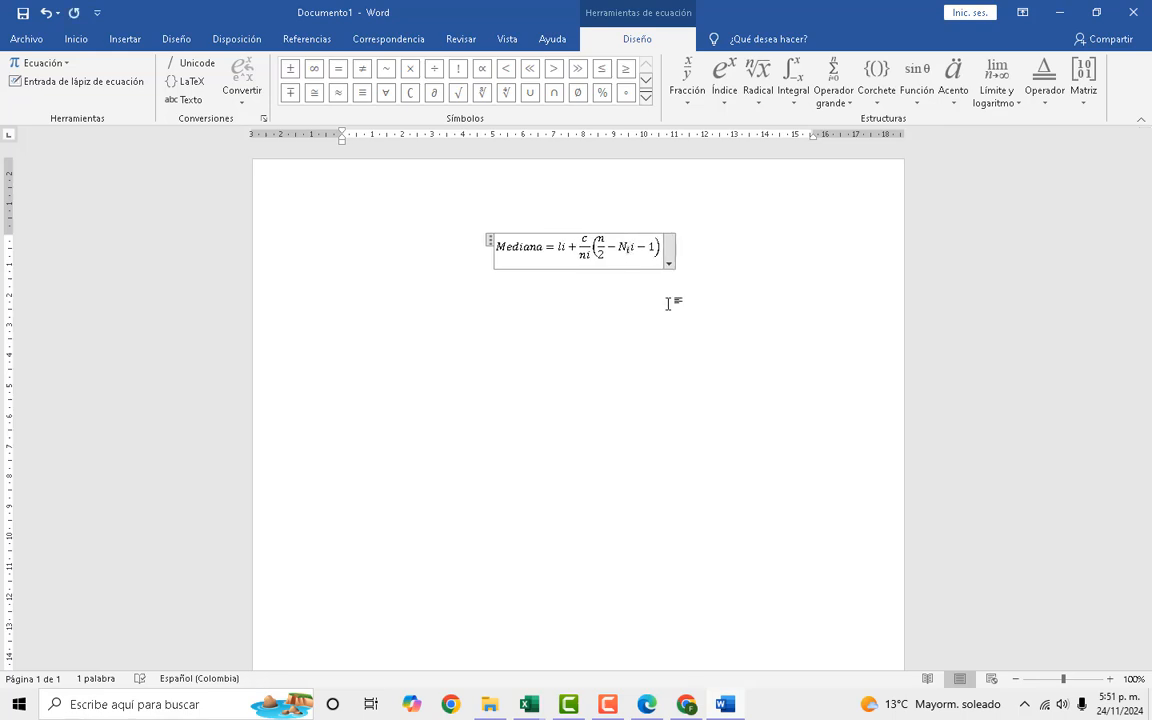
text(-1)
key(Right)
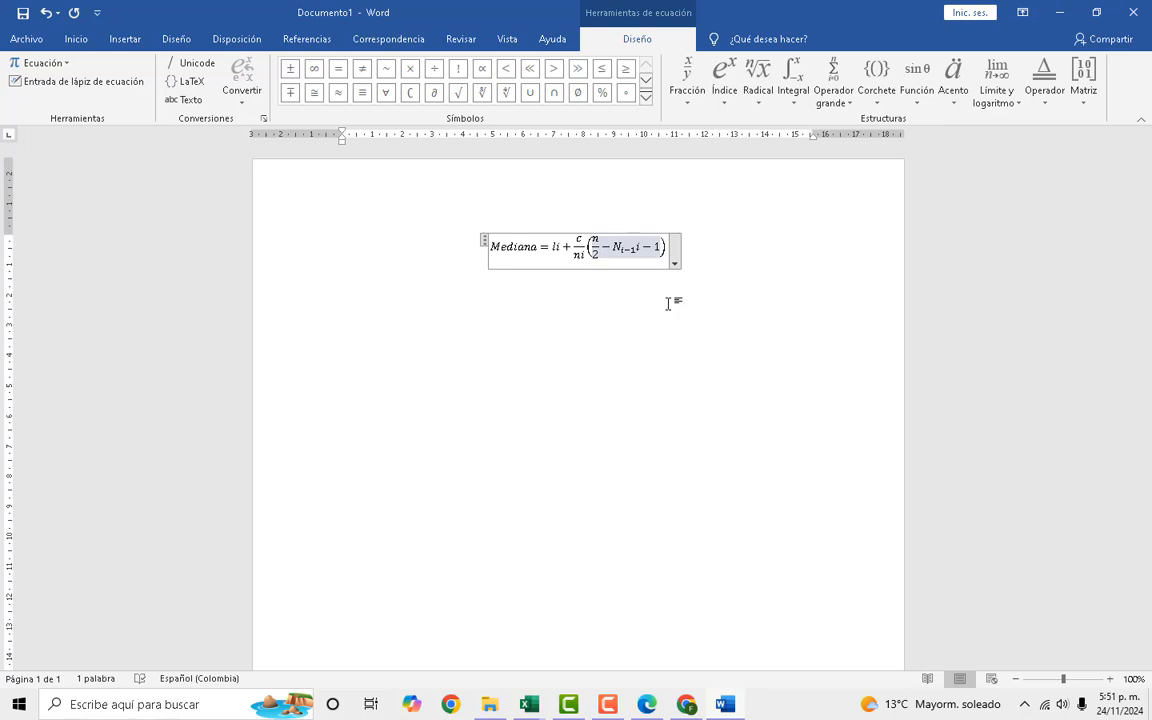
Delete the leftover full-size "i-1" after the subscripted N and leave the equation.
key(BackSpace)
key(BackSpace)
key(BackSpace)
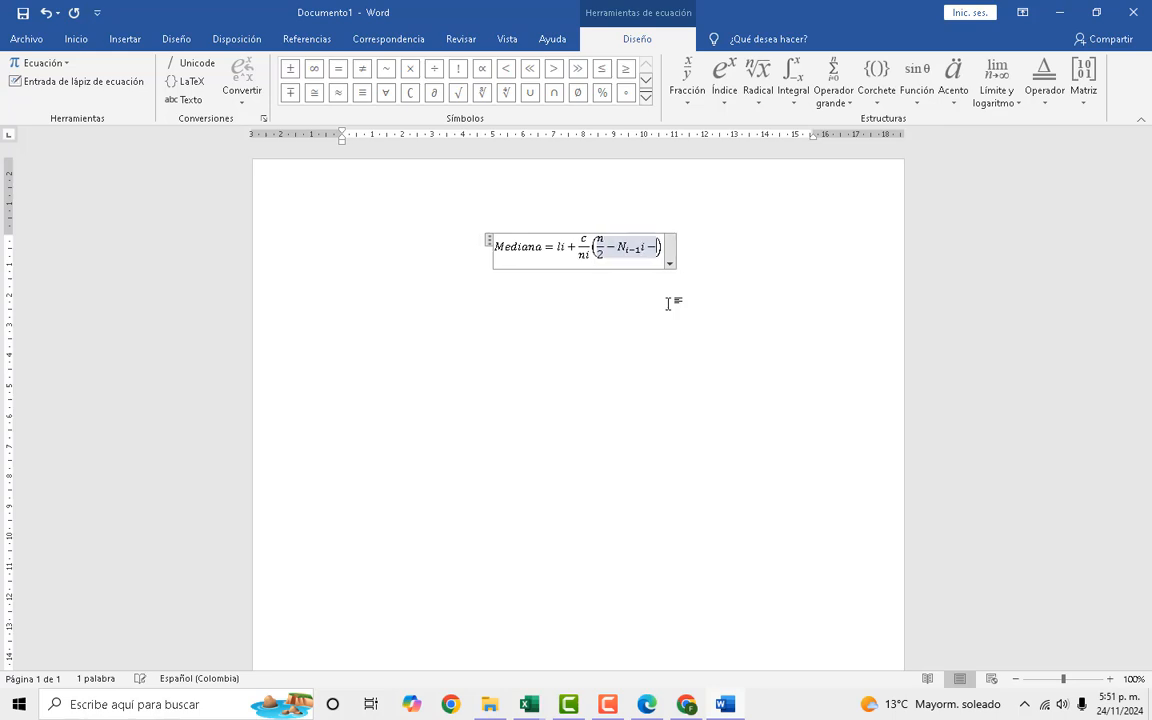
click(666, 322)
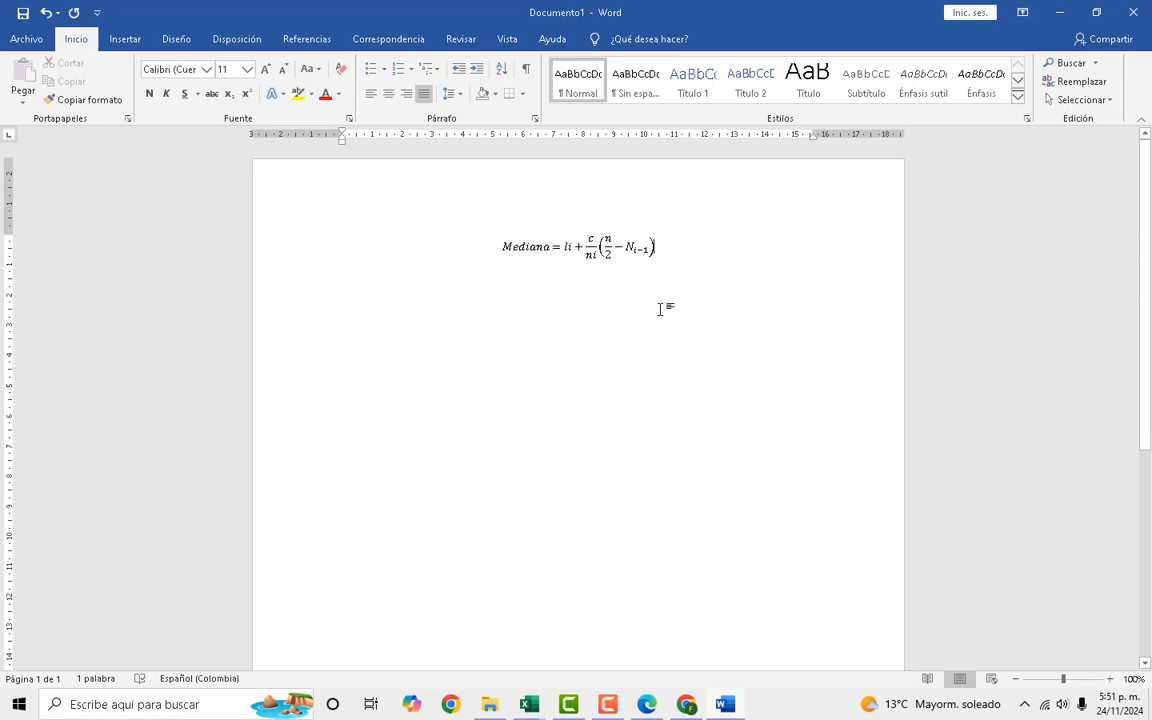
Set the font size of the whole median equation to 20.
click(494, 241)
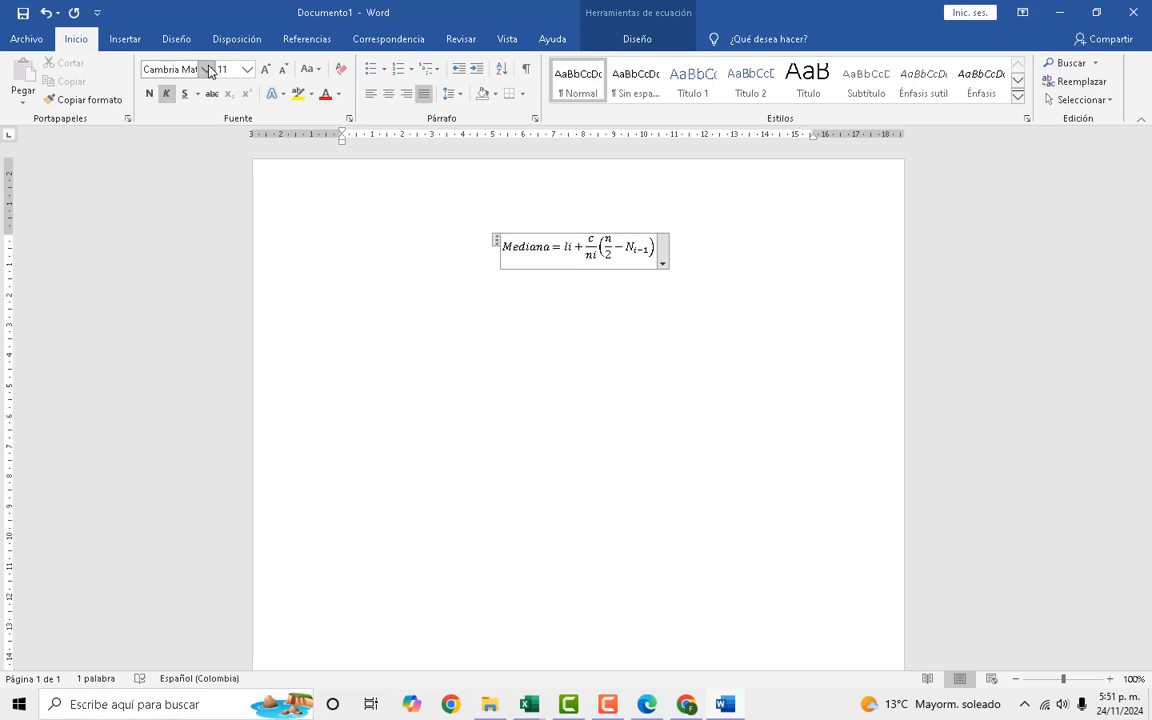
click(662, 263)
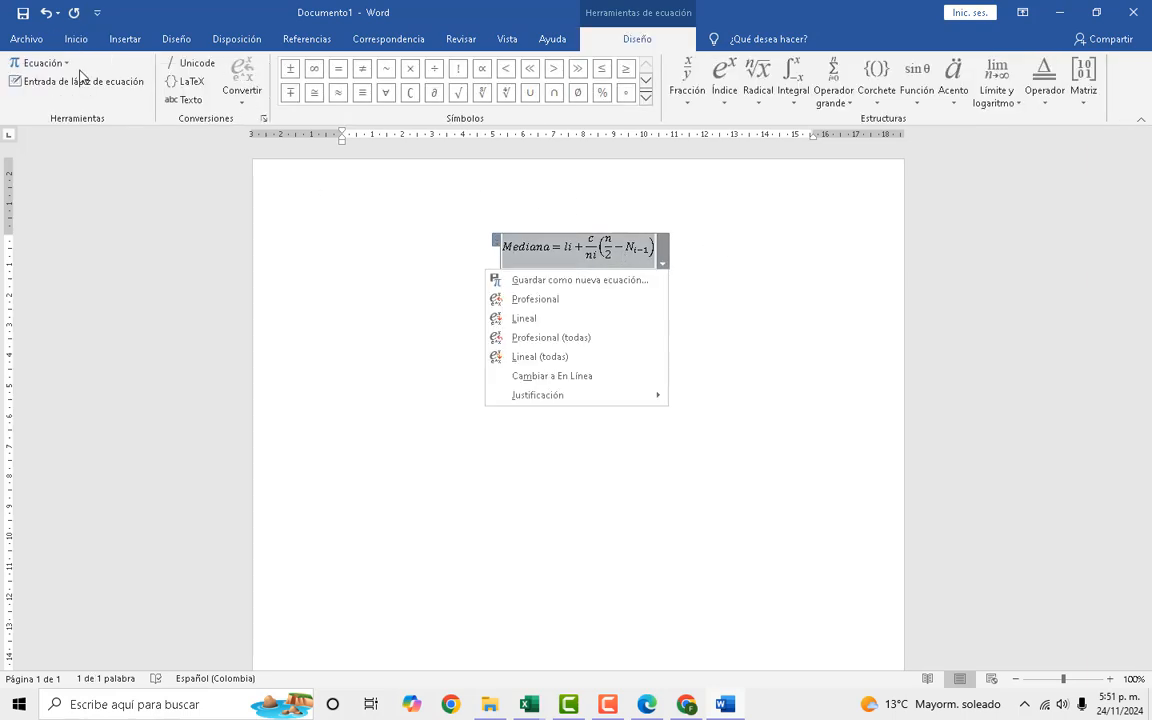
click(76, 38)
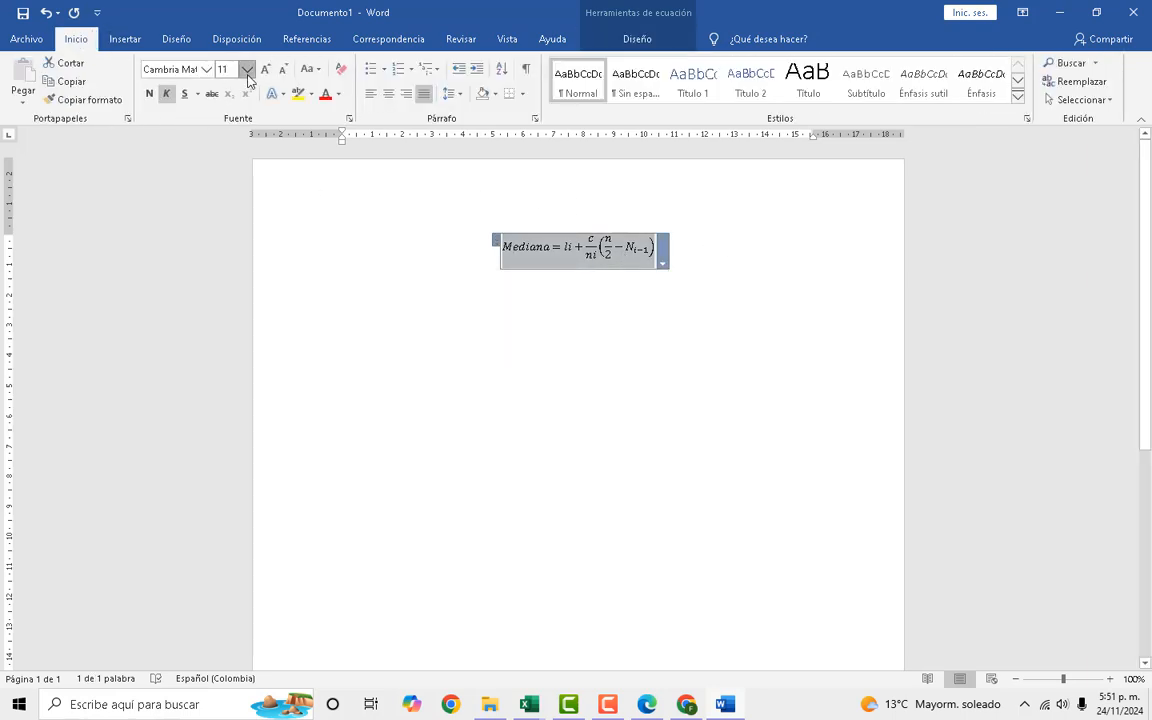
click(247, 72)
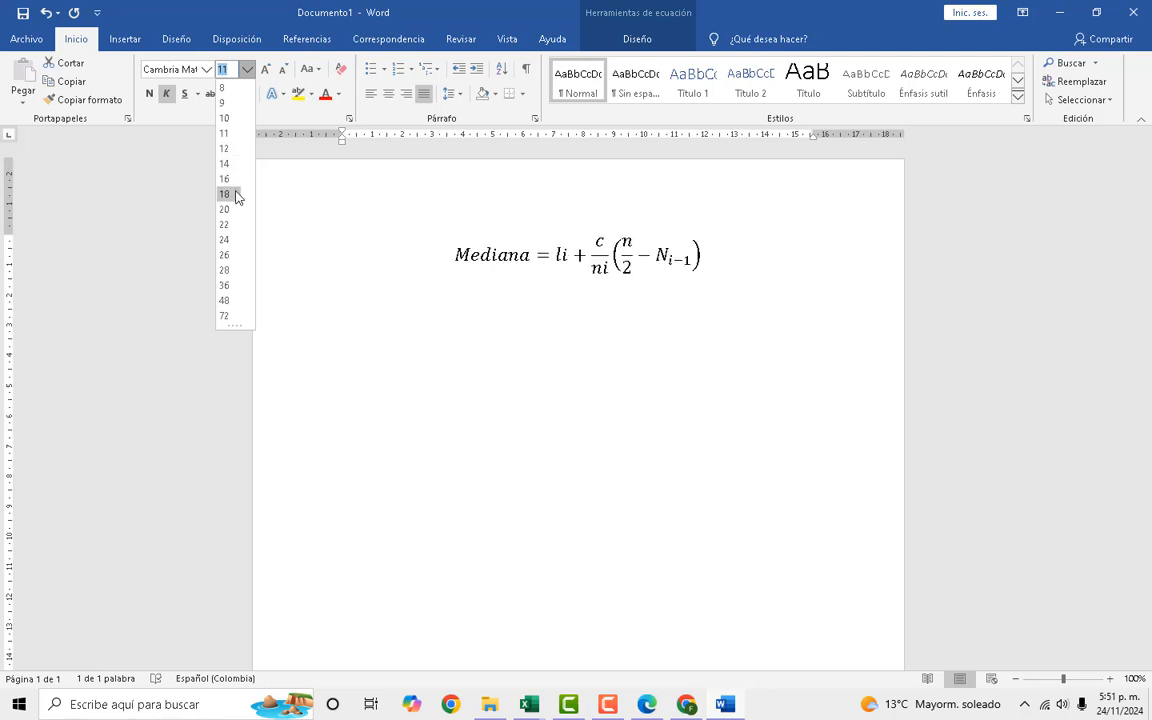
click(235, 209)
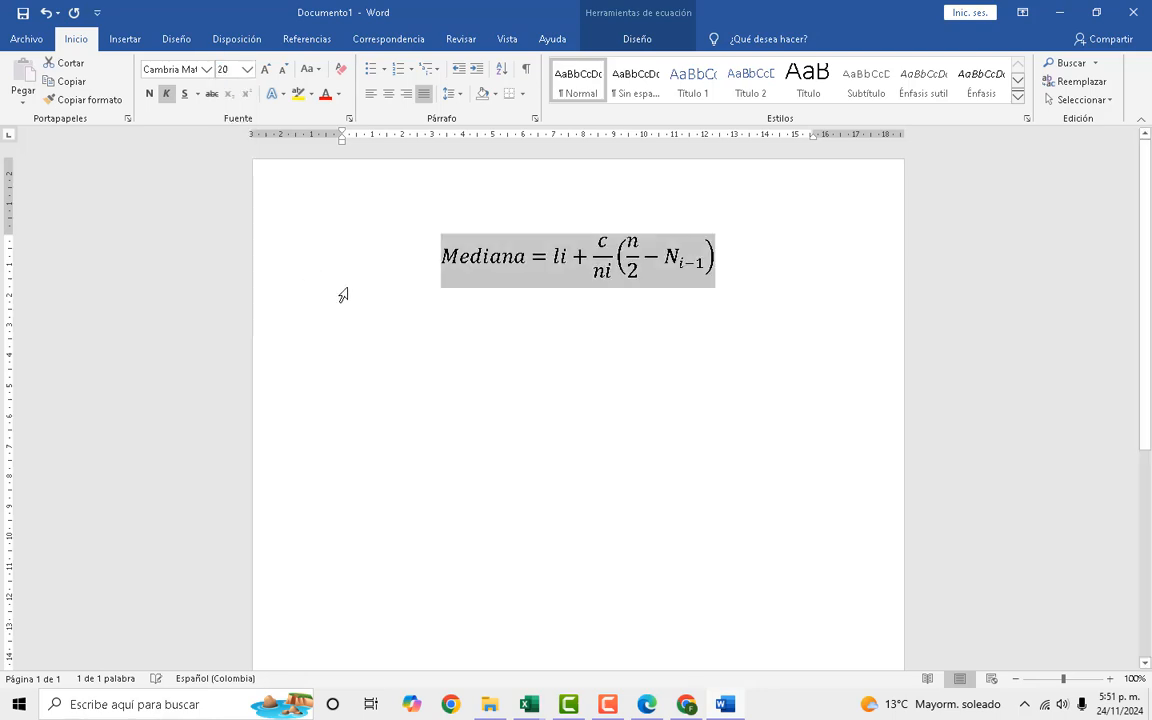
click(716, 345)
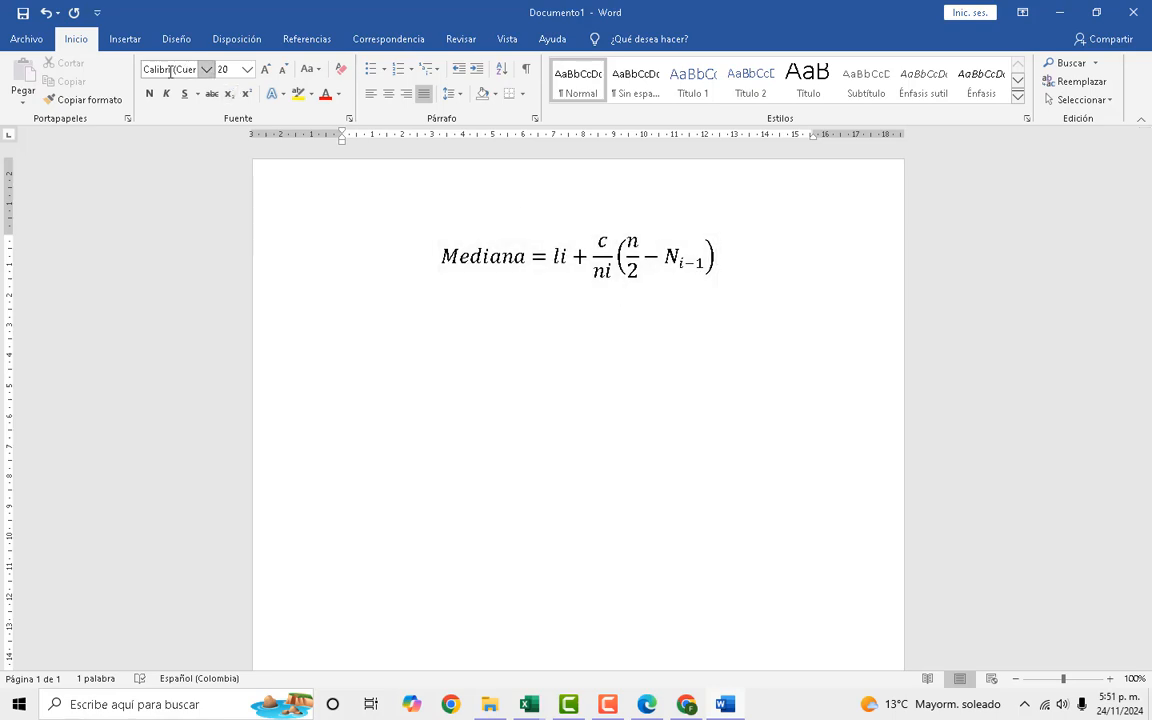
click(1050, 100)
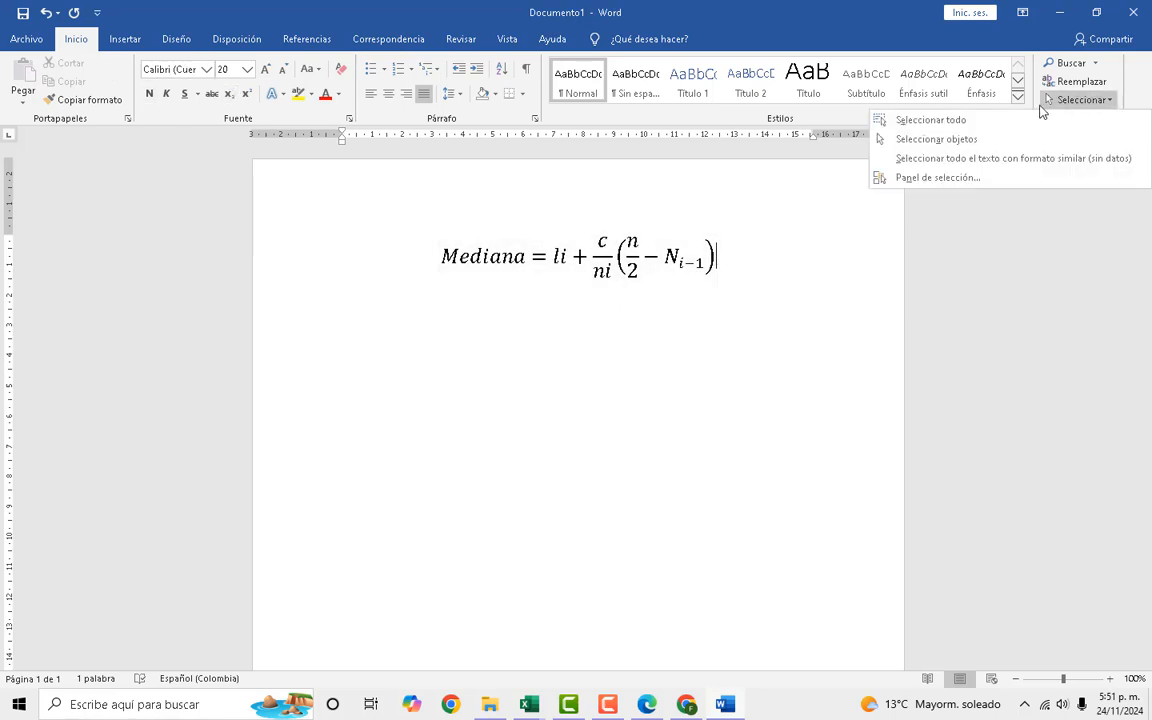
click(955, 140)
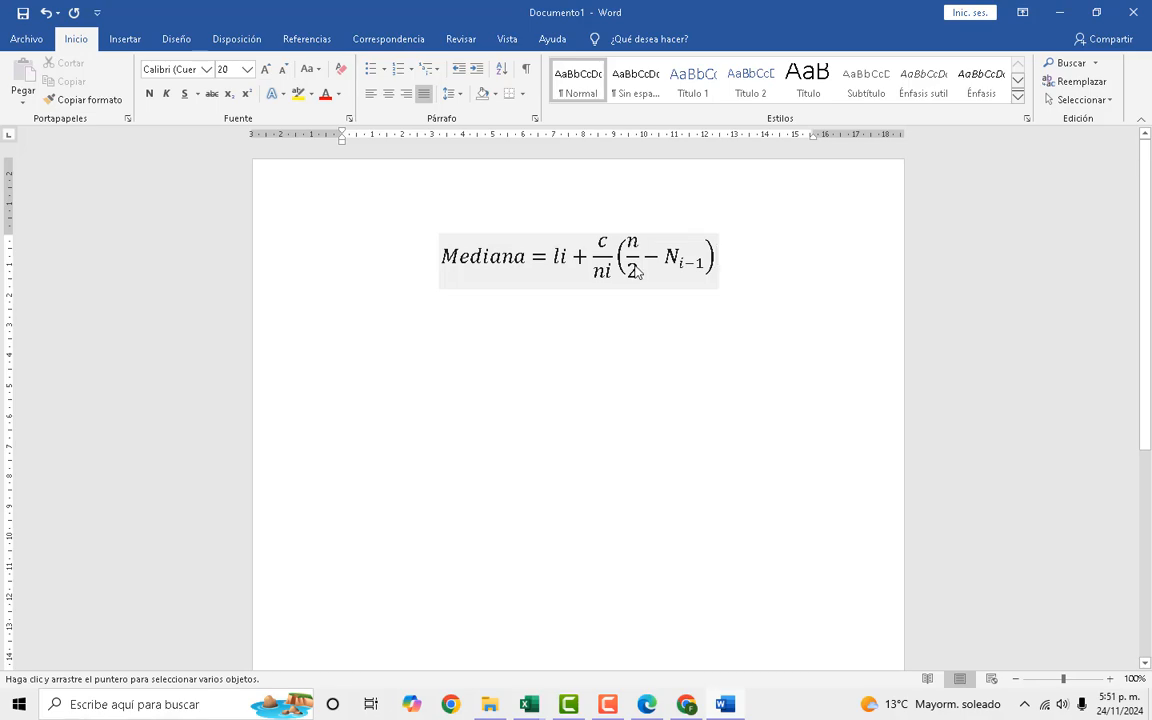
Restore the Word document to a smaller window and place it beside the frequency tables of the Excel worksheet.
double_click(802, 15)
drag(600, 131, 211, 125)
drag(304, 122, 198, 124)
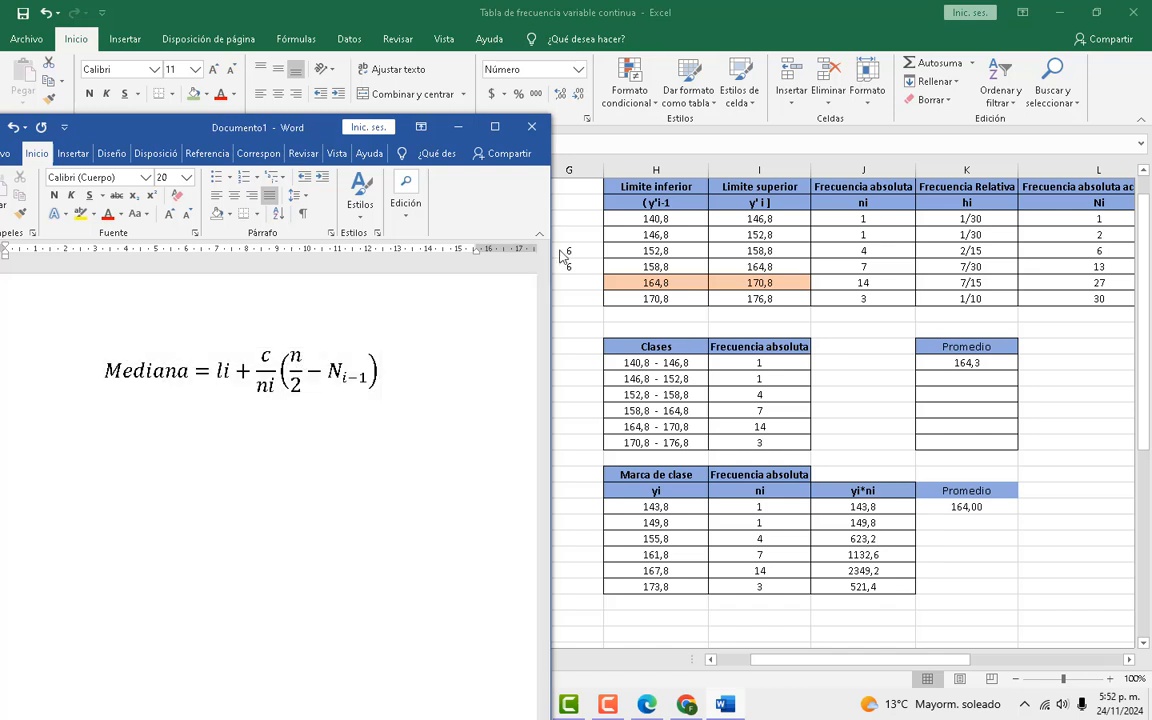
drag(181, 129, 130, 113)
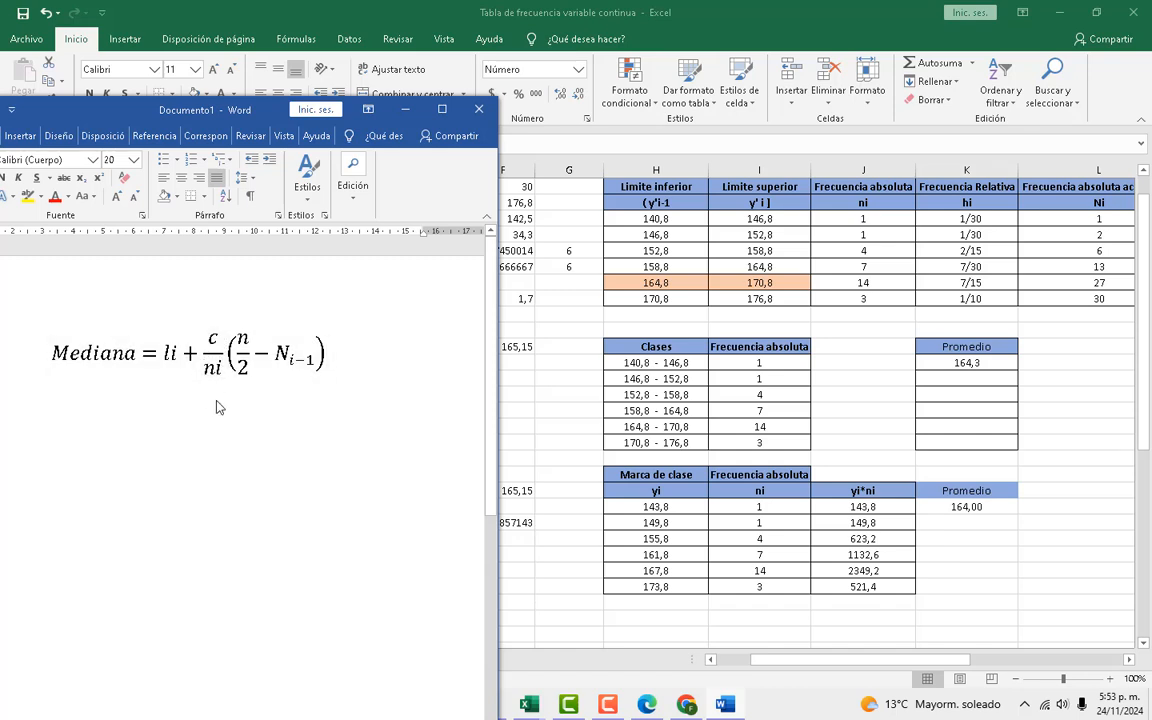
Move the Word window aside to view the worksheet's median calculations, and bring the formula back beside the frequency tables.
drag(169, 112, 105, 156)
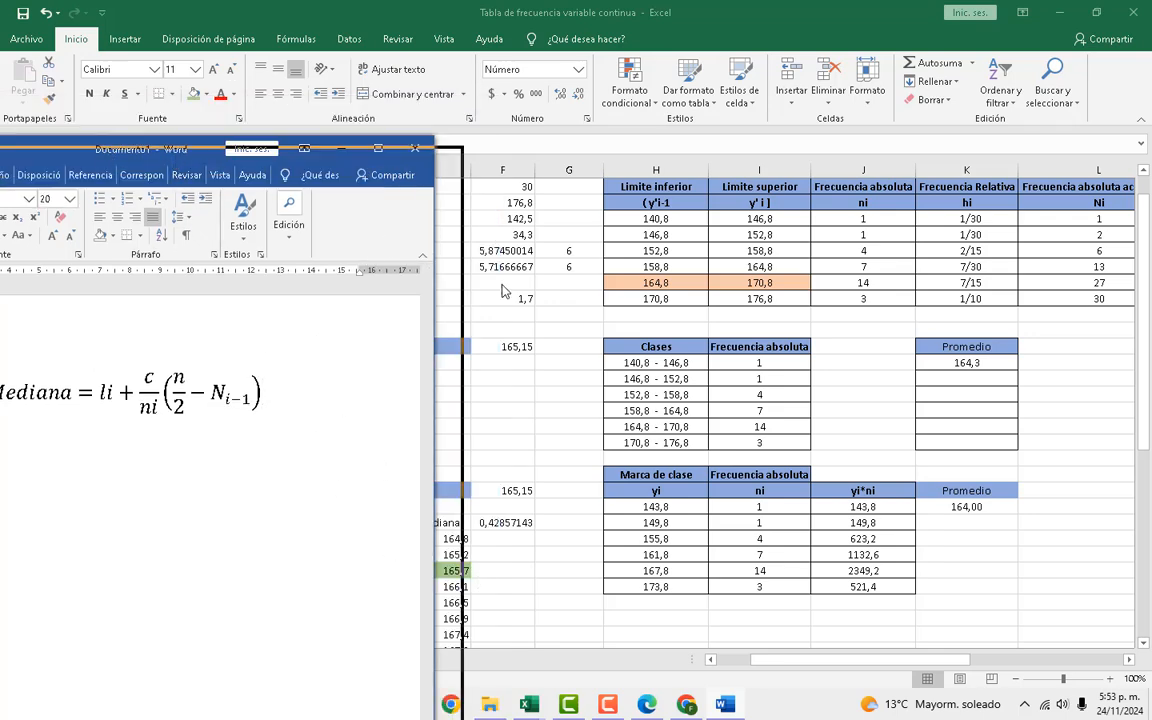
drag(502, 285, 916, 456)
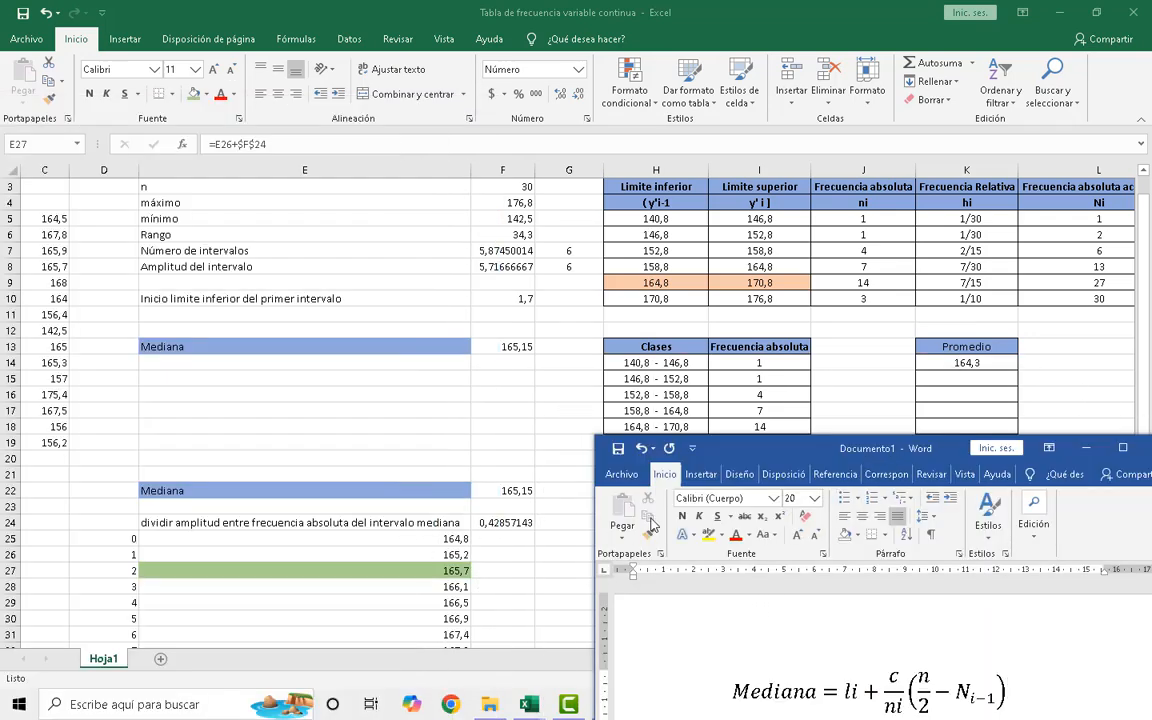
drag(705, 448, 693, 394)
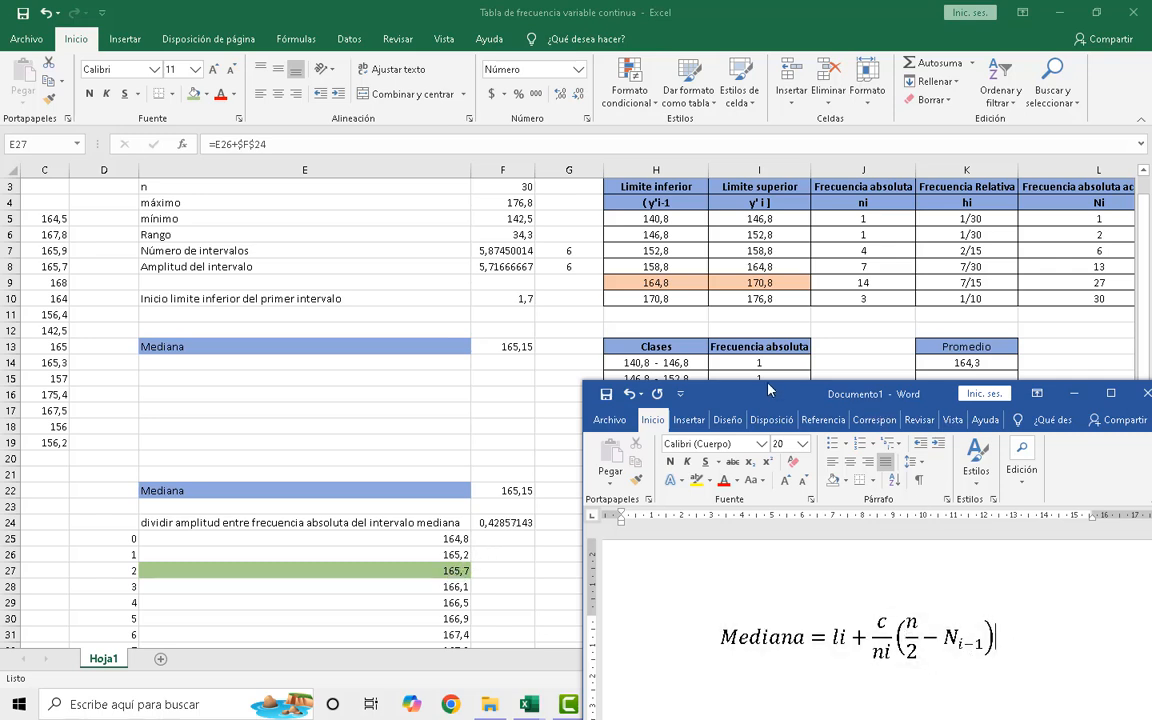
drag(754, 396, 191, 175)
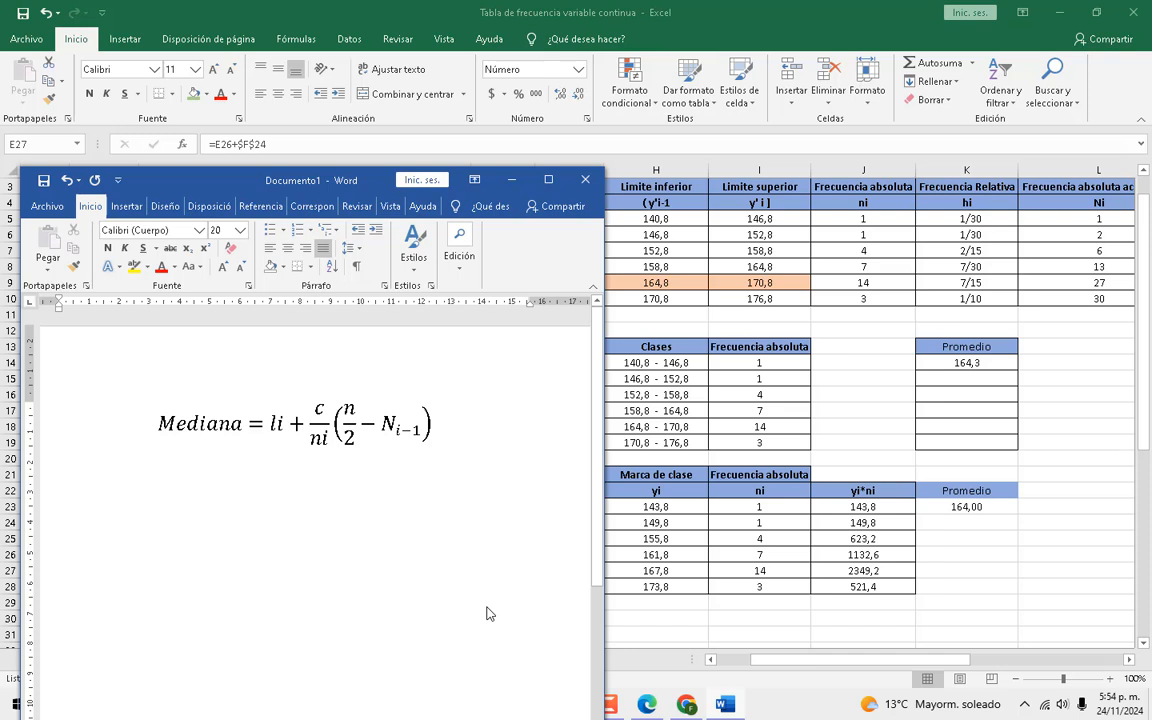